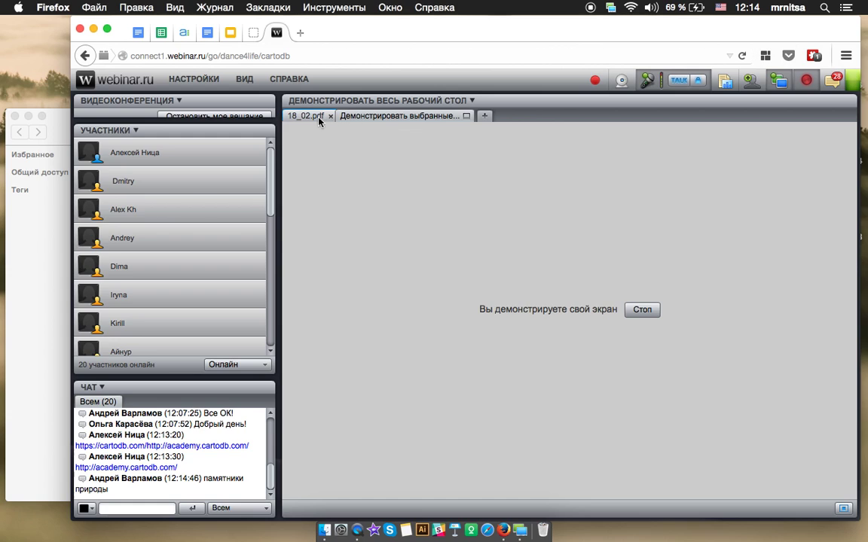
left_click(307, 118)
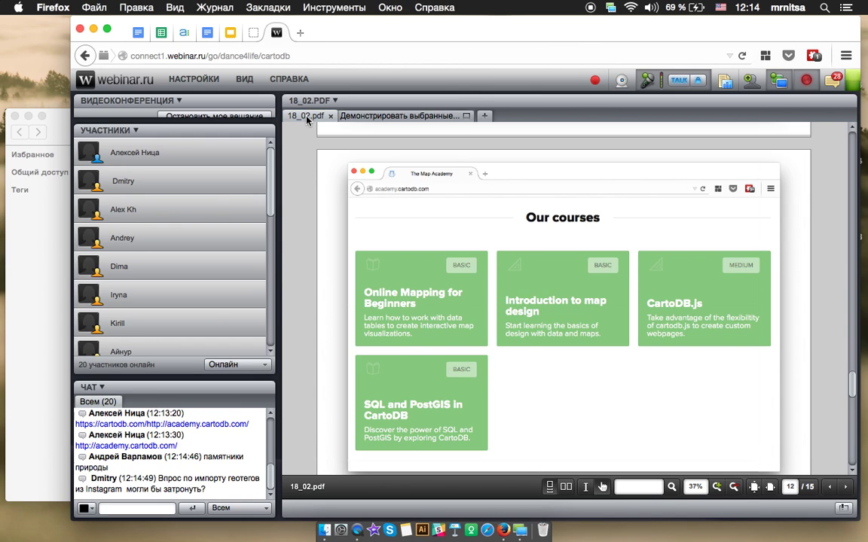
left_click(379, 117)
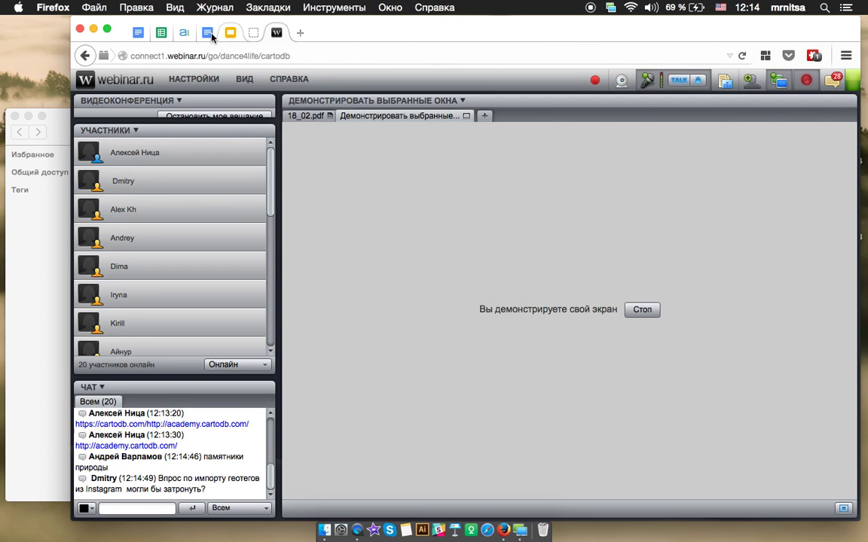
left_click(301, 33)
type("https://cartodb.com/http://academy.cartodb.com/")
left_click_drag(190, 55, 322, 56)
key("BackSpace")
key("Return")
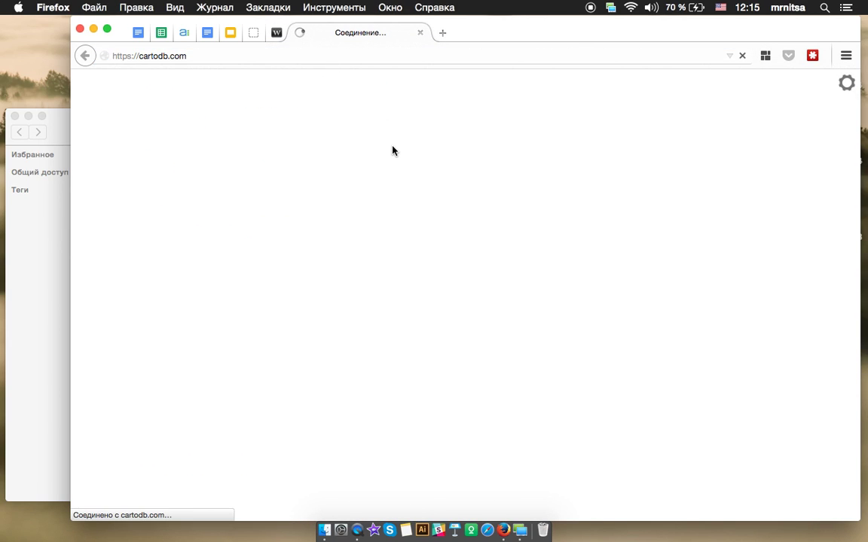
left_click_drag(73, 76, 3, 77)
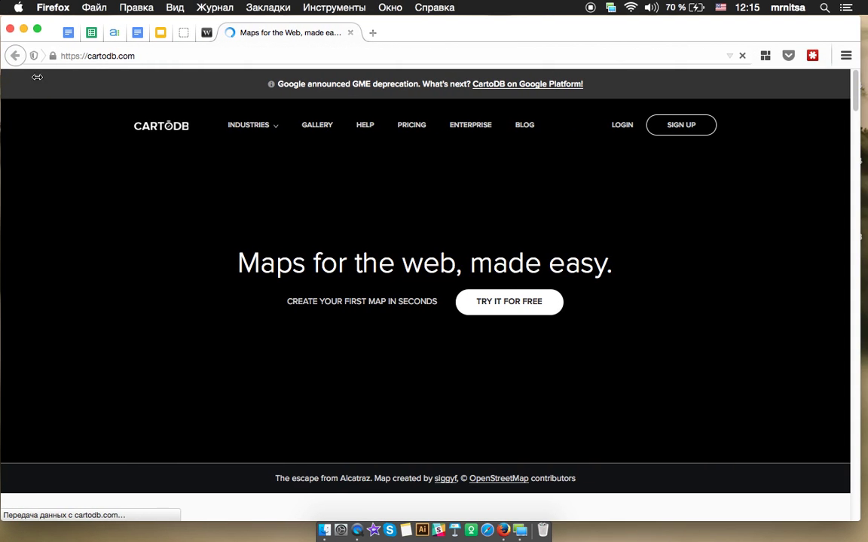
- Examine the participants' messages in the webinar chat and the user map examples on the CartoDB home page
left_click(206, 32)
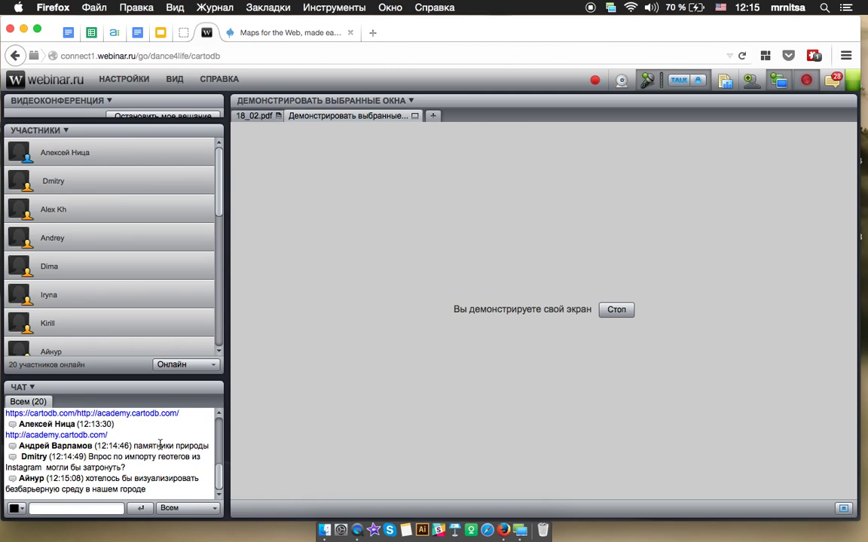
left_click(237, 33)
scroll(348, 332, "down", 10)
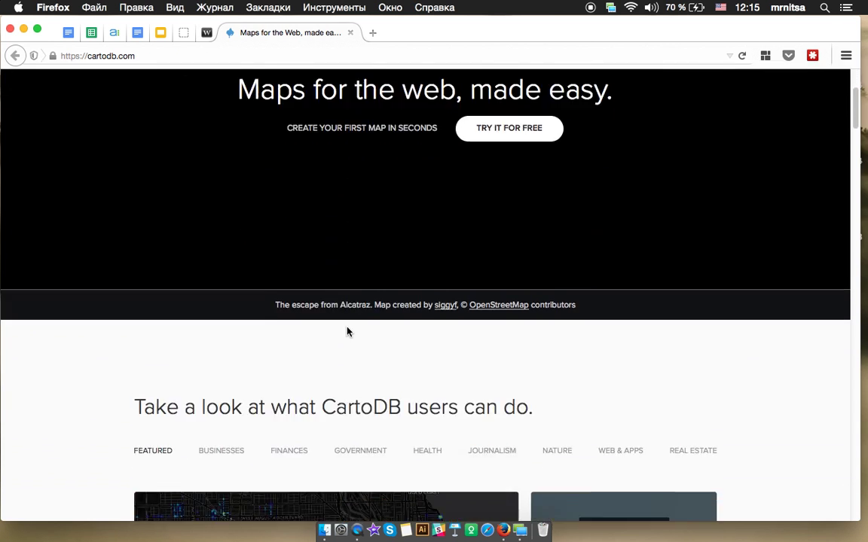
scroll(359, 334, "down", 1)
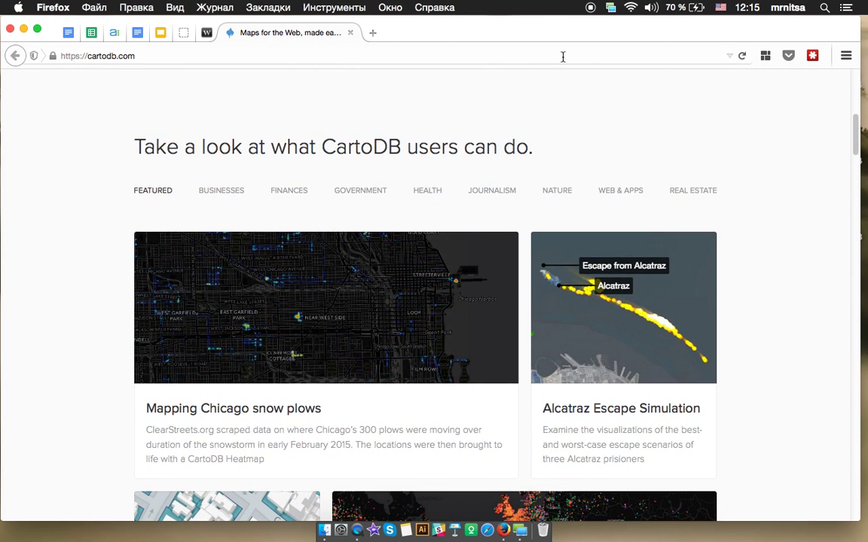
left_click(208, 33)
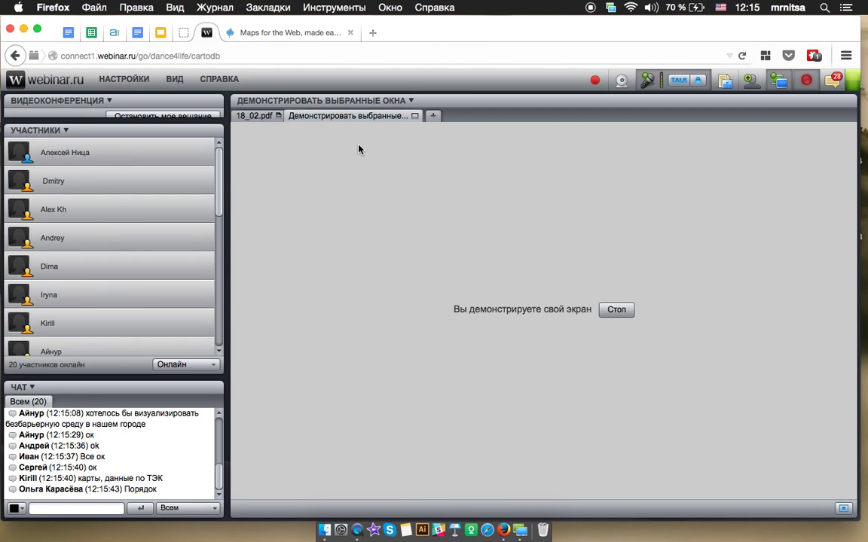
left_click(287, 35)
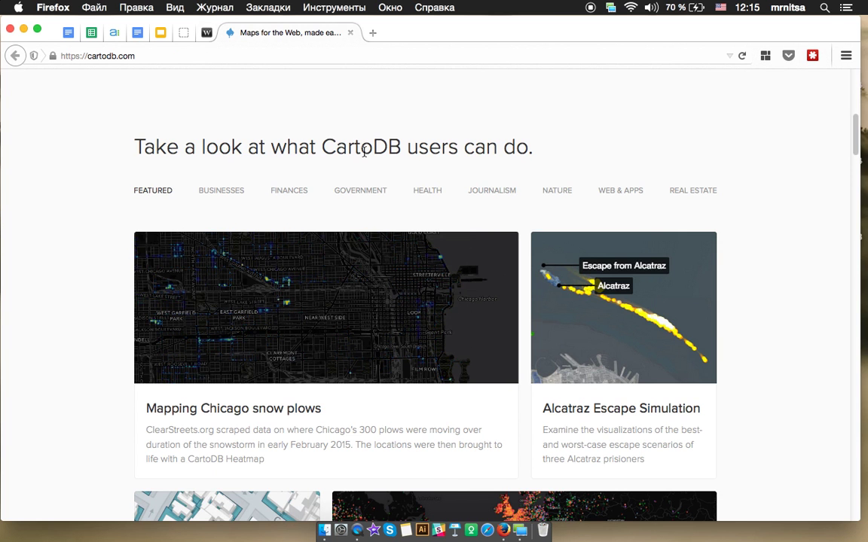
scroll(390, 180, "up", 10)
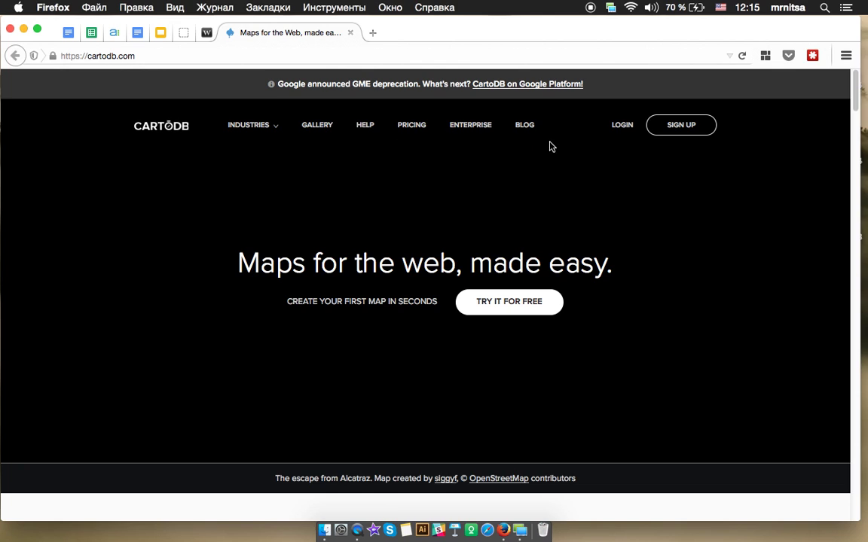
scroll(377, 166, "down", 3)
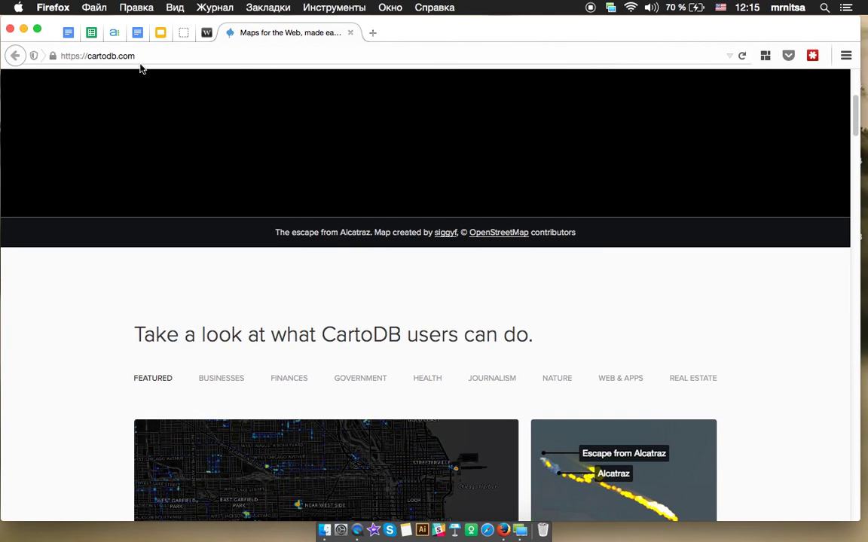
scroll(226, 113, "up", 3)
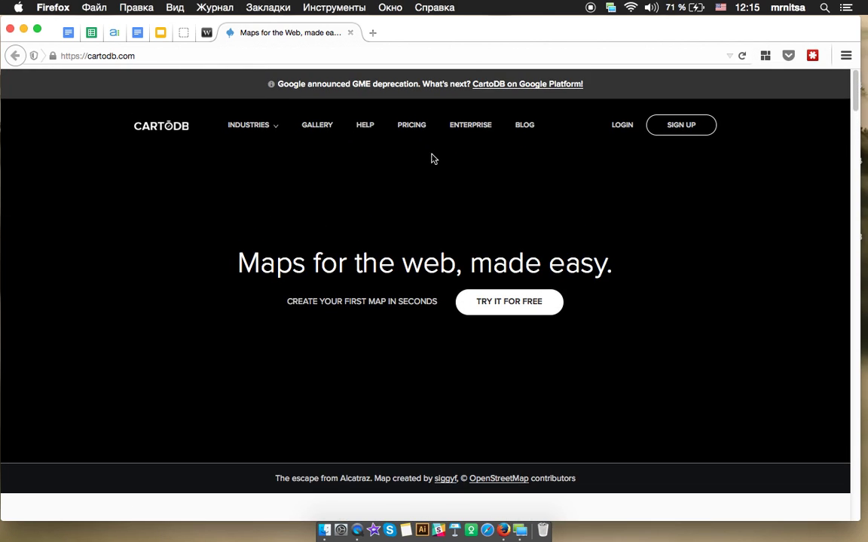
- Open the CartoDB pricing page and compare the Free, Magellan, Coronelli and Mercator plans
left_click(412, 126)
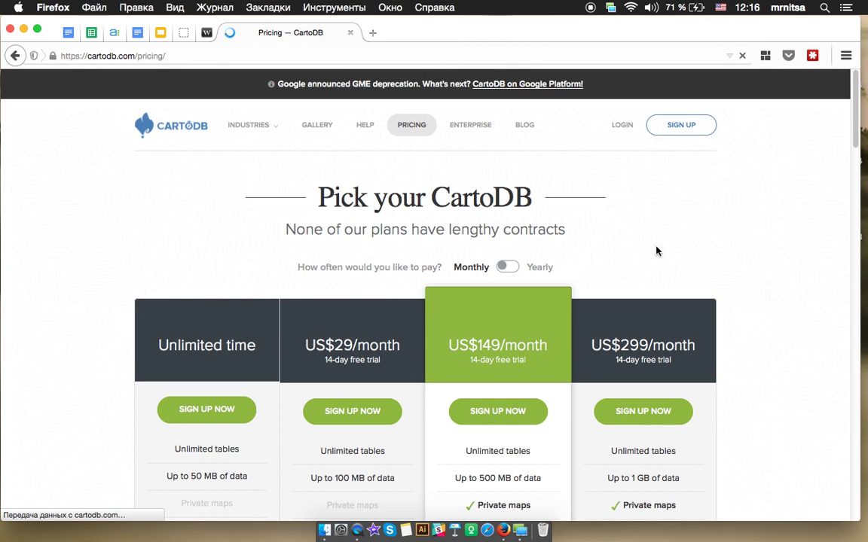
scroll(783, 280, "down", 2)
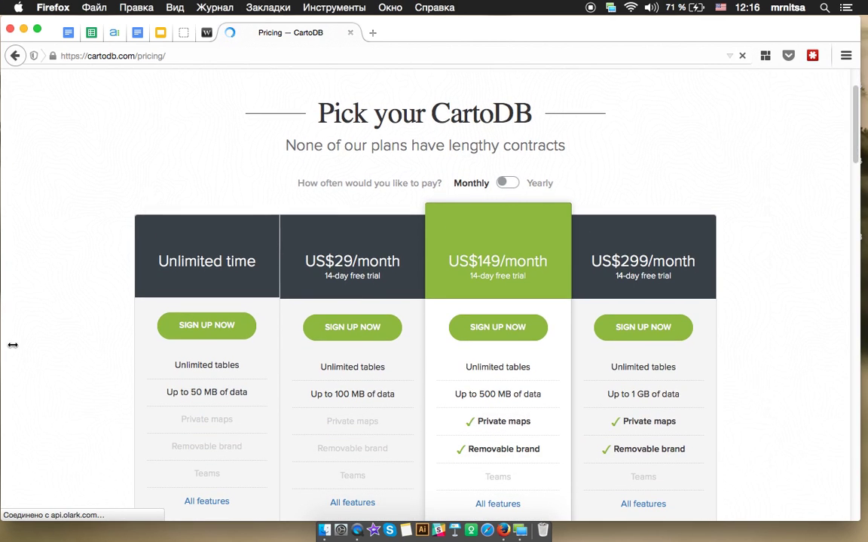
scroll(106, 393, "down", 2)
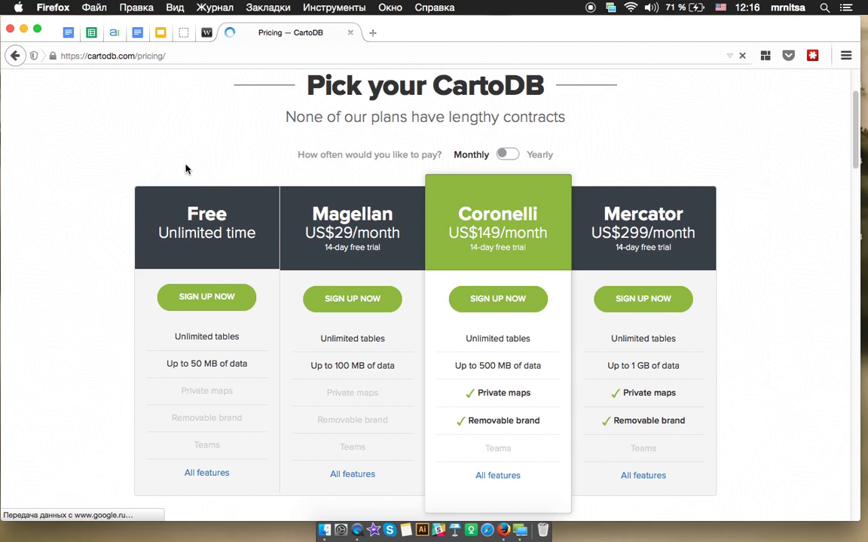
scroll(190, 247, "down", 1)
scroll(214, 308, "down", 1)
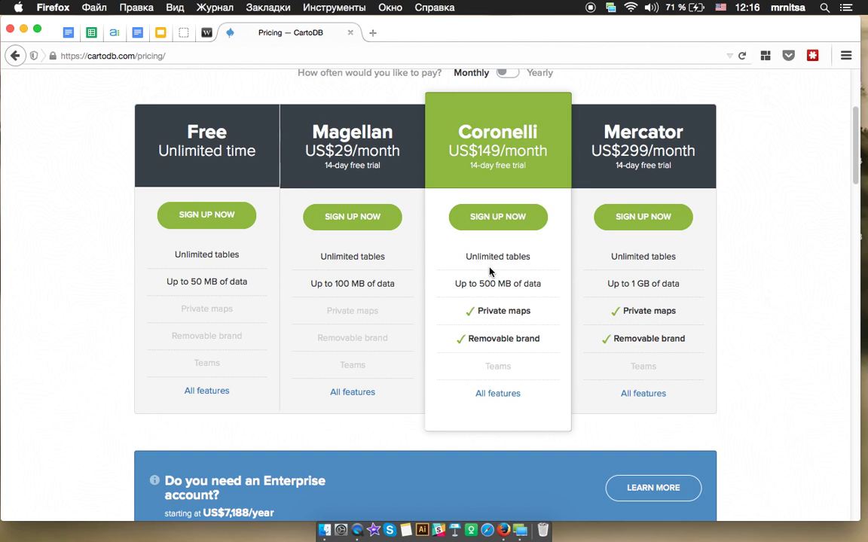
scroll(770, 235, "up", 5)
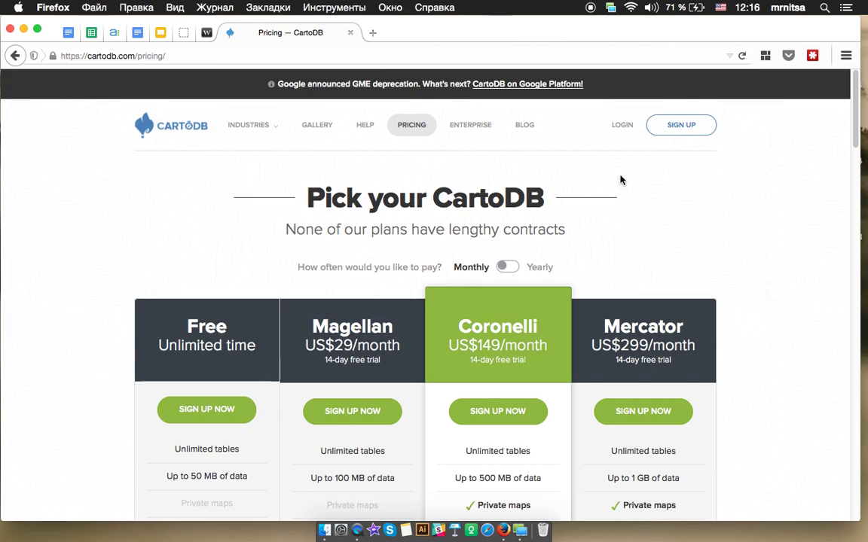
- Log in to the existing CartoDB account, checking the webinar chat while the profile page loads
left_click(654, 130)
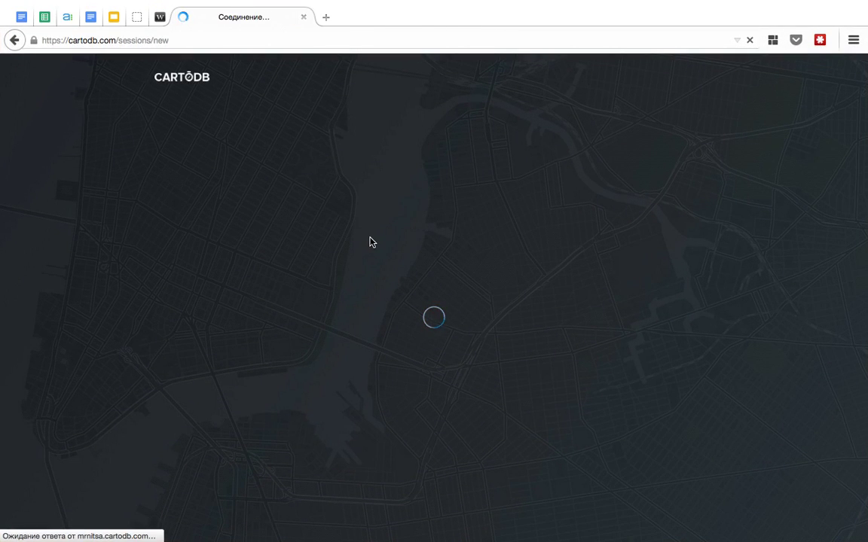
mouse_move(581, 3)
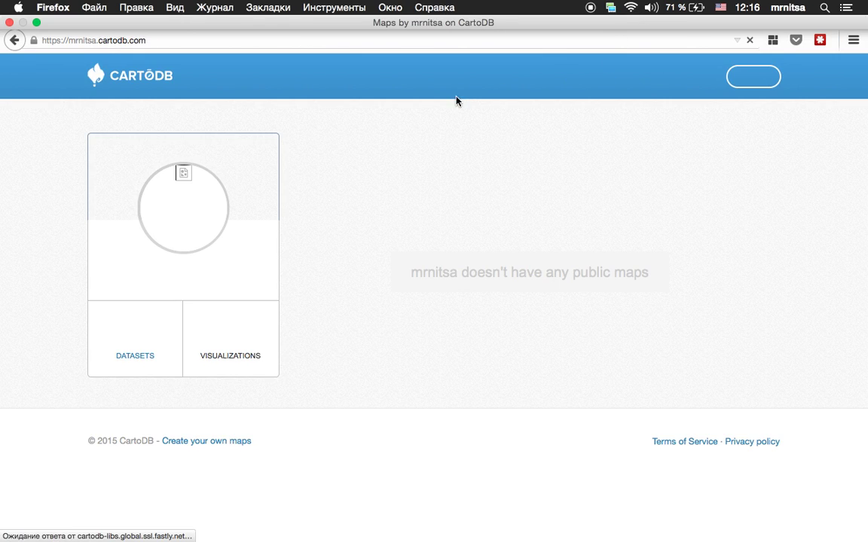
left_click(159, 17)
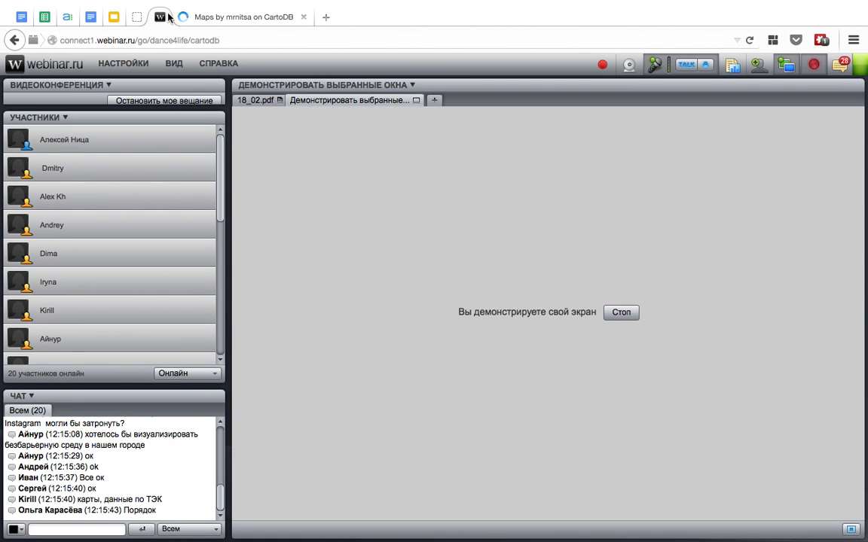
left_click(236, 21)
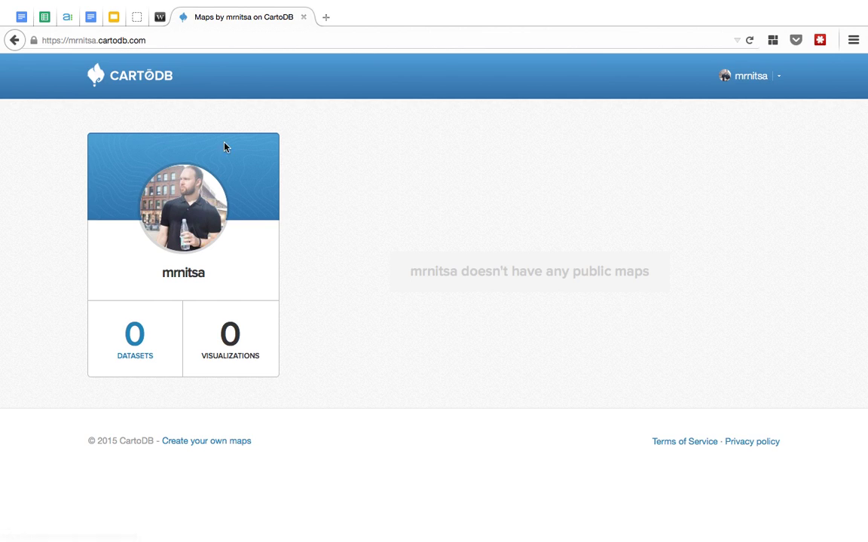
- Open the account's tables dashboard and review the three simple steps for creating a first map
left_click(775, 81)
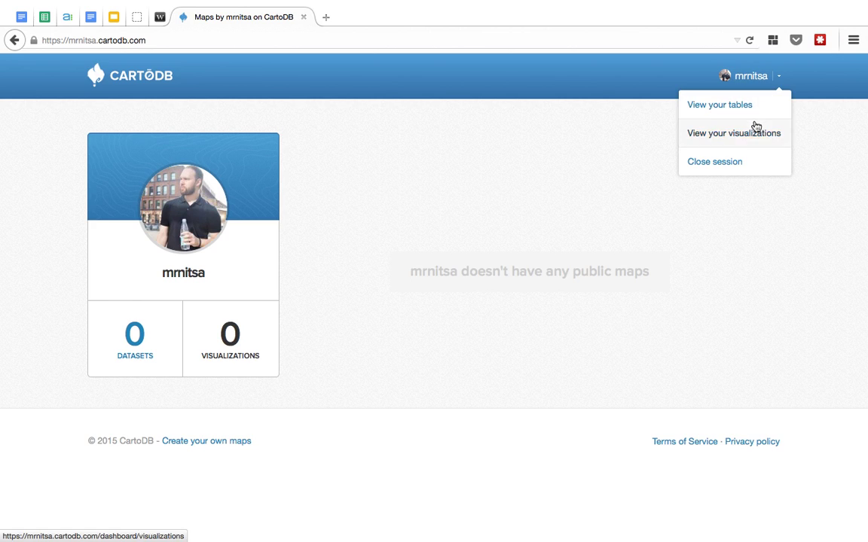
left_click(427, 304)
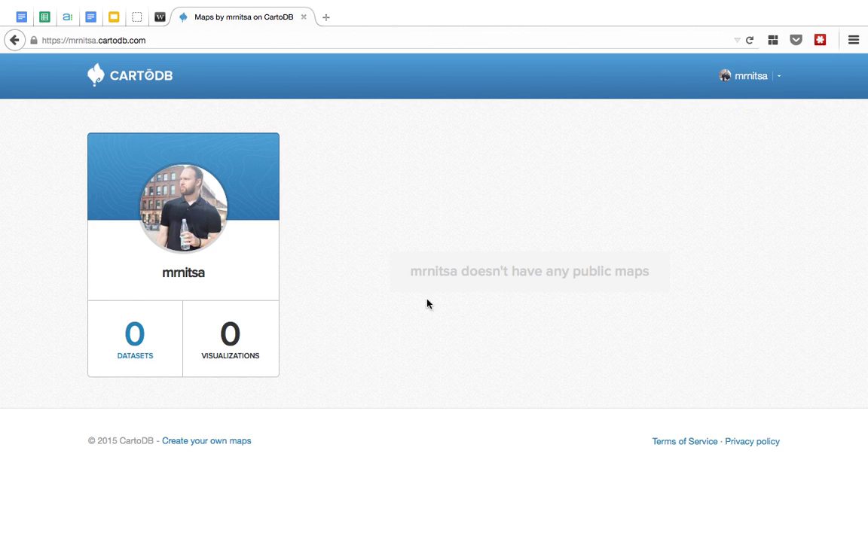
left_click(778, 84)
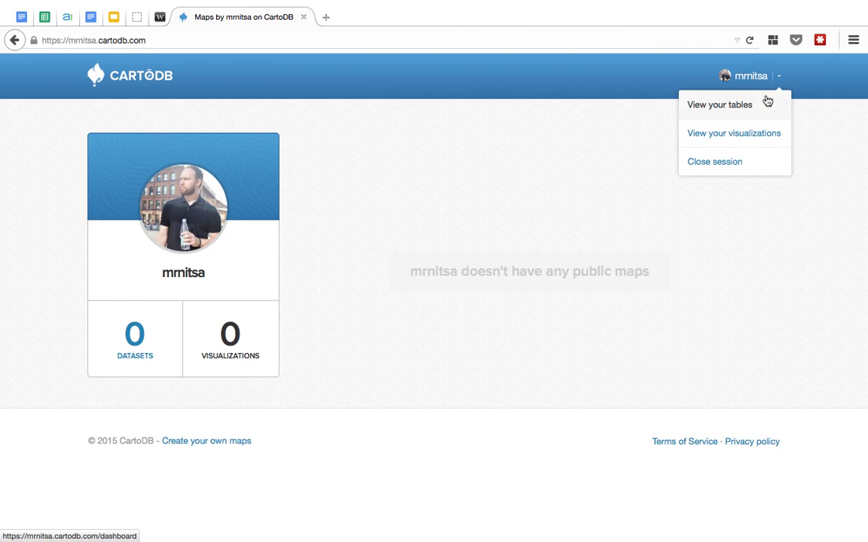
left_click(729, 109)
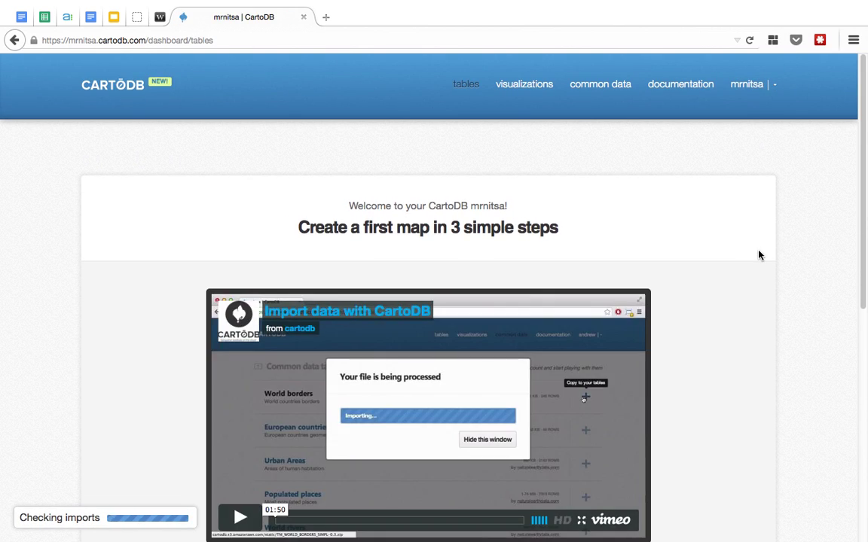
scroll(757, 253, "down", 4)
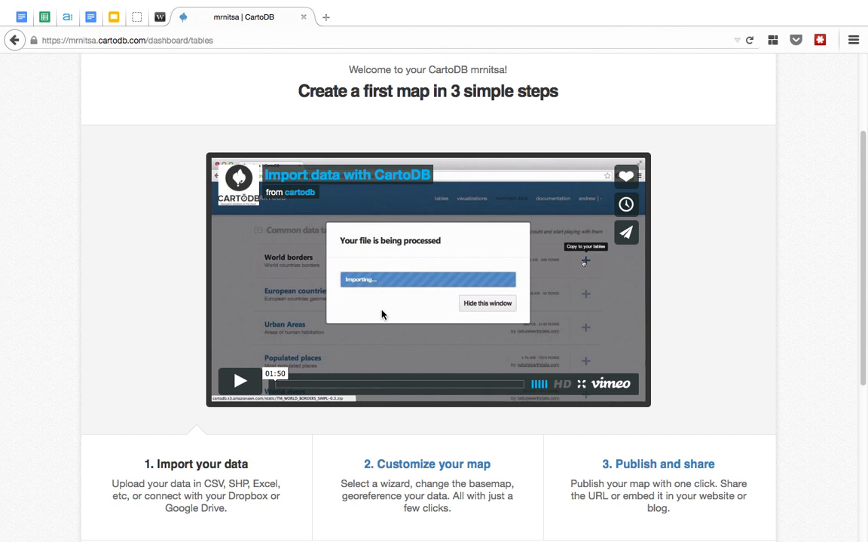
scroll(364, 311, "down", 5)
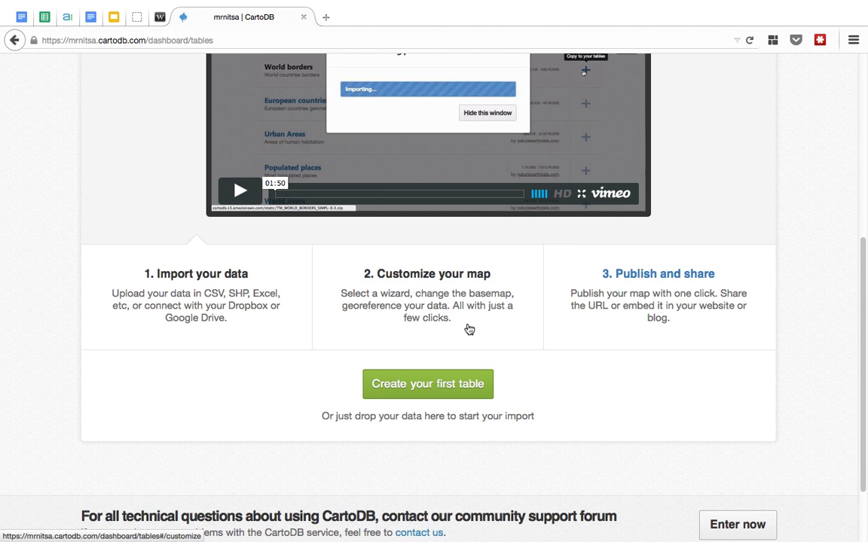
scroll(298, 287, "down", 1)
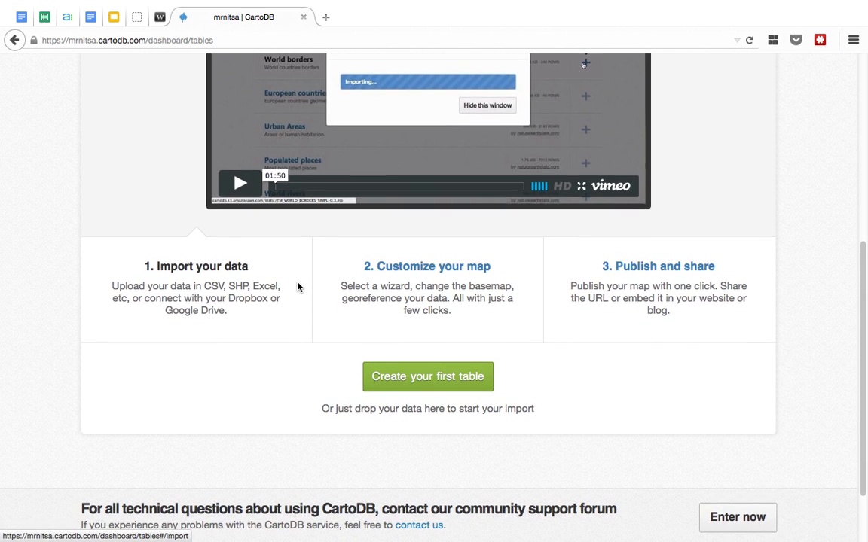
- Start creating the first table, go through the Google Drive, Dropbox, Twitter and Empty table sources, and choose Data file
left_click(452, 379)
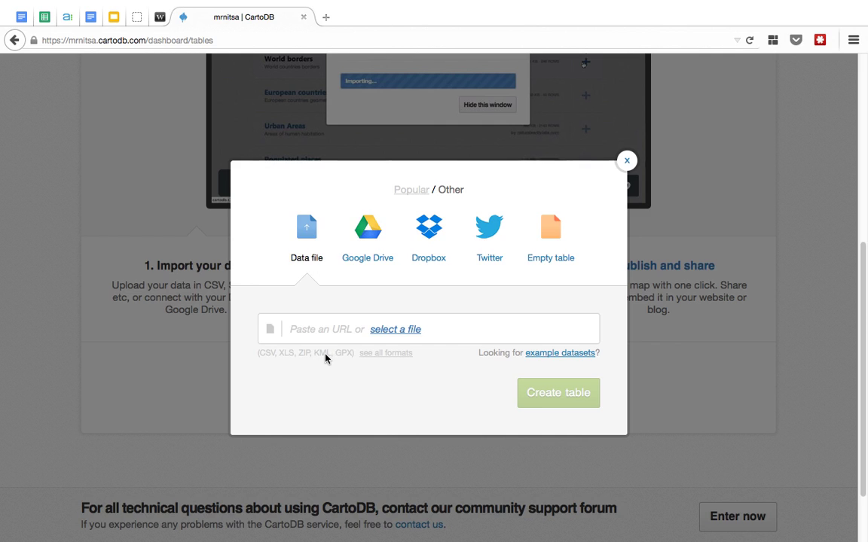
left_click(372, 262)
left_click(435, 260)
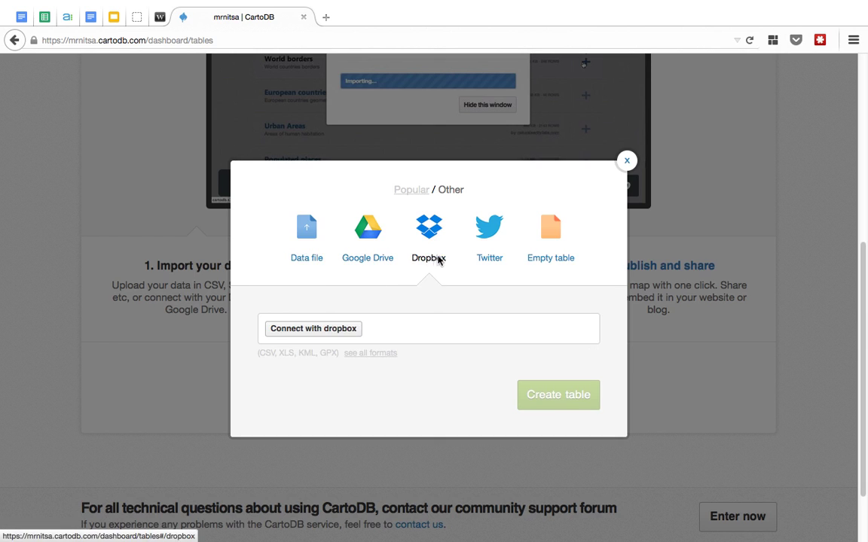
left_click(484, 258)
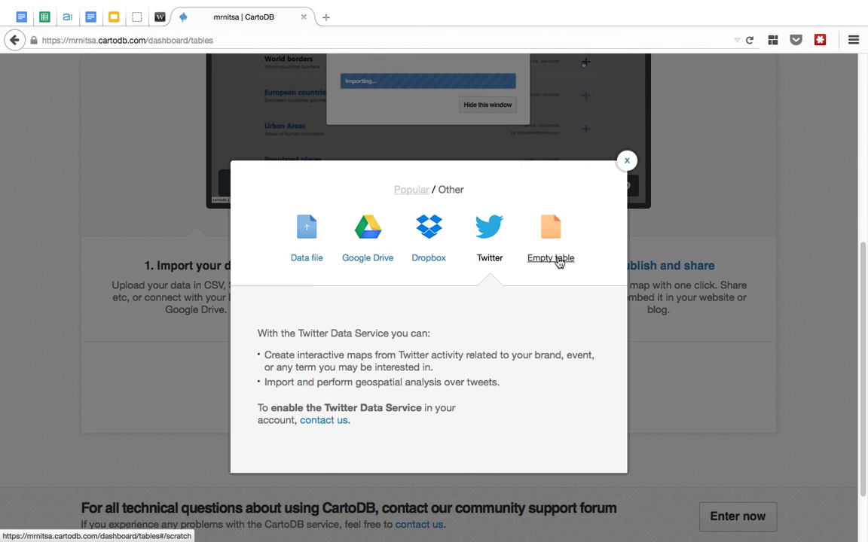
left_click(558, 261)
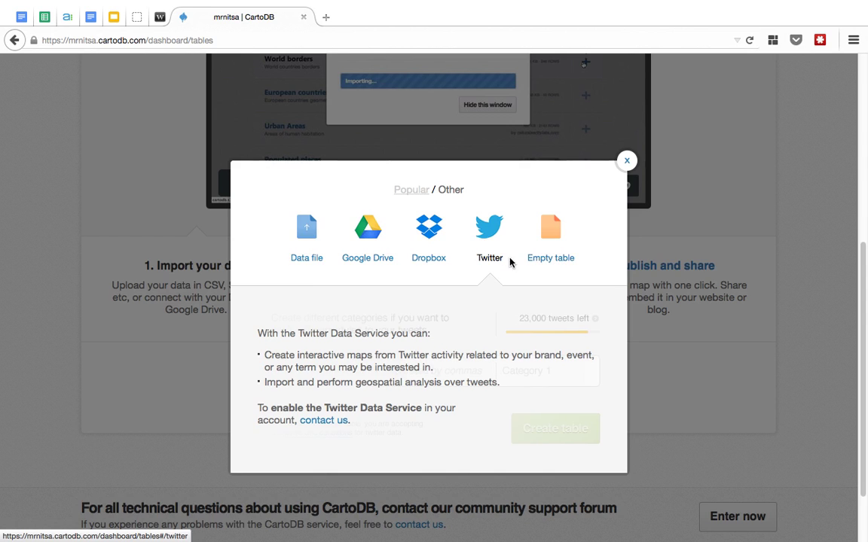
left_click(307, 261)
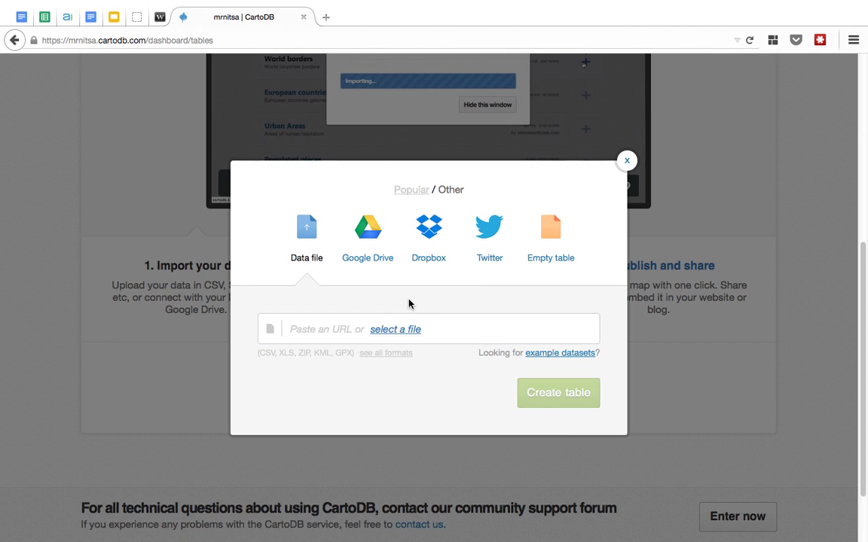
left_click(91, 16)
left_click(495, 249)
scroll(485, 323, "down", 1)
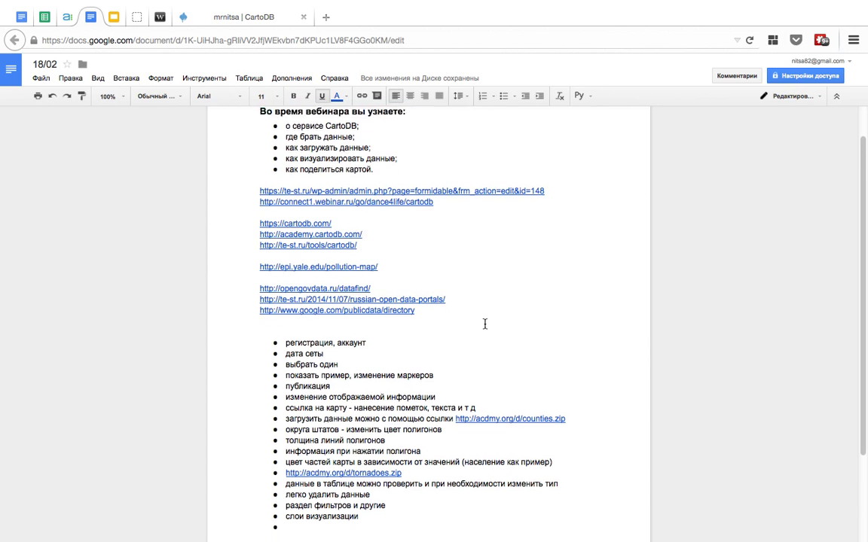
scroll(484, 324, "down", 2)
left_click_drag(575, 349, 455, 353)
key("super+c")
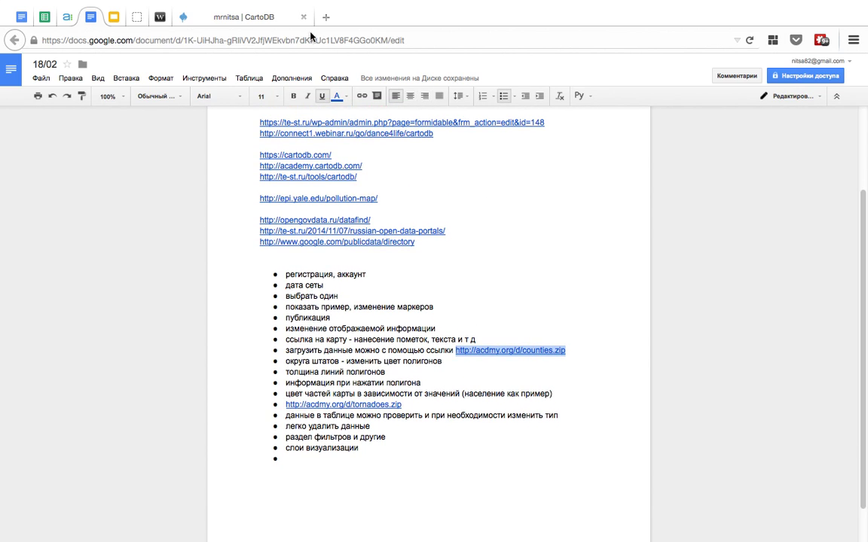
left_click(305, 23)
left_click(320, 333)
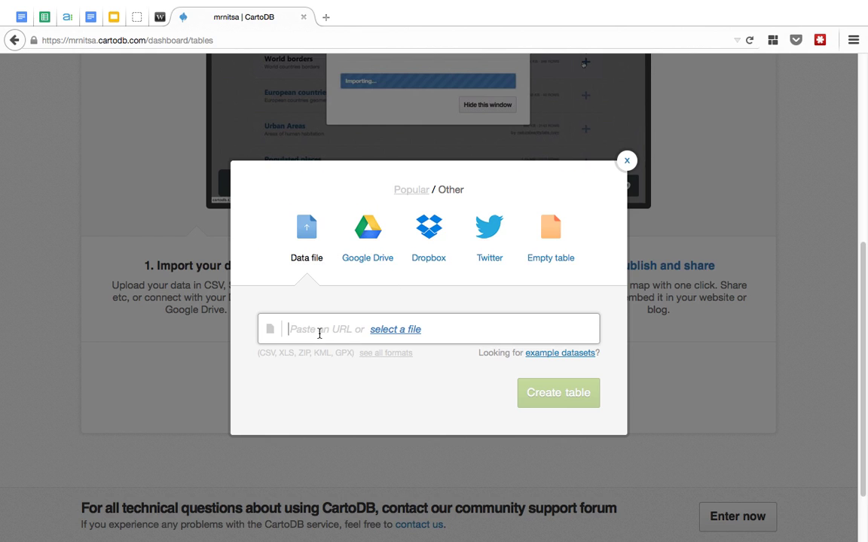
key("super+v")
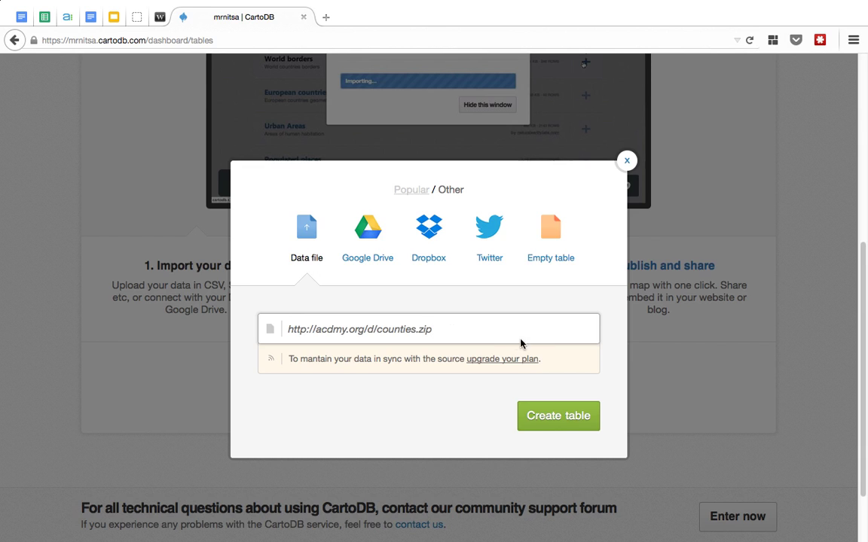
left_click(569, 418)
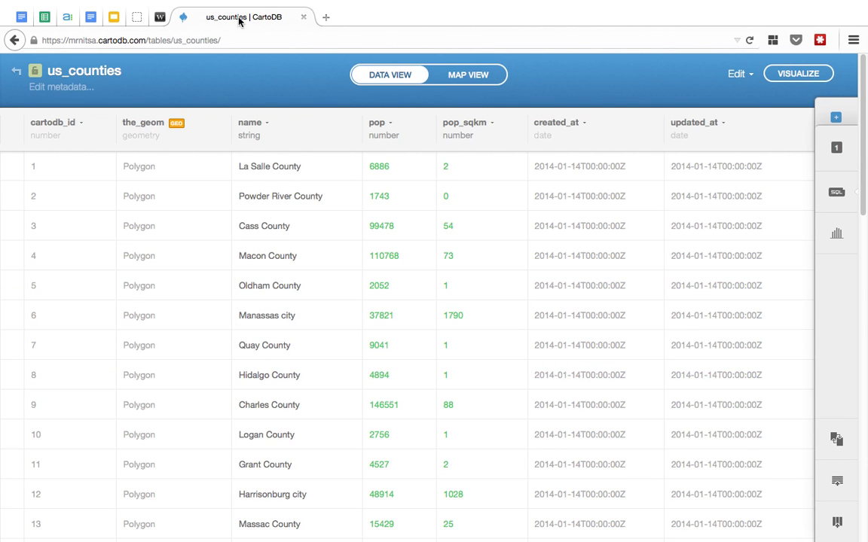
left_click(160, 17)
left_click(238, 18)
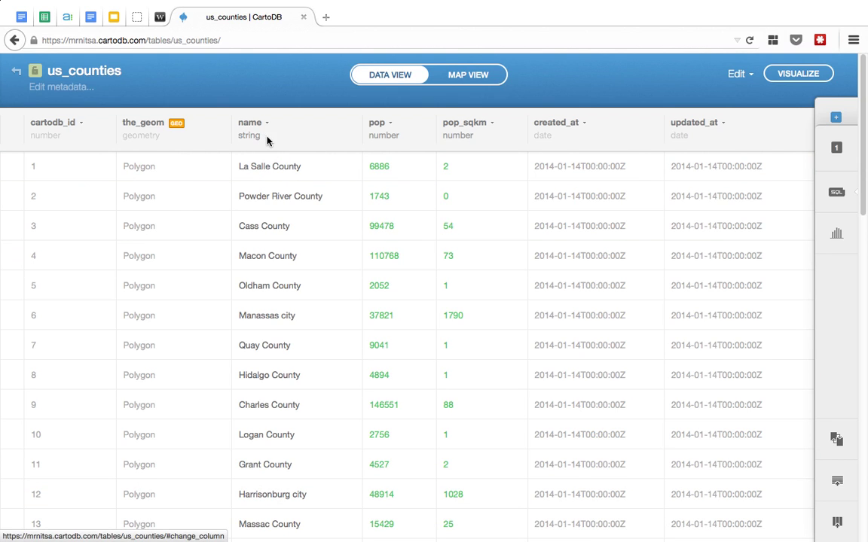
- Review the data types available for the name and pop columns of the us_counties table
left_click(267, 138)
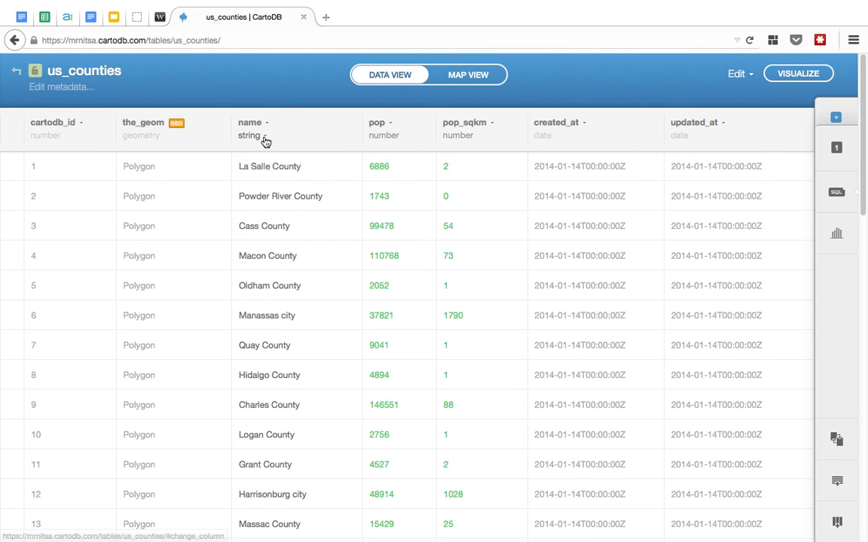
left_click(265, 141)
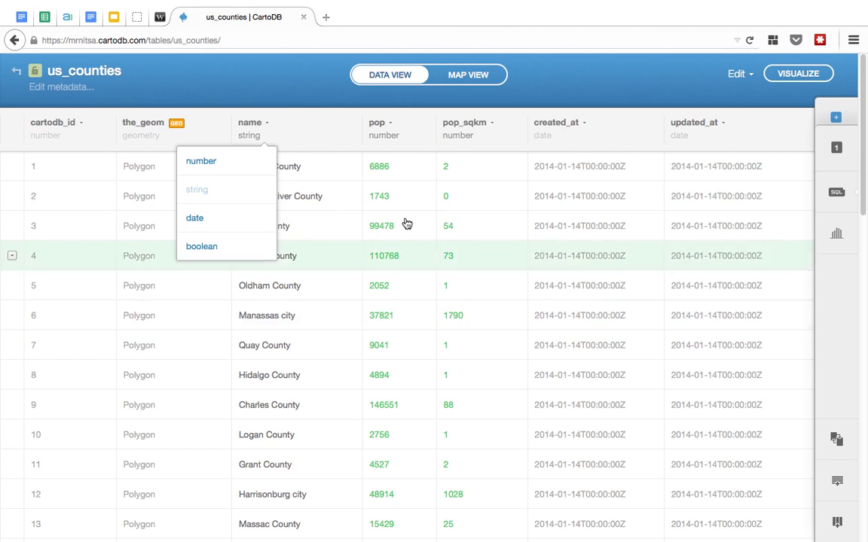
left_click(407, 141)
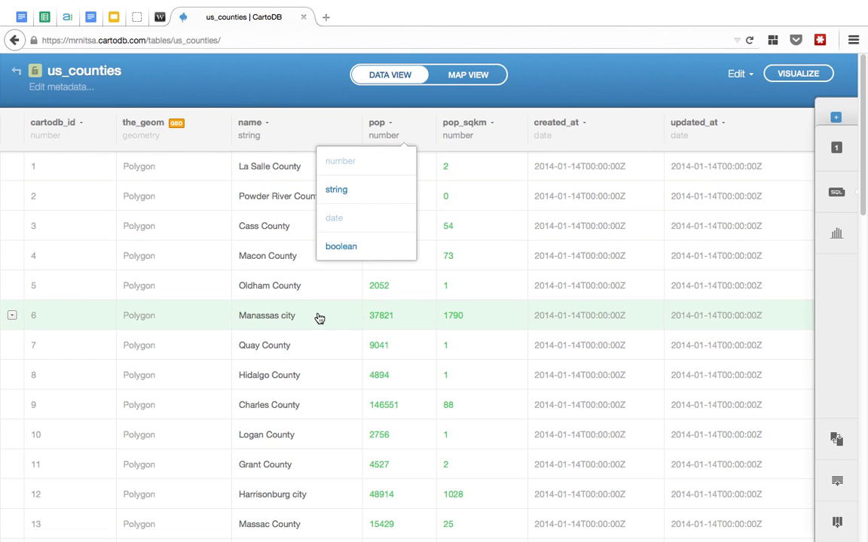
left_click(540, 85)
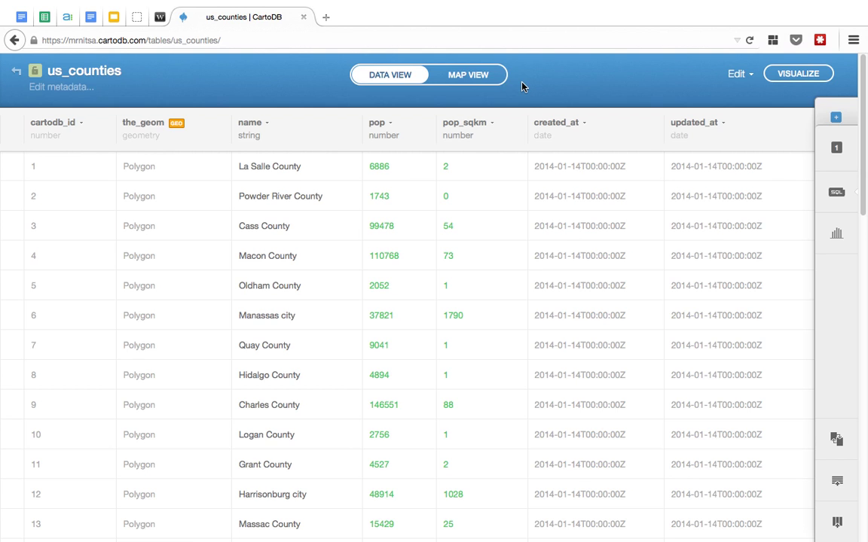
- Show the us_counties table as a map and check the webinar tab before returning to it
left_click(482, 78)
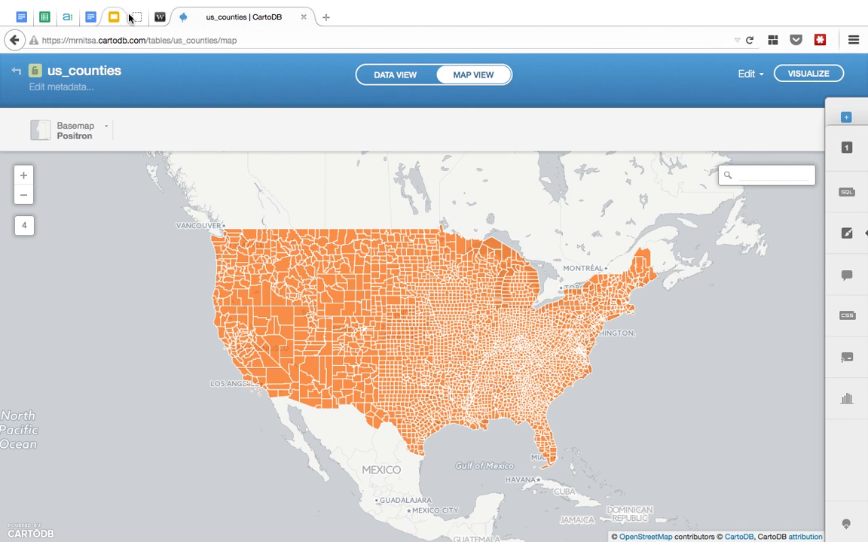
left_click(158, 17)
left_click(203, 18)
- Try the Dark matter, Positron (lite) and CartoDB World Eco basemaps under the county polygons
left_click(106, 130)
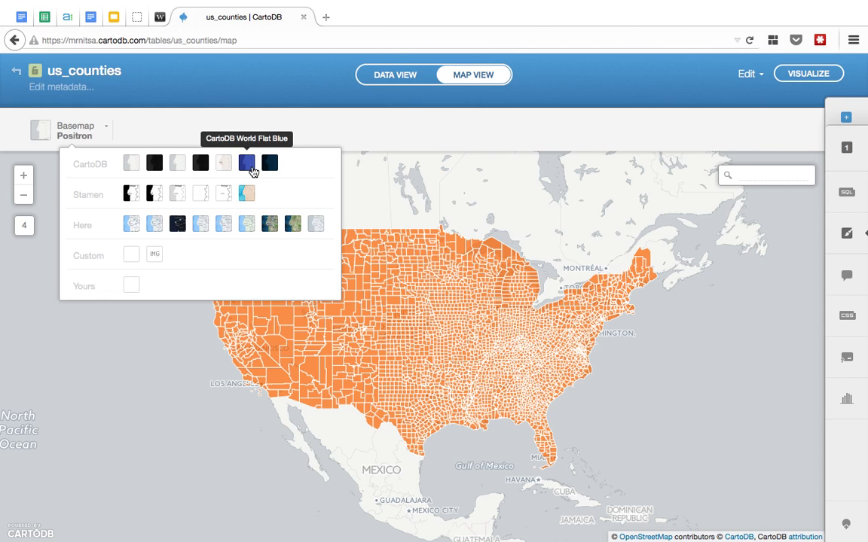
left_click(161, 165)
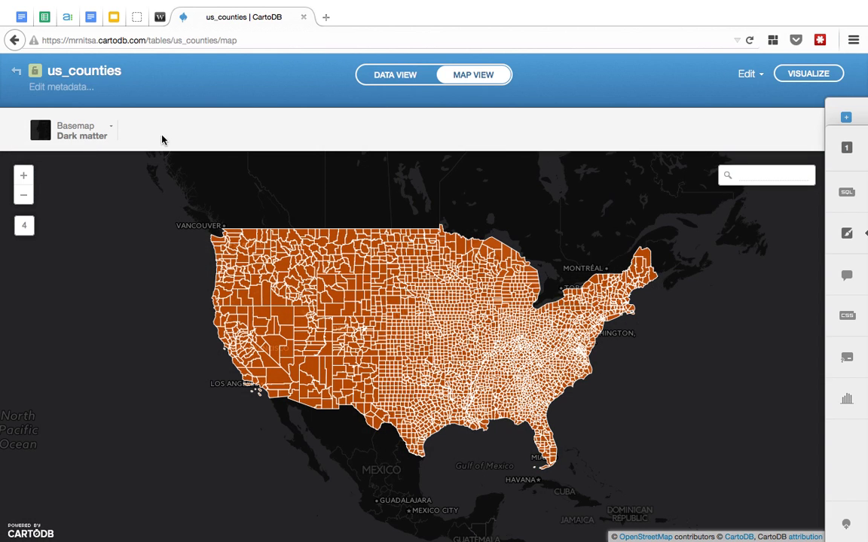
left_click(109, 133)
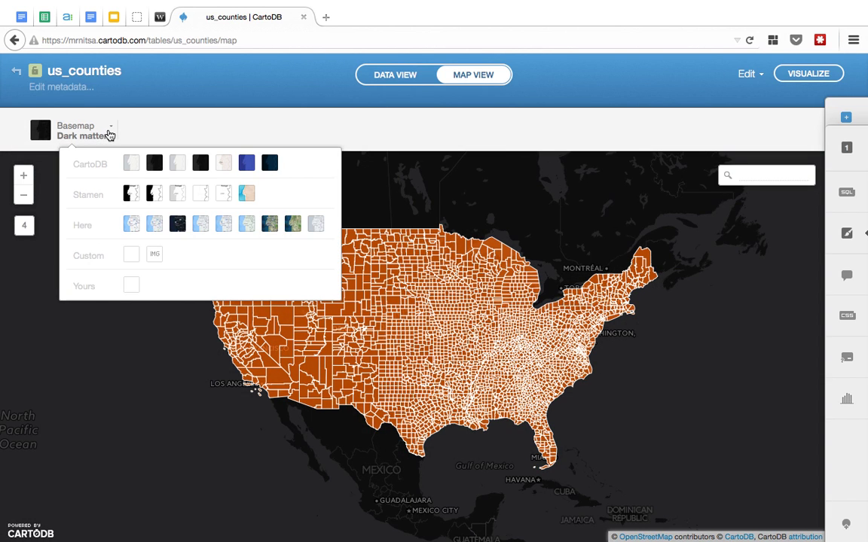
left_click(176, 164)
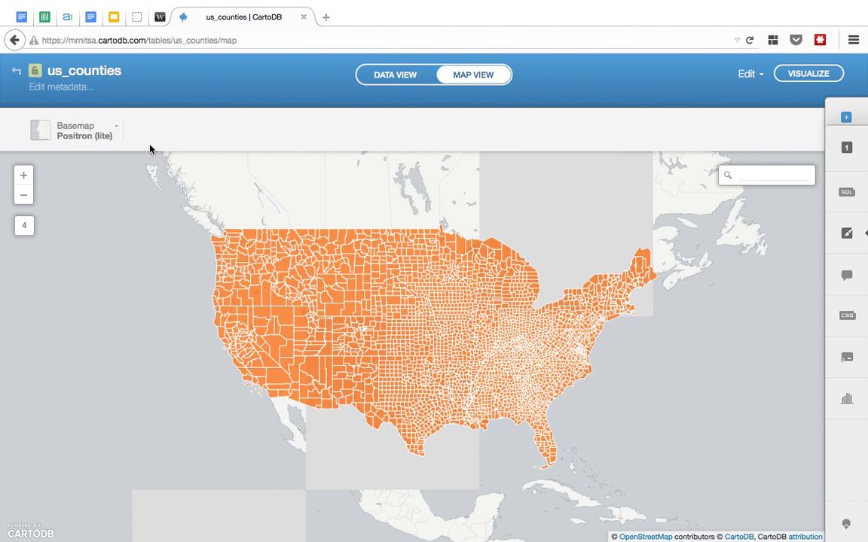
left_click(114, 128)
left_click(227, 162)
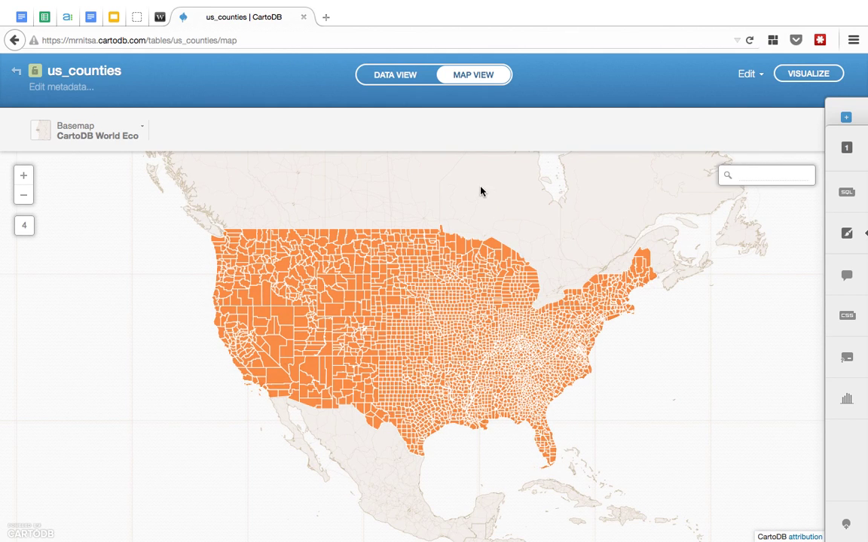
- Compare the Dark matter (lite) and Dark matter basemaps and settle on Dark matter (lite)
left_click(143, 129)
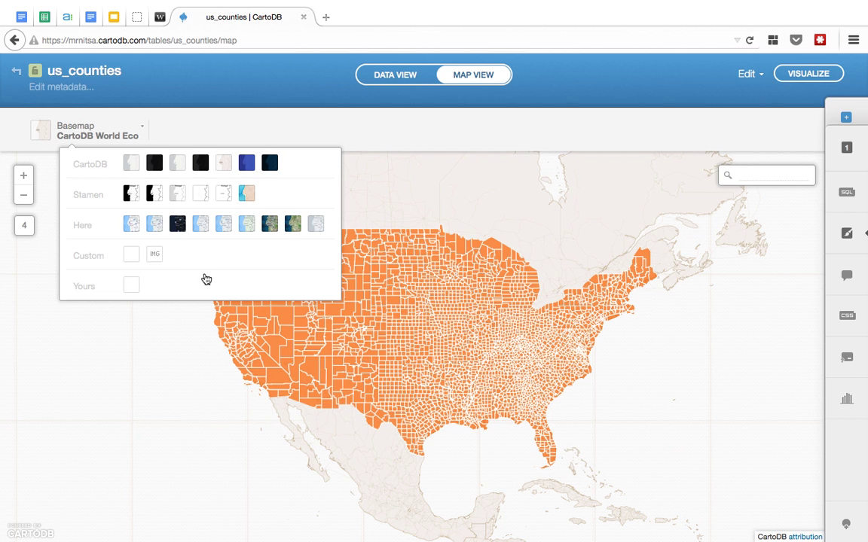
left_click(199, 164)
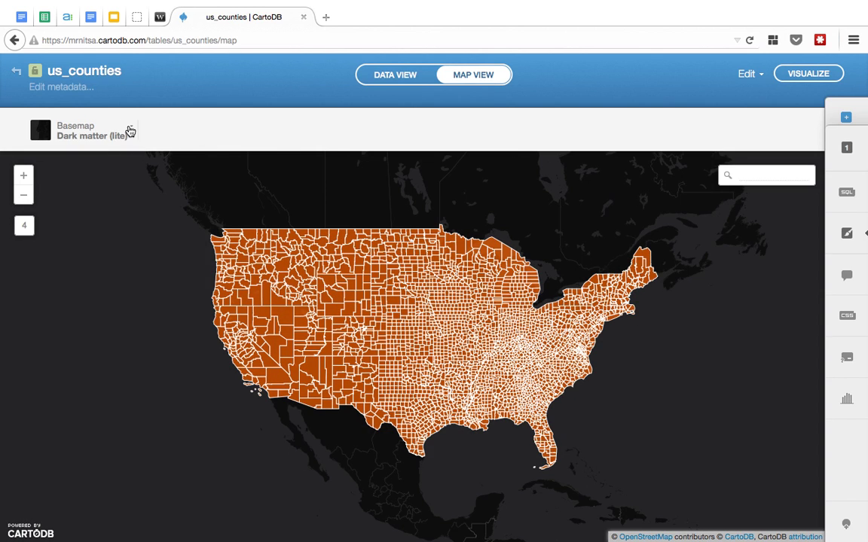
left_click(131, 132)
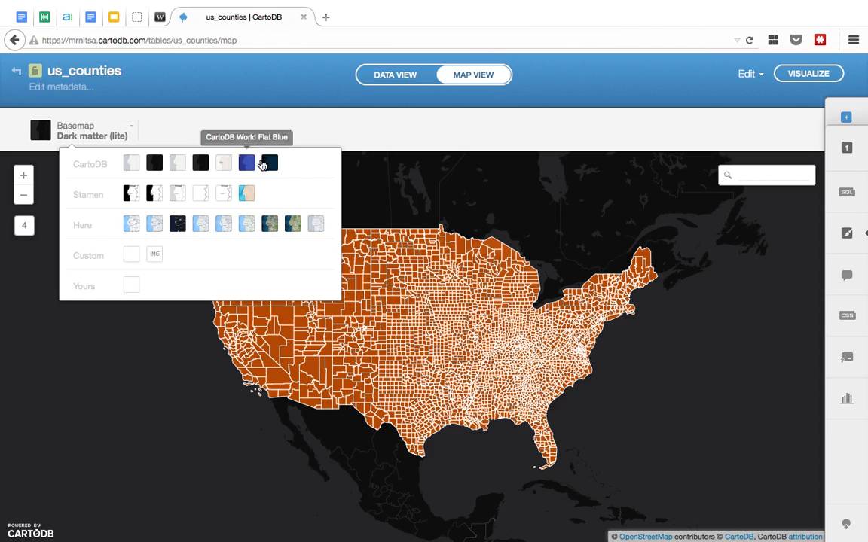
left_click(154, 165)
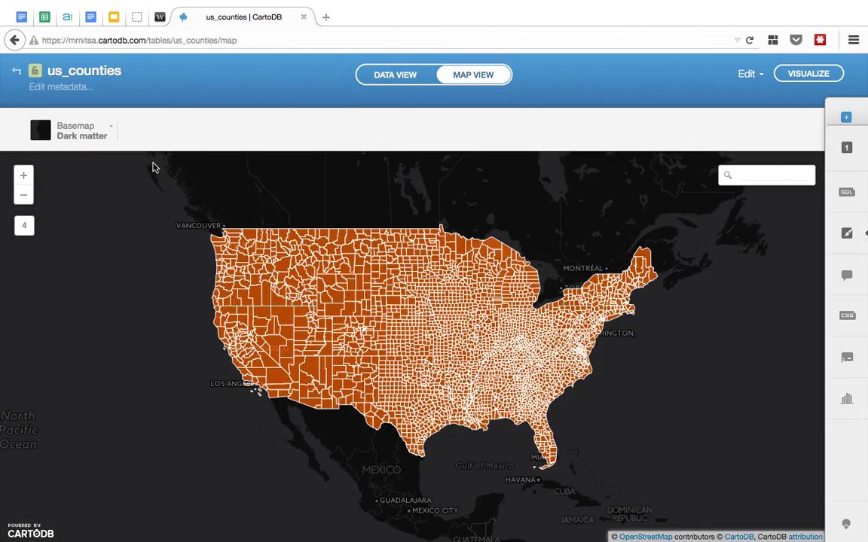
left_click(111, 136)
left_click(200, 162)
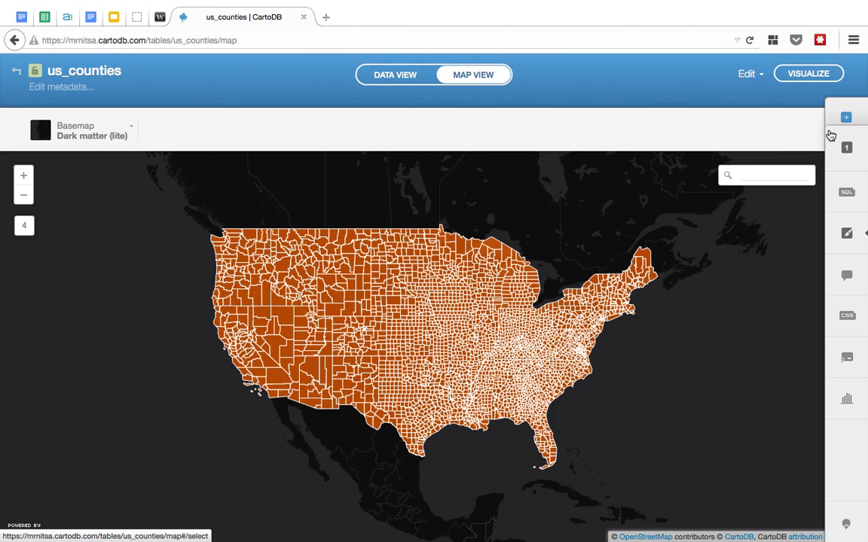
- Open the visualization wizard for the us_counties layer
left_click(853, 234)
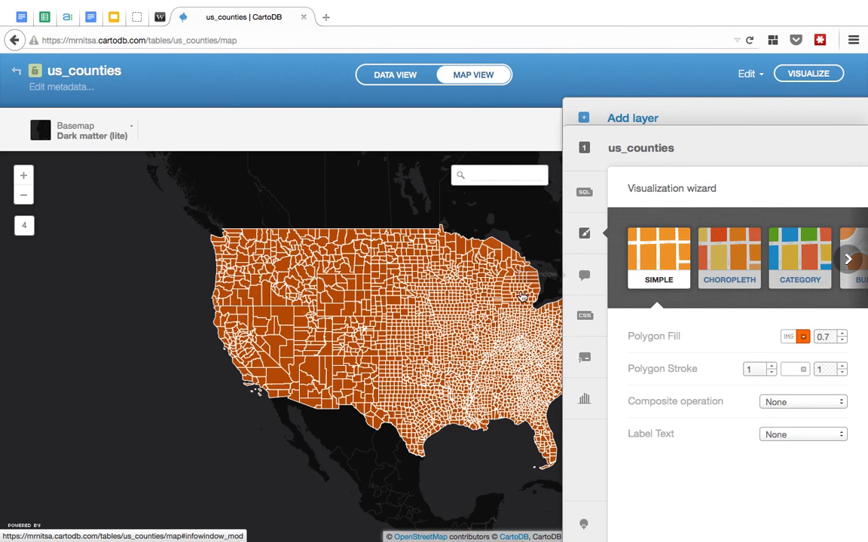
left_click_drag(302, 289, 345, 318)
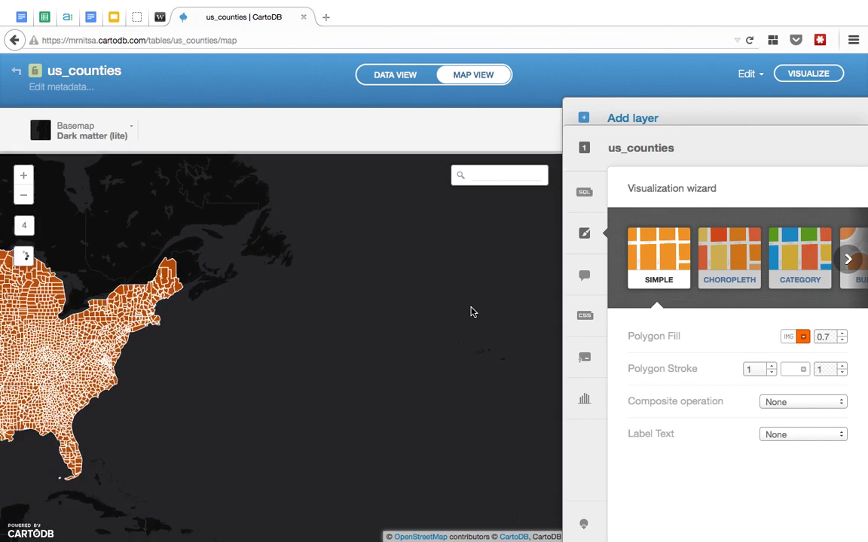
left_click_drag(300, 387, 396, 407)
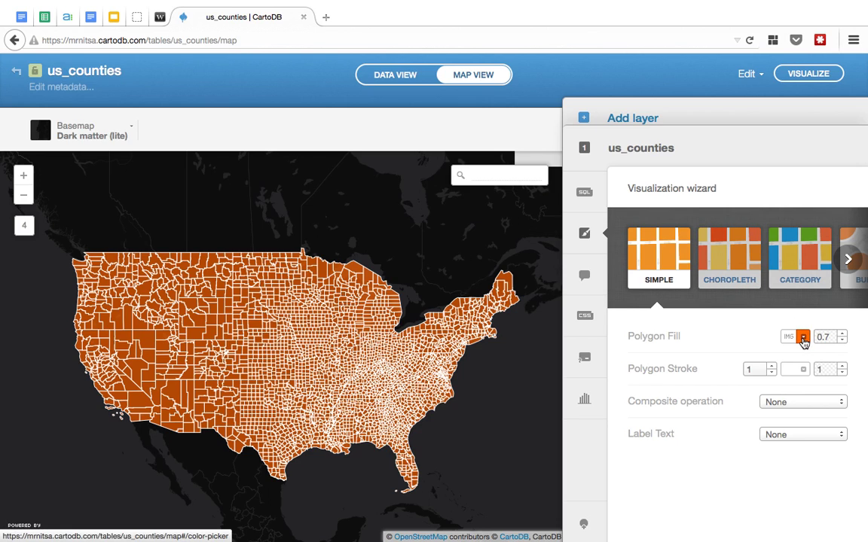
- Try a blue polygon stroke on the counties and set it back to white #FFFFFF
left_click(806, 370)
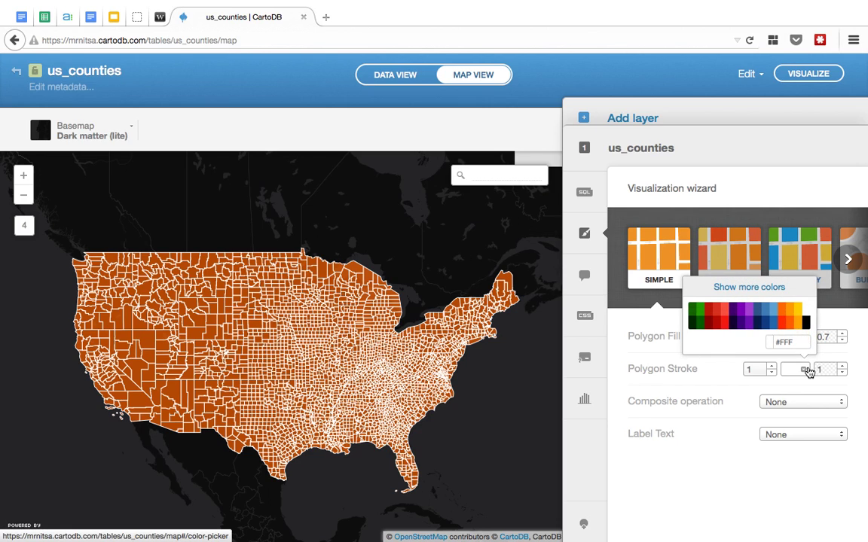
left_click(768, 317)
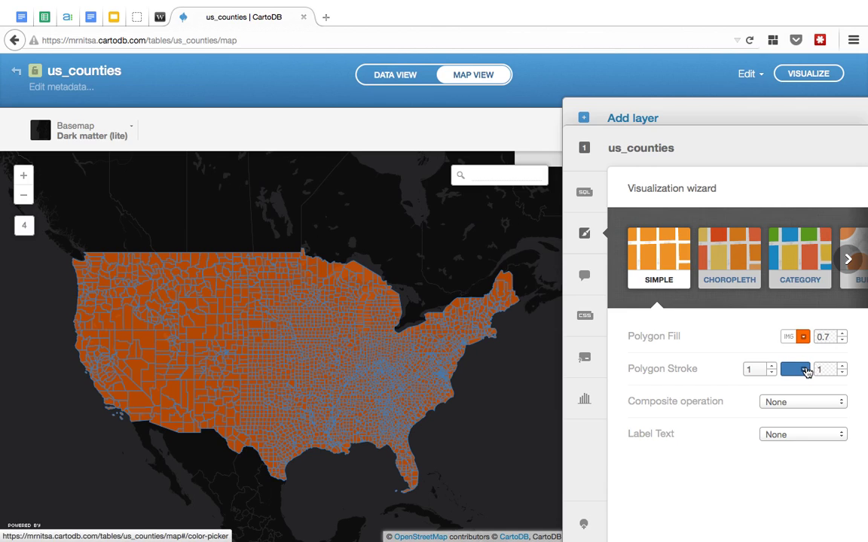
left_click(805, 369)
left_click(807, 312)
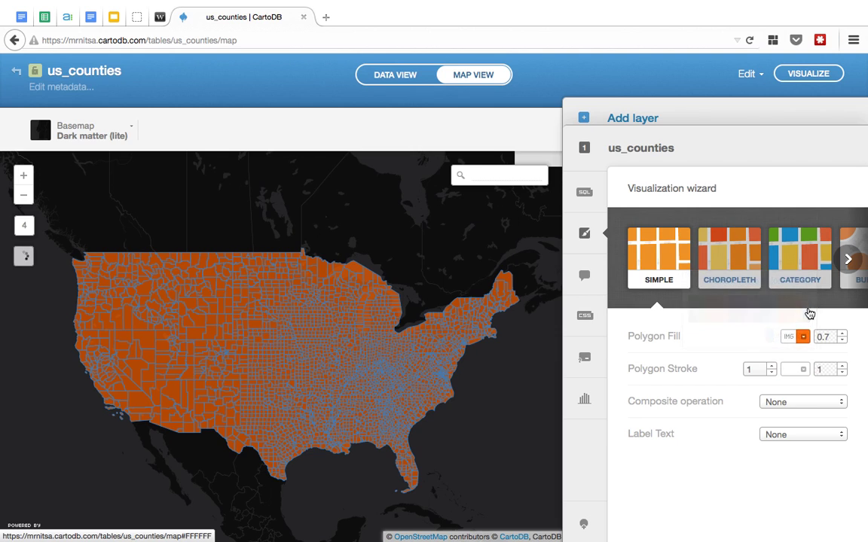
- Set the polygon fill of the counties to purple with an opacity of 0.7
left_click(804, 337)
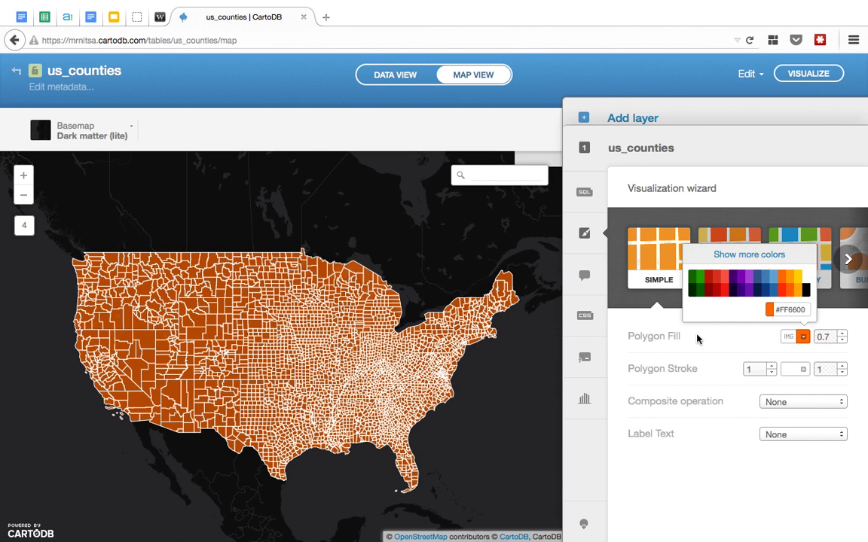
left_click(740, 281)
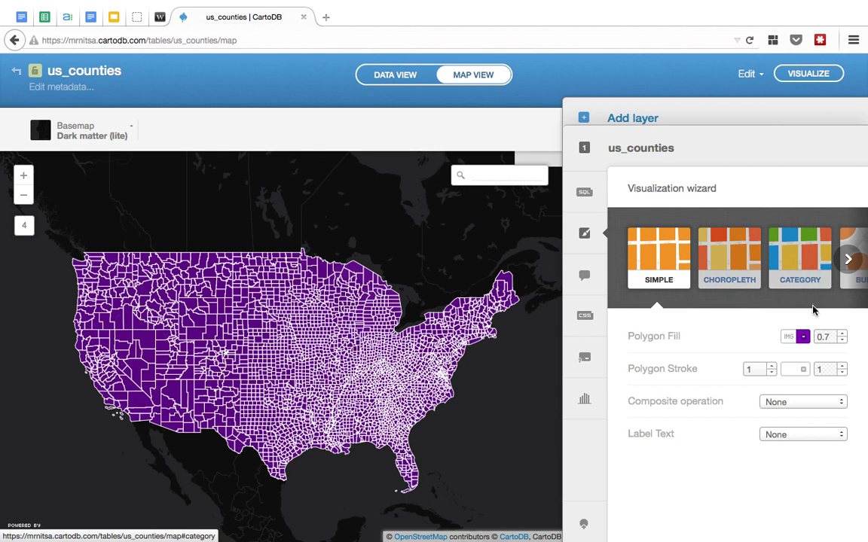
left_click(842, 335)
left_click(842, 341)
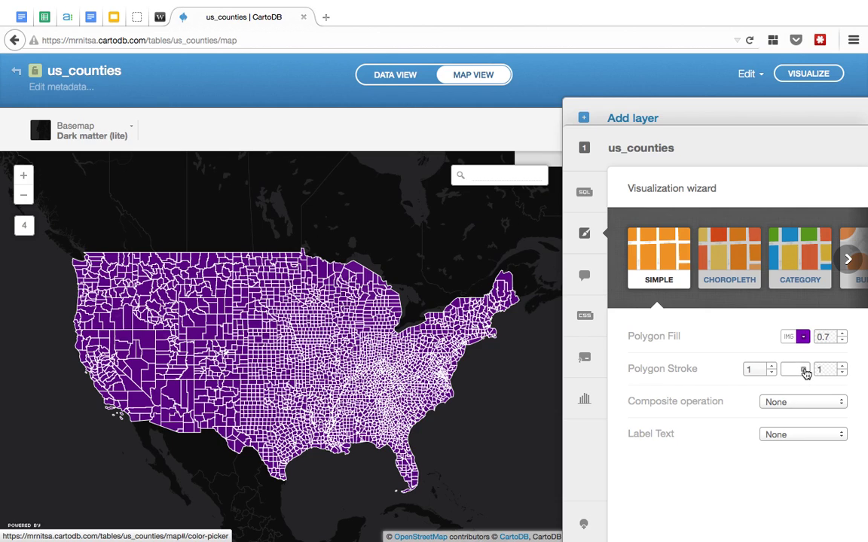
- Set the county polygon stroke to black with a width of 0.5
left_click(803, 371)
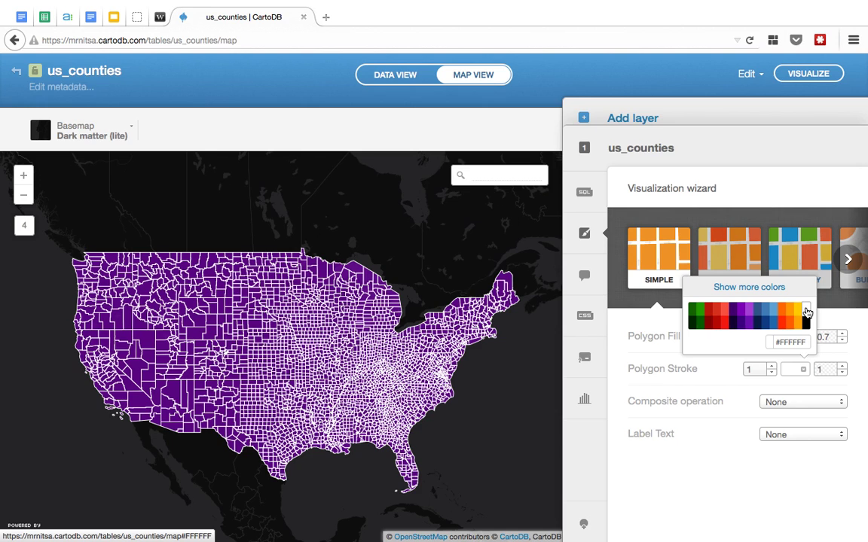
left_click(806, 324)
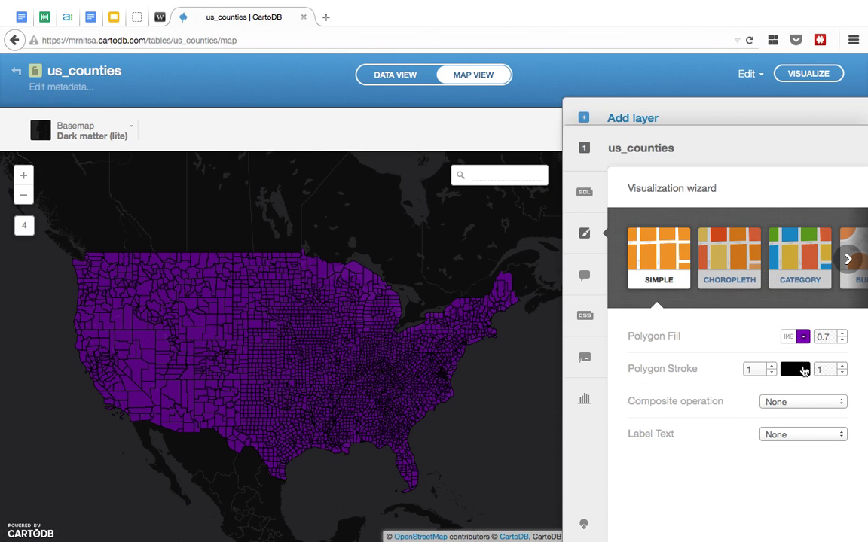
left_click(771, 373)
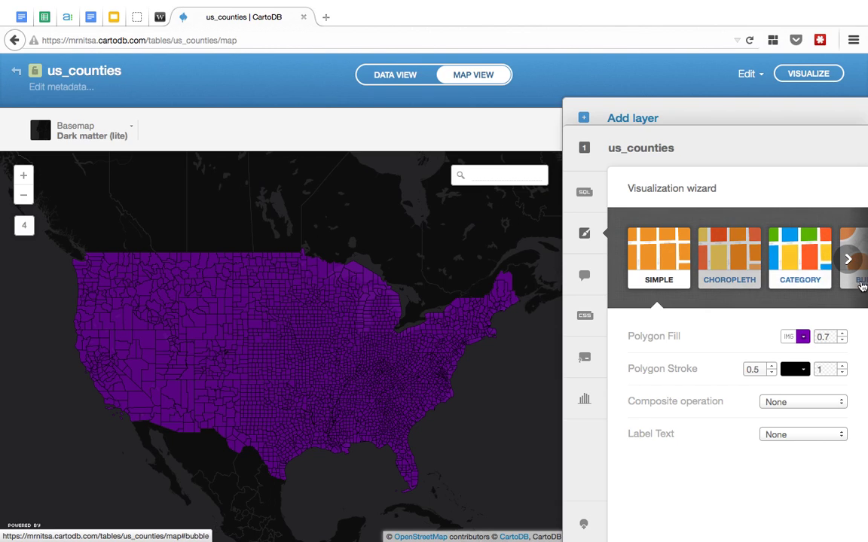
- Look through the composite operation options for the polygons, from None down to darken
left_click(839, 402)
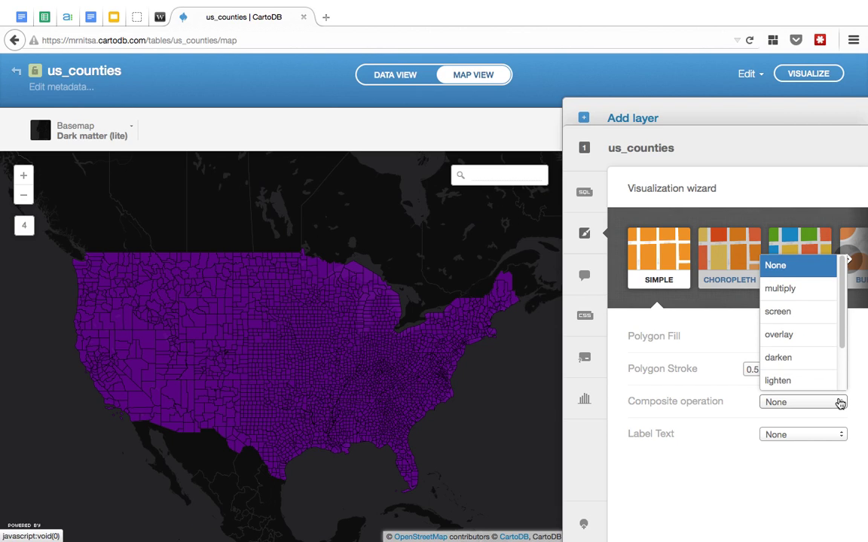
key("Down")
key("Down")
key("Down")
key("Down")
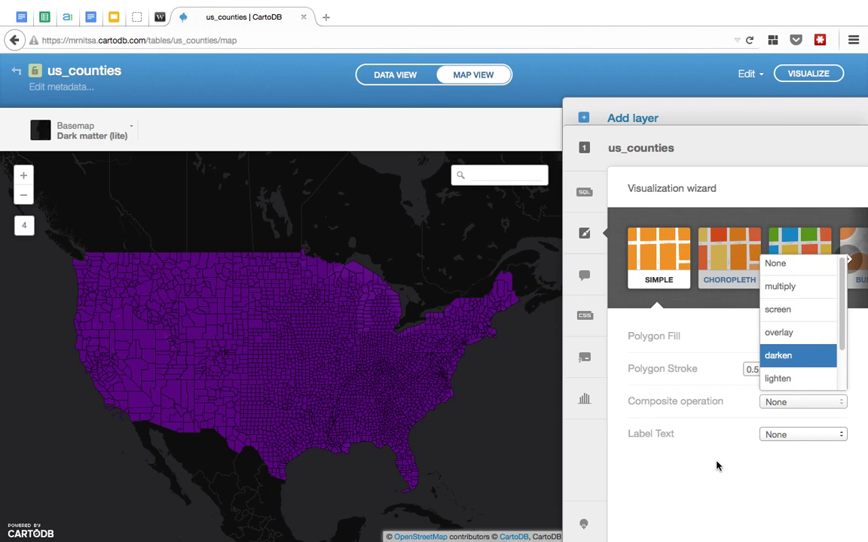
key("Escape")
- Enable the name and pop fields in the infowindow shown for a selected county
left_click(265, 366)
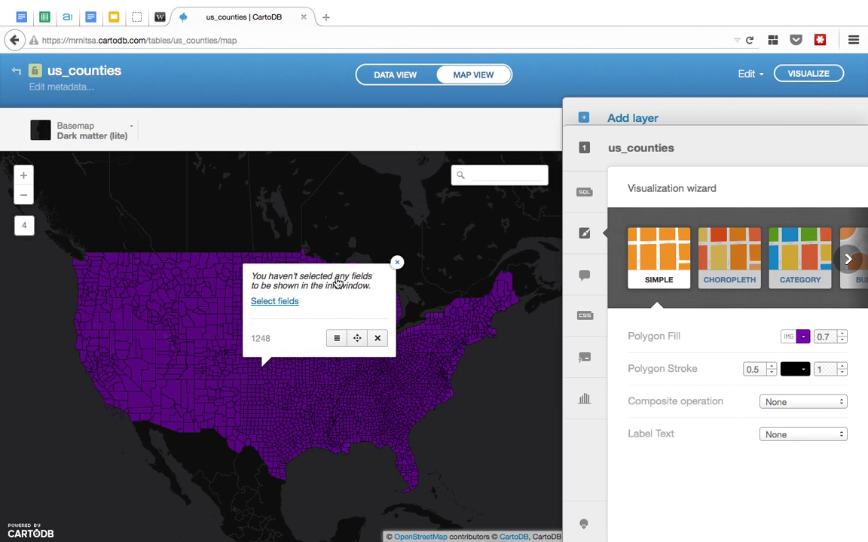
left_click(288, 304)
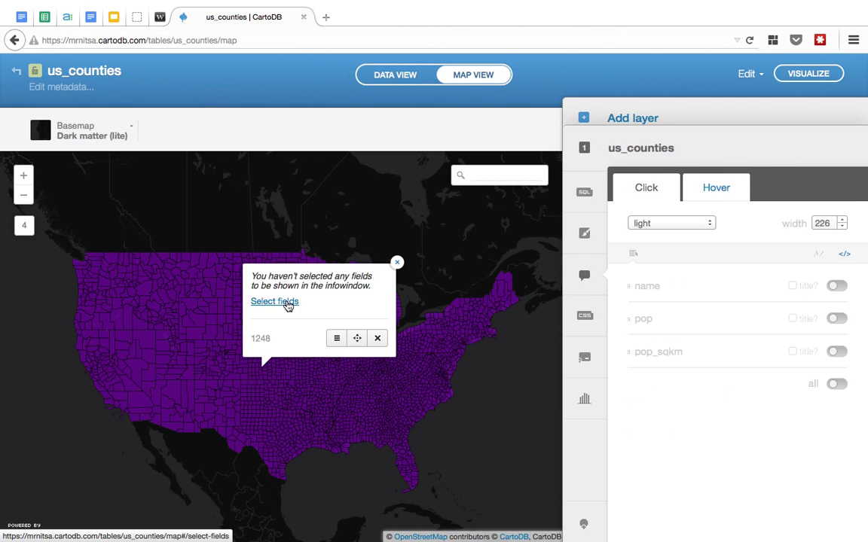
left_click(838, 287)
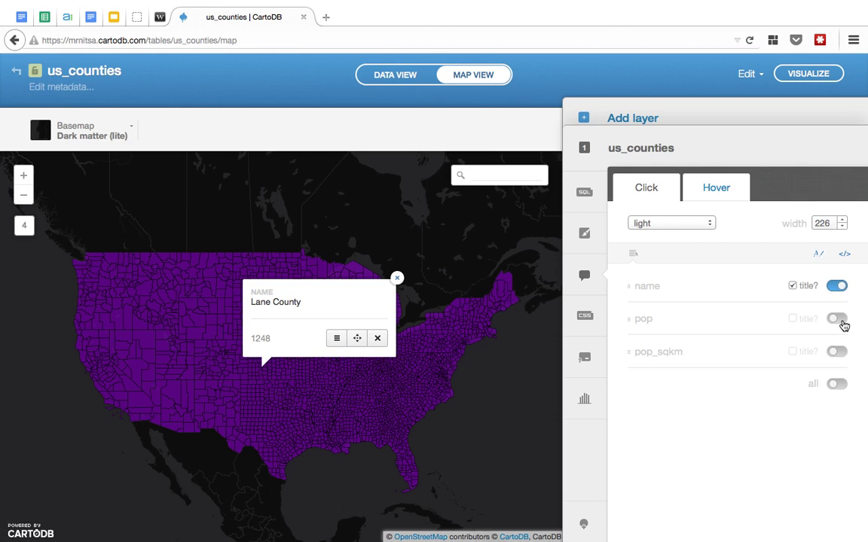
left_click(838, 320)
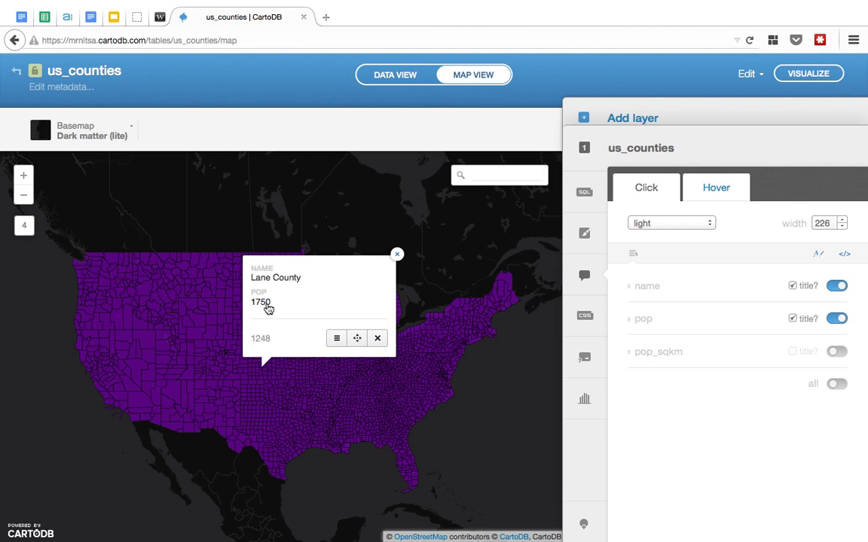
- Try the dark infowindow style, set it to header blue instead, and close the open infowindow
left_click(709, 229)
left_click(673, 263)
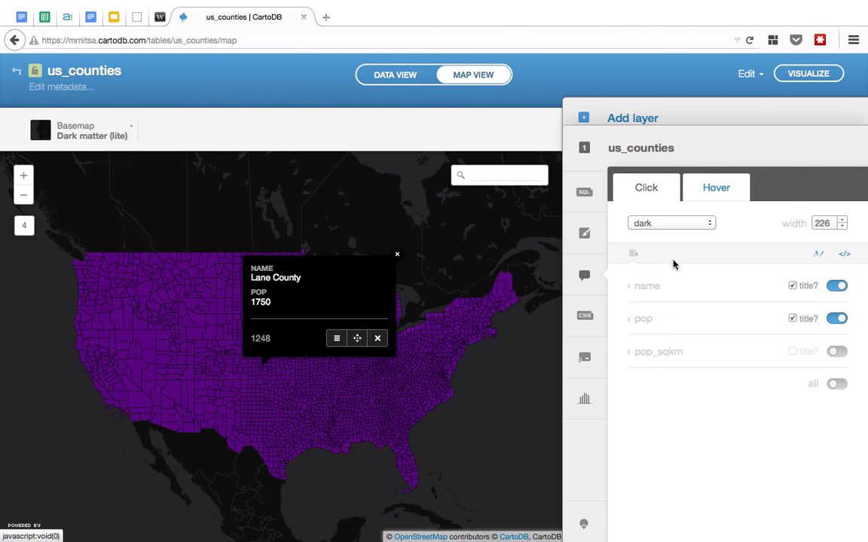
left_click(709, 226)
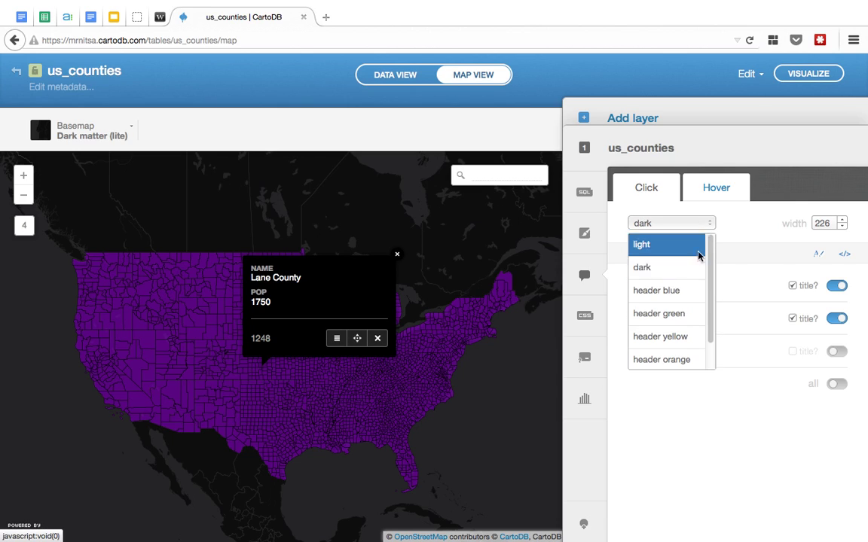
left_click(686, 289)
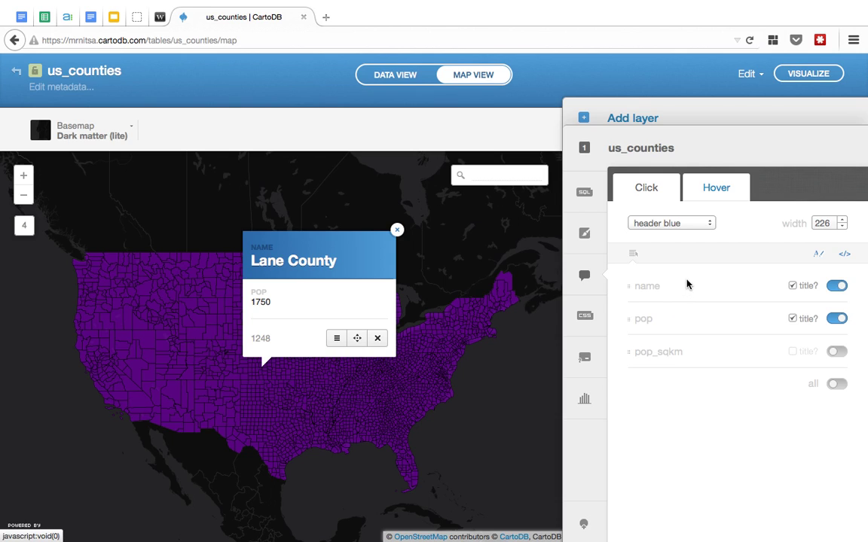
left_click(397, 231)
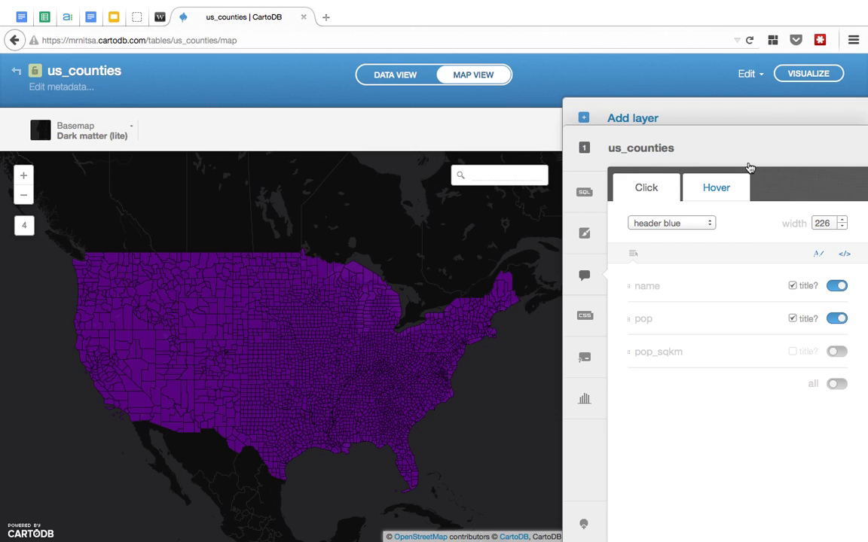
- Set the composite operation of the county polygons to multiply
left_click(585, 235)
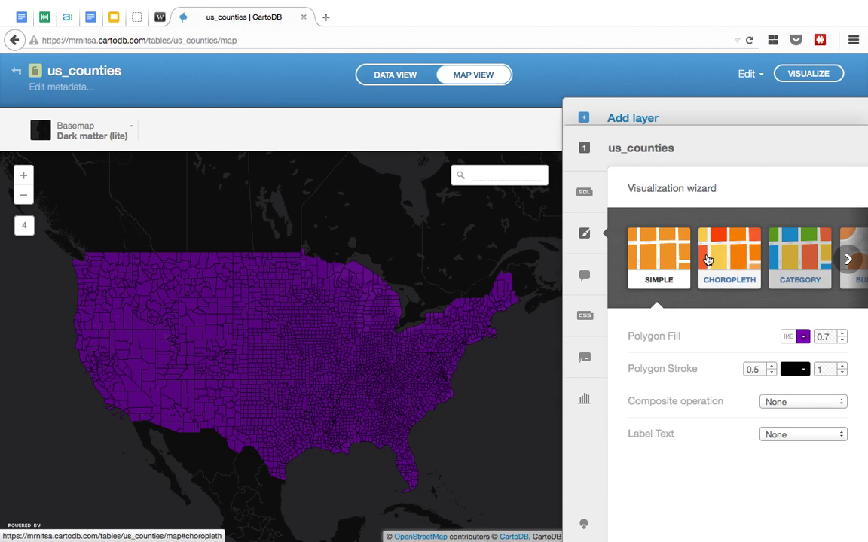
left_click(829, 403)
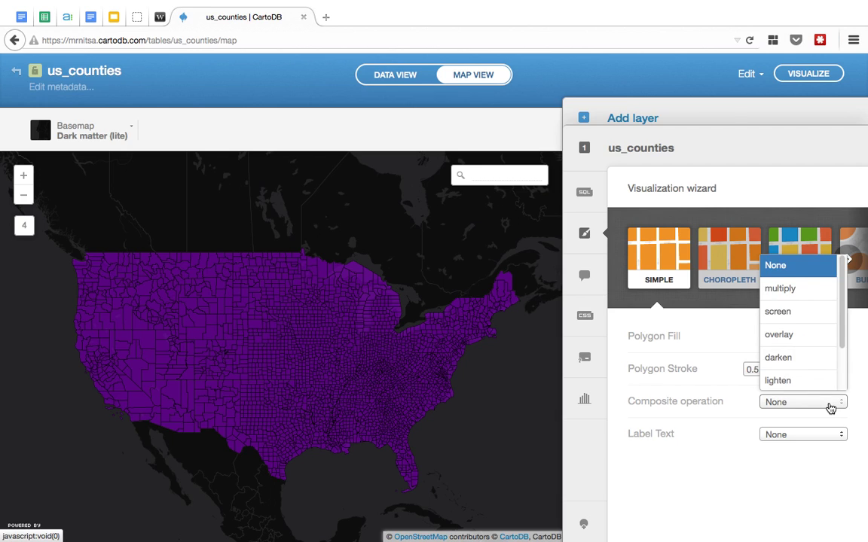
left_click(809, 290)
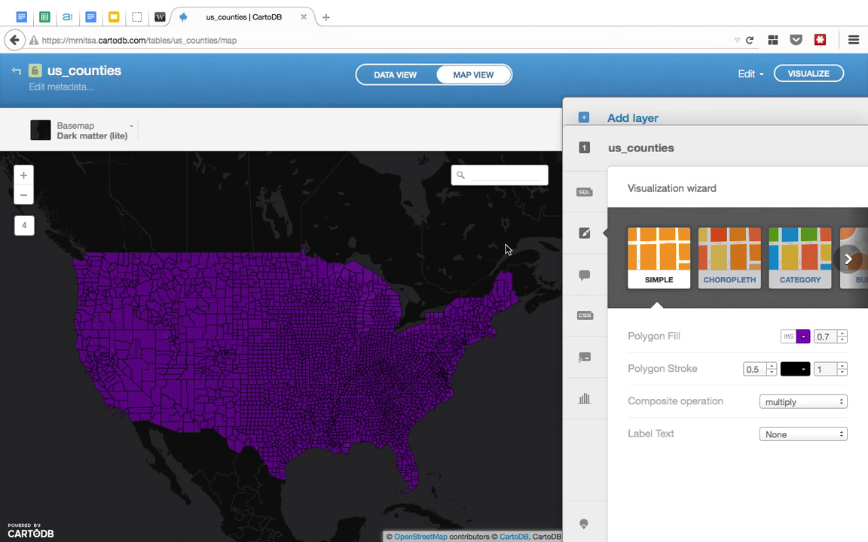
- Check the webinar room and the 18/02 Google Docs notes, and return to the us_counties map in CartoDB
left_click(160, 17)
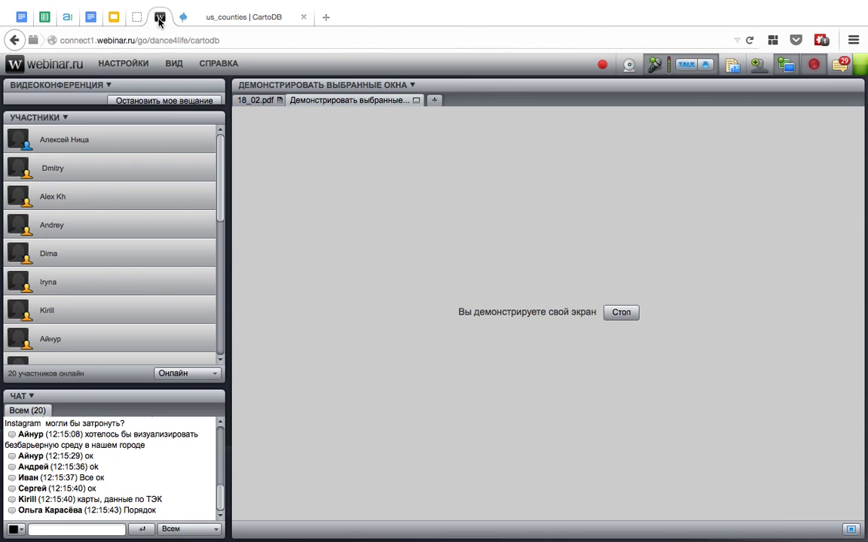
left_click(217, 18)
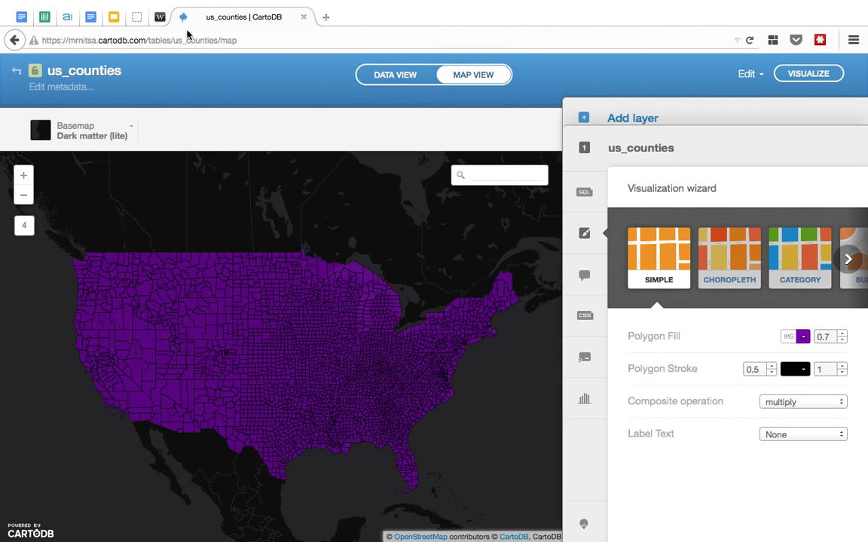
left_click(94, 18)
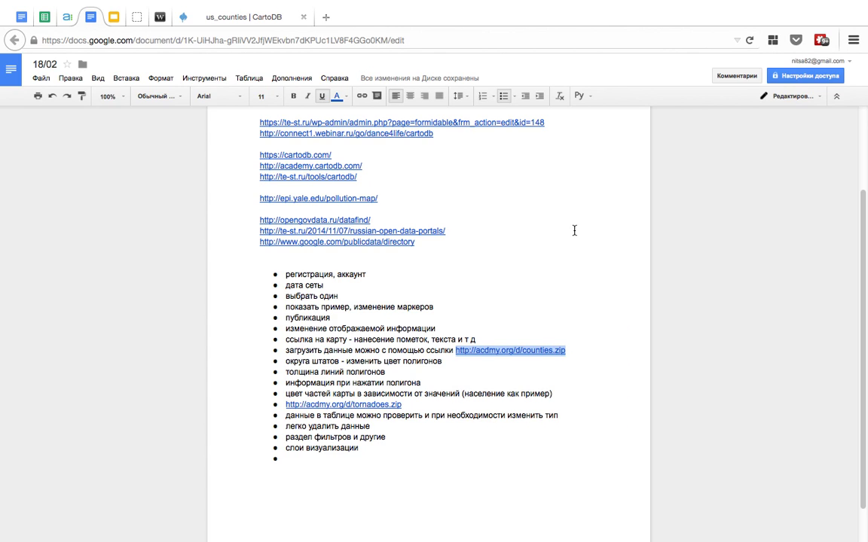
left_click(577, 253)
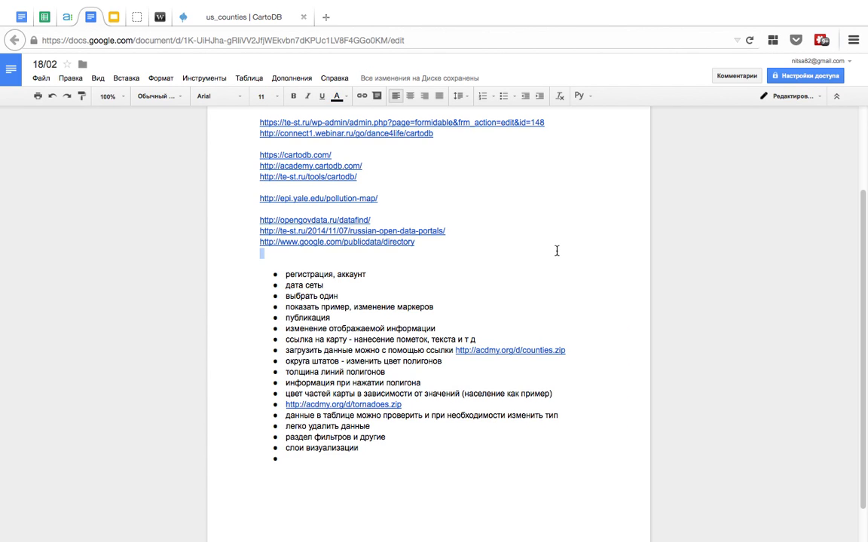
left_click(238, 18)
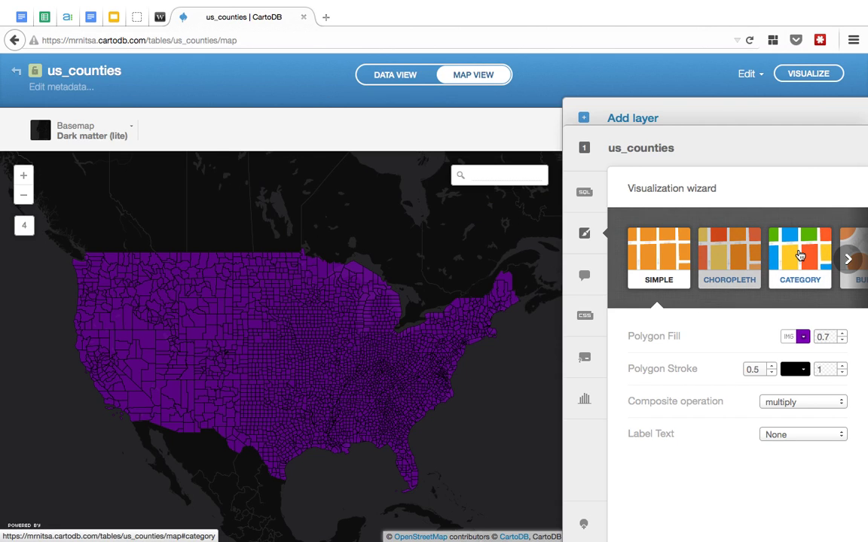
- Apply a choropleth visualization to the counties, based on the pop_sqkm column
left_click(728, 261)
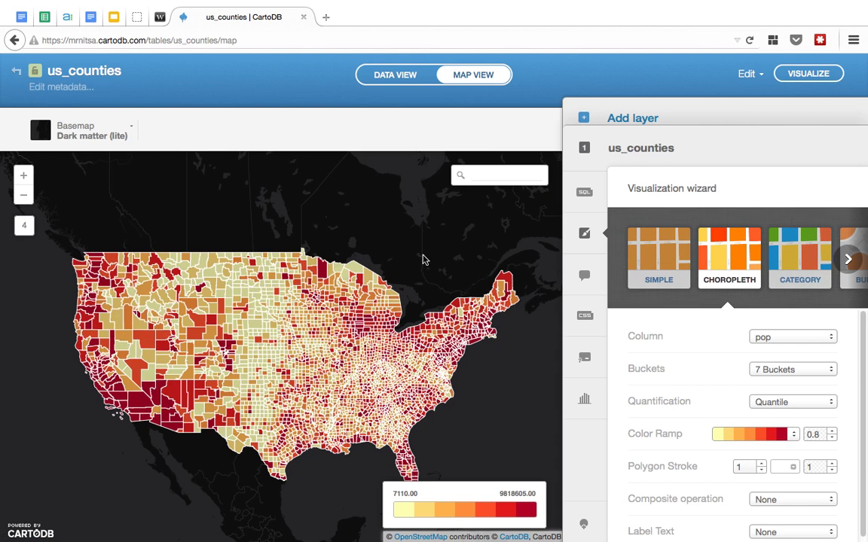
left_click_drag(262, 370, 262, 356)
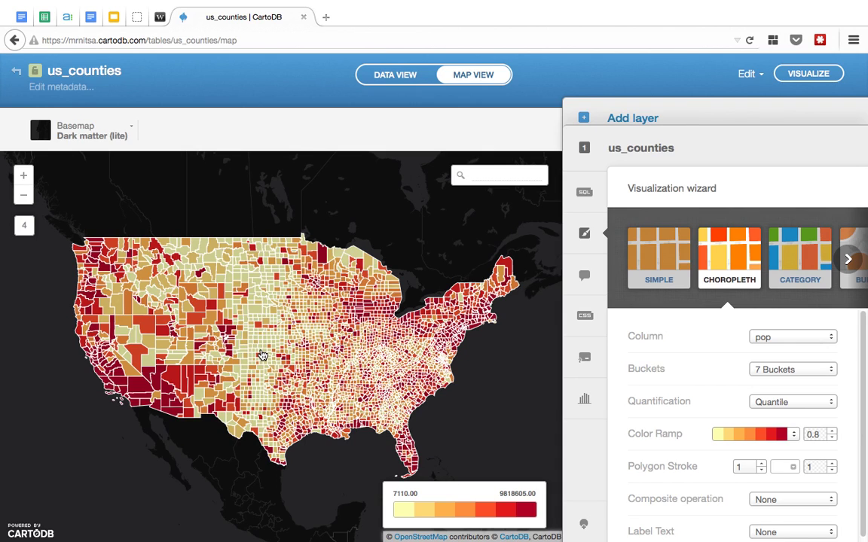
left_click(834, 339)
left_click(834, 338)
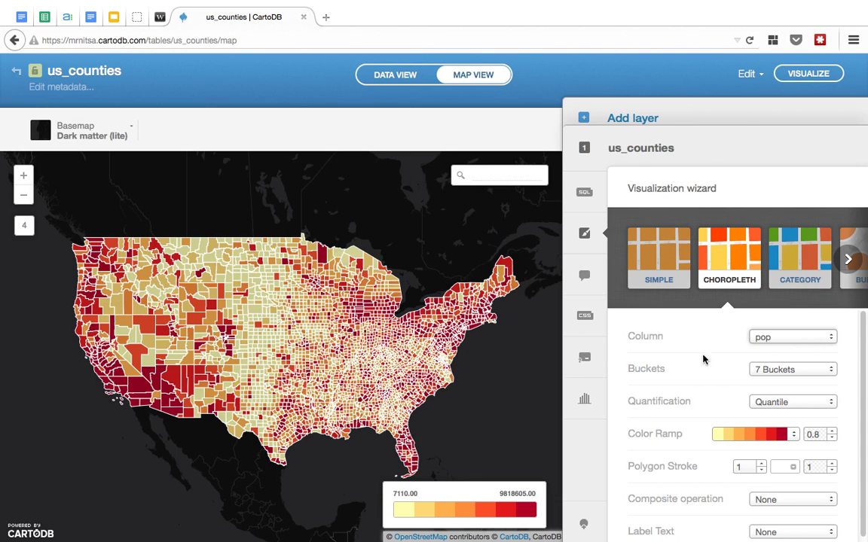
left_click(822, 338)
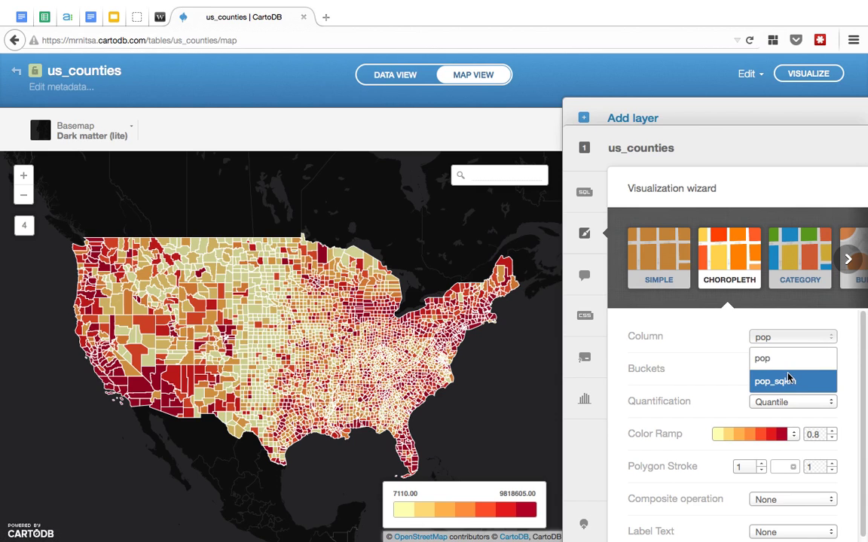
left_click(796, 382)
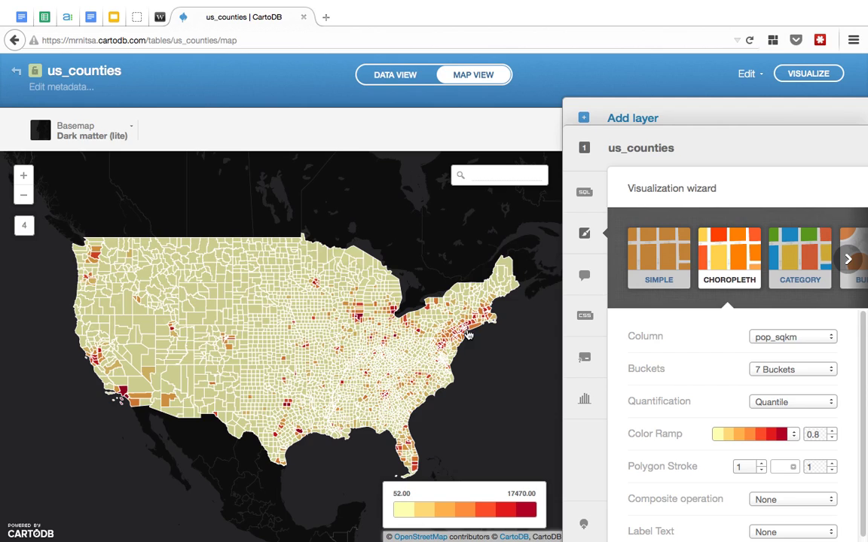
- Inspect the infowindows of Los Angeles County and Cook County on the choropleth map without deleting any county
left_click(124, 397)
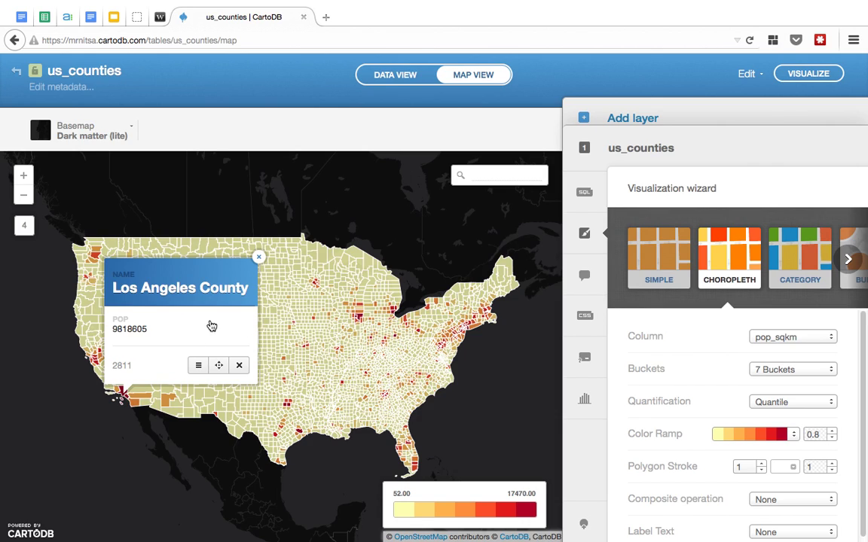
left_click(259, 260)
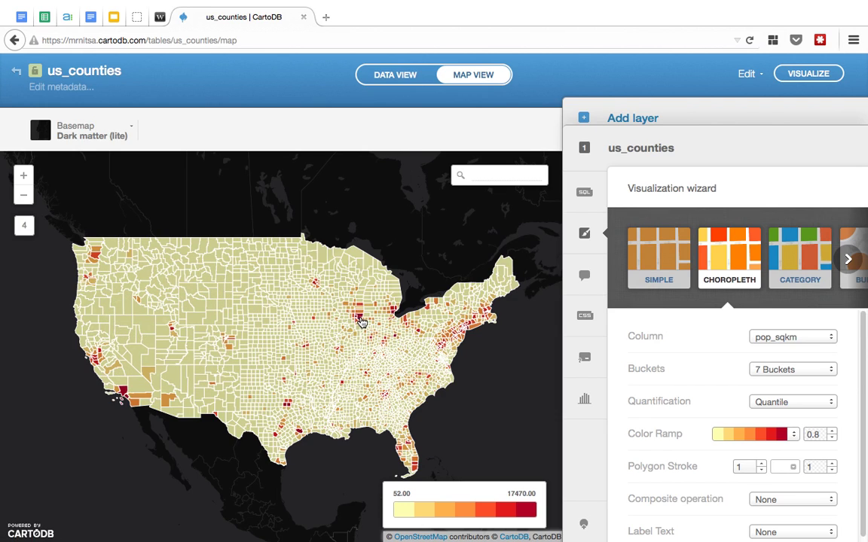
left_click(361, 321)
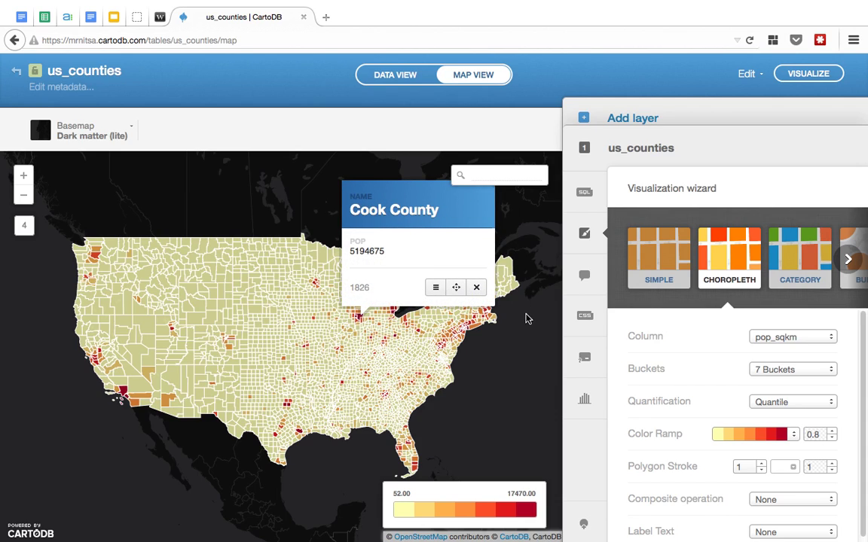
left_click(477, 287)
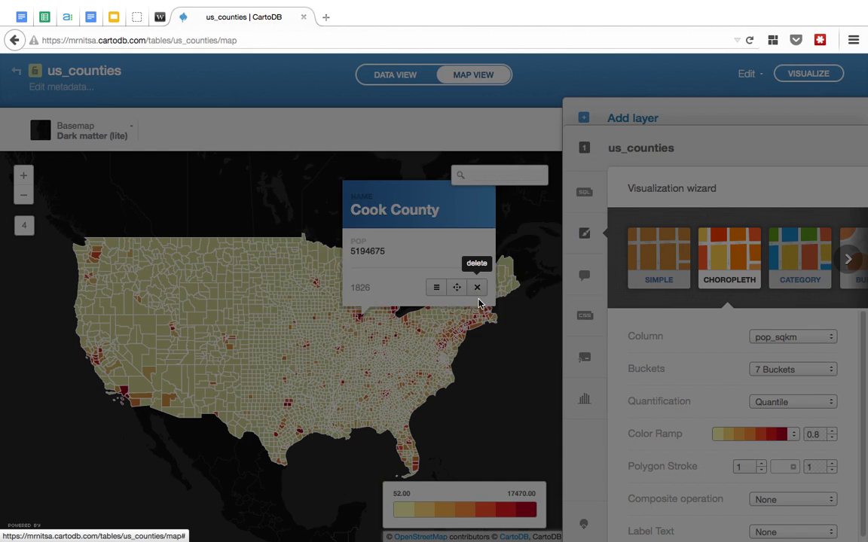
left_click(314, 293)
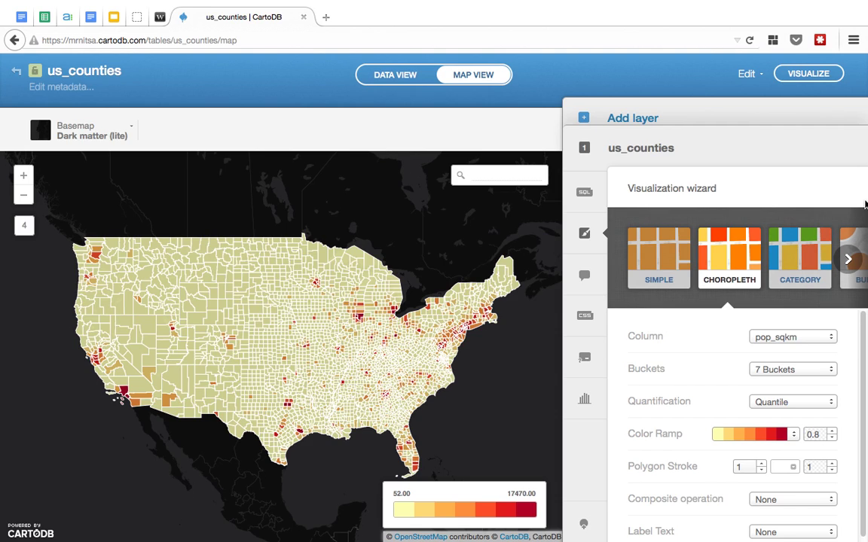
- Try the yellow-to-blue and yellow-to-red color ramps on the choropleth, and settle on the reversed dark-blue-to-yellow ramp
scroll(767, 337, "down", 1)
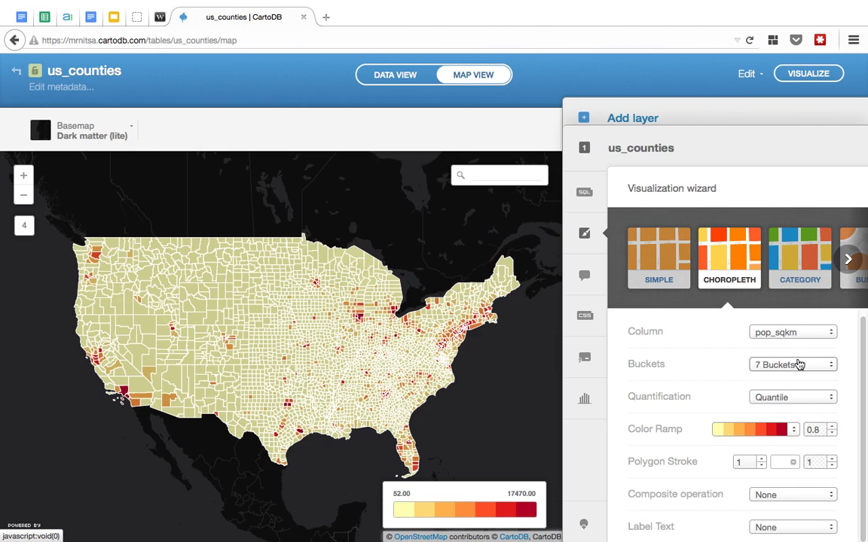
left_click(795, 431)
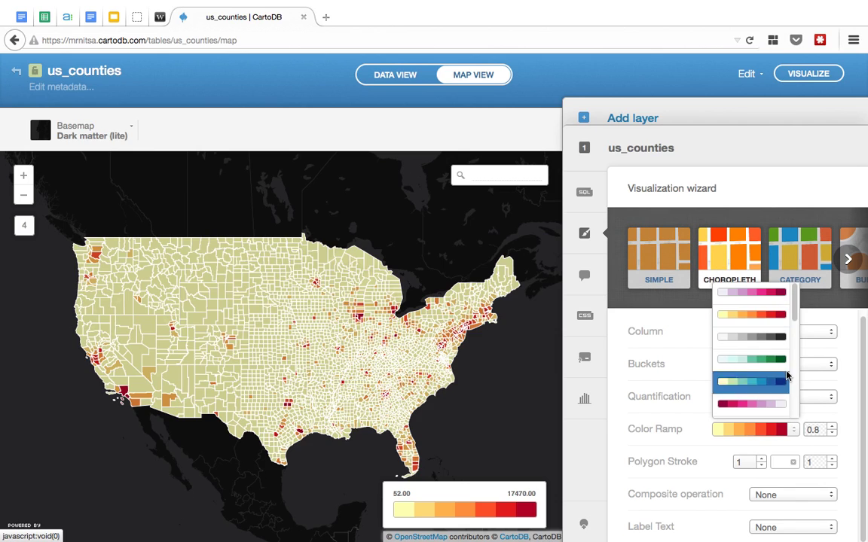
left_click(759, 384)
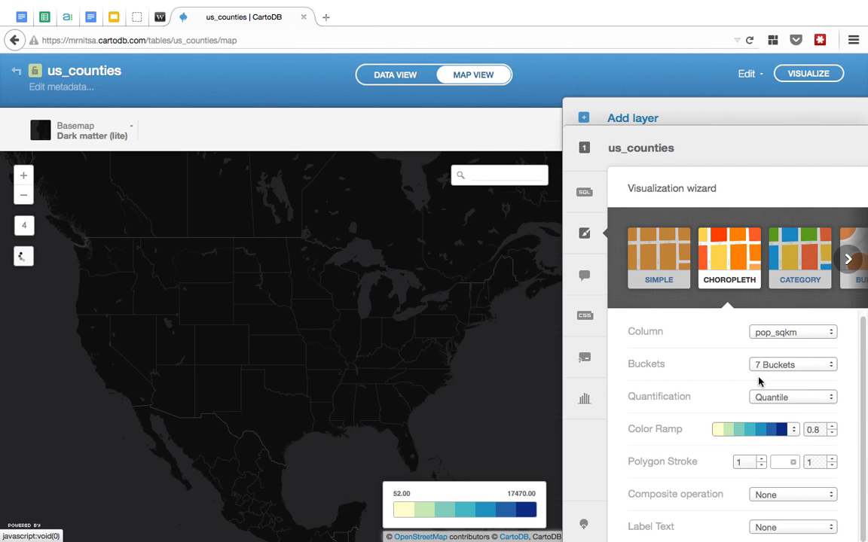
left_click(792, 432)
left_click(776, 321)
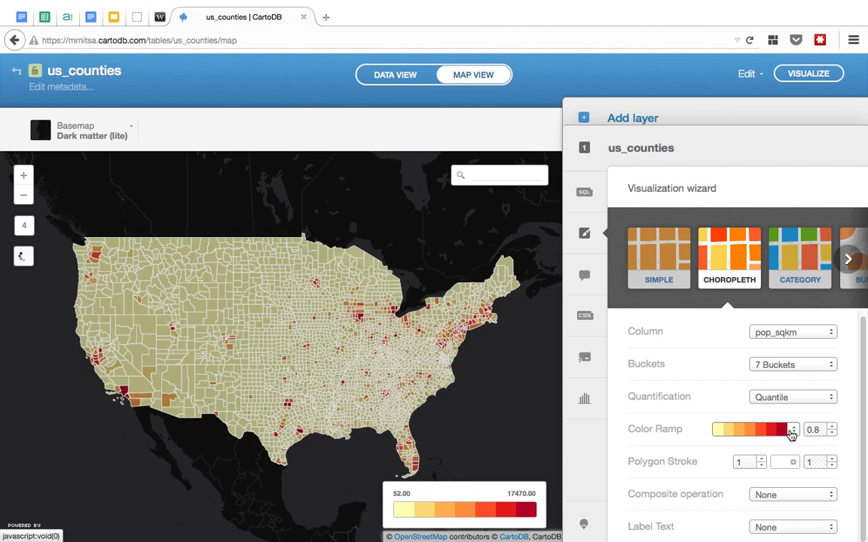
left_click(788, 430)
scroll(774, 397, "down", 2)
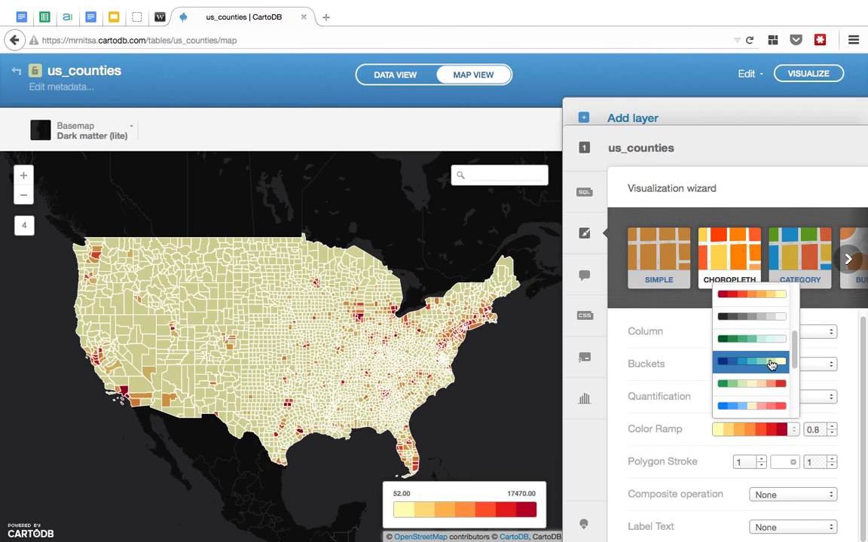
left_click(771, 361)
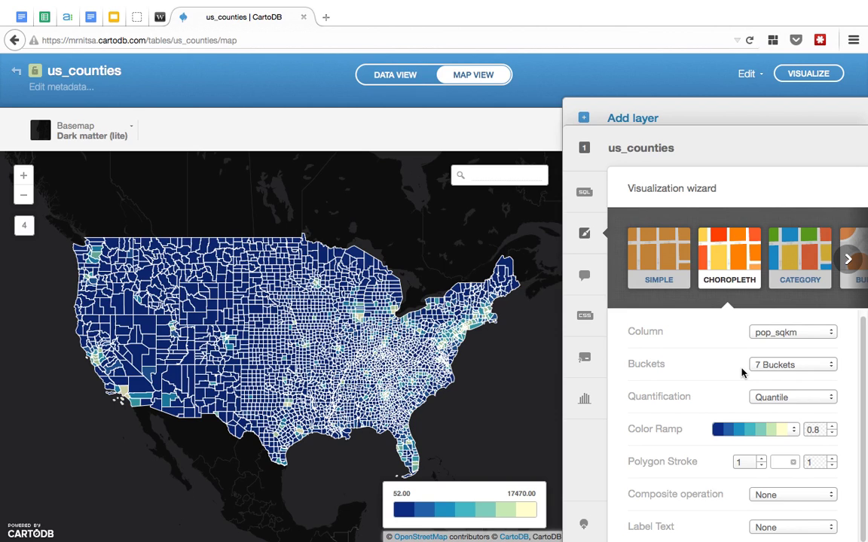
- Try the category visualization, switch the counties to a bubble map, and base the bubbles on the pop_sqkm column
left_click(801, 276)
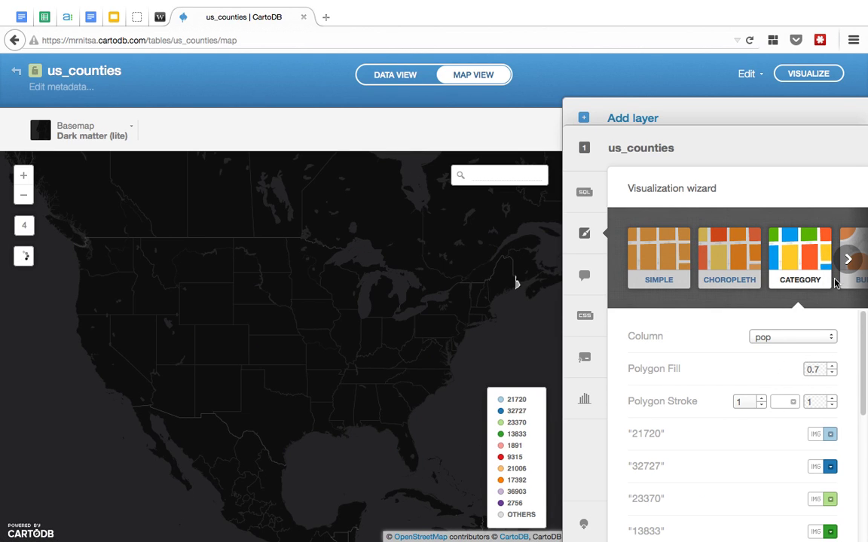
left_click(846, 260)
left_click(799, 267)
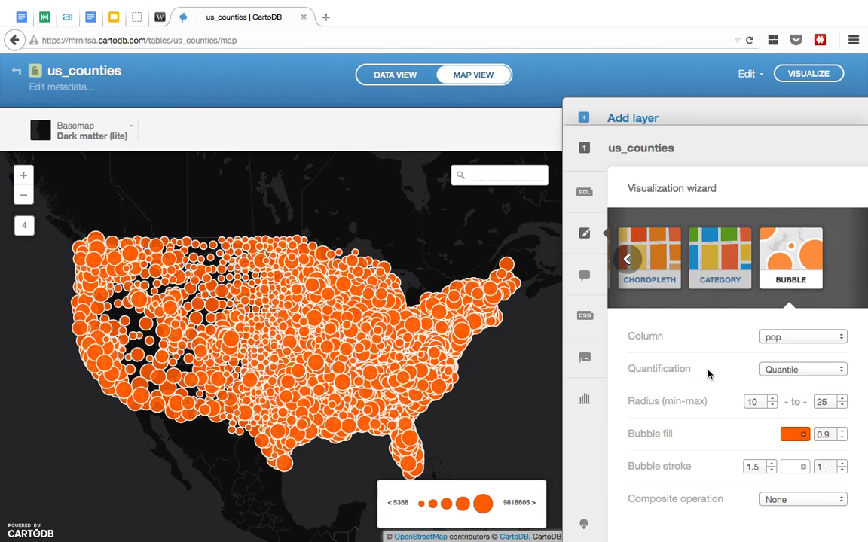
left_click(820, 336)
left_click(813, 381)
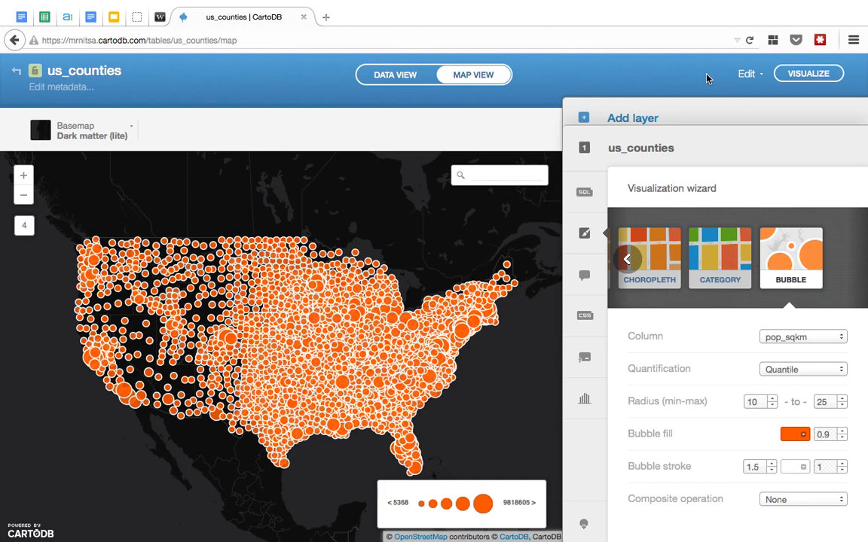
- Check the us_counties data table, return to the map, and save it as a visualization named "first"
left_click(397, 75)
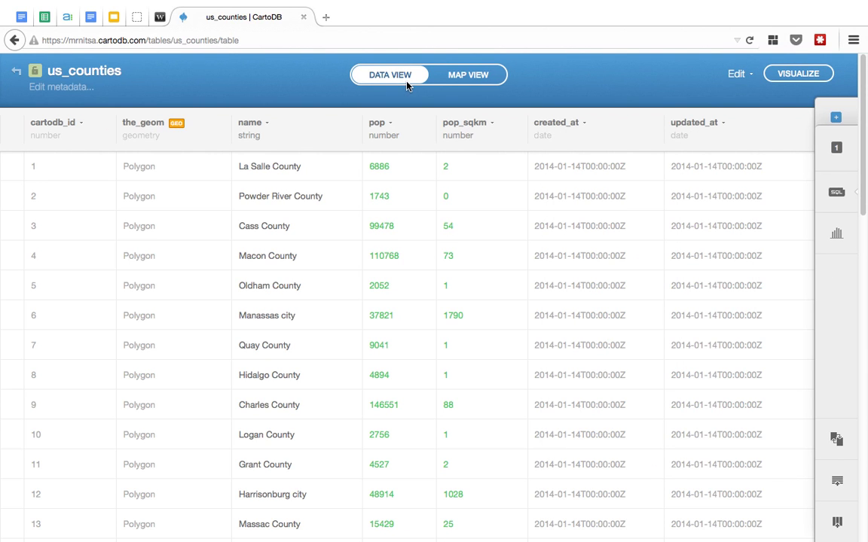
left_click(474, 76)
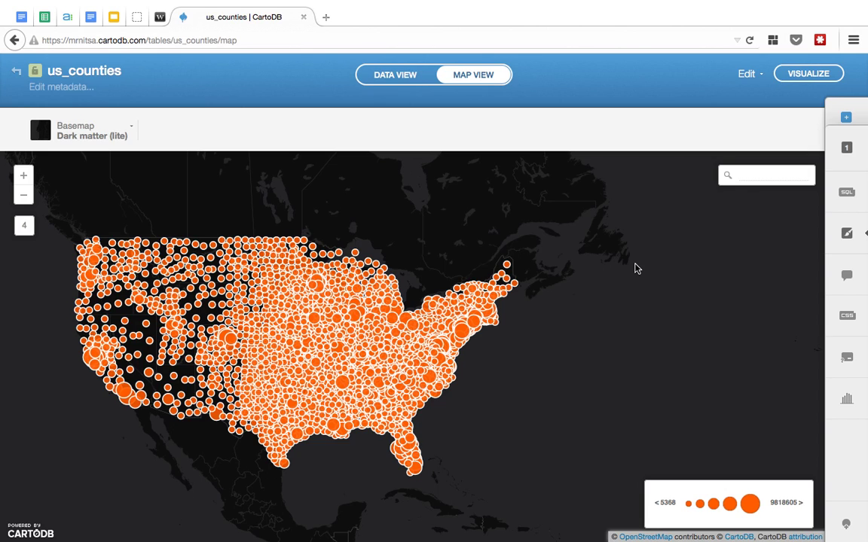
left_click(799, 79)
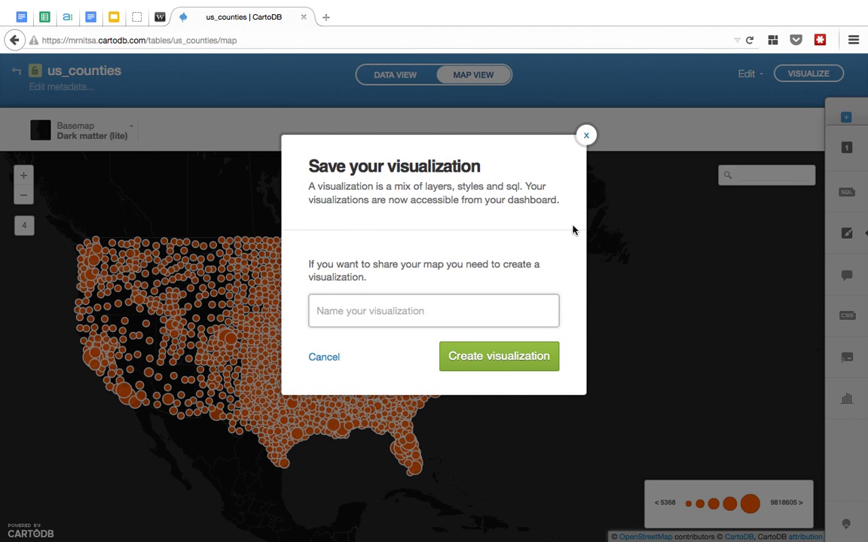
type("first")
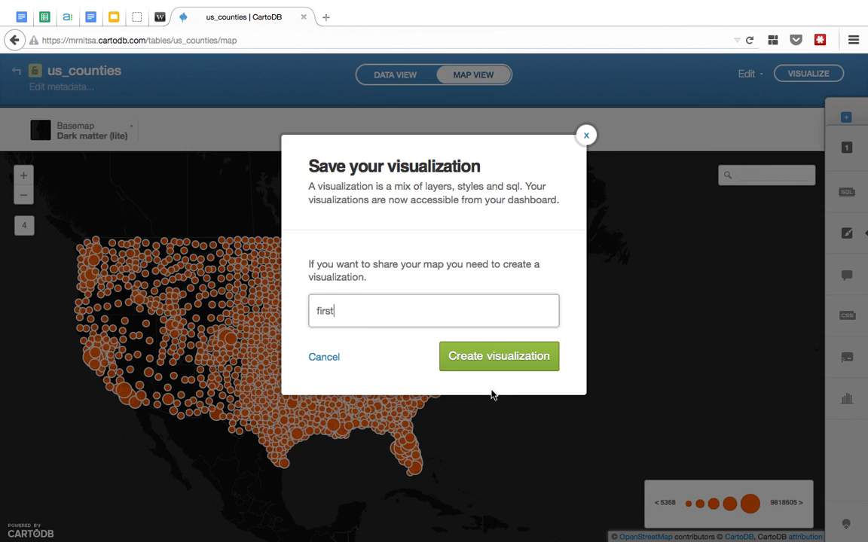
left_click(499, 357)
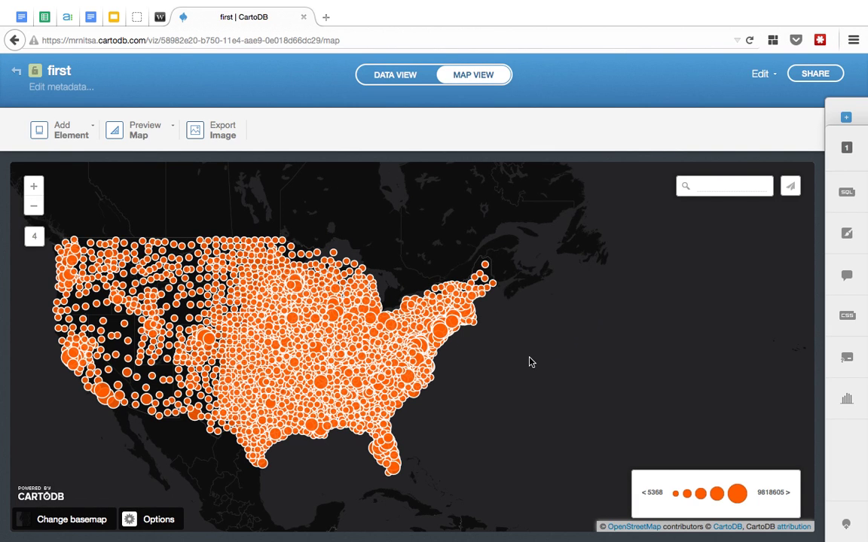
- Copy the visualization's share link, view the public map in a new browser tab, and return to the map editor
left_click_drag(530, 362, 647, 367)
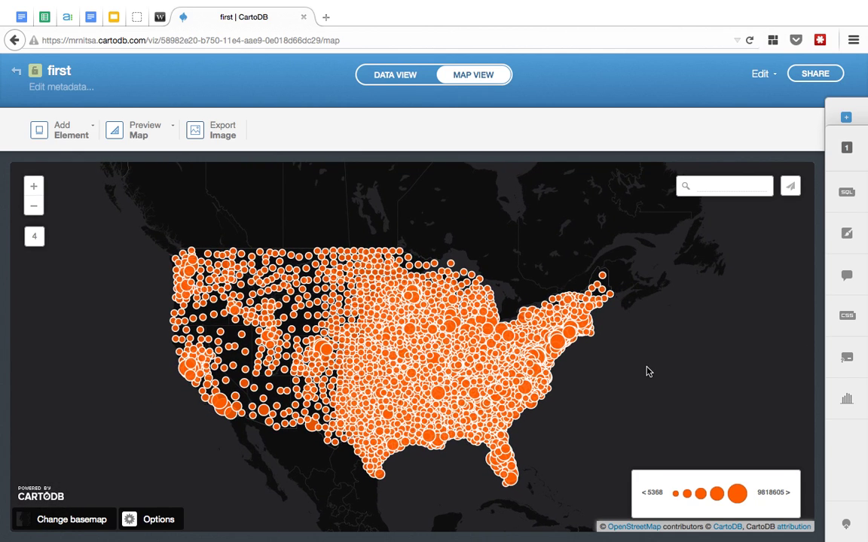
left_click_drag(668, 377, 678, 379)
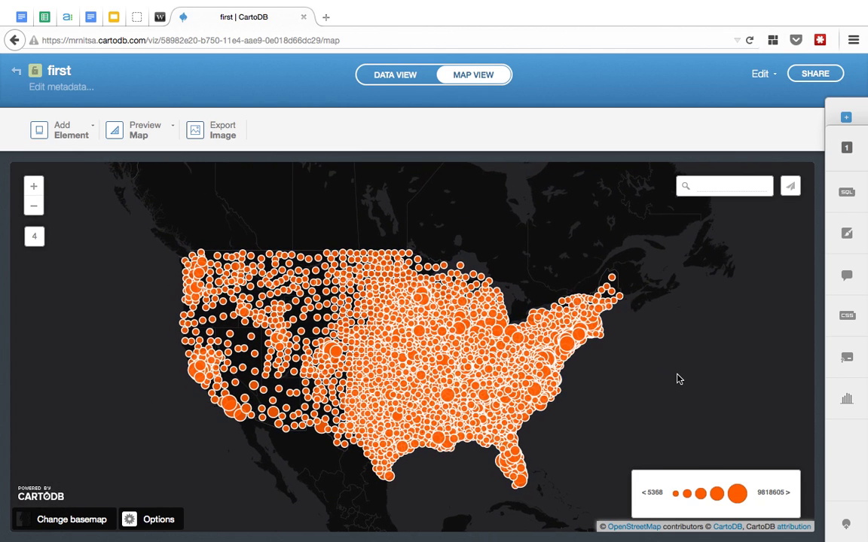
left_click(814, 75)
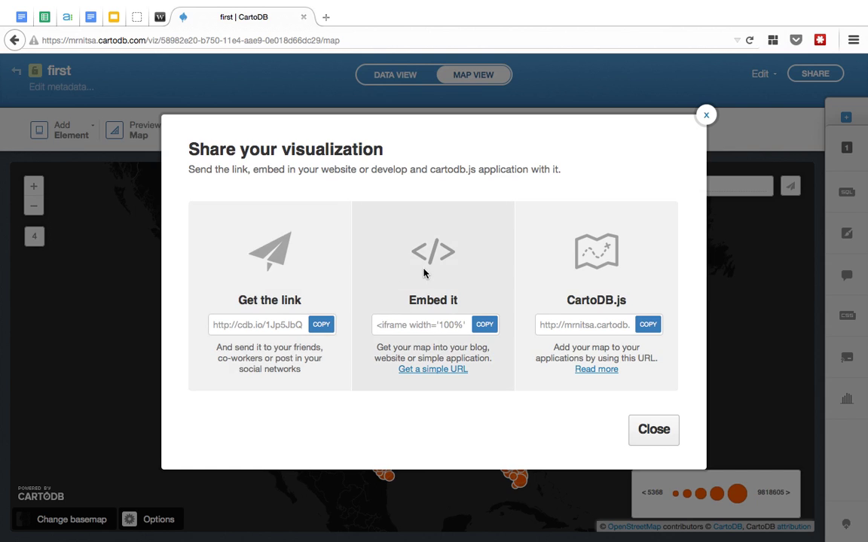
left_click(221, 323)
left_click(324, 326)
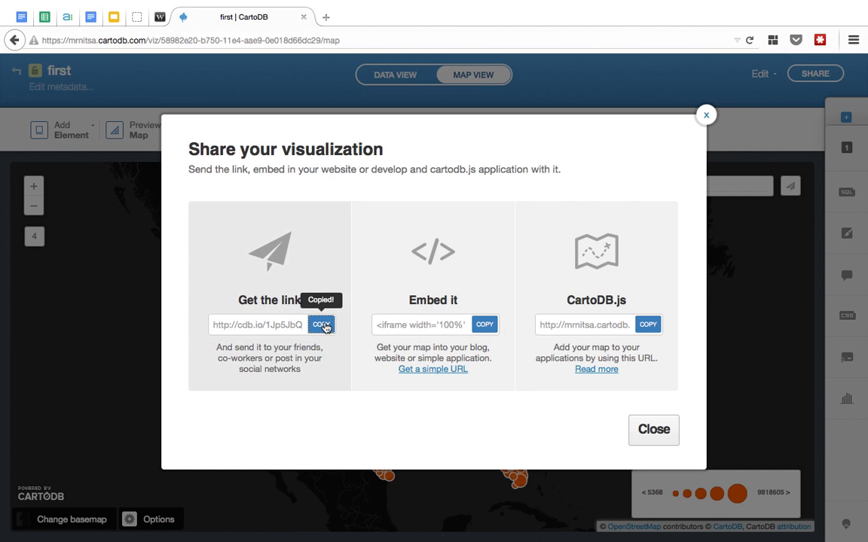
left_click(325, 16)
key("super+v")
key("Return")
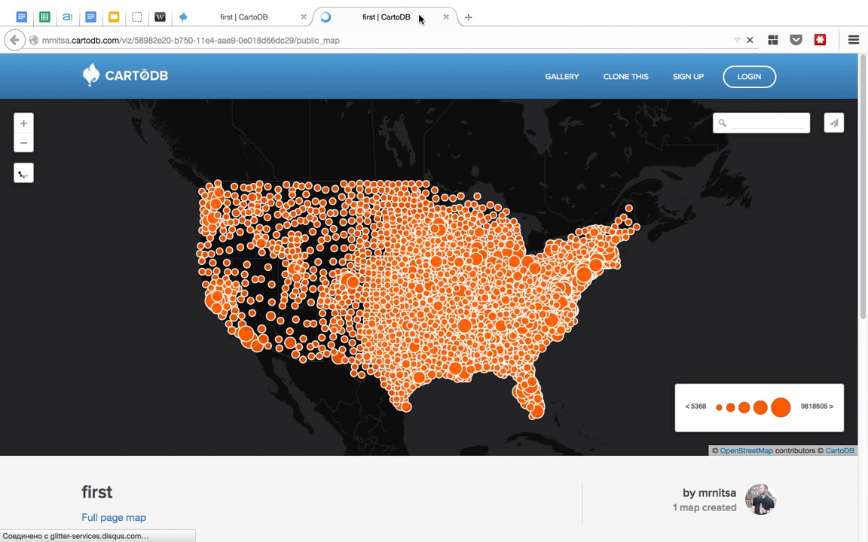
left_click(445, 17)
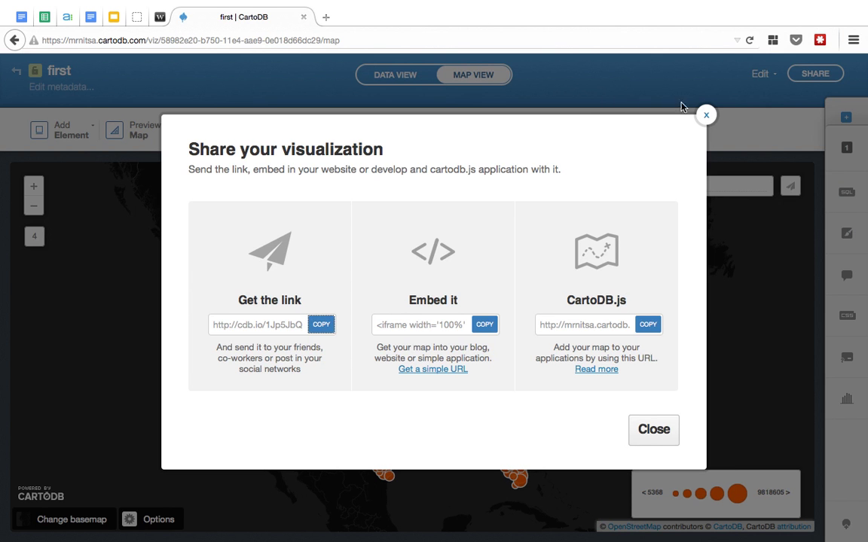
left_click(705, 114)
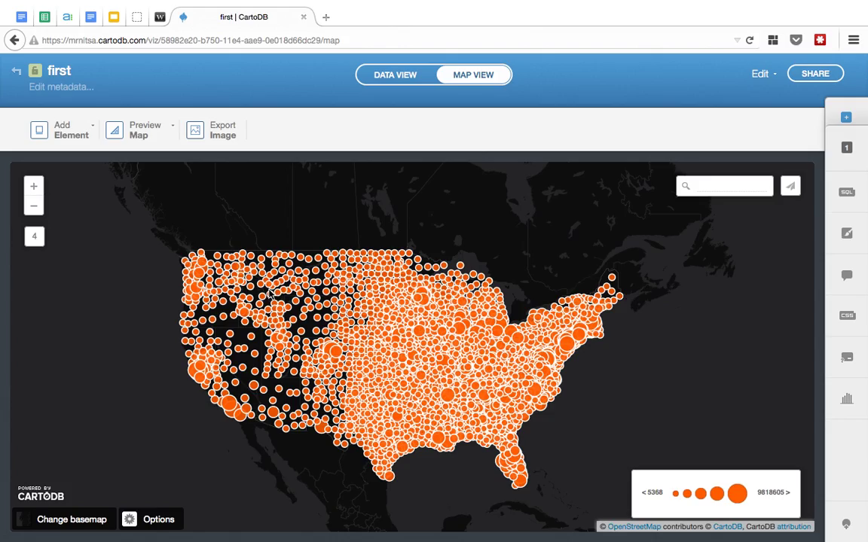
- Enlarge the map to zoom level 6 over the western states and enable the Fullscreen map option
left_click(33, 186)
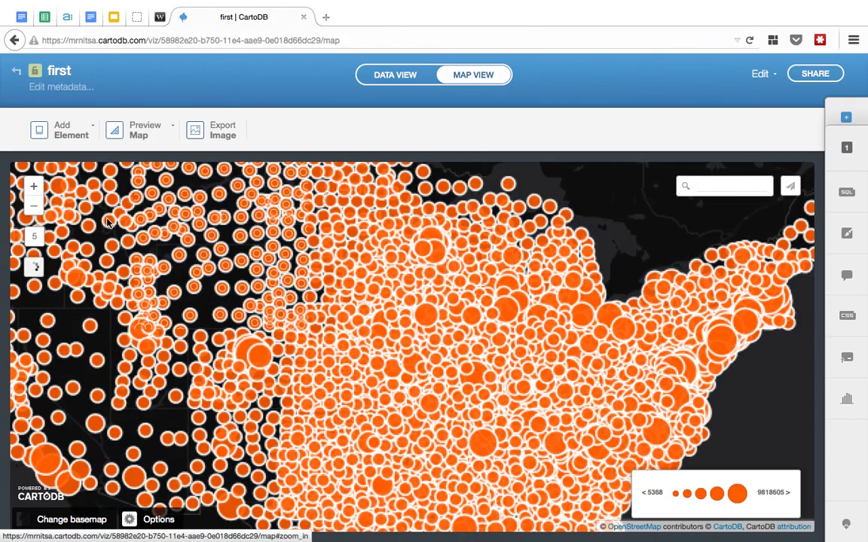
left_click_drag(279, 400, 535, 407)
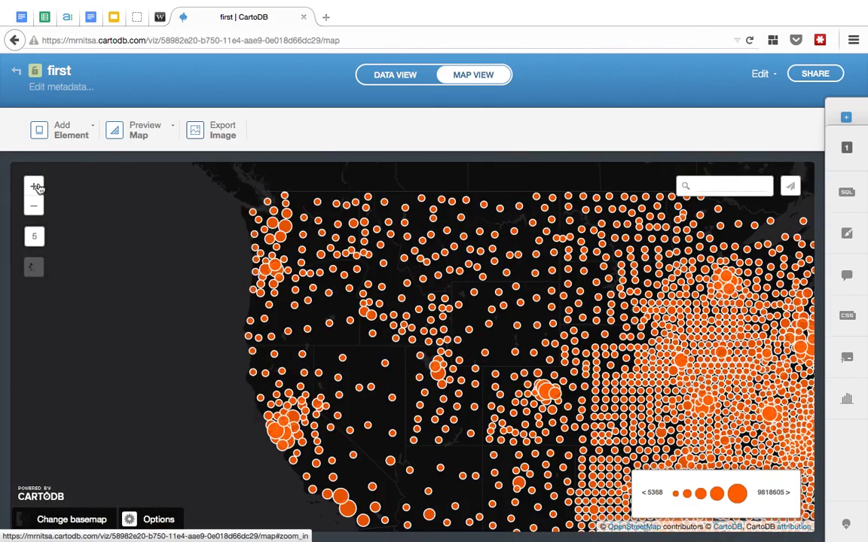
left_click(33, 186)
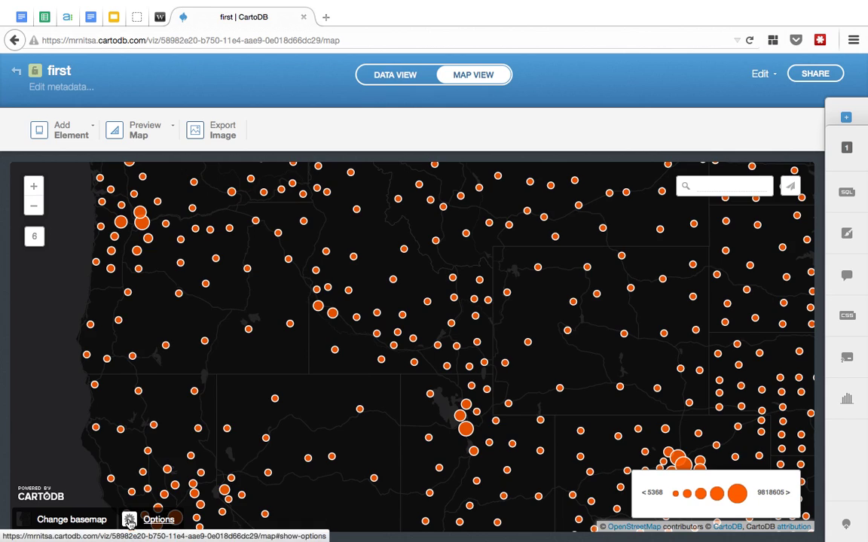
left_click(158, 509)
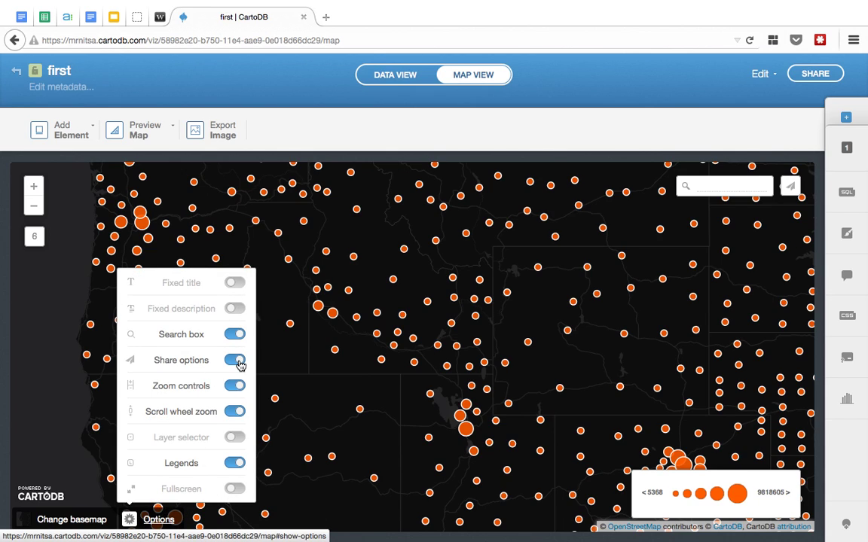
left_click(237, 489)
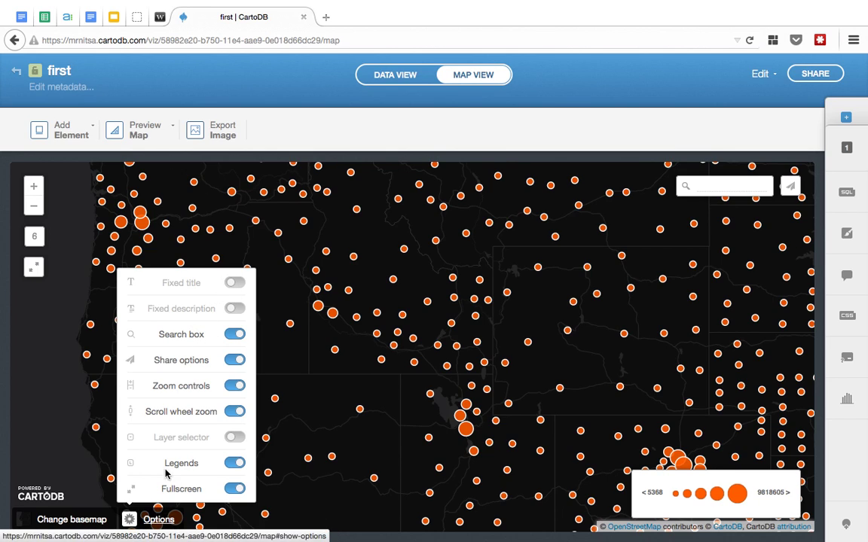
left_click(155, 519)
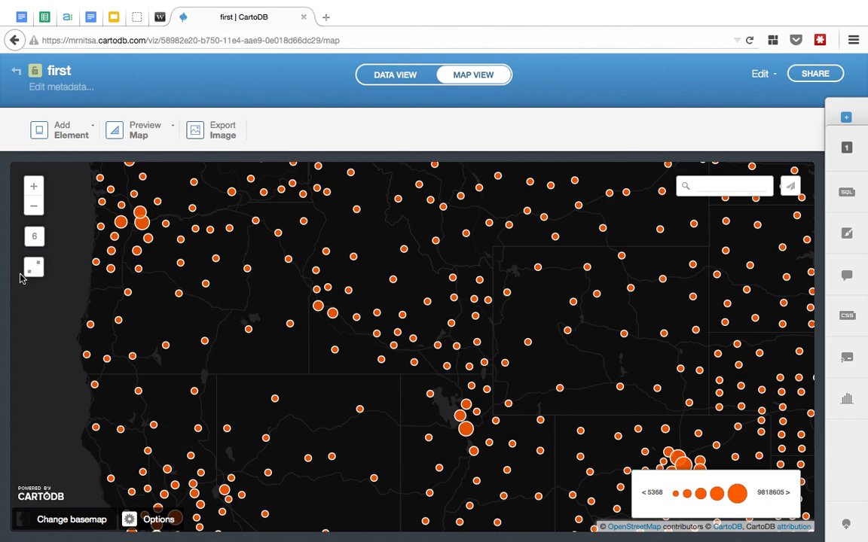
- Add a text item to the map and place it near the map's upper-left corner beside the zoom controls
left_click(71, 133)
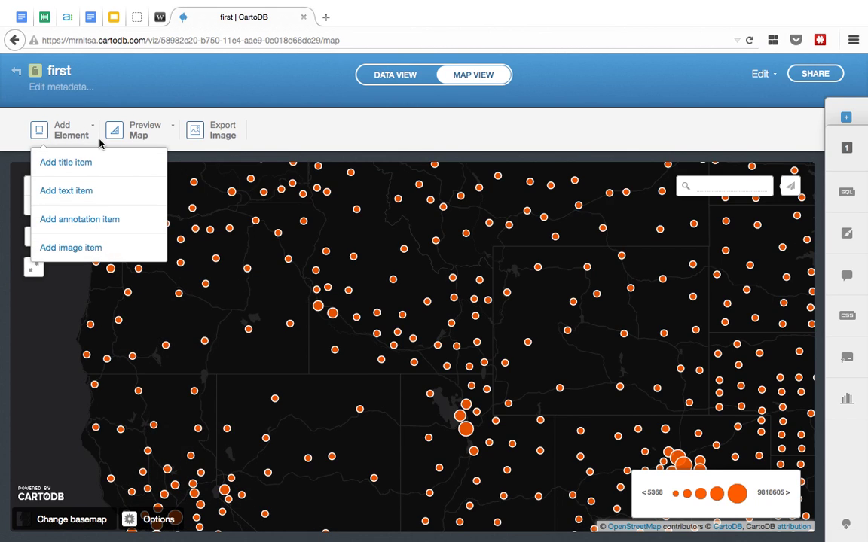
left_click(83, 193)
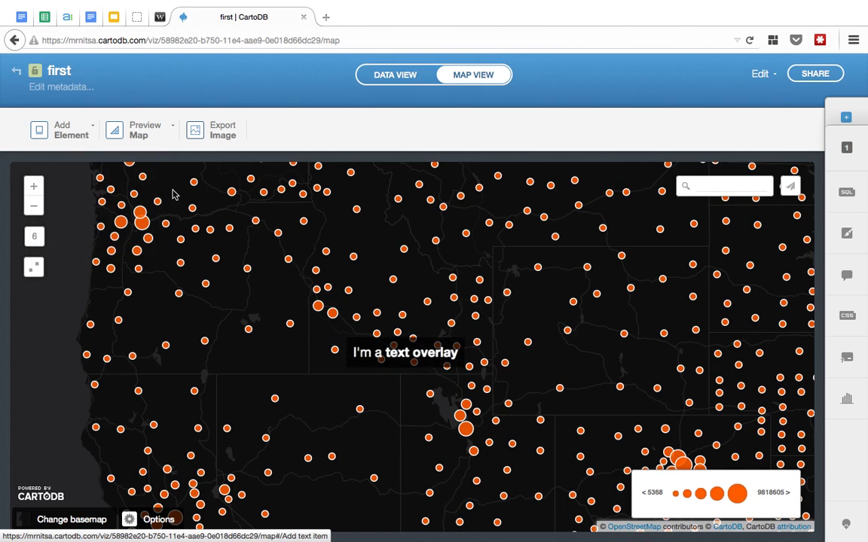
left_click_drag(384, 350, 104, 195)
- Replace the text overlay's default wording with "Моя первая карта**"
double_click(116, 197)
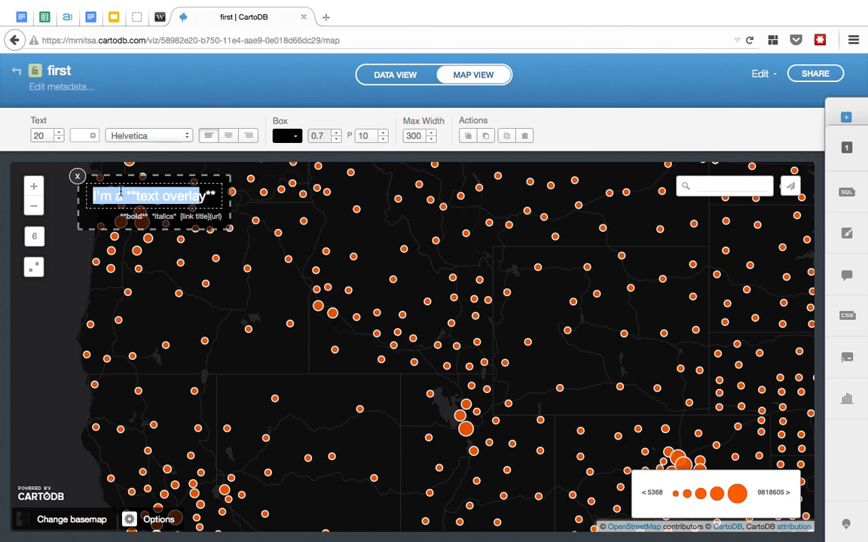
left_click_drag(213, 196, 84, 189)
type("Vjz")
key("BackSpace")
key("BackSpace")
key("BackSpace")
type("Моя первая карта")
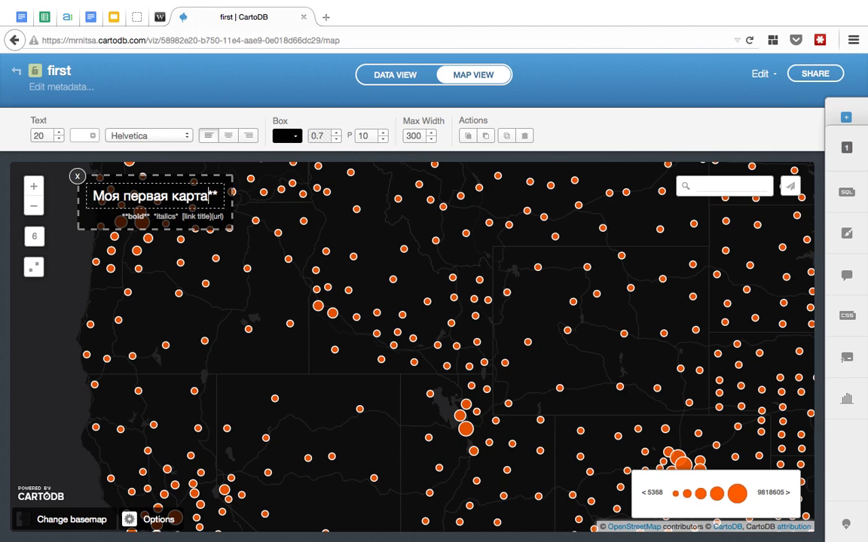
left_click(89, 276)
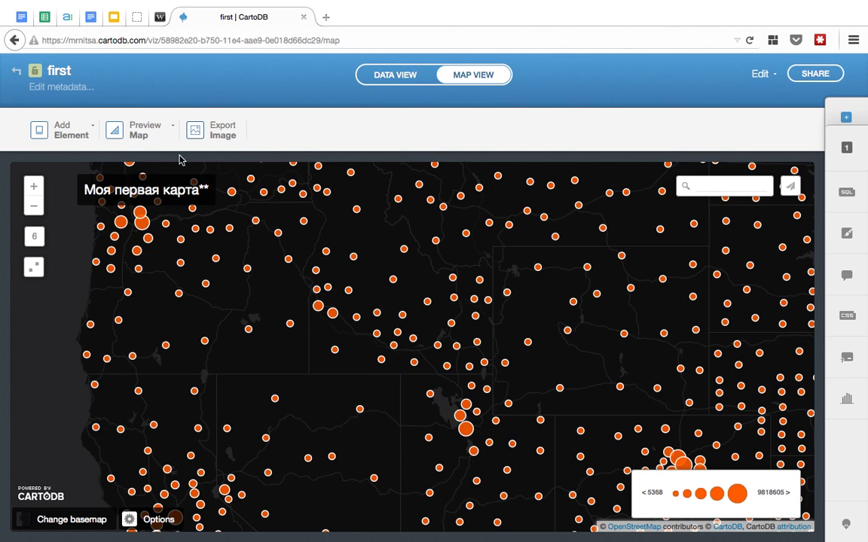
- Add an annotation item to the western part of the map and select it for styling
left_click(89, 130)
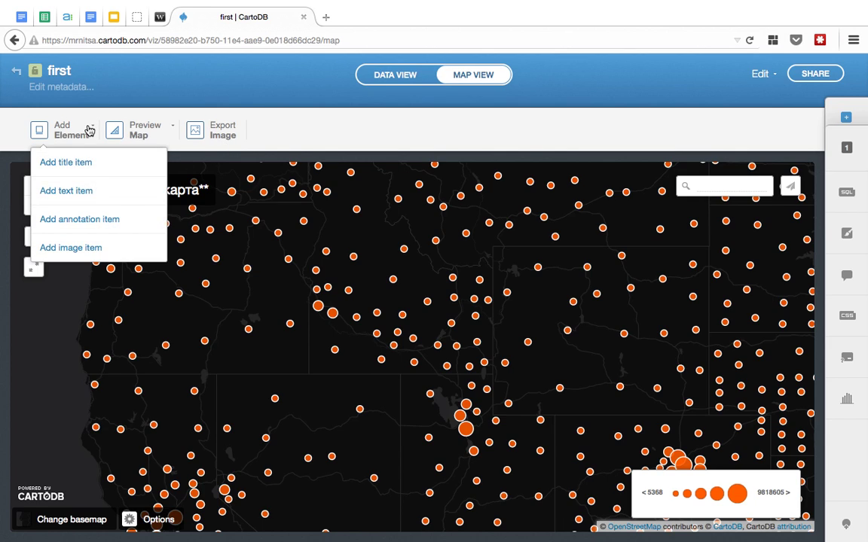
left_click(113, 218)
mouse_move(441, 337)
left_mouse_down()
mouse_move(324, 337)
mouse_move(227, 353)
left_mouse_up()
left_click(294, 364)
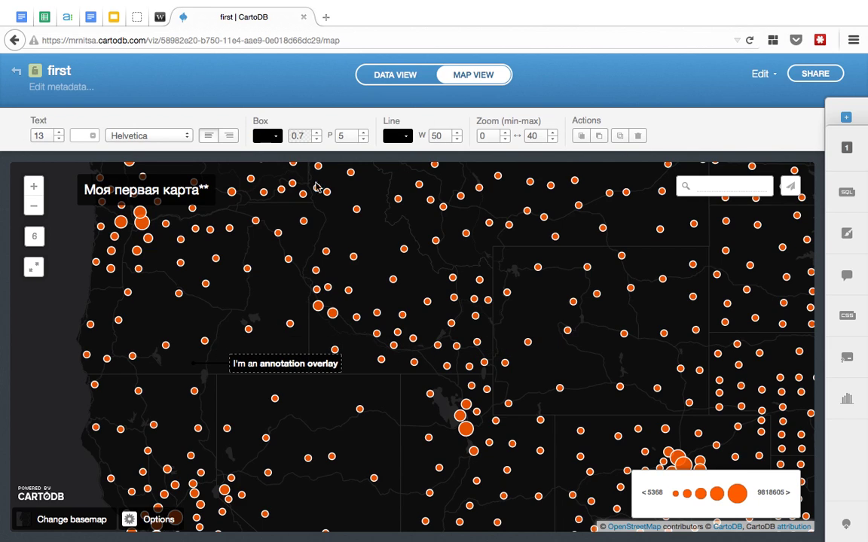
- Set the annotation's line color to yellow #FFCC00 and shift the annotation slightly east on the map
left_click(157, 135)
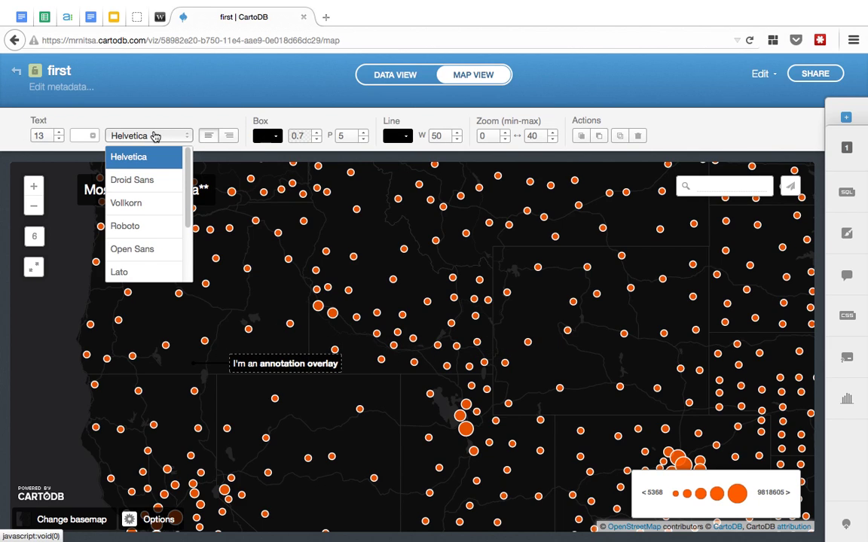
left_click(407, 136)
left_click(410, 140)
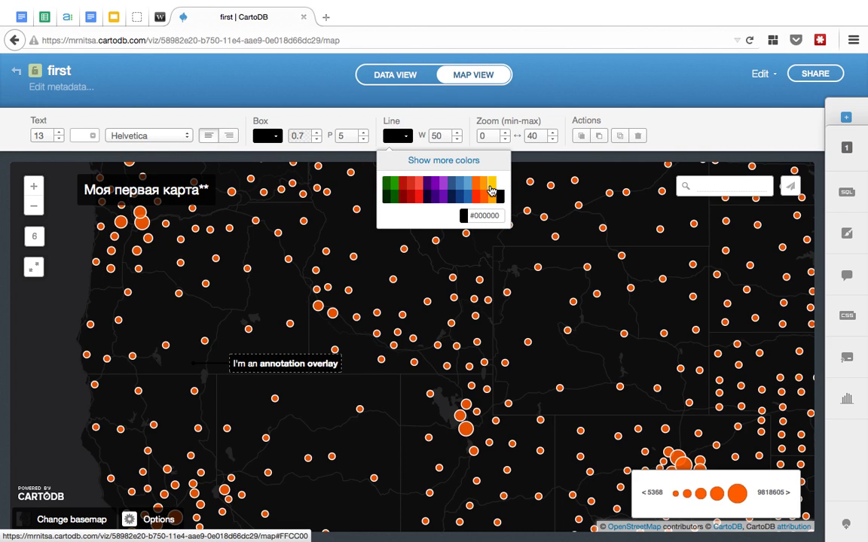
left_click(455, 179)
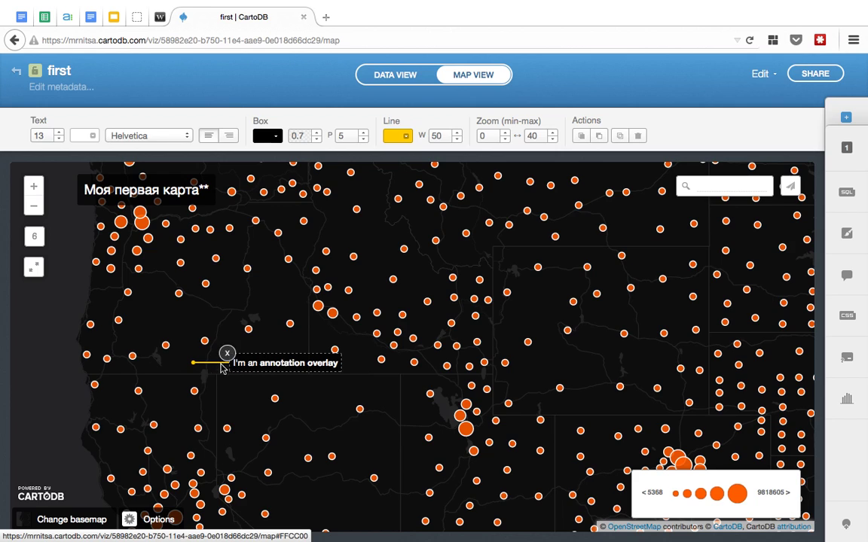
mouse_move(260, 365)
left_mouse_down()
mouse_move(344, 297)
mouse_move(446, 280)
mouse_move(450, 292)
mouse_move(378, 292)
mouse_move(284, 371)
mouse_move(305, 396)
mouse_move(294, 349)
mouse_move(291, 357)
left_mouse_up()
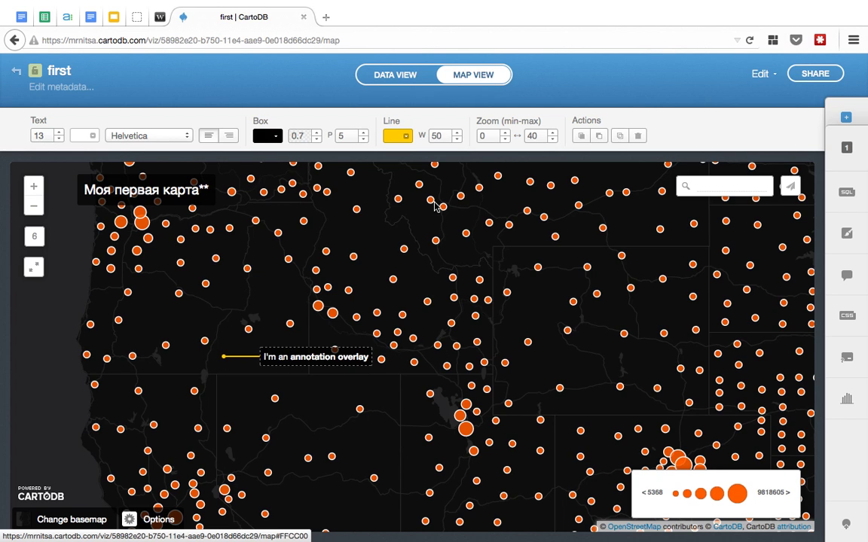
- Copy the share link again, check the text and annotation overlays on the public map, and return to the editor
left_click(815, 73)
left_click(321, 324)
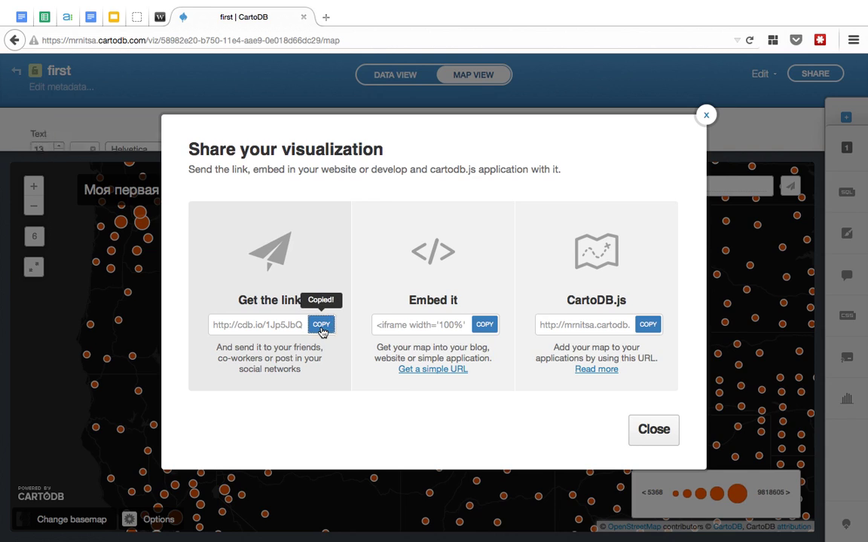
left_click(325, 17)
key("super+v")
key("Return")
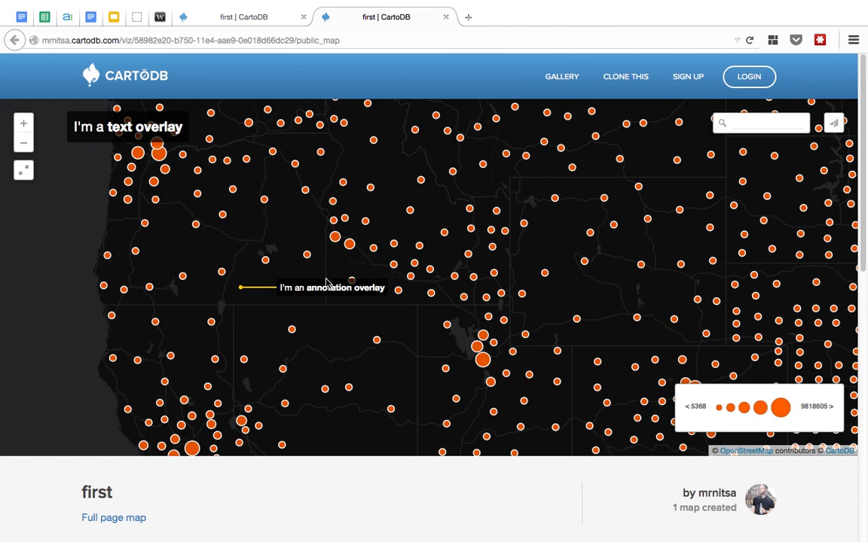
left_click(446, 16)
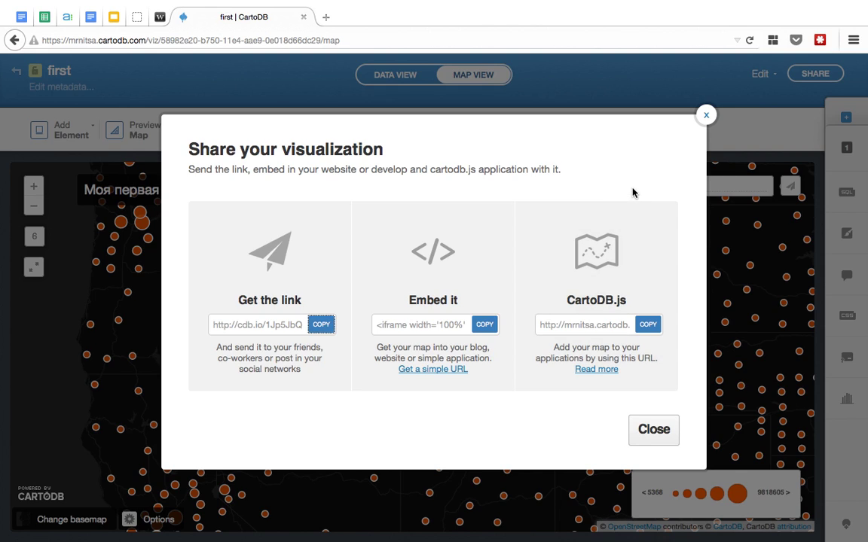
left_click(706, 115)
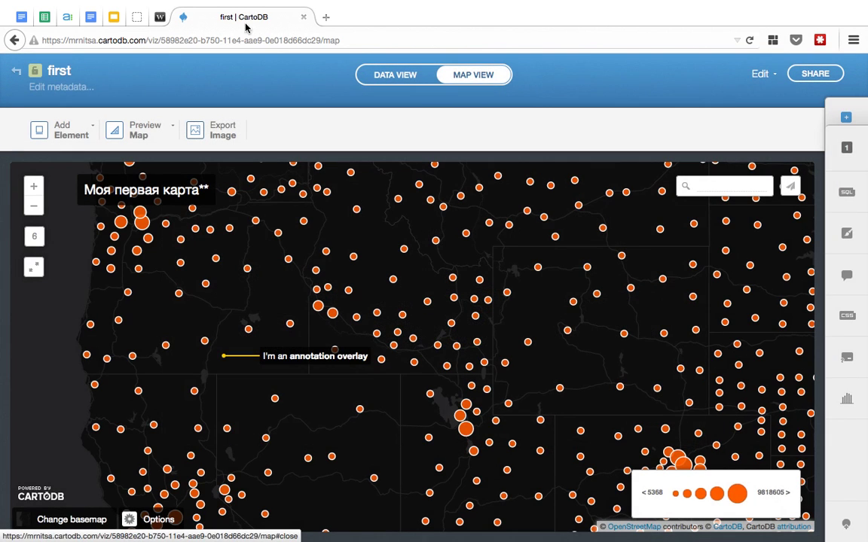
- Switch to the webinar.ru room and look through the participants' questions in the chat
left_click(161, 18)
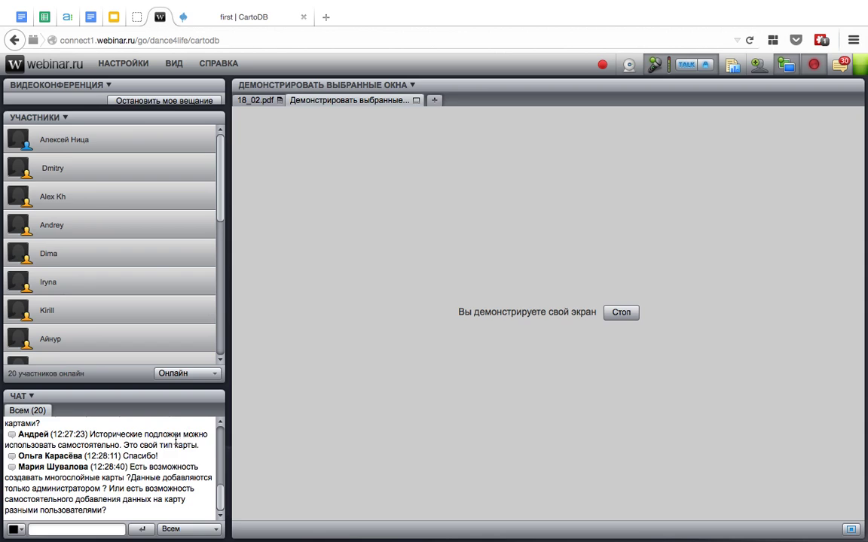
scroll(177, 437, "up", 3)
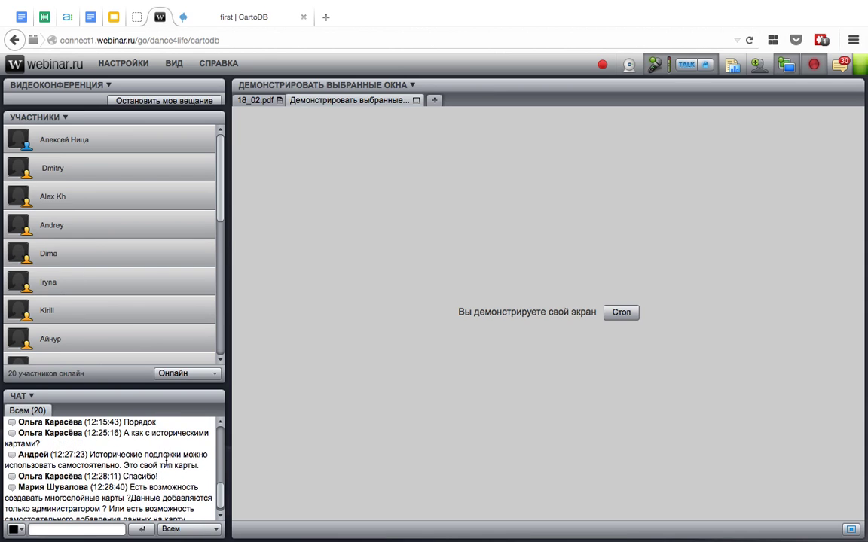
- Make the chat area taller and read through the participants' earlier messages down to the latest question
scroll(167, 461, "up", 1)
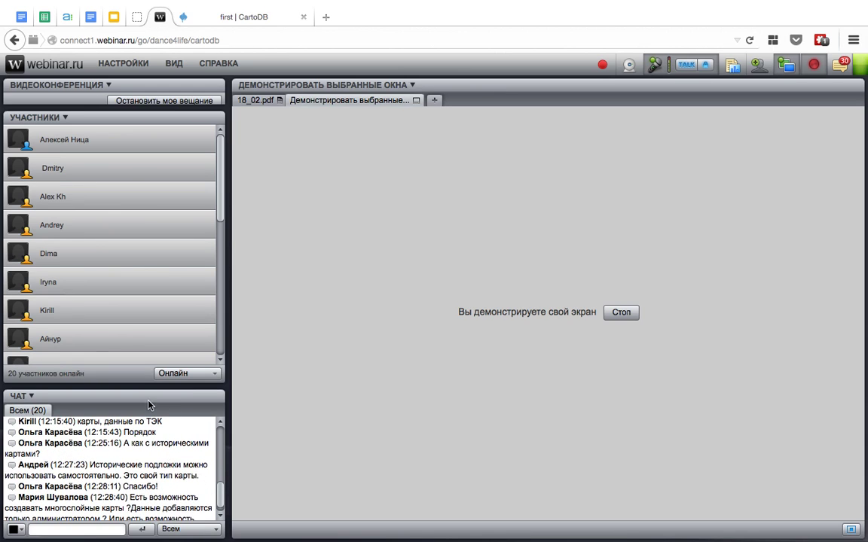
left_click_drag(128, 393, 134, 301)
scroll(220, 463, "up", 5)
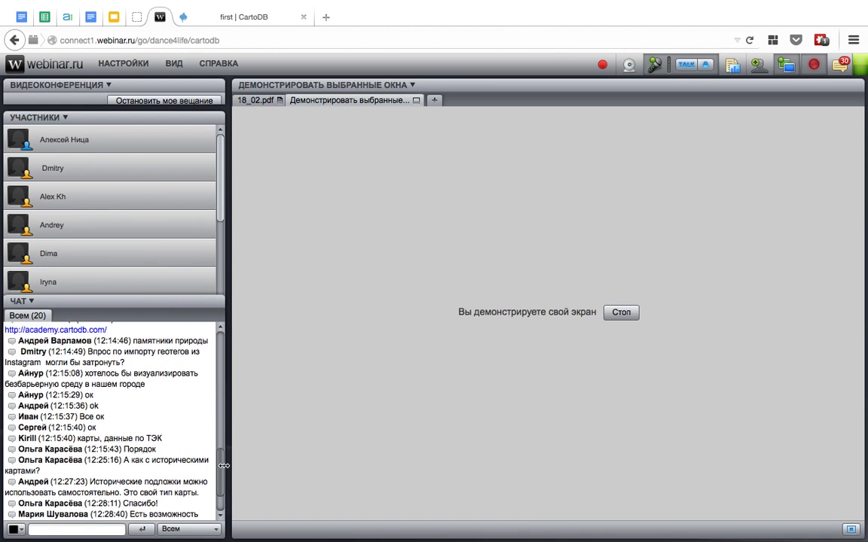
scroll(224, 463, "up", 4)
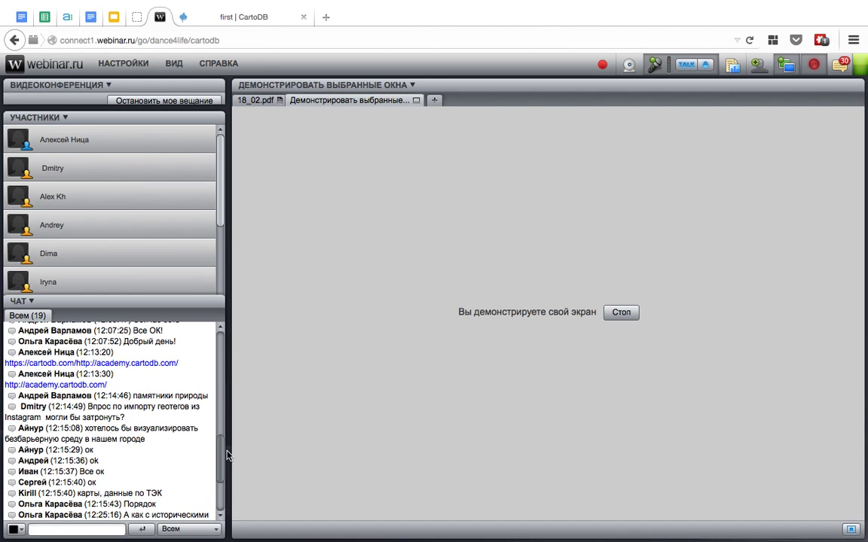
scroll(228, 457, "down", 1)
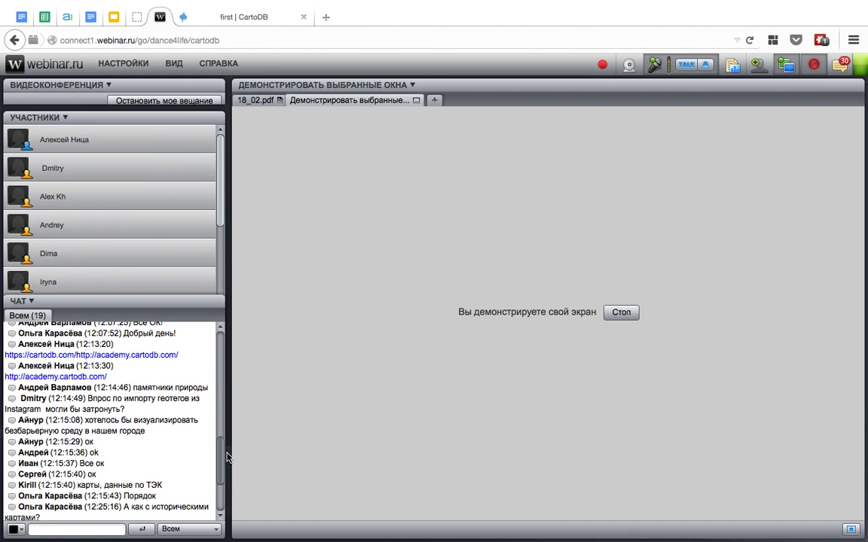
scroll(227, 458, "down", 1)
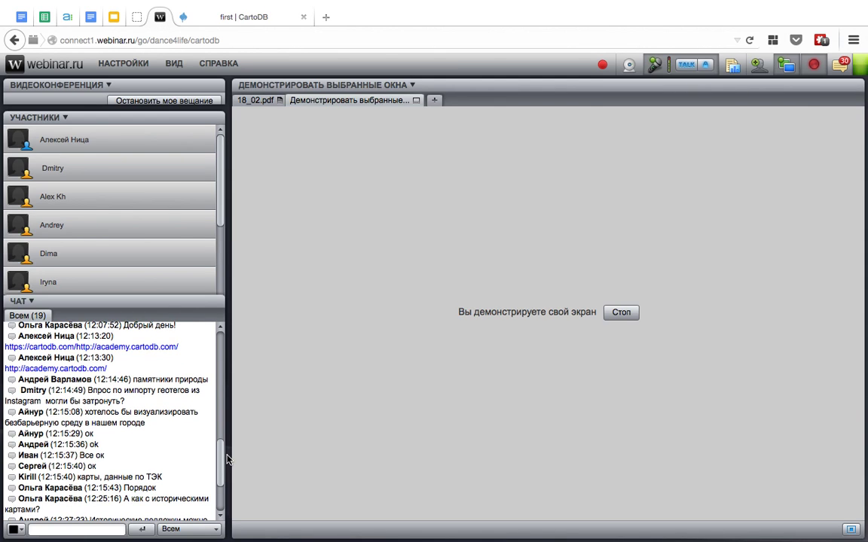
left_click_drag(222, 465, 227, 477)
scroll(227, 477, "down", 3)
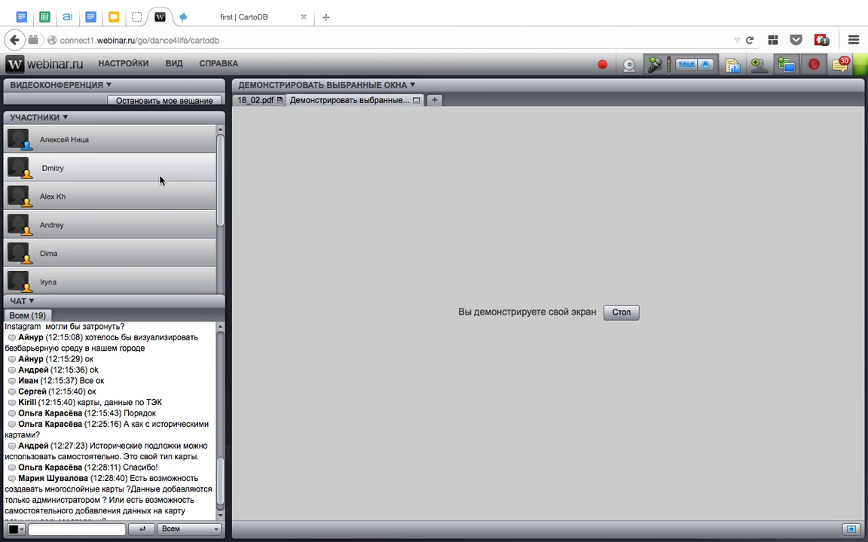
- Switch back to CartoDB, leave the "first" visualization, and look through the dashboard's visualizations and tables lists
left_click(229, 18)
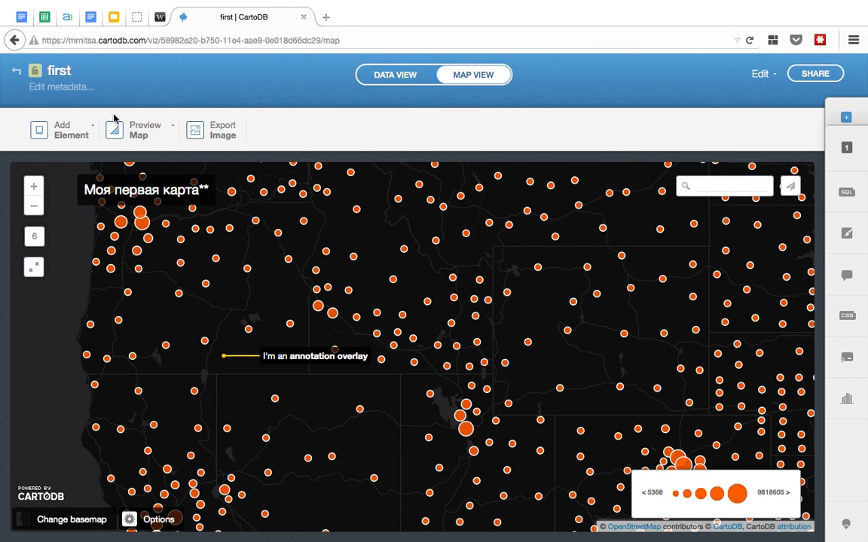
left_click(394, 76)
left_click(470, 76)
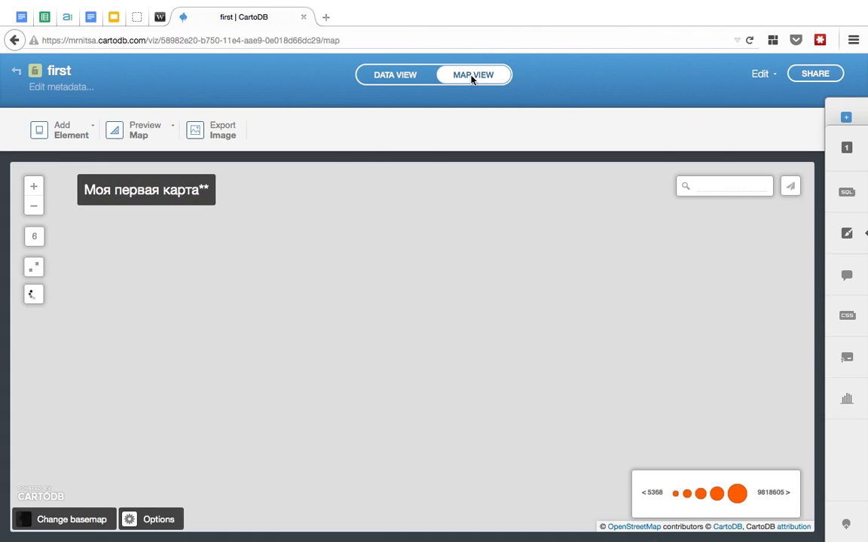
left_click(16, 73)
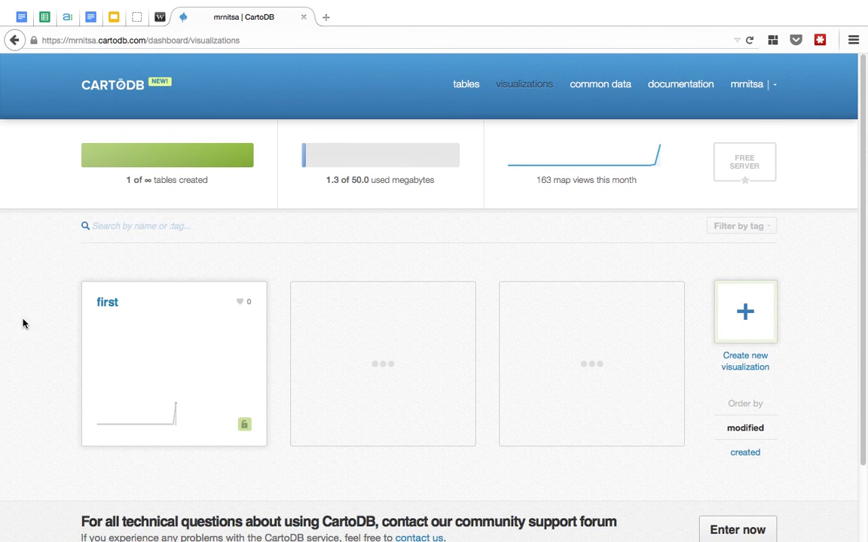
scroll(678, 358, "down", 2)
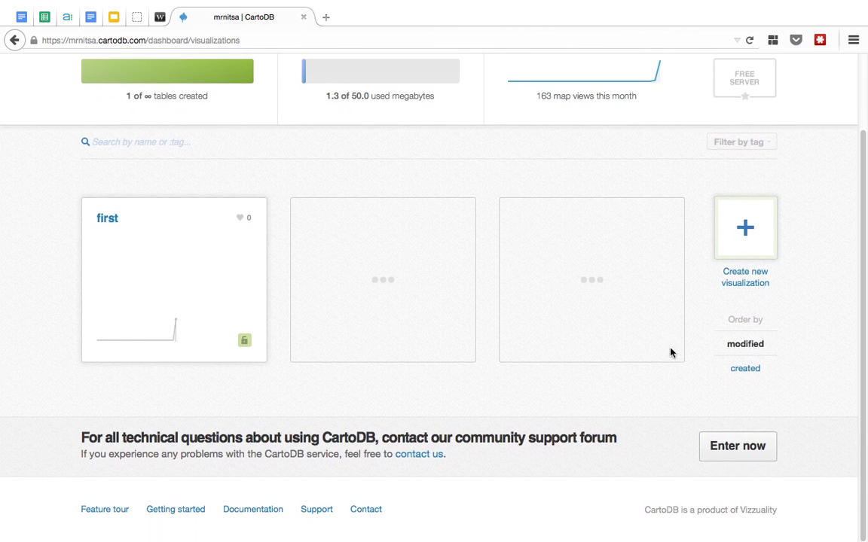
scroll(603, 339, "up", 2)
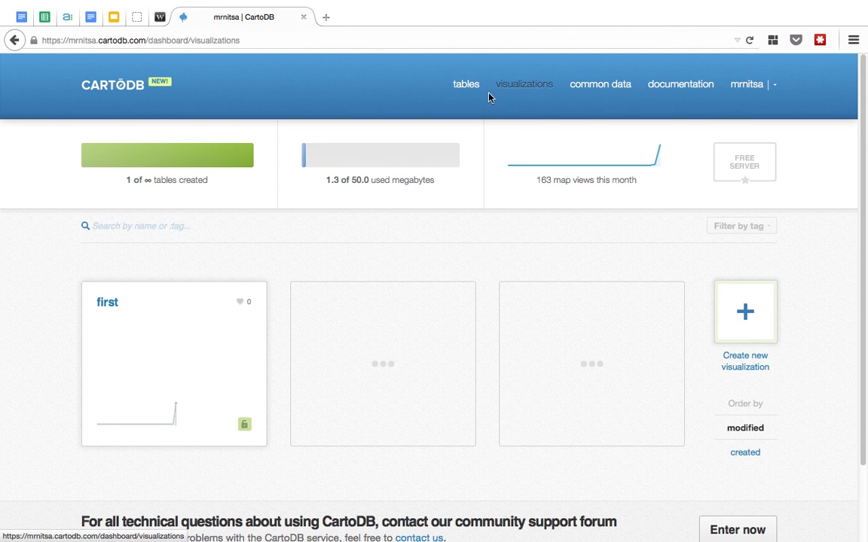
left_click(464, 85)
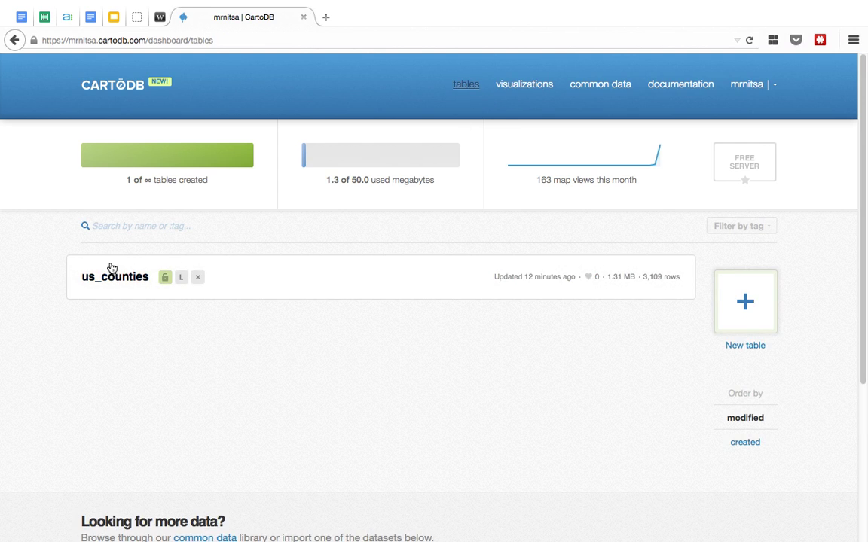
left_click(535, 88)
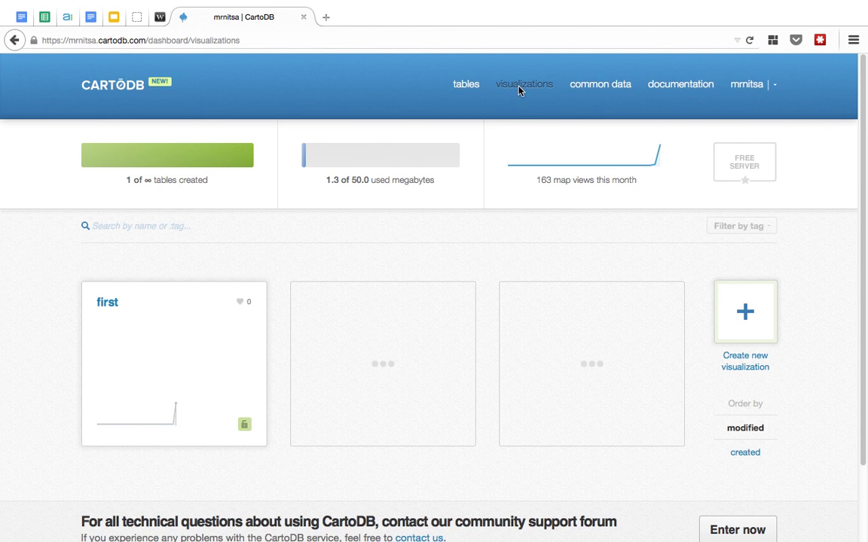
left_click(471, 88)
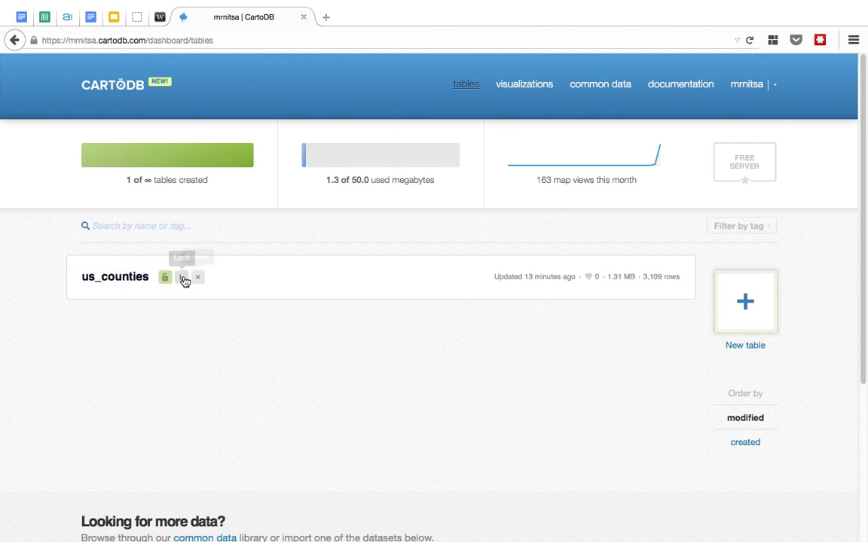
- Open the us_counties table as a map and change its basemap to Stamen's Watercolor
left_click(124, 277)
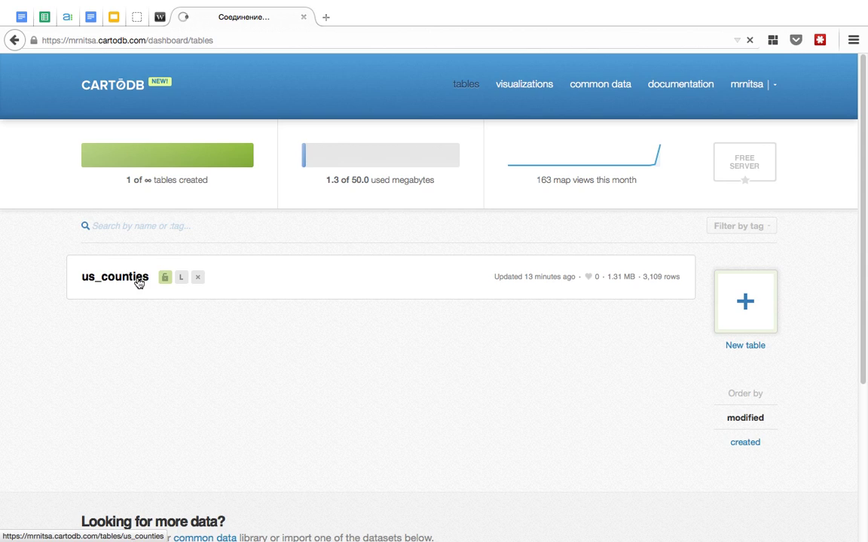
left_click(472, 78)
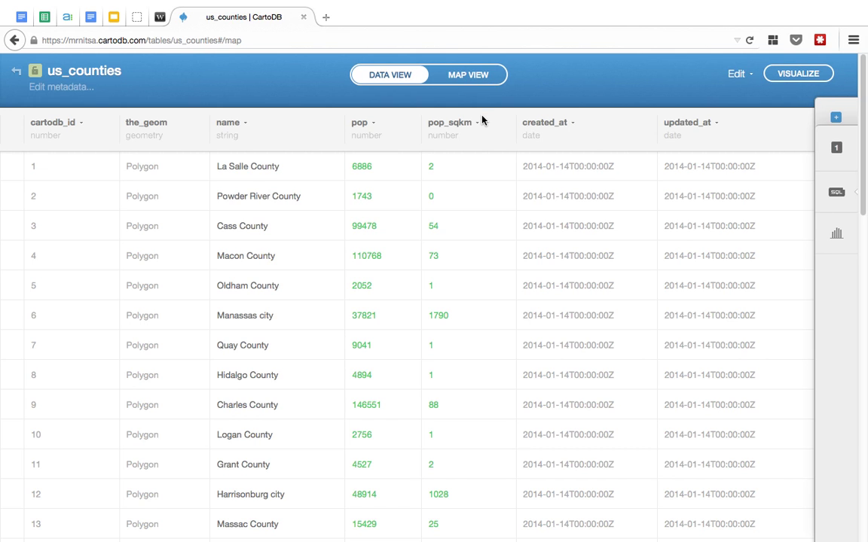
left_click(457, 77)
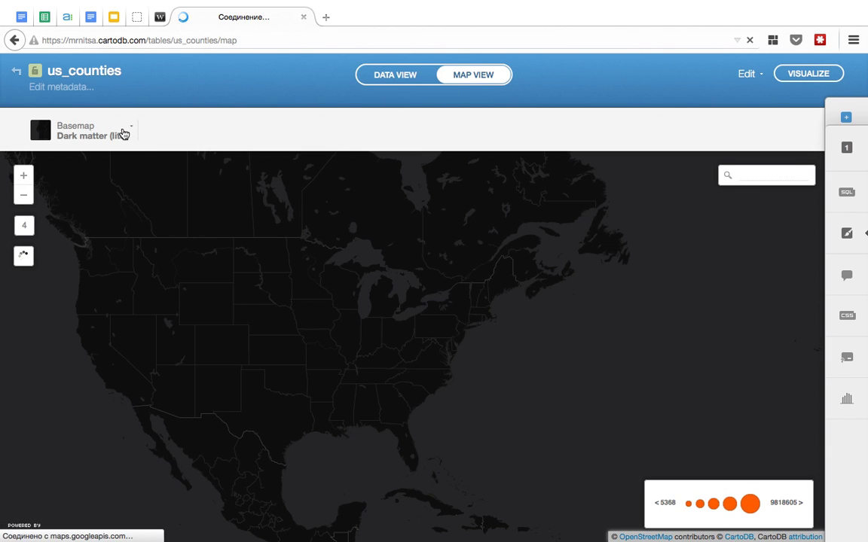
left_click(123, 134)
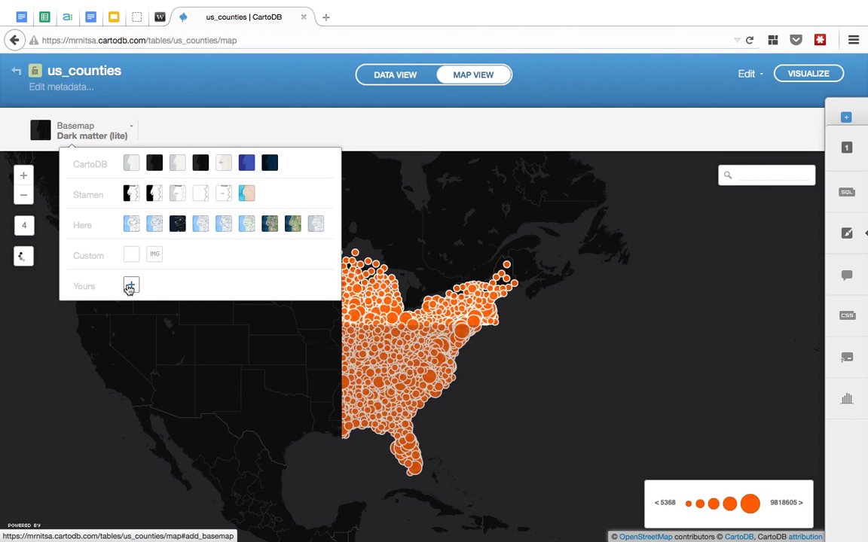
left_click(249, 197)
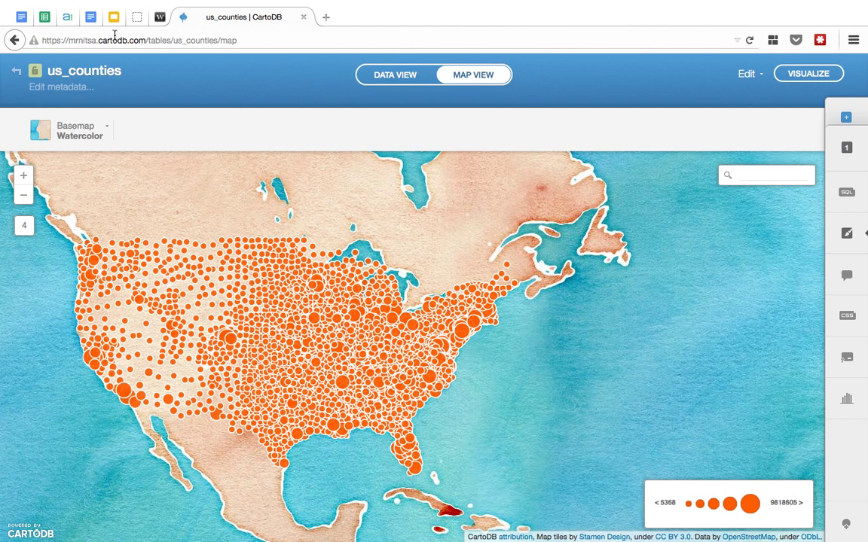
- Switch to the webinar.ru room, check the new questions, and post "crowdmap" in the chat for everyone
left_click(160, 17)
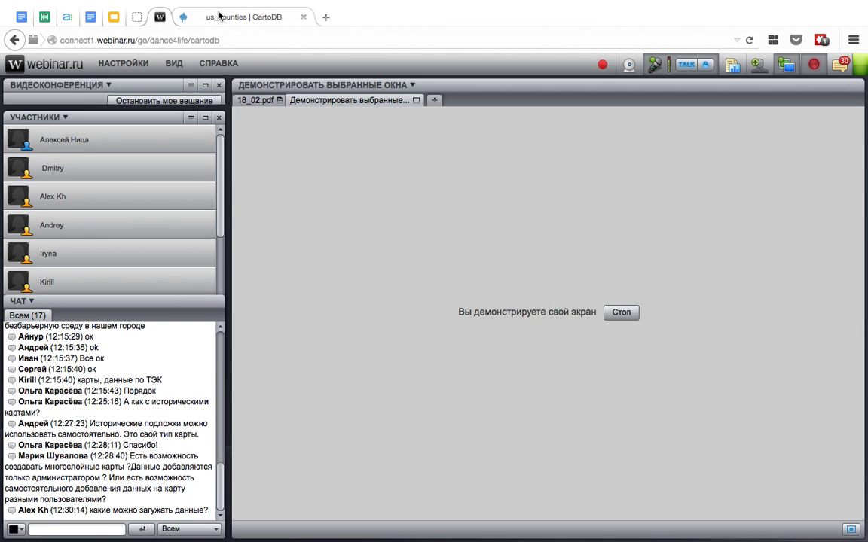
left_click(235, 17)
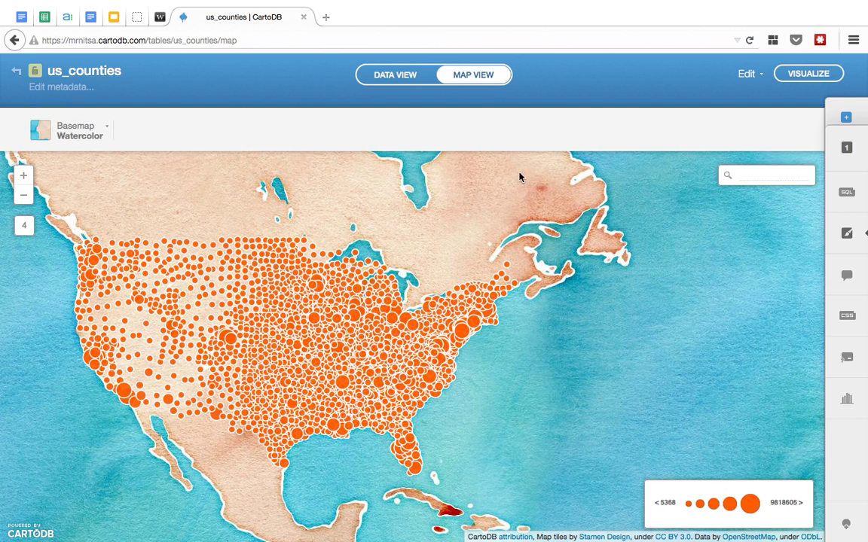
left_click(160, 16)
left_click(56, 531)
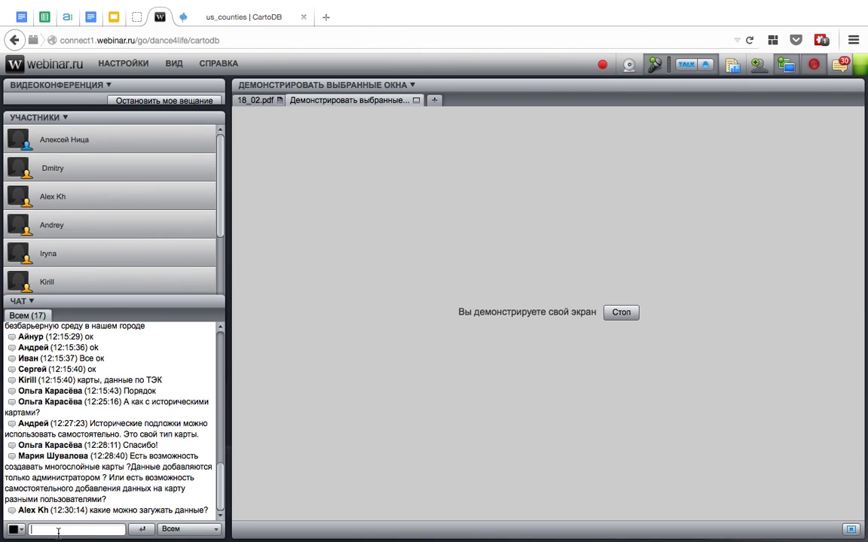
type("скщ")
key("BackSpace")
key("BackSpace")
key("BackSpace")
type("crowdmap")
key("Return")
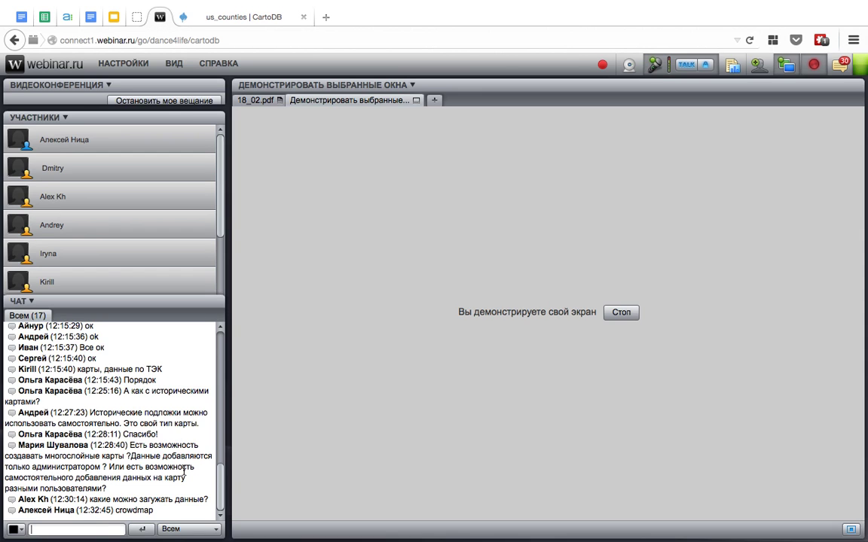
- Switch back to CartoDB, return to the tables dashboard, and start creating a new table
left_click(233, 16)
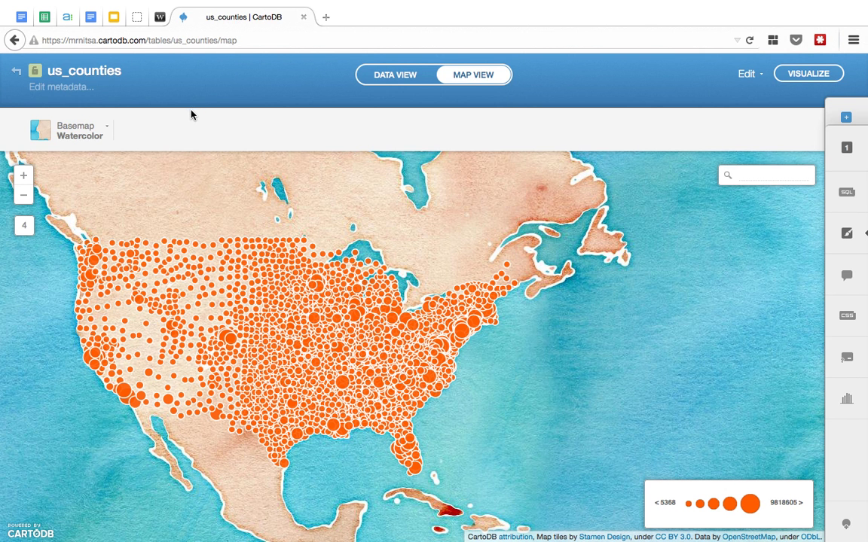
left_click(408, 79)
left_click(15, 75)
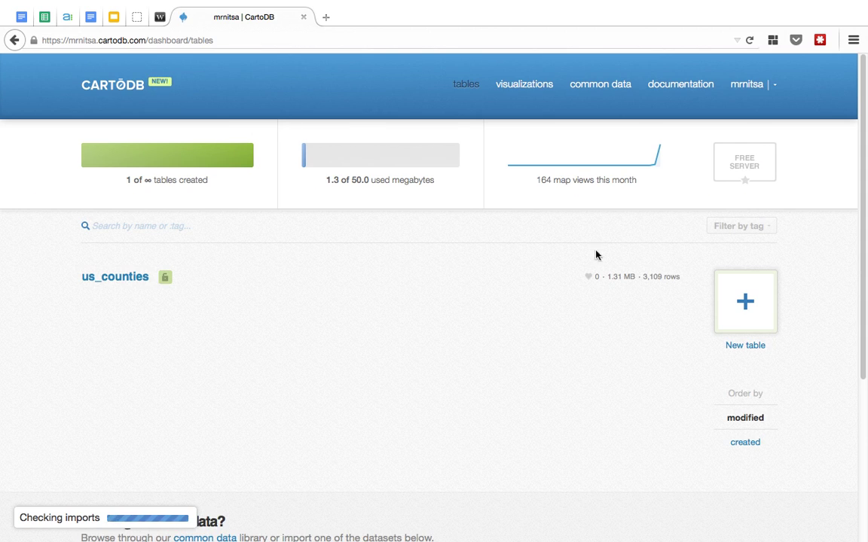
left_click(743, 300)
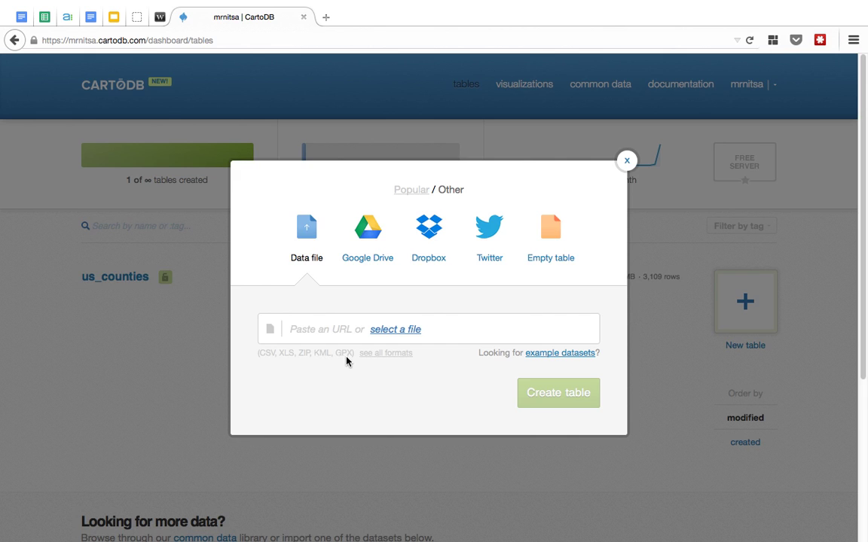
- Open the documentation on all import formats and examine its supported file formats table and the notes on shapefiles and Excel files
left_click(385, 353)
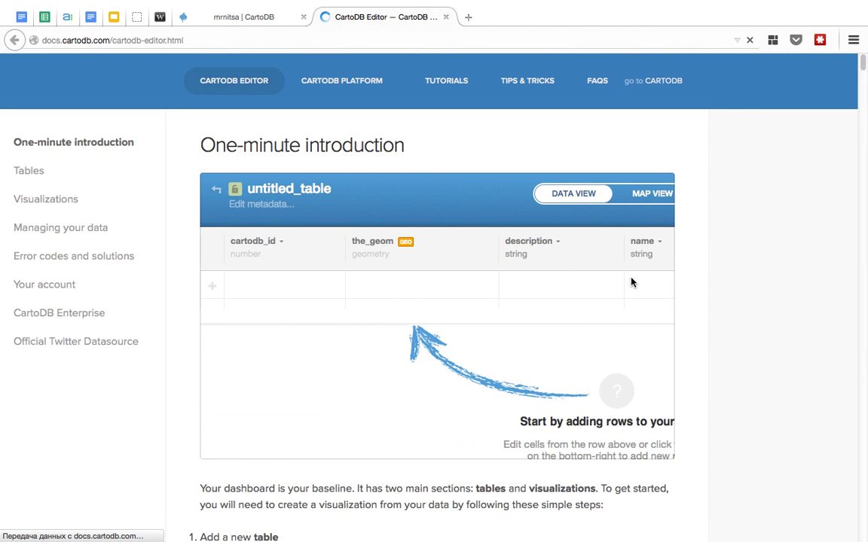
scroll(640, 287, "down", 2)
scroll(663, 295, "down", 10)
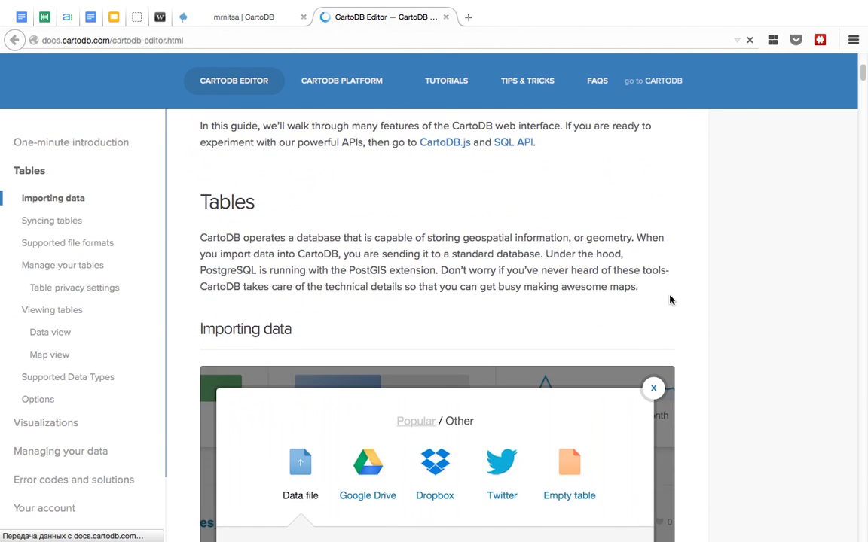
scroll(685, 301, "down", 13)
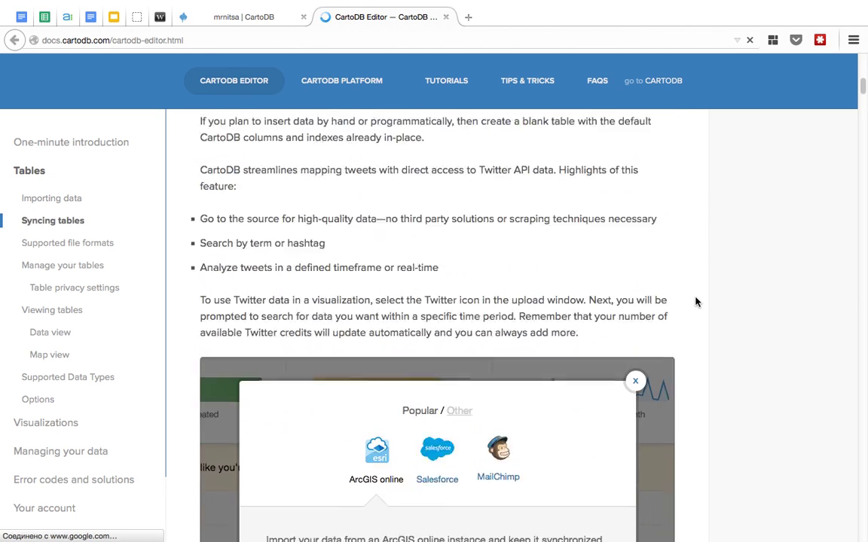
scroll(694, 303, "down", 12)
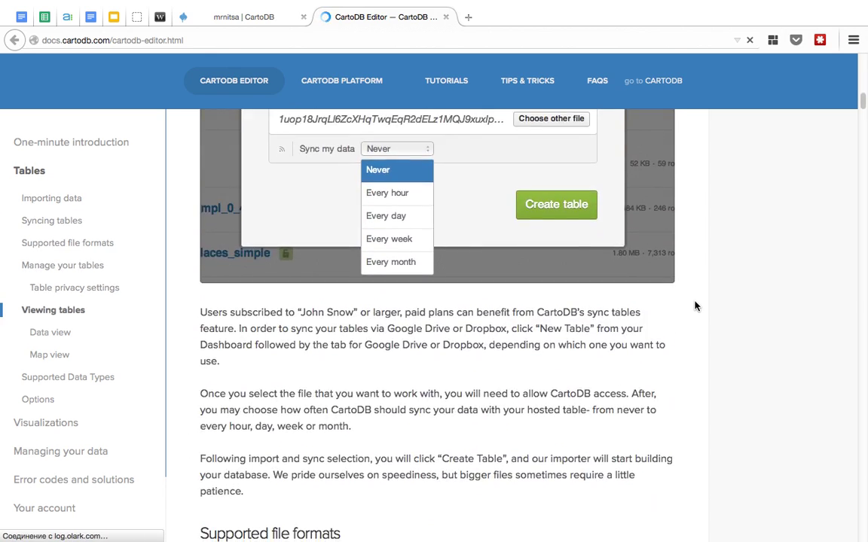
scroll(694, 306, "down", 4)
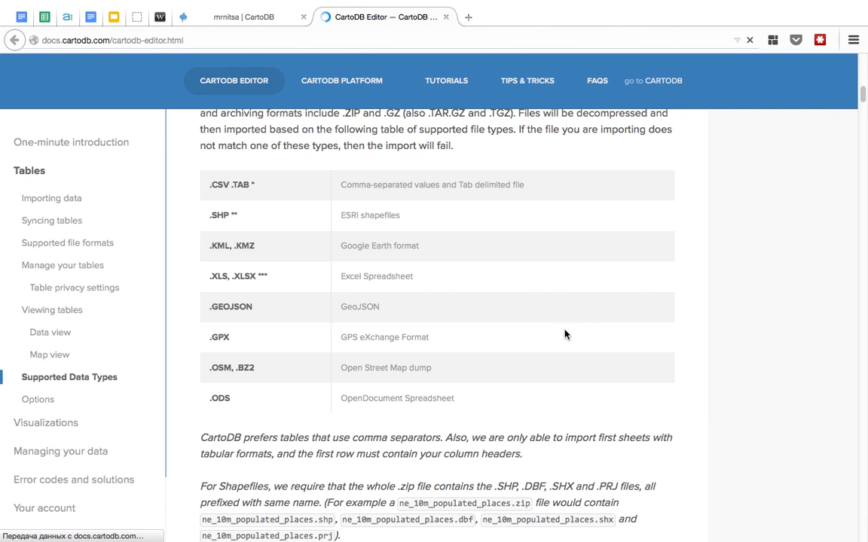
scroll(513, 335, "down", 3)
scroll(508, 333, "down", 5)
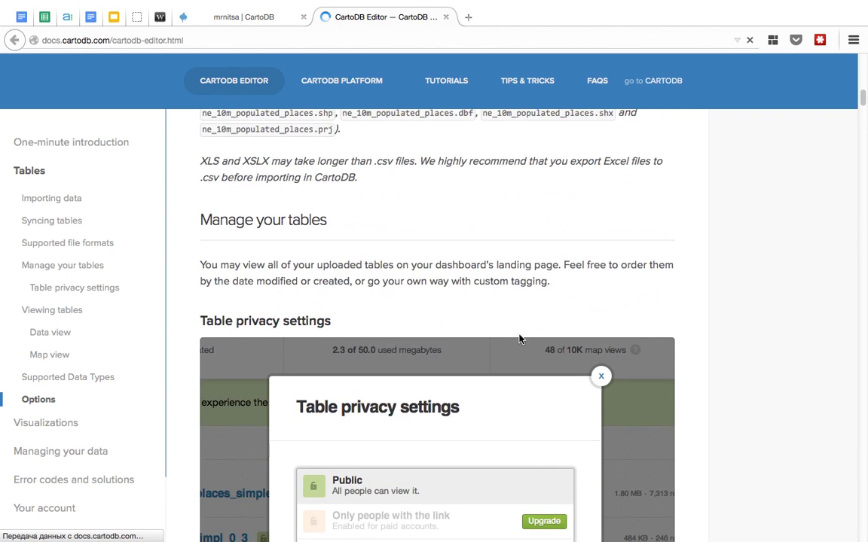
- Check the webinar.ru chat for new questions and return to CartoDB's dialog for creating a table
left_click(236, 16)
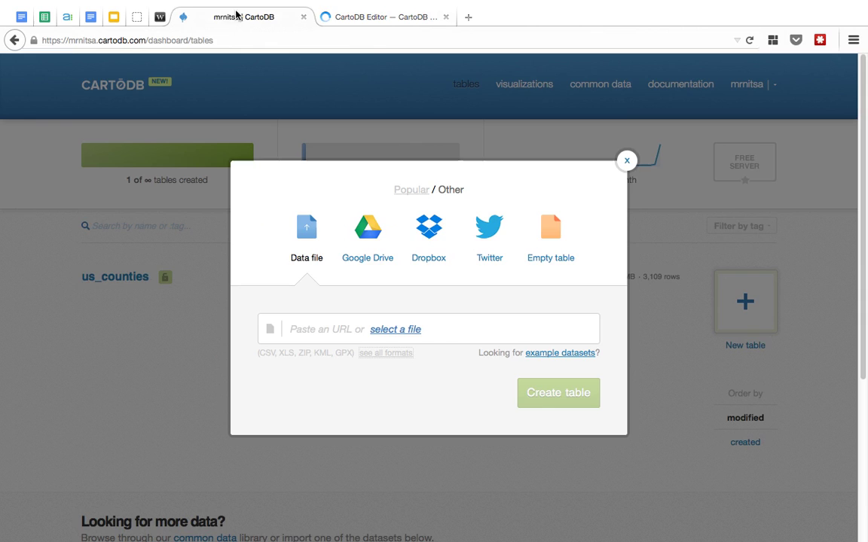
left_click(163, 18)
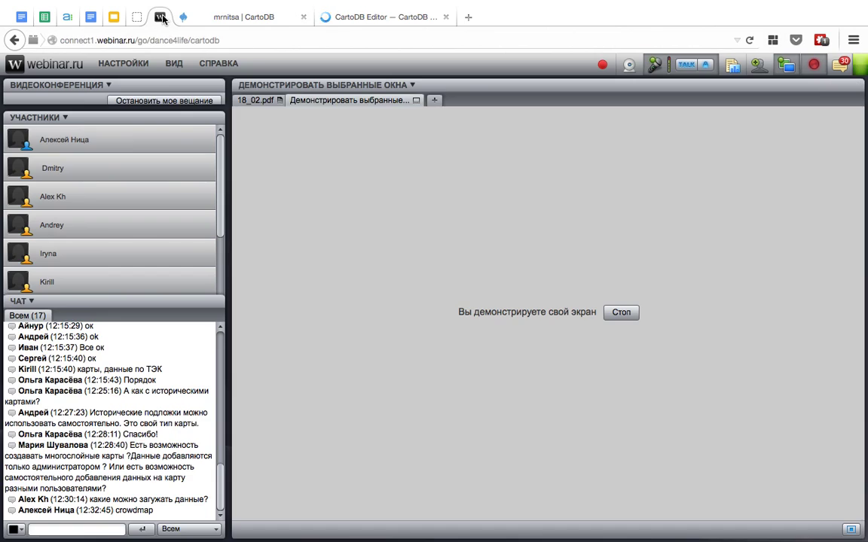
left_click(248, 21)
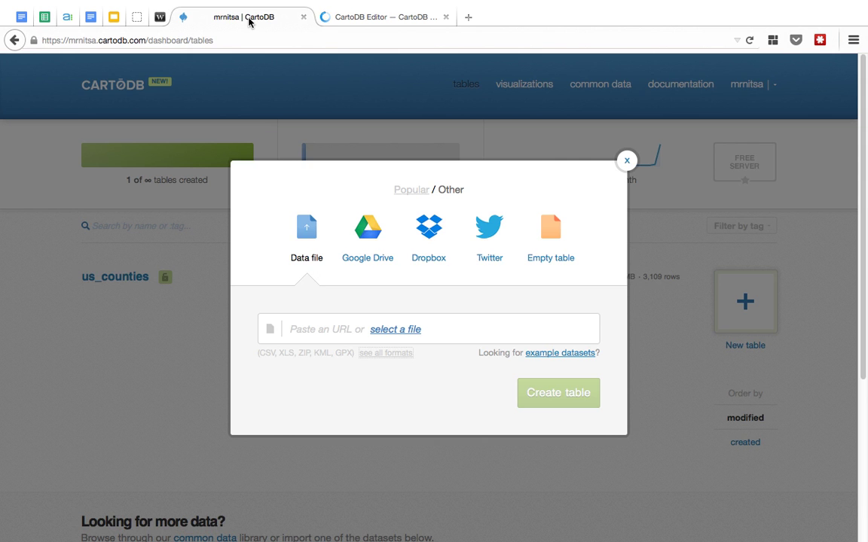
- Create a new table by importing the data file 18-2.csv from the Downloads (Загрузки) folder
left_click(624, 161)
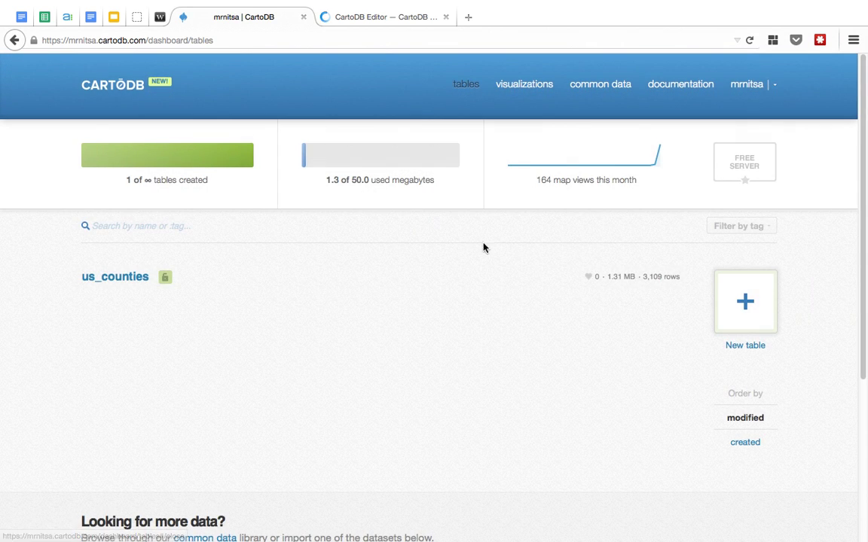
left_click(742, 300)
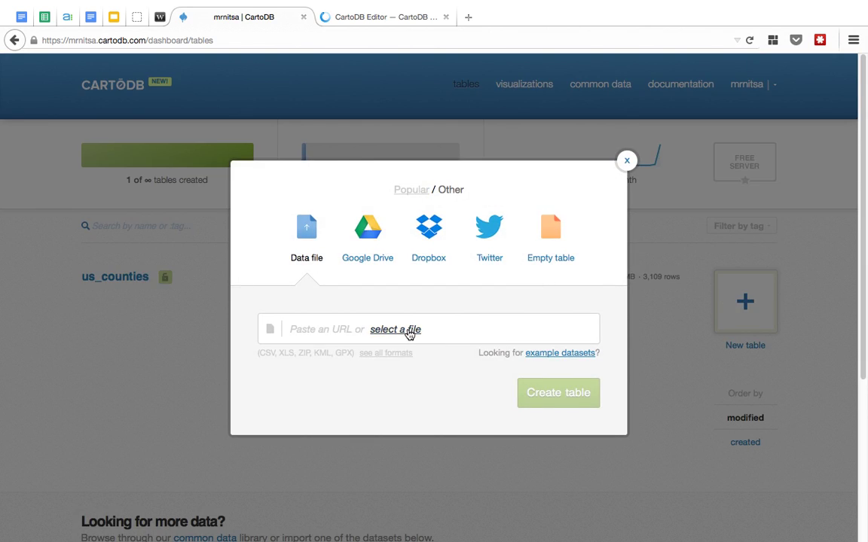
left_click(466, 322)
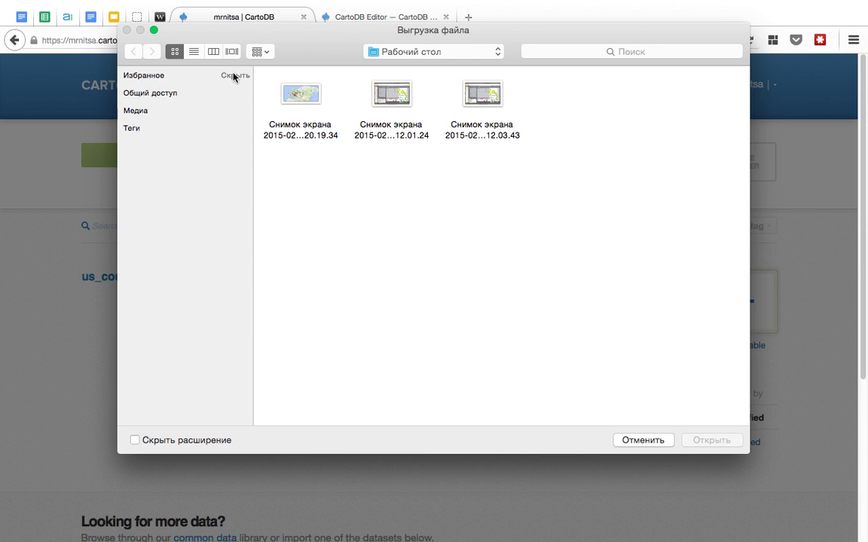
left_click(231, 75)
left_click(191, 106)
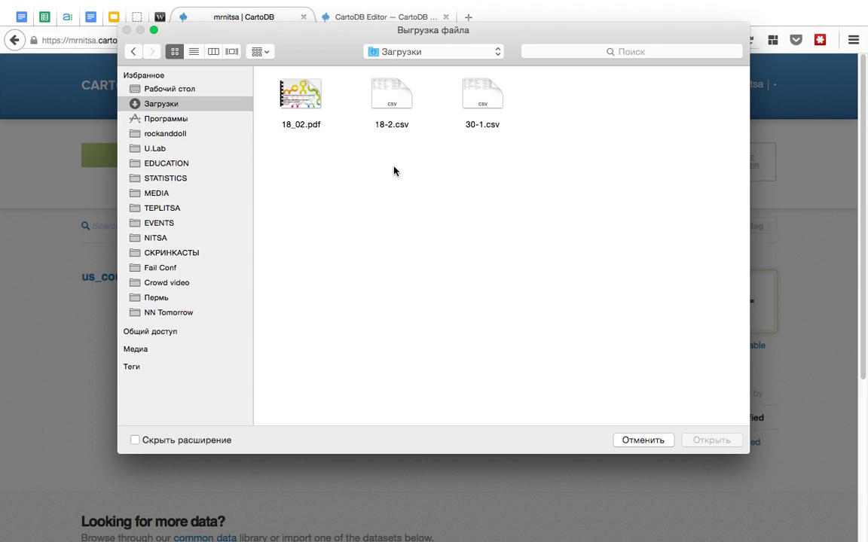
left_click(393, 92)
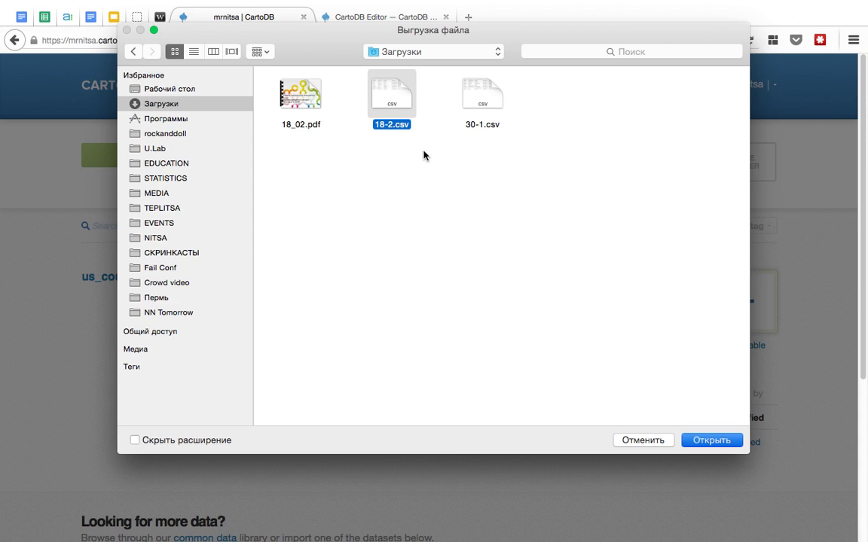
key("Return")
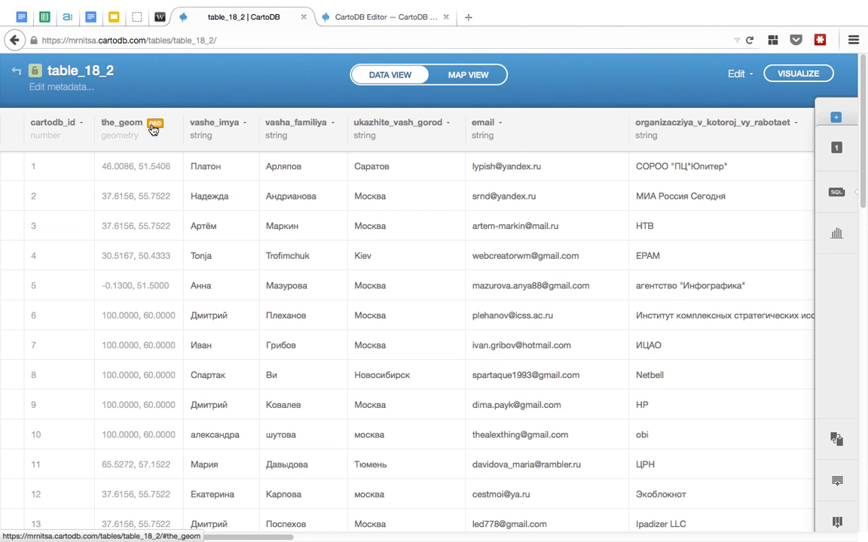
- Show the points of table_18_2 on the map and apply the Cluster visualization to them
left_click(484, 78)
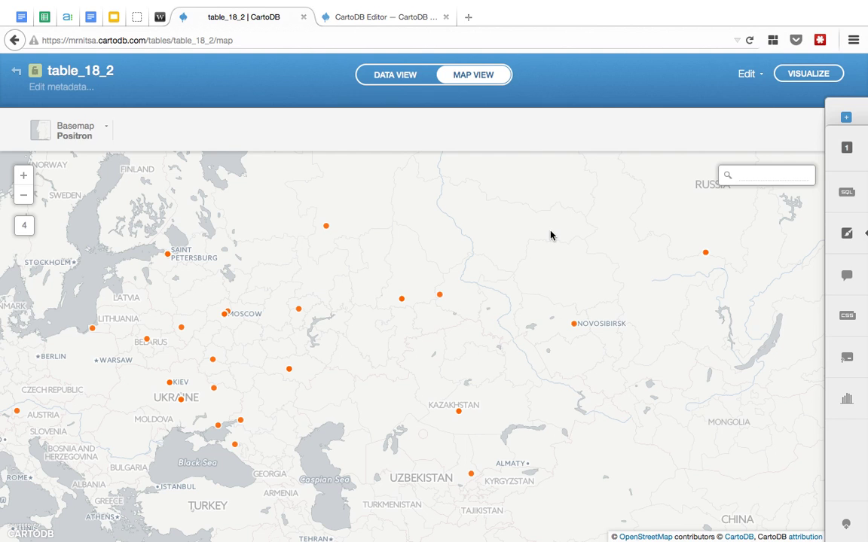
left_click(24, 195)
left_click_drag(388, 403, 400, 379)
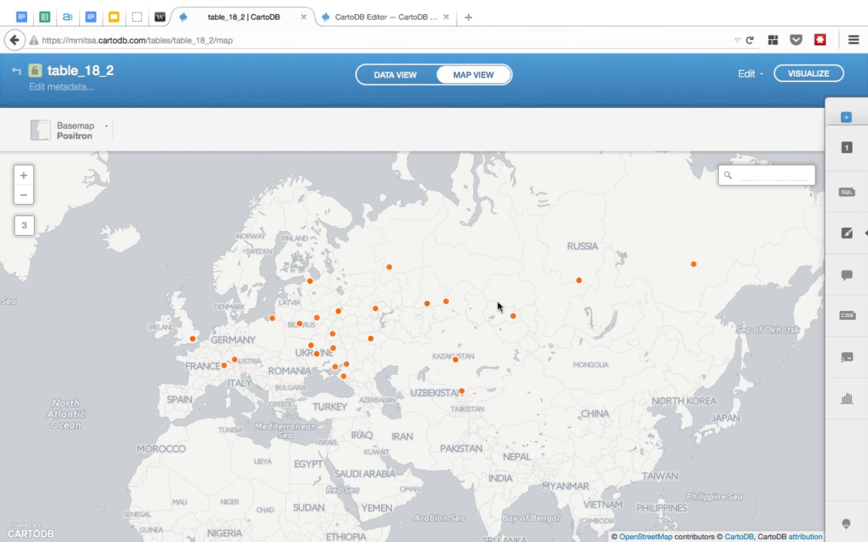
left_click(848, 238)
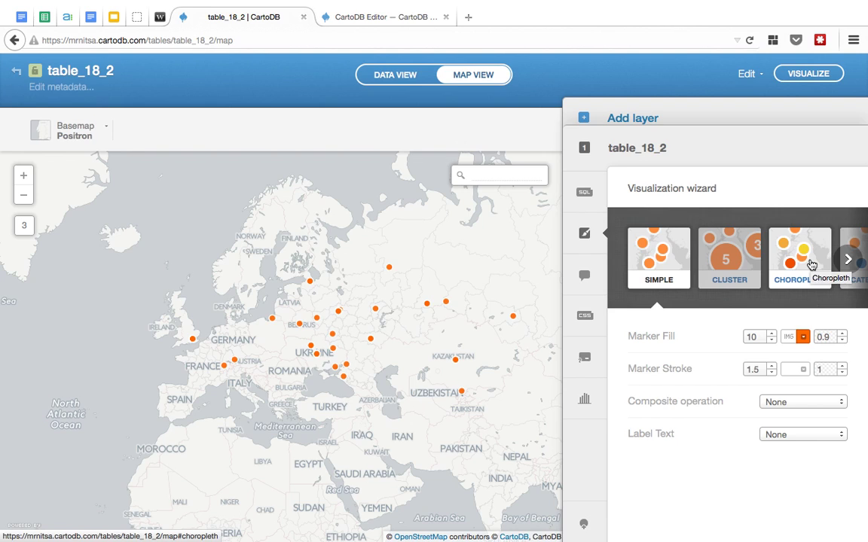
left_click(730, 258)
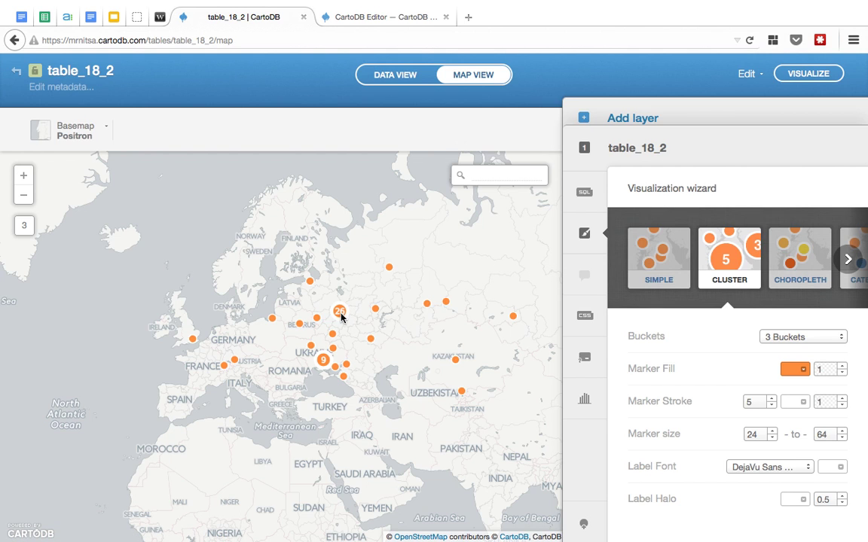
left_click(23, 174)
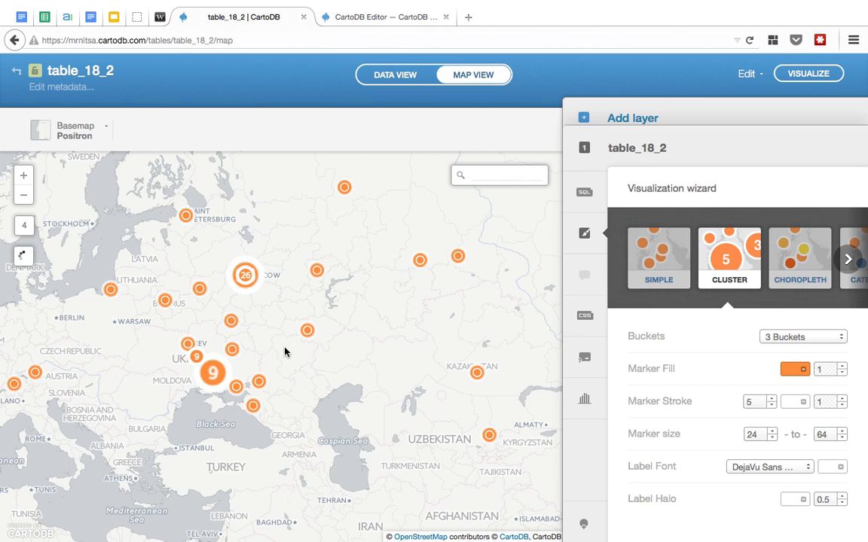
- Try 2 buckets for the cluster visualization, and settle on 4 Buckets
left_click(842, 344)
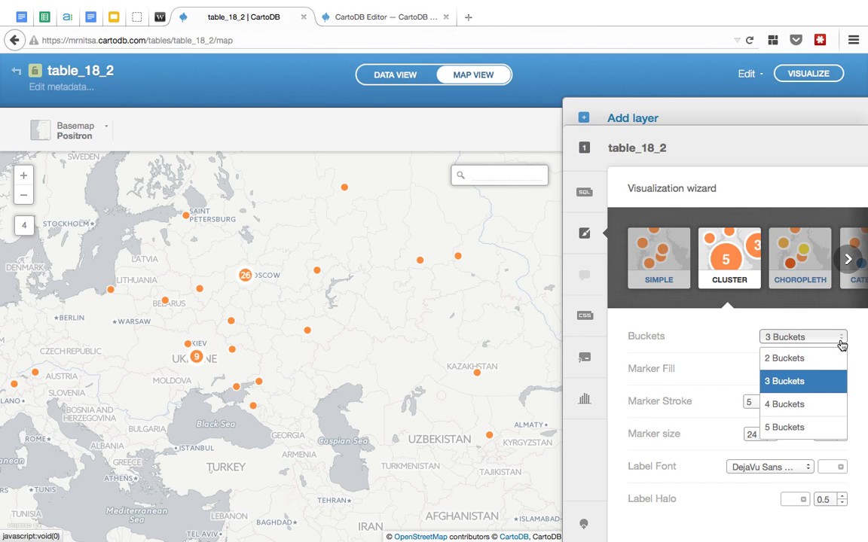
left_click(827, 358)
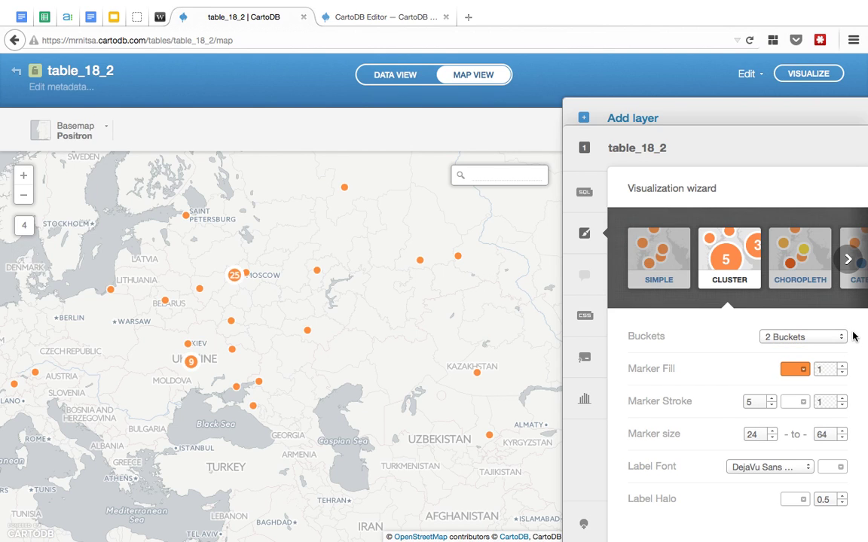
left_click(837, 338)
left_click(833, 403)
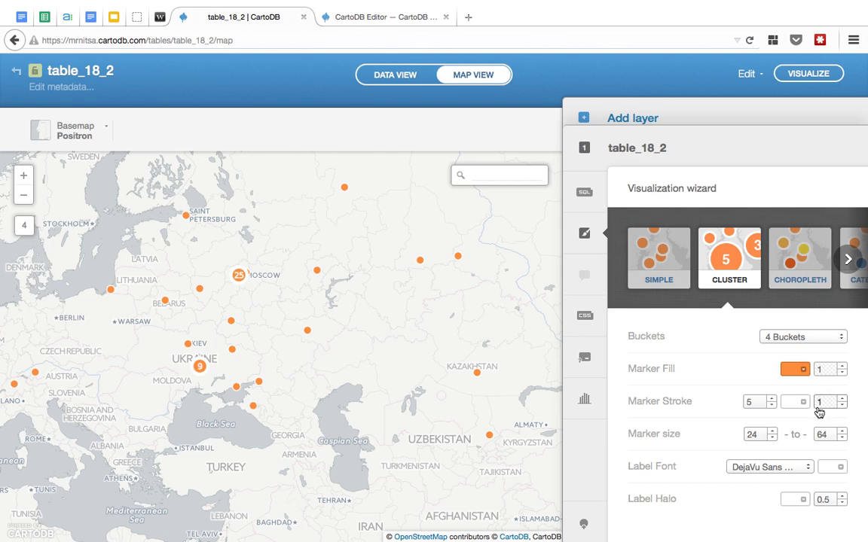
- Try a blue marker fill (#5CA2D1) for the clusters, and settle on dark red #B81609
left_click(803, 370)
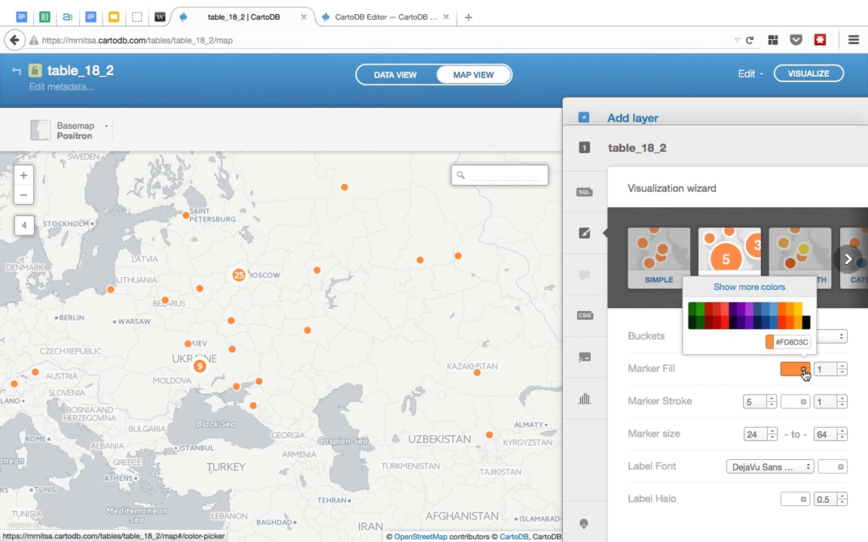
left_click(772, 310)
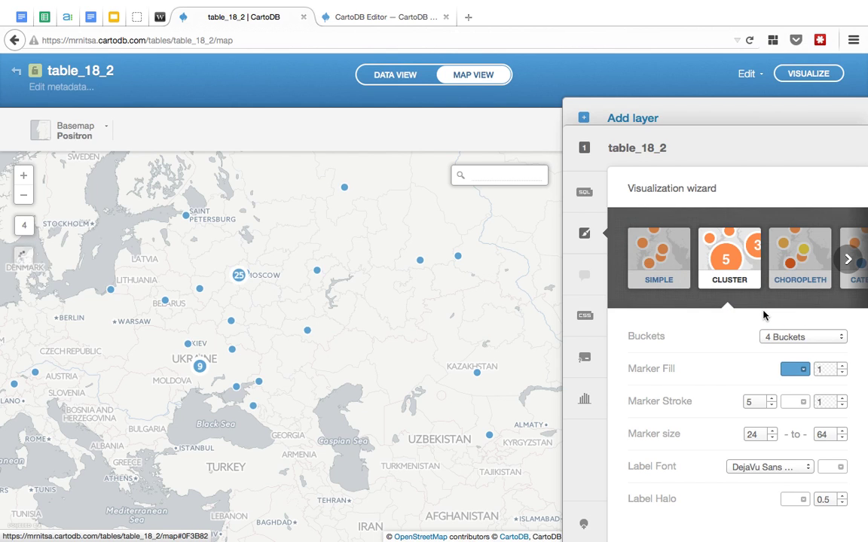
left_click(797, 369)
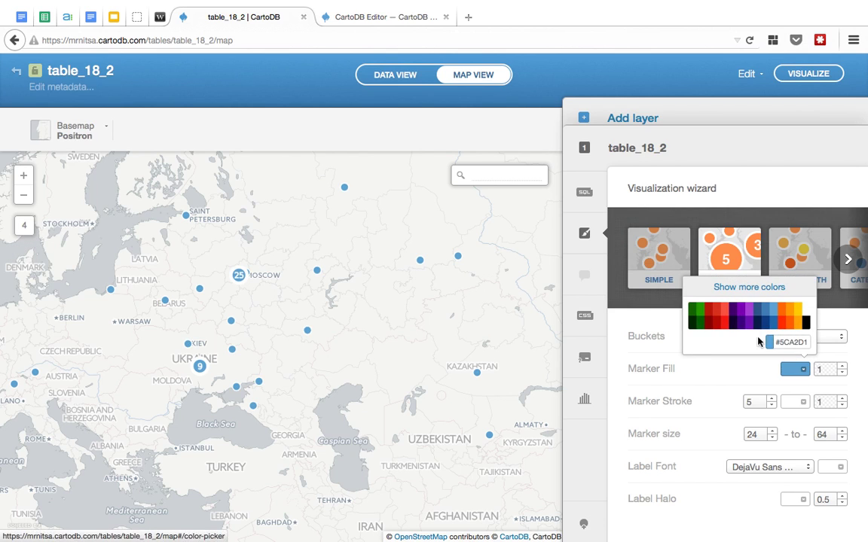
left_click(711, 310)
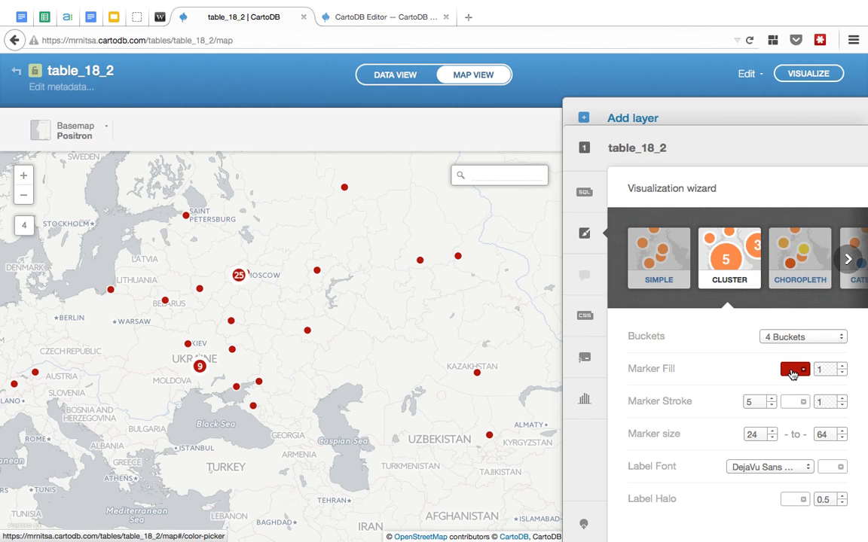
left_click(793, 371)
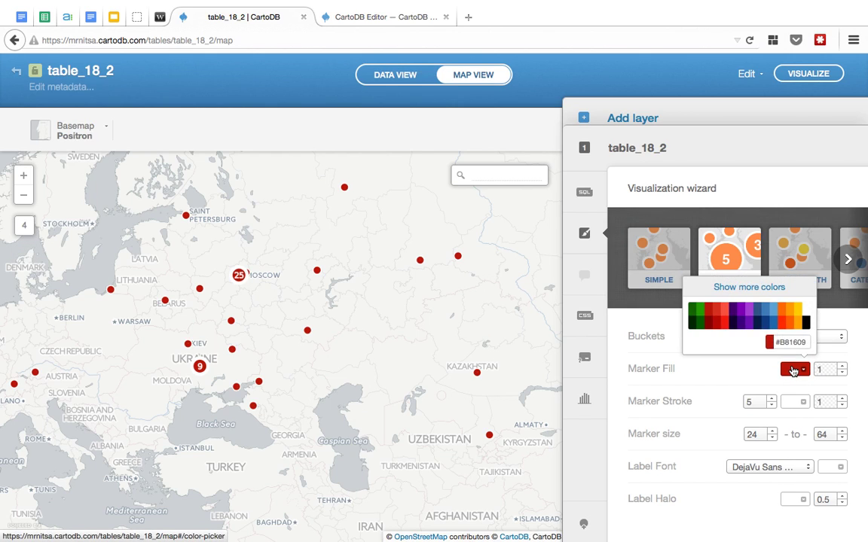
left_click(749, 287)
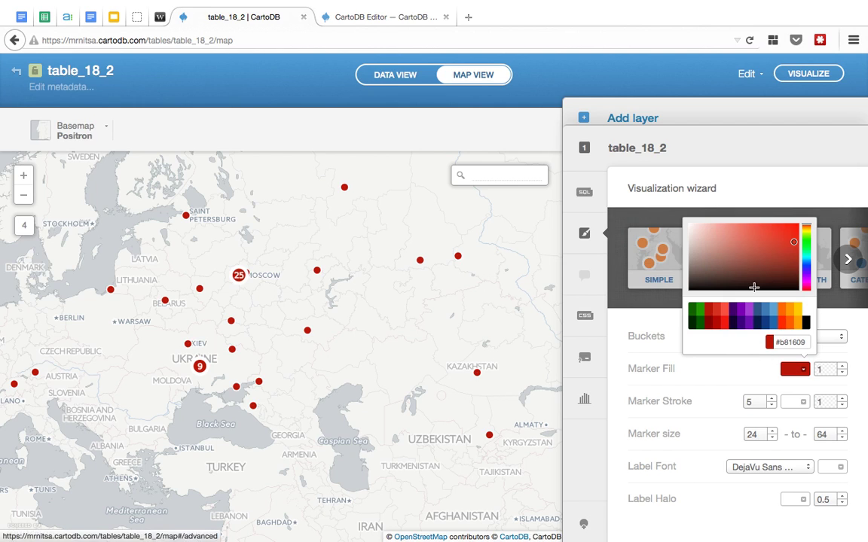
left_click(674, 342)
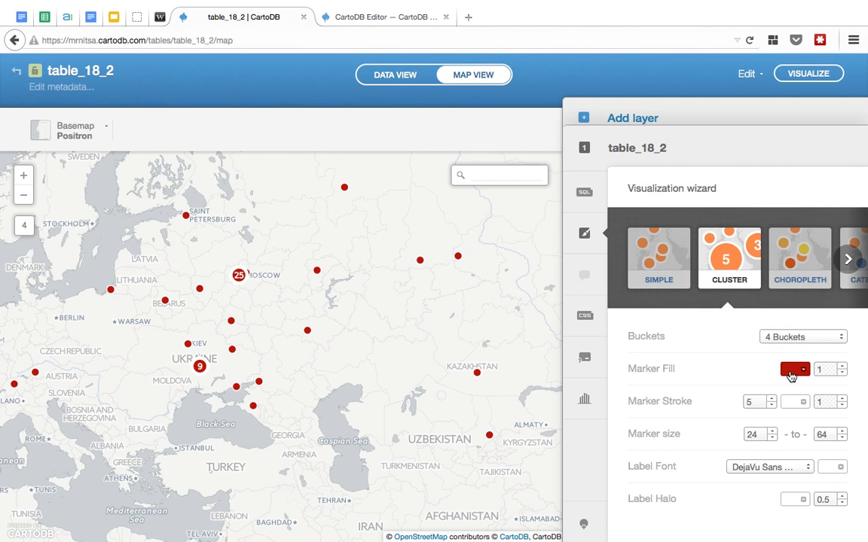
- Change the visualization of table_18_2 to Simple and set its marker fill to a lighter orange
left_click(637, 243)
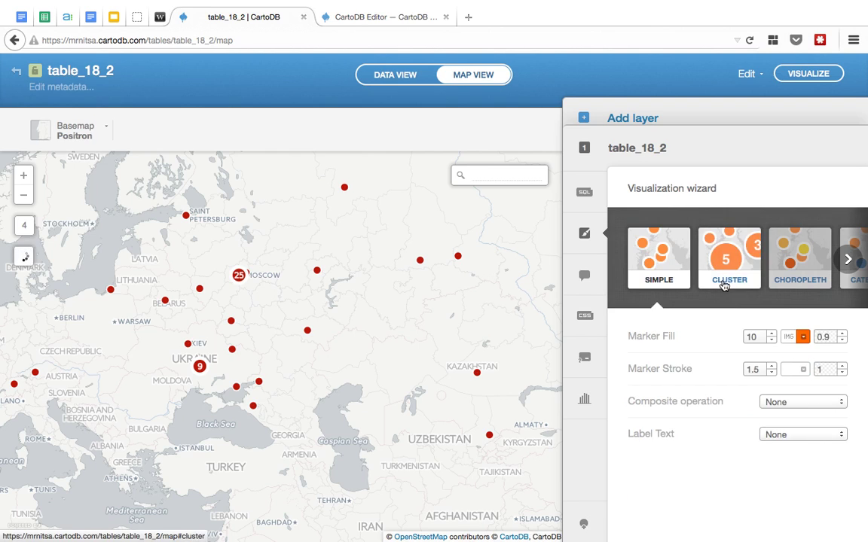
left_click(789, 340)
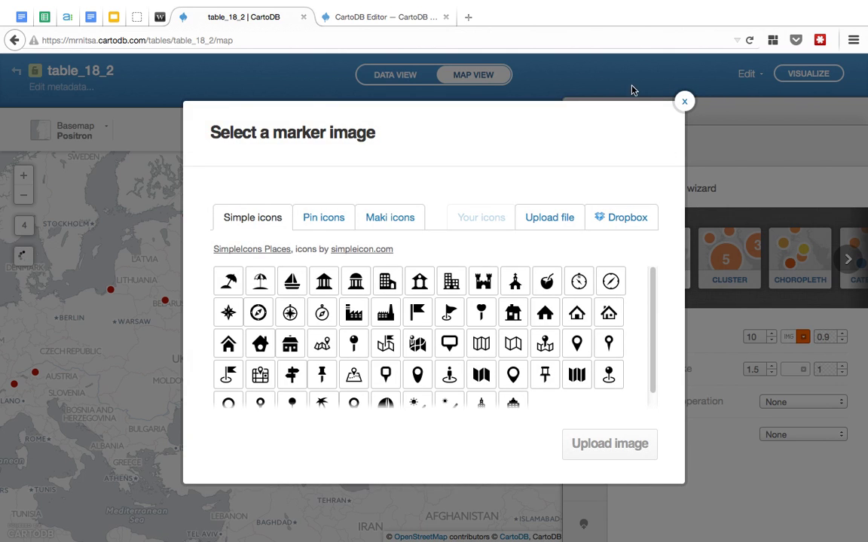
left_click(686, 101)
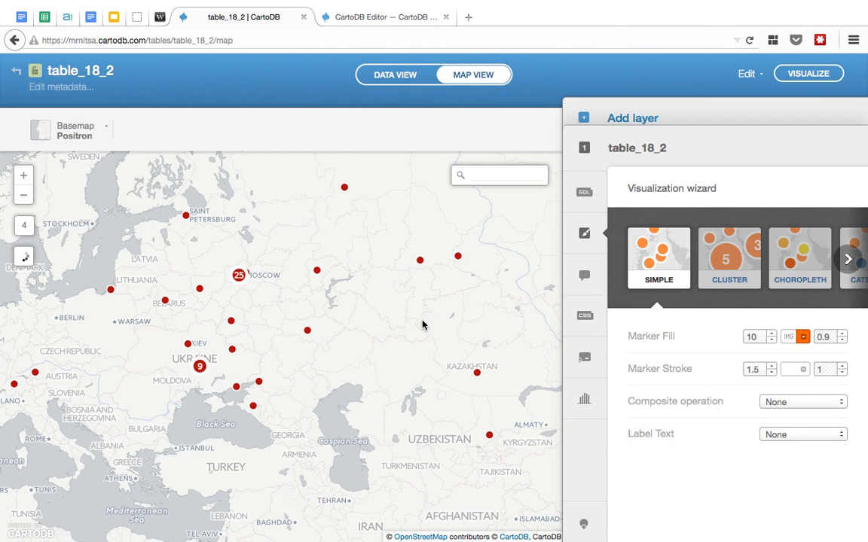
left_click(803, 339)
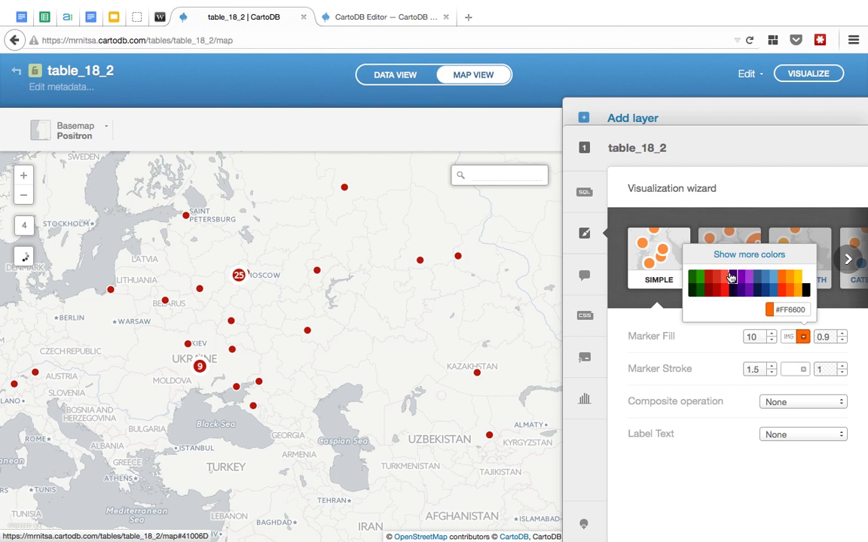
left_click(790, 277)
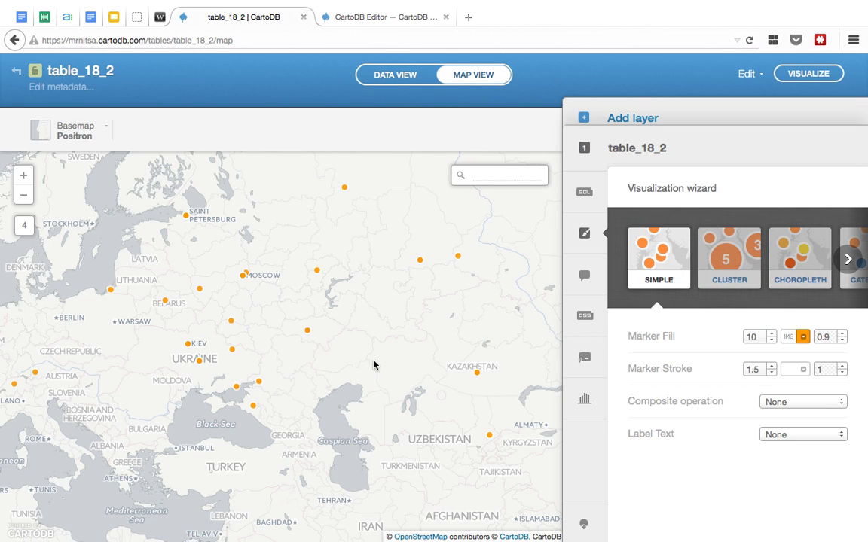
- Use the map pin with a round hole from Simple icons as the marker image and set the marker size to 23.5
left_click(789, 338)
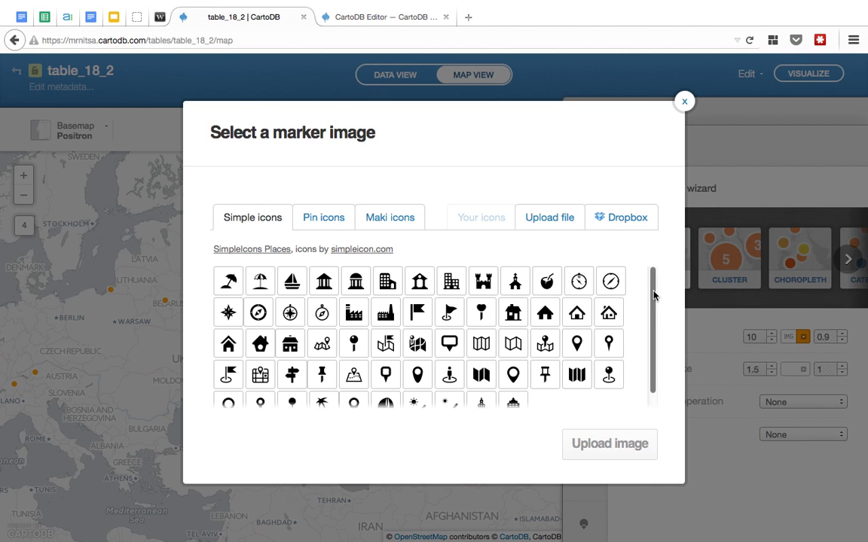
scroll(654, 295, "down", 2)
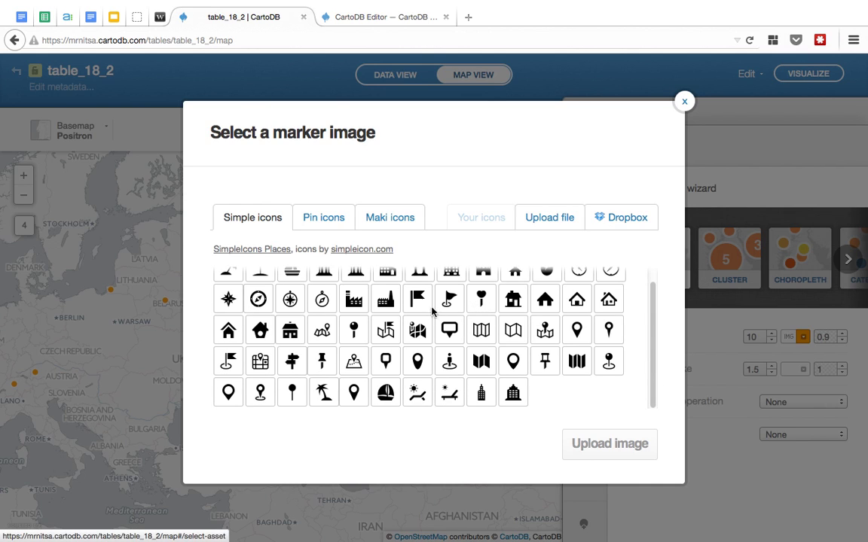
left_click(577, 329)
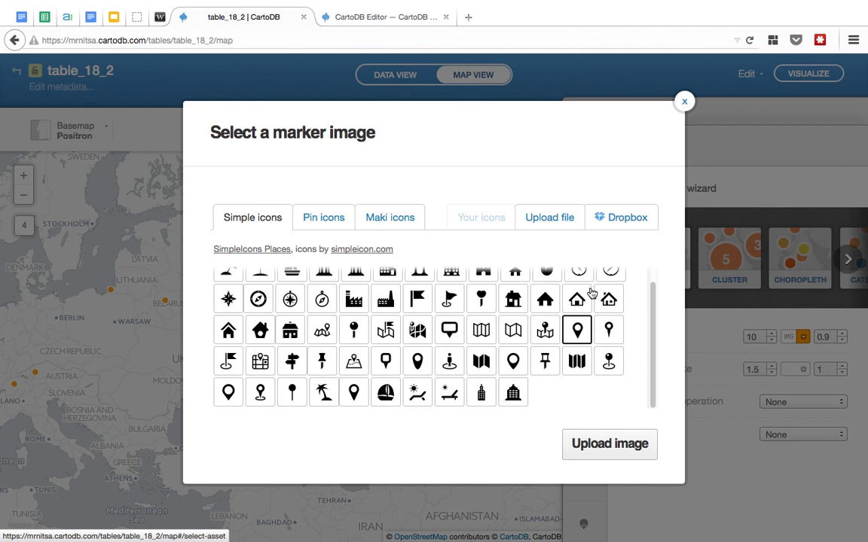
left_click(605, 446)
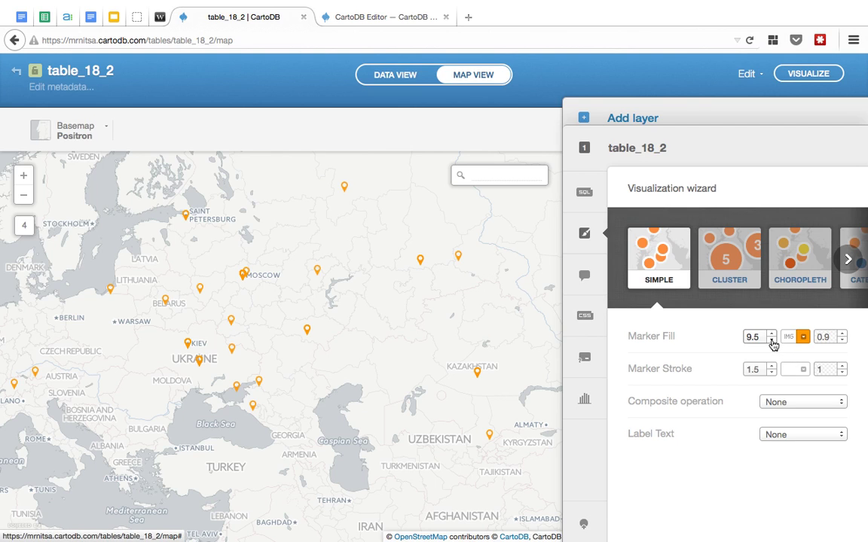
left_click(771, 334)
left_click_drag(758, 307, 758, 285)
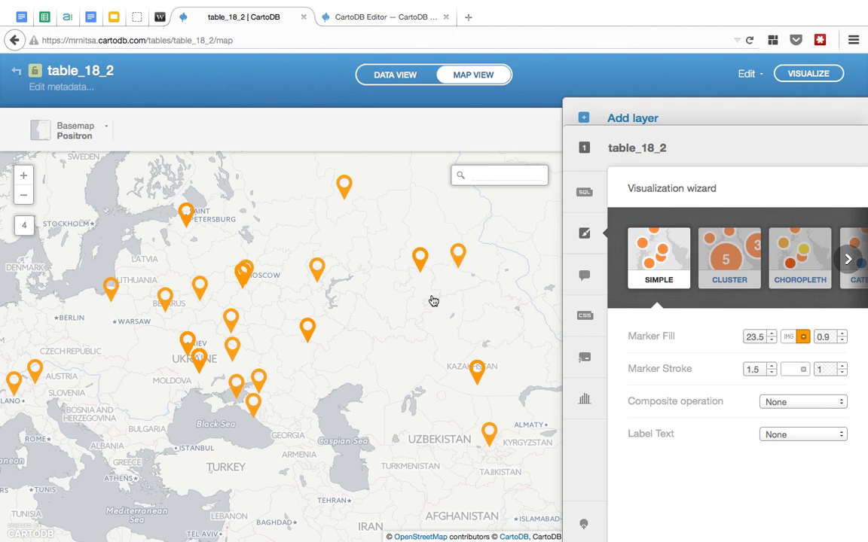
- Try the Choropleth visualization for table_18_2, and switch to Category colored by the timestamp column
left_click(799, 255)
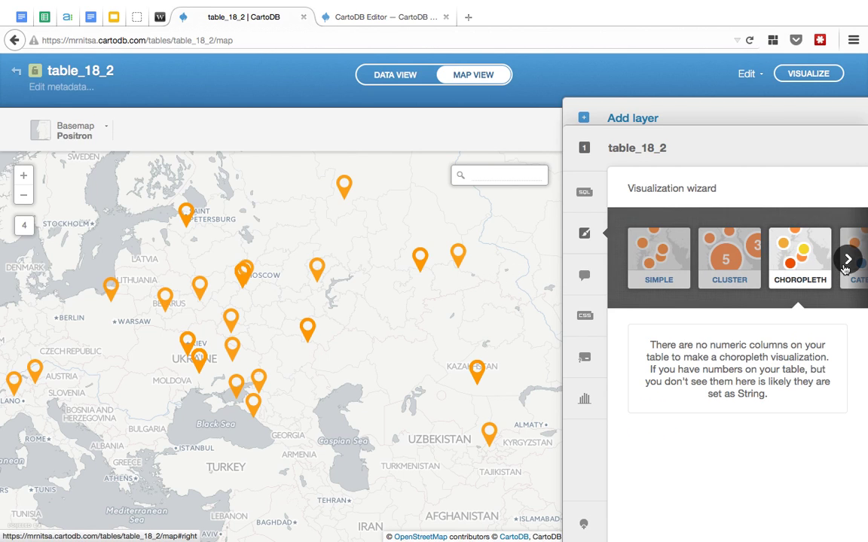
left_click(846, 264)
left_click(833, 270)
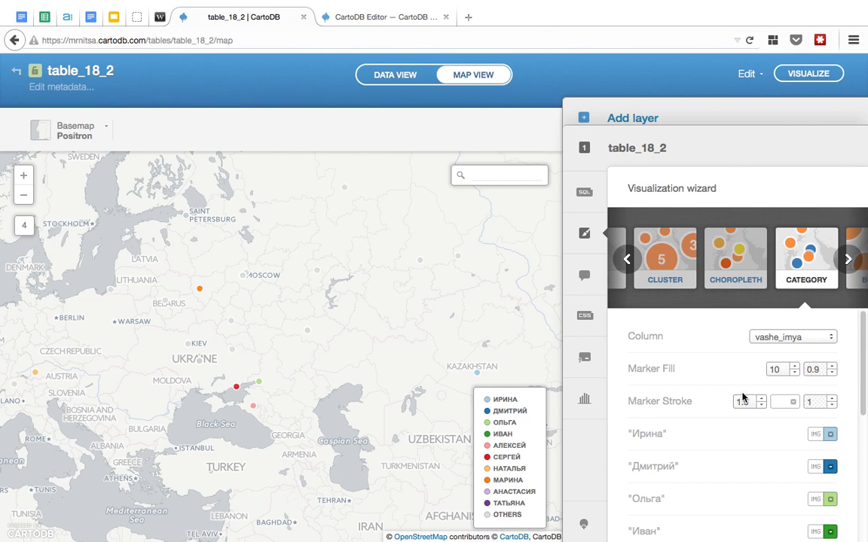
left_click(829, 338)
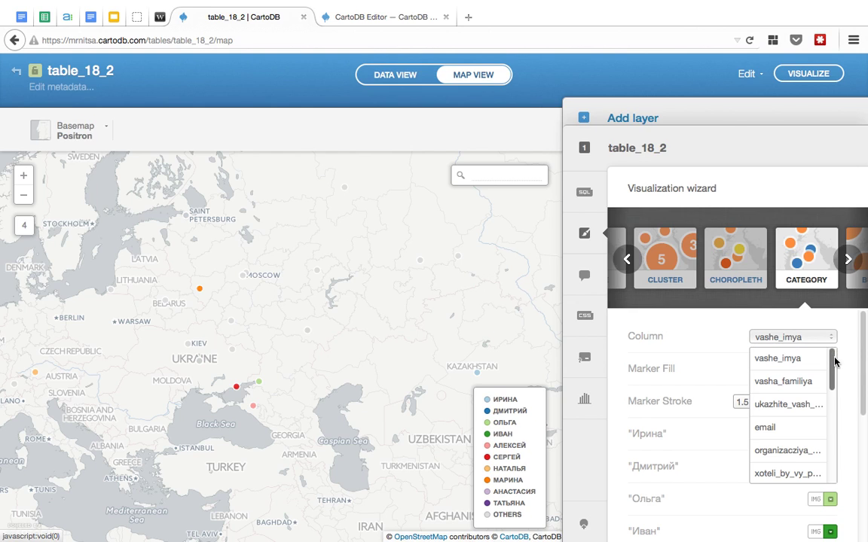
scroll(833, 376, "down", 3)
scroll(828, 403, "down", 2)
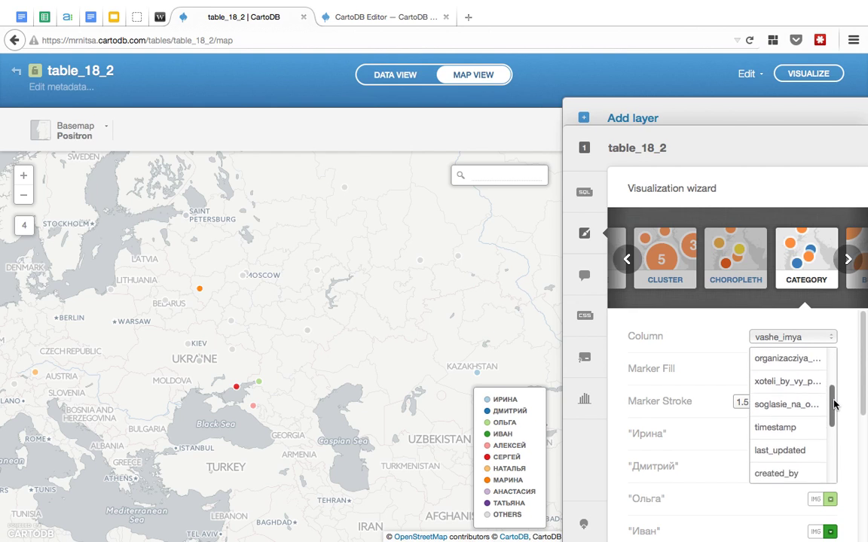
left_click(790, 409)
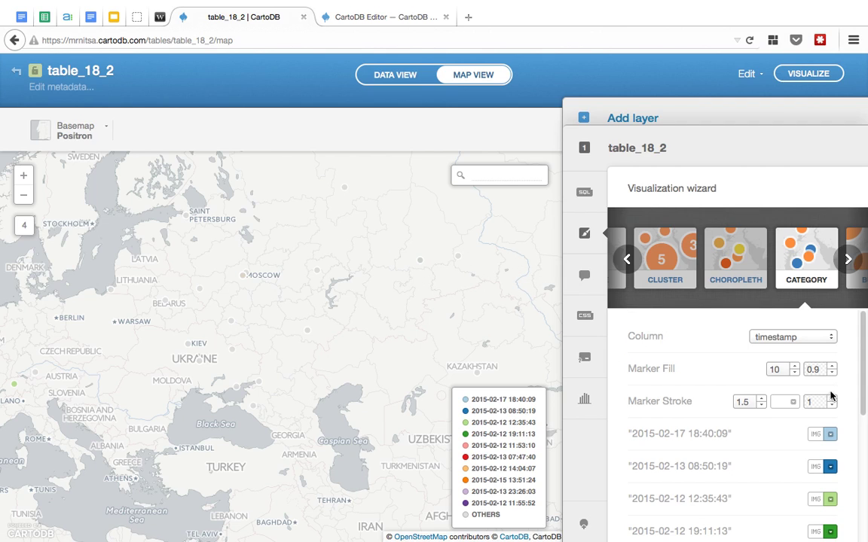
- Set the Category marker stroke color to orange #FF6600 and look through the remaining category options
left_click(792, 405)
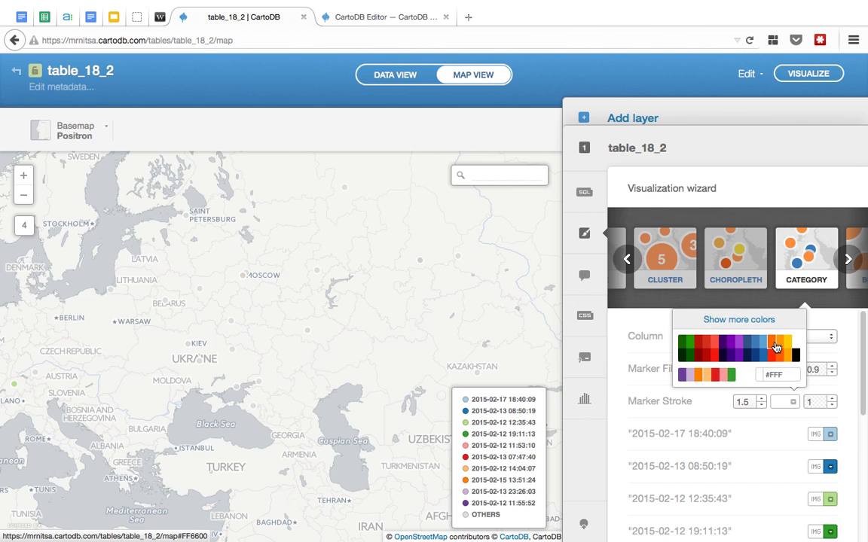
left_click(772, 348)
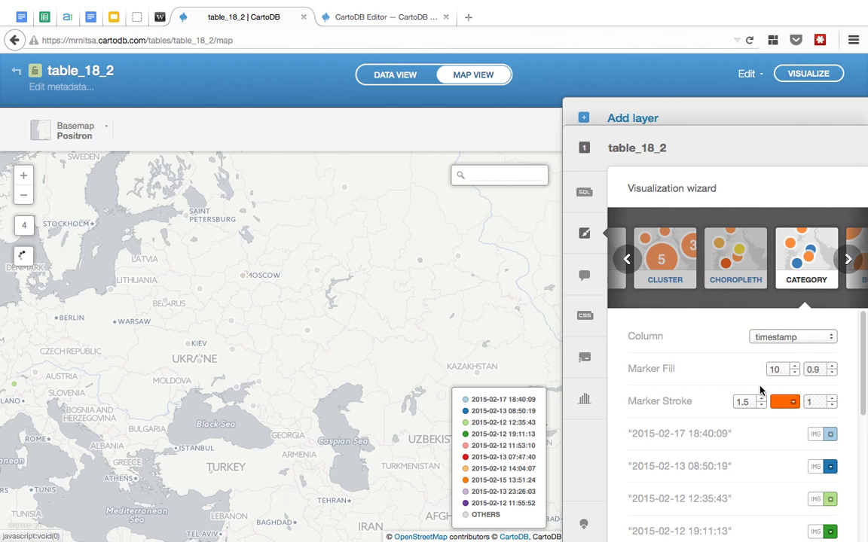
left_click_drag(863, 395, 862, 520)
scroll(828, 367, "up", 10)
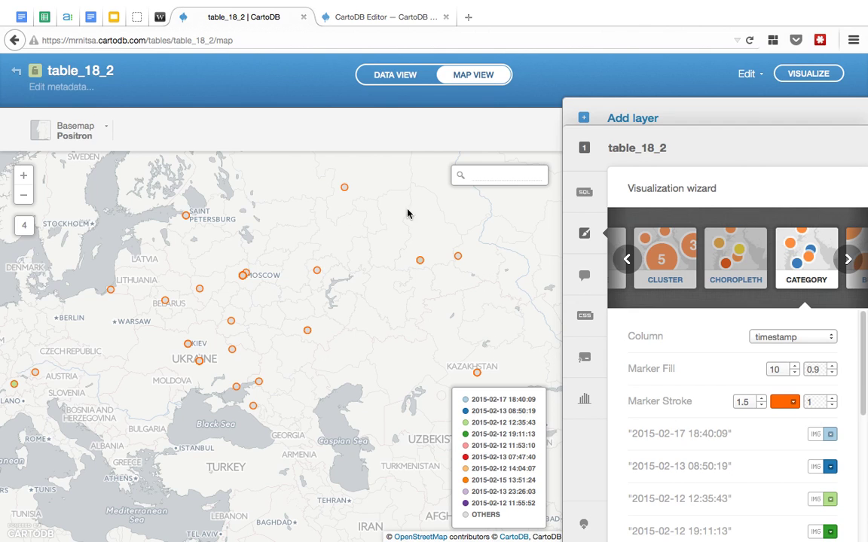
- Try the Bubble visualization for table_18_2, and return the layer to Simple
left_click(848, 259)
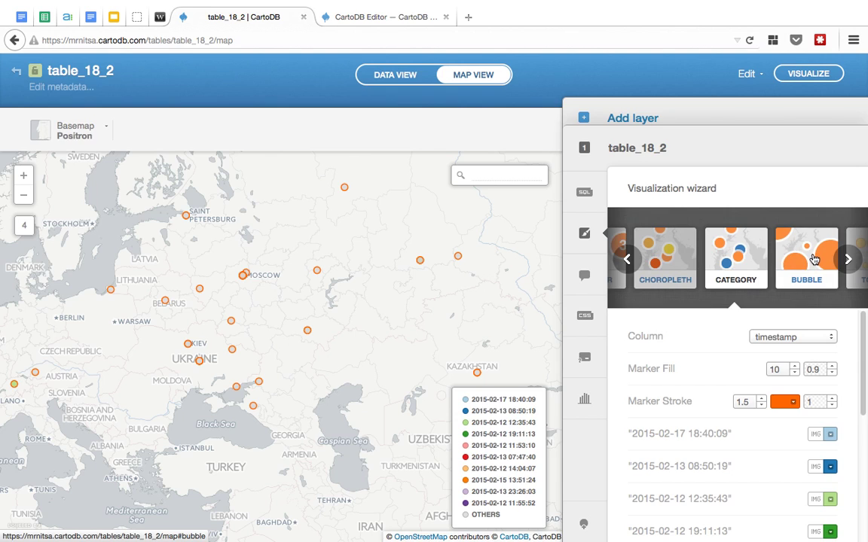
left_click(813, 260)
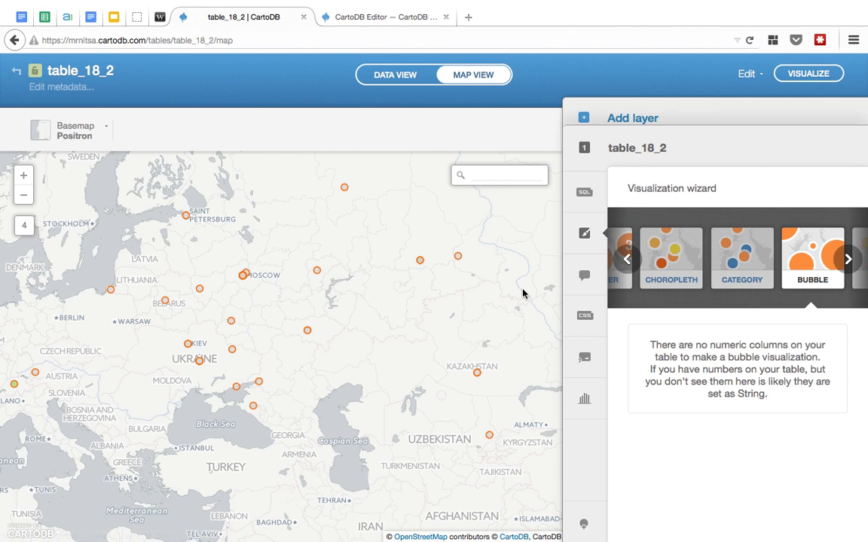
left_click(626, 260)
left_click(627, 260)
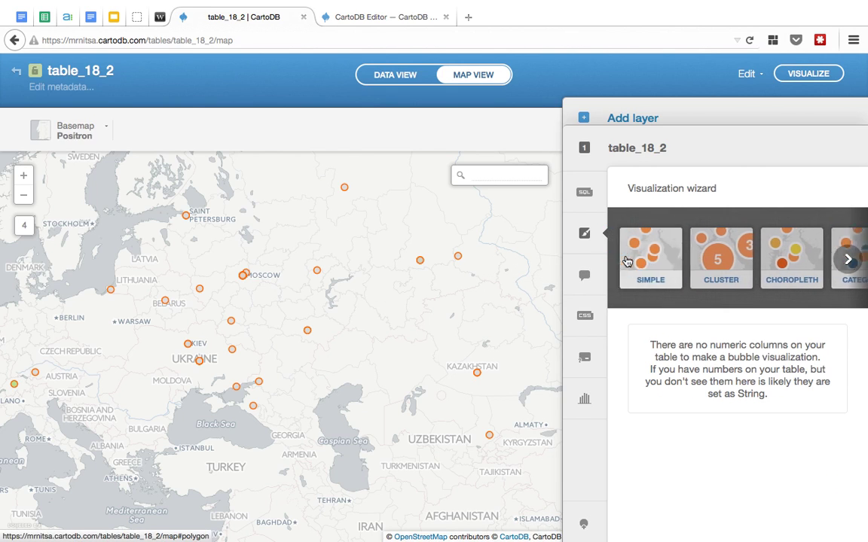
left_click(666, 257)
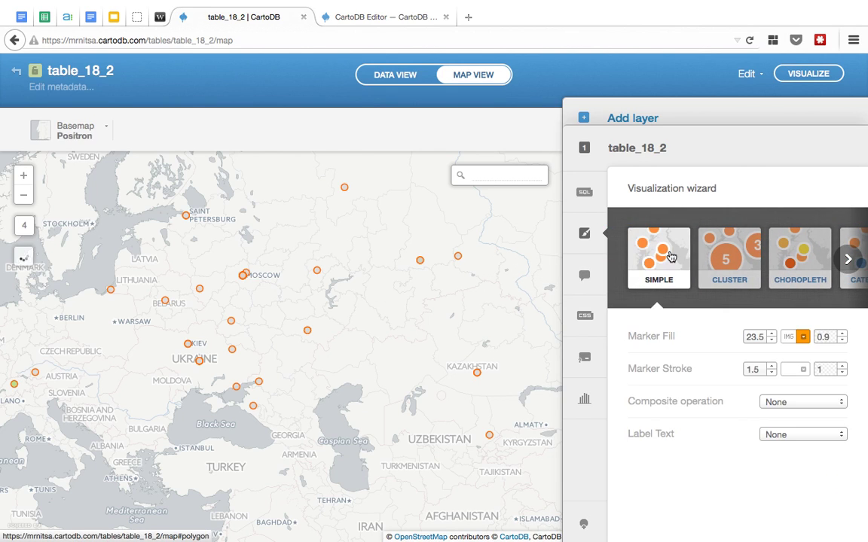
- Change the map's basemap to Dark matter (lite), with the map shown at zoom level 3
left_click(23, 195)
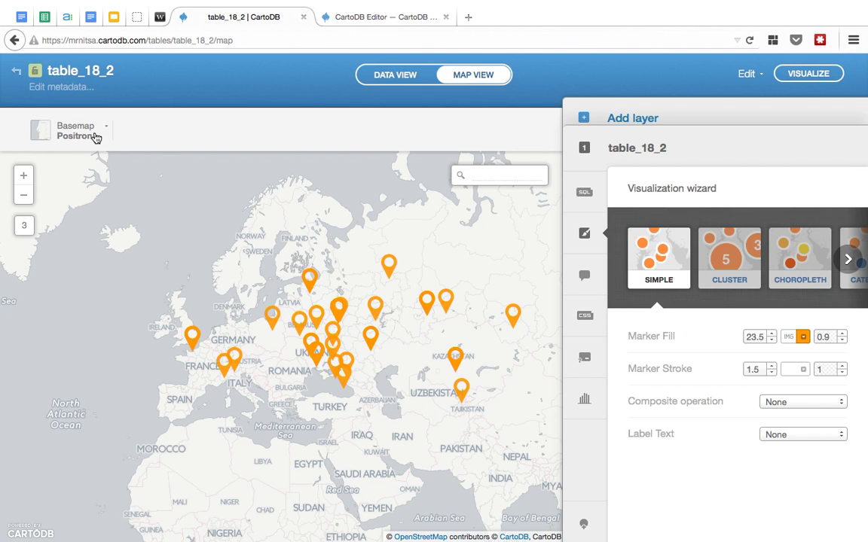
left_click(96, 136)
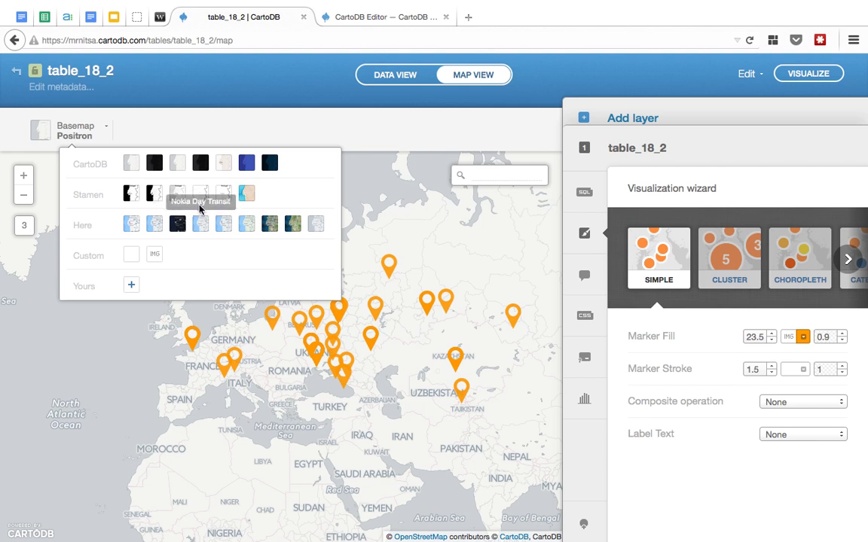
left_click(196, 162)
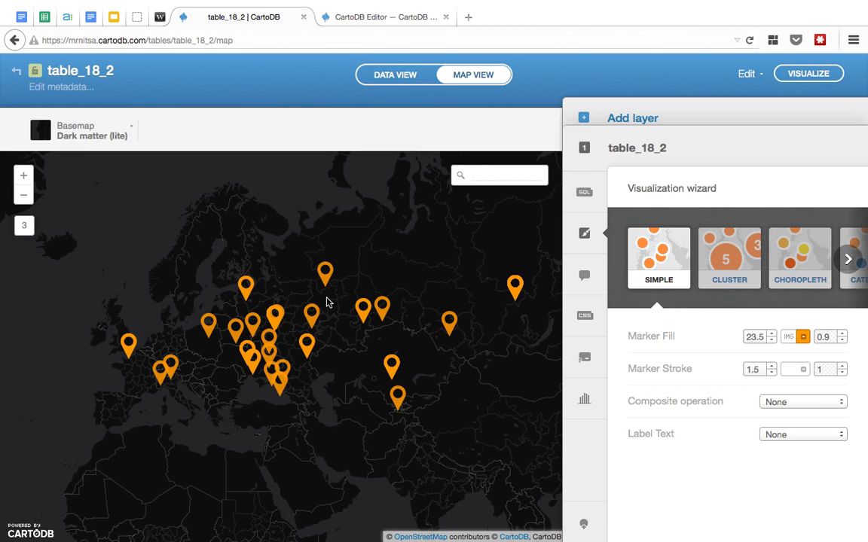
- Read the latest question in the webinar chat and review the infowindow fields offered for the table_18_2 markers
left_click(160, 17)
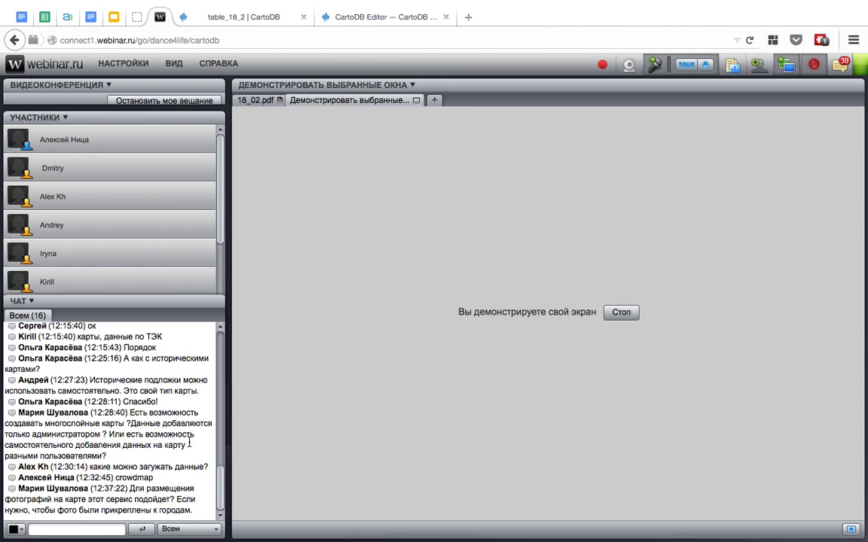
left_click(237, 18)
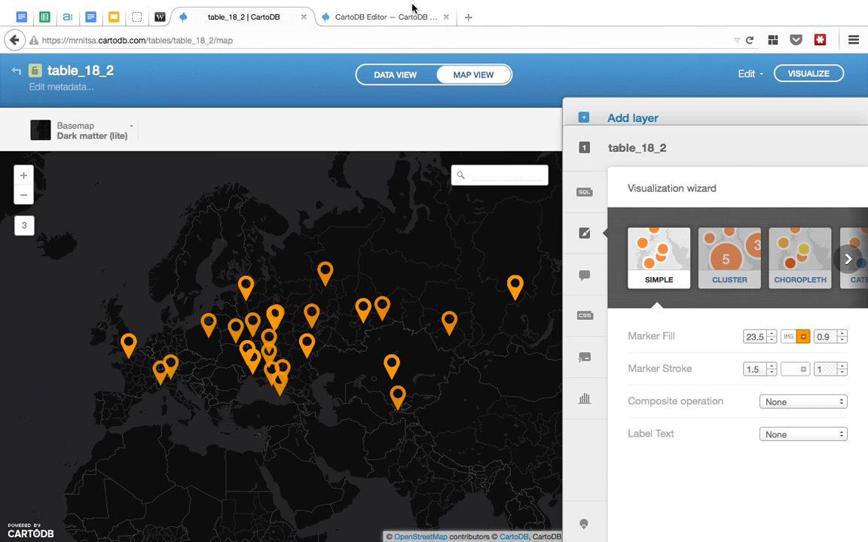
left_click(326, 270)
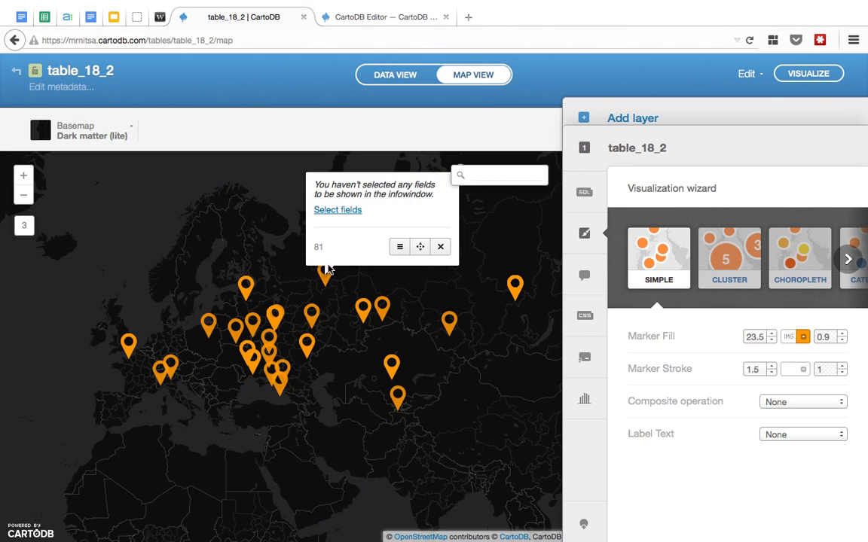
left_click(345, 211)
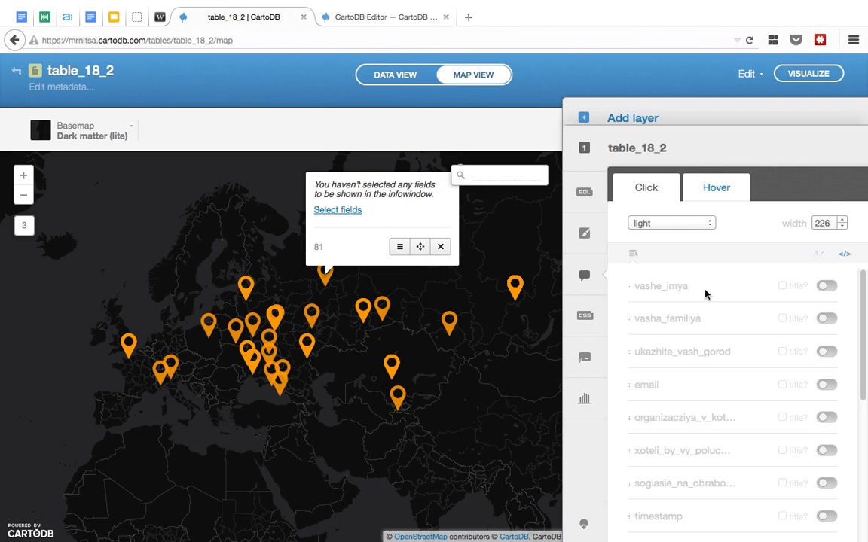
scroll(670, 325, "down", 4)
scroll(750, 366, "down", 1)
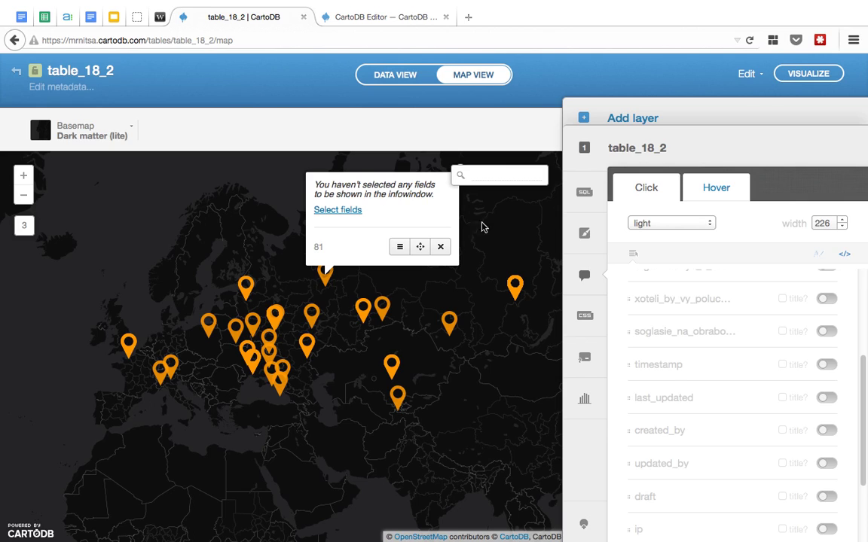
- Switch to the webinar room and post "Мои карты Google" in the chat for everyone
left_click(160, 16)
left_click(45, 530)
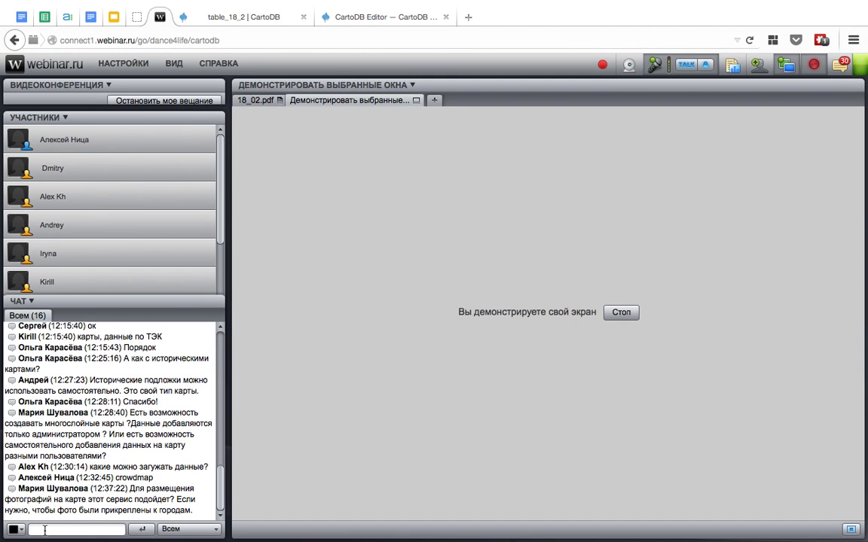
type("Мой карты Google")
key("Return")
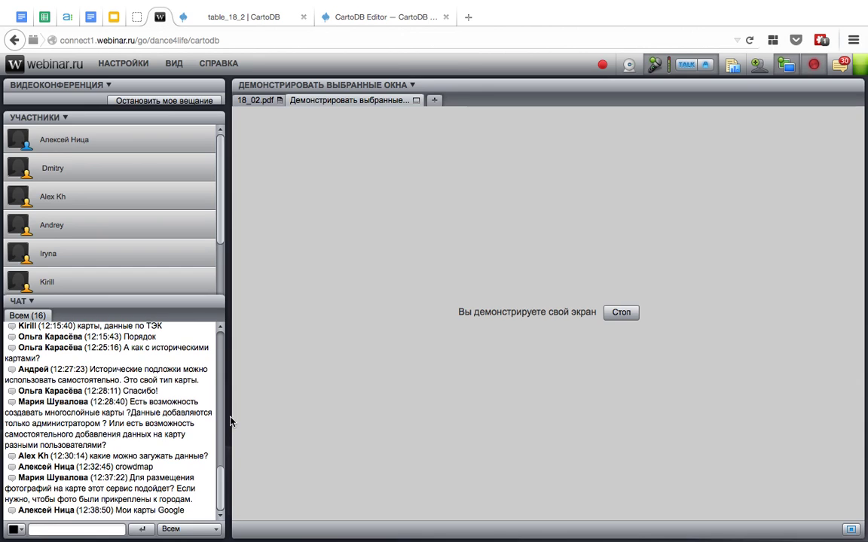
- Search Google for "мои карты google" in a new tab, view the Мои карты start page, and close it
mouse_move(325, 4)
left_click(469, 16)
type("vb")
key("BackSpace")
key("BackSpace")
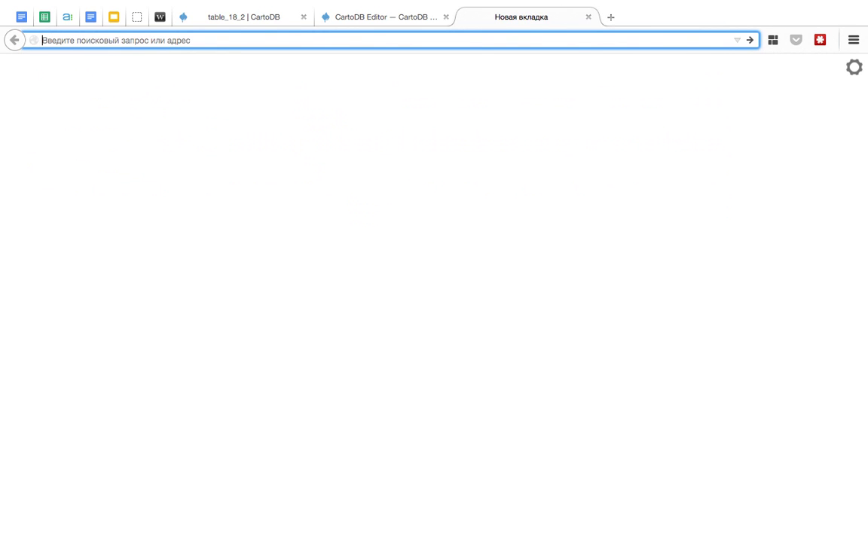
type("мои картыgoogle")
left_click(80, 40)
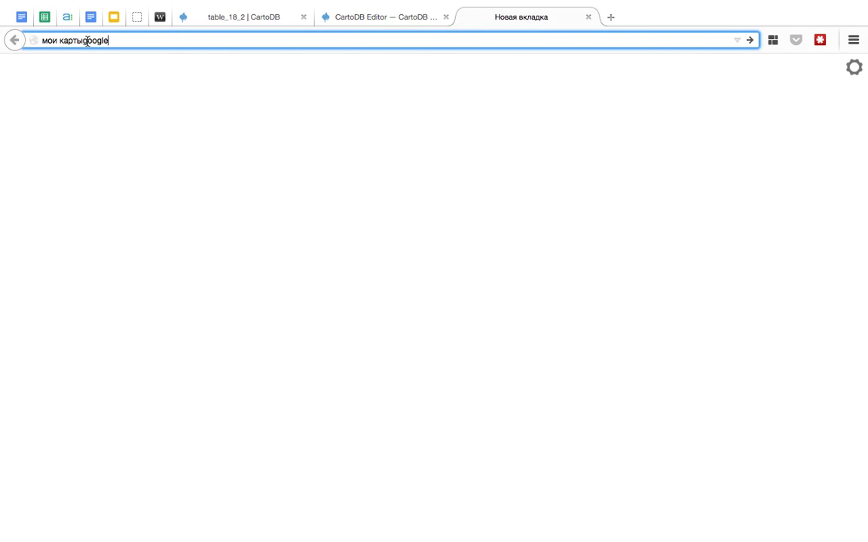
key("Return")
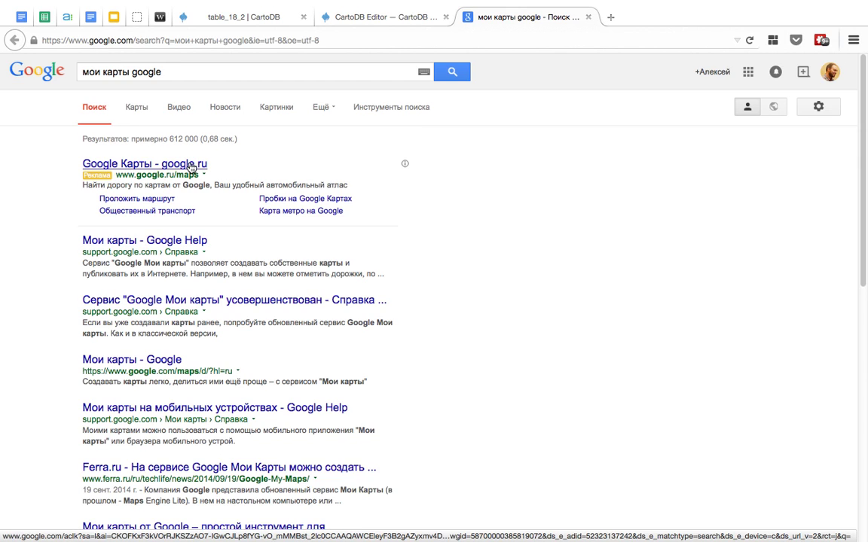
left_click(142, 363)
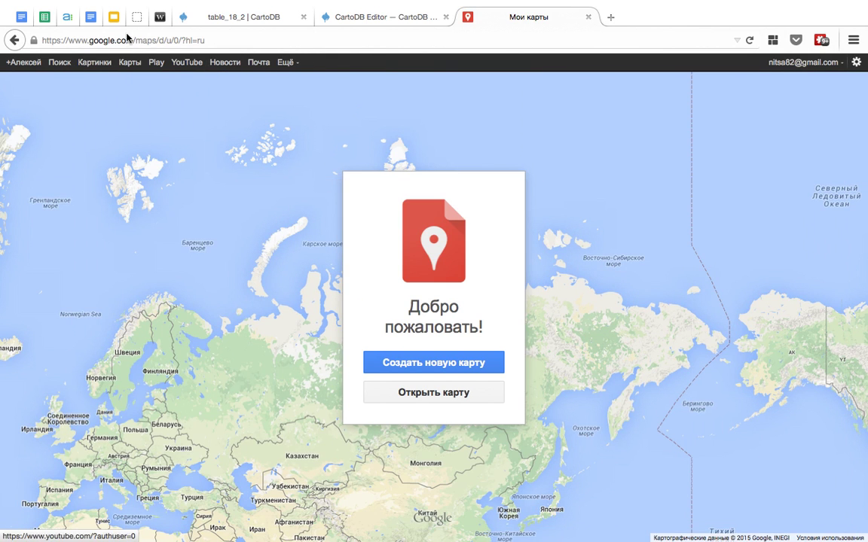
left_click(148, 40)
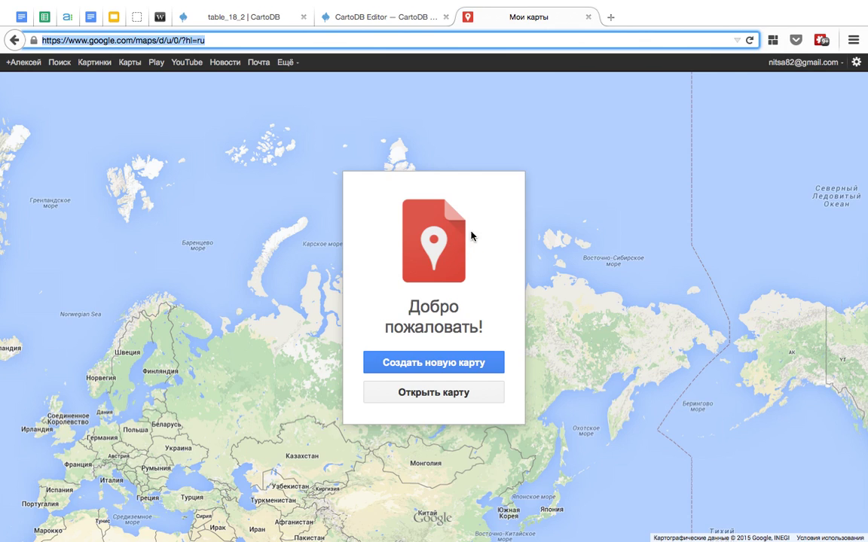
left_click(588, 17)
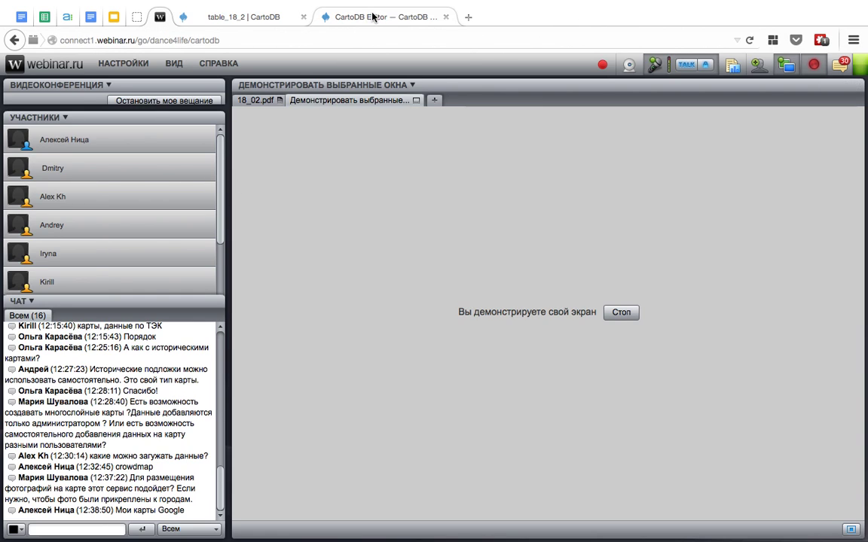
left_click(90, 16)
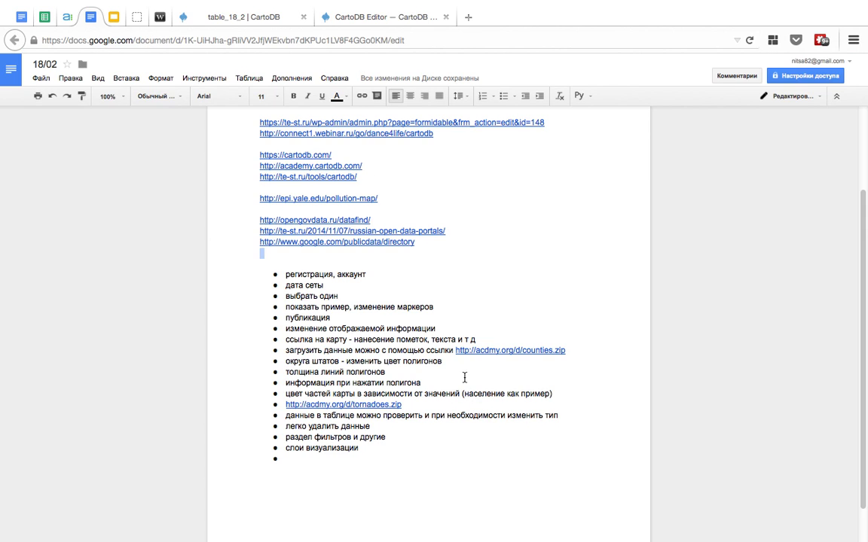
scroll(463, 369, "down", 1)
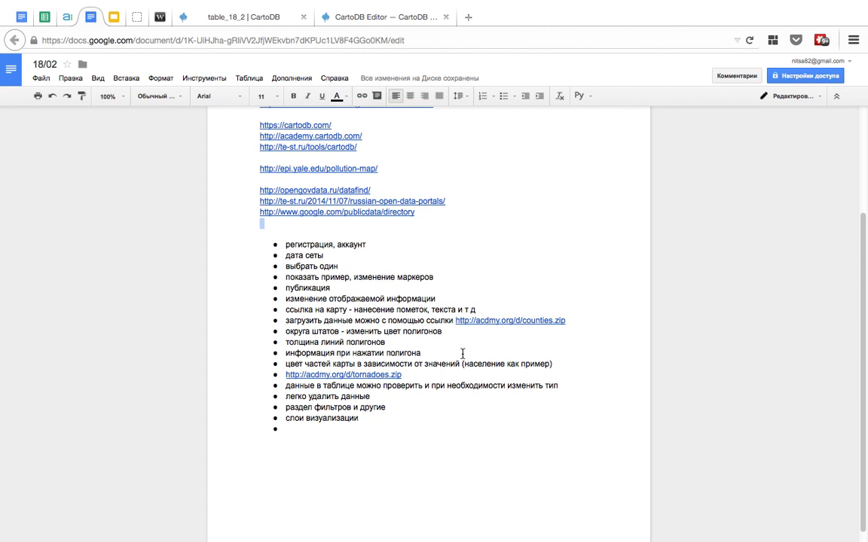
left_click_drag(403, 375, 284, 377)
key("ctrl+c")
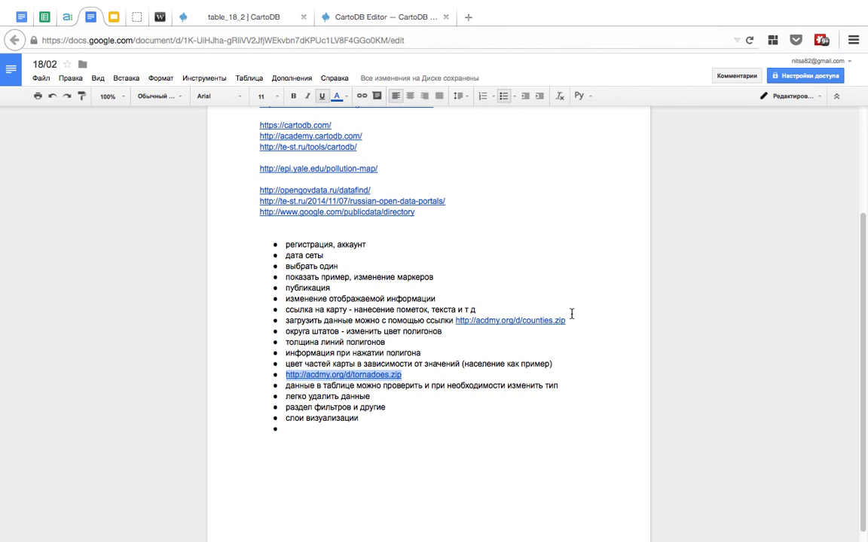
left_click(396, 16)
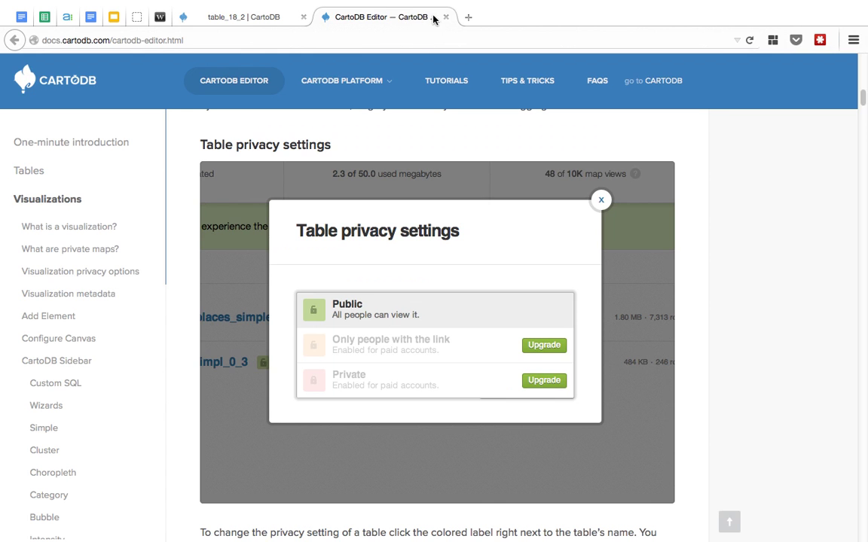
- Close the CartoDB documentation page and return to the tables dashboard, choosing a Wi-Fi network while it loads
left_click(446, 17)
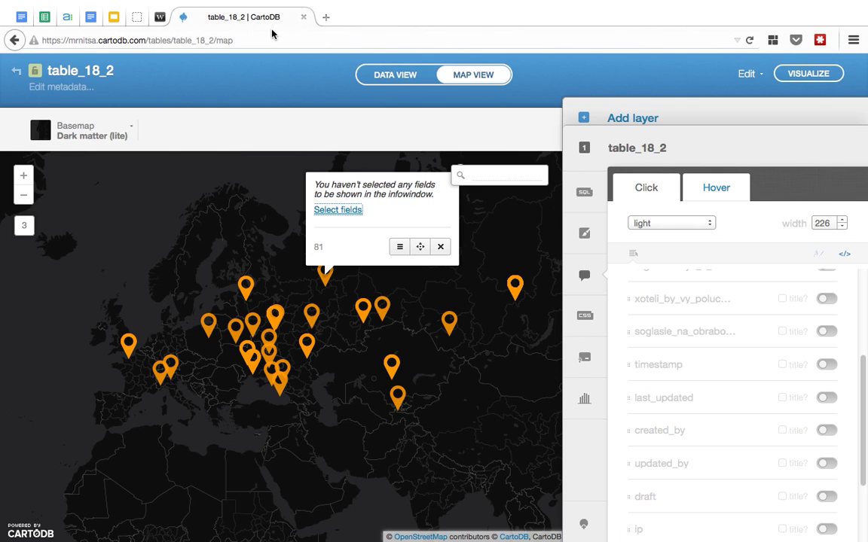
left_click(17, 69)
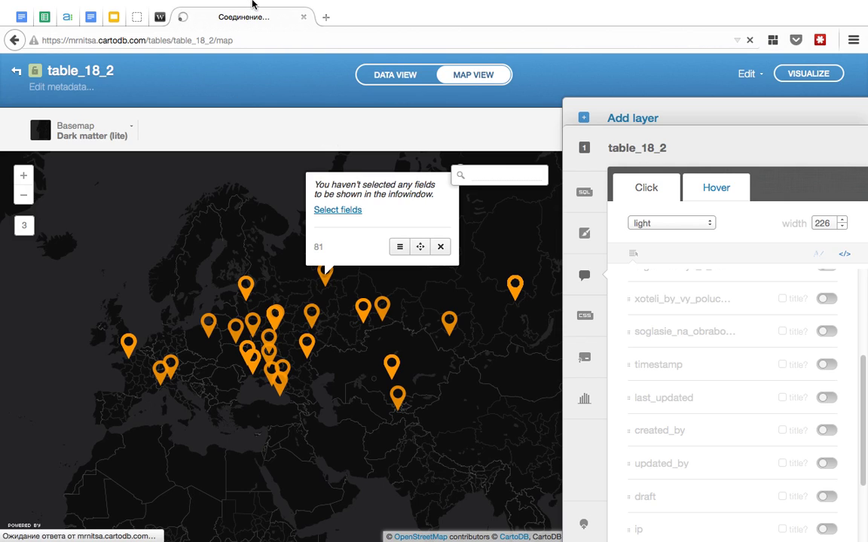
mouse_move(230, 4)
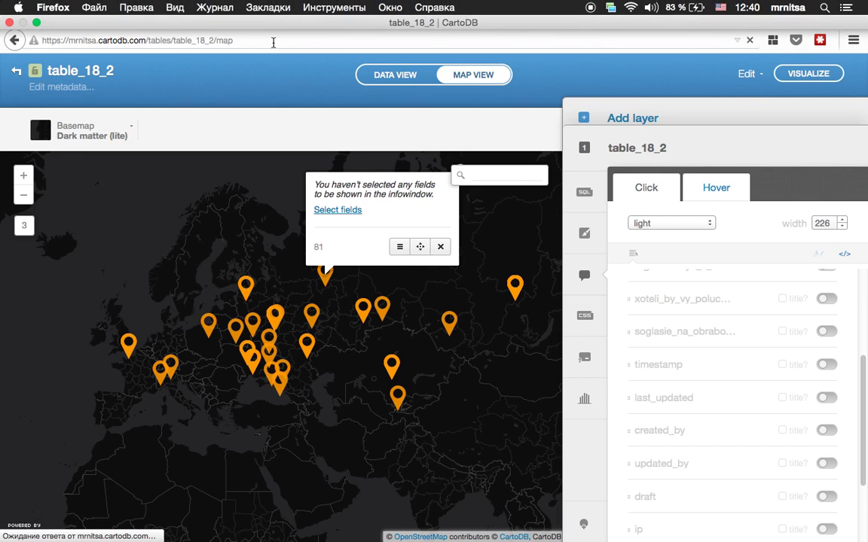
left_click(630, 8)
left_click(483, 56)
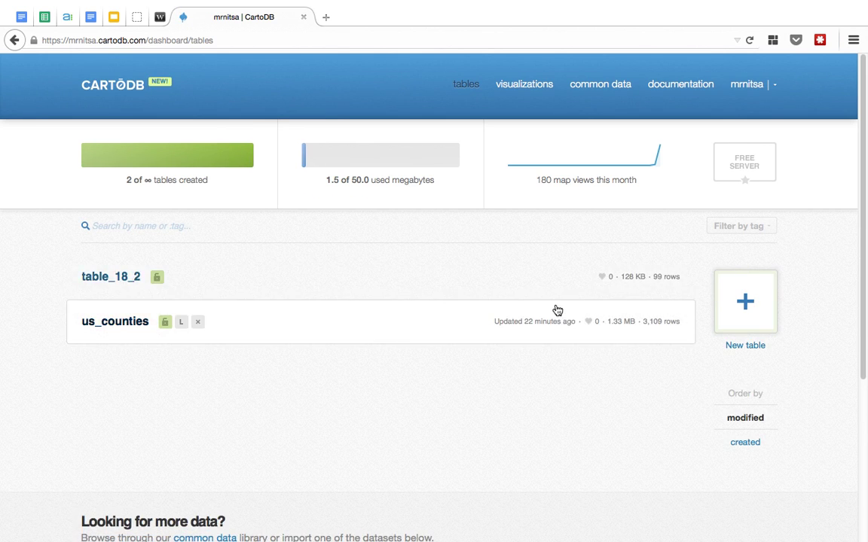
left_click(746, 302)
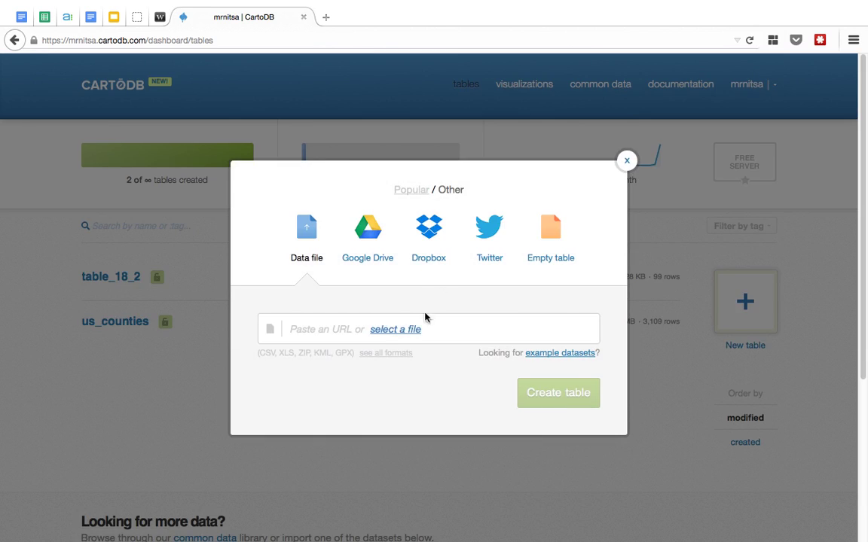
left_click(318, 329)
key("ctrl+v")
left_click(558, 415)
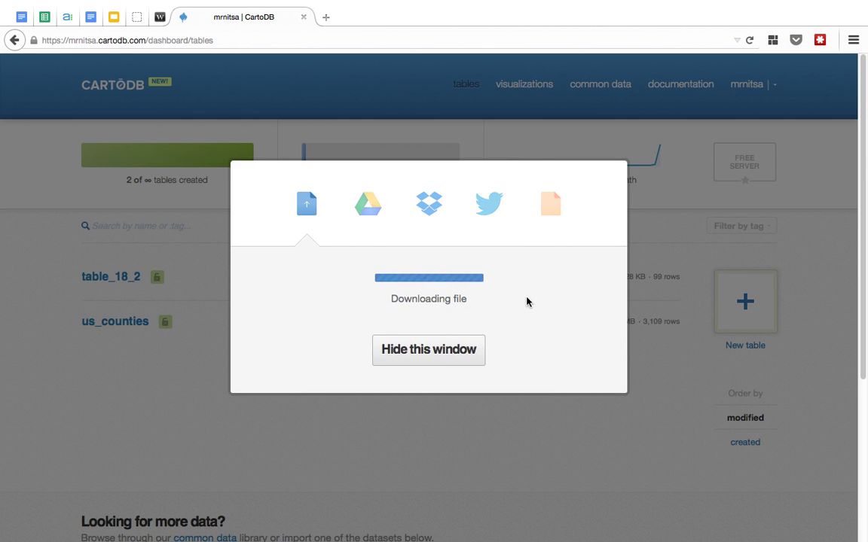
left_click(89, 17)
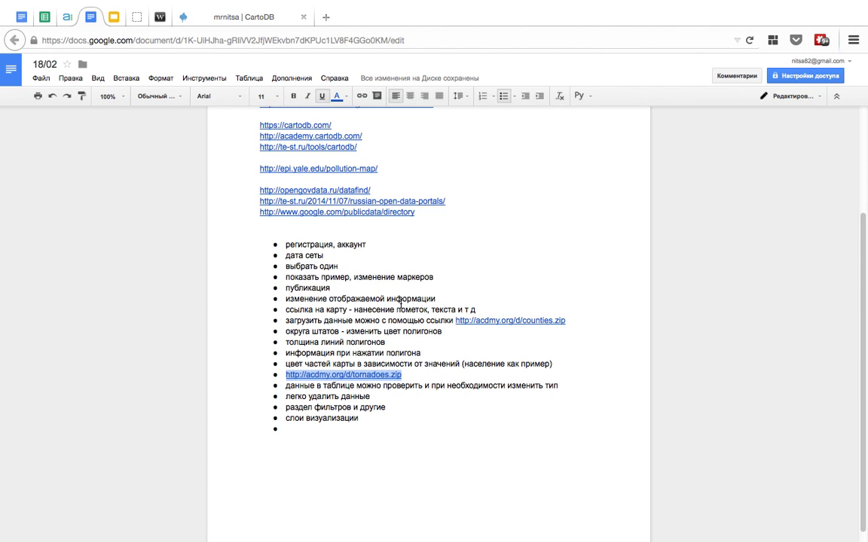
left_click(264, 17)
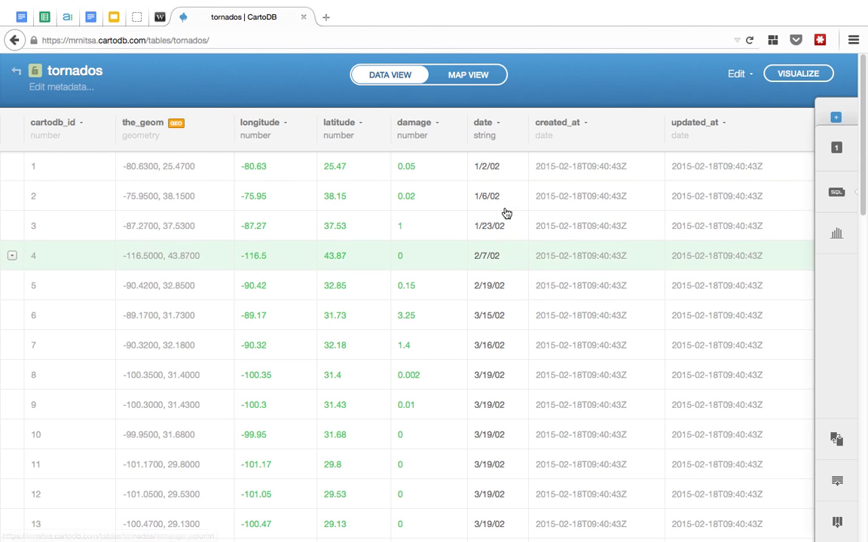
- Convert the tornados table's date column to the date type and accept the type change
left_click(499, 139)
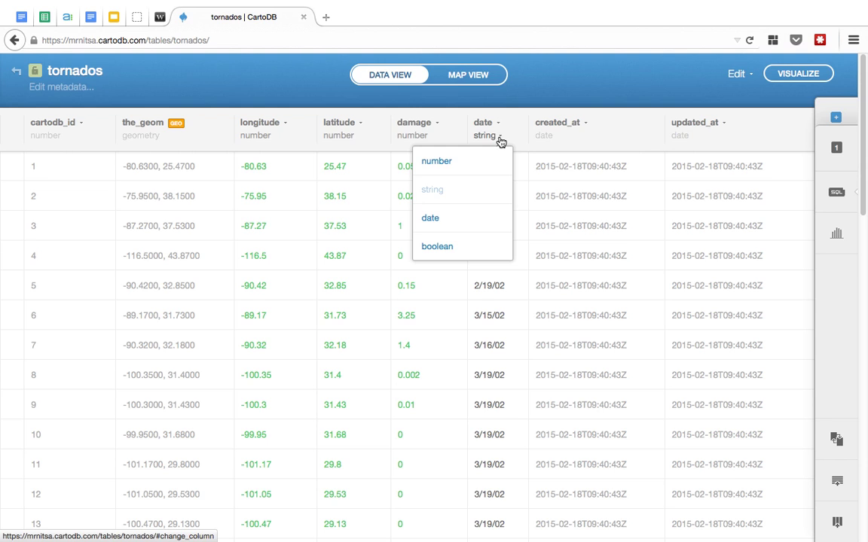
left_click(443, 218)
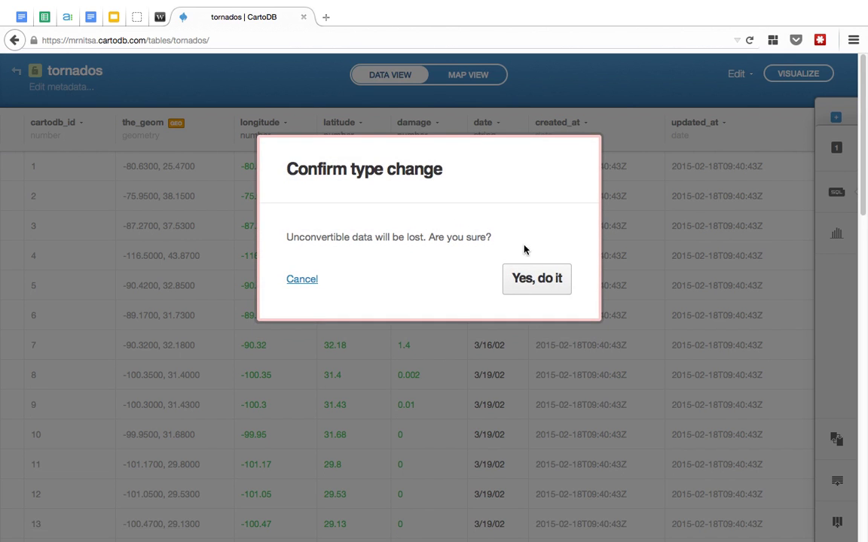
left_click(535, 280)
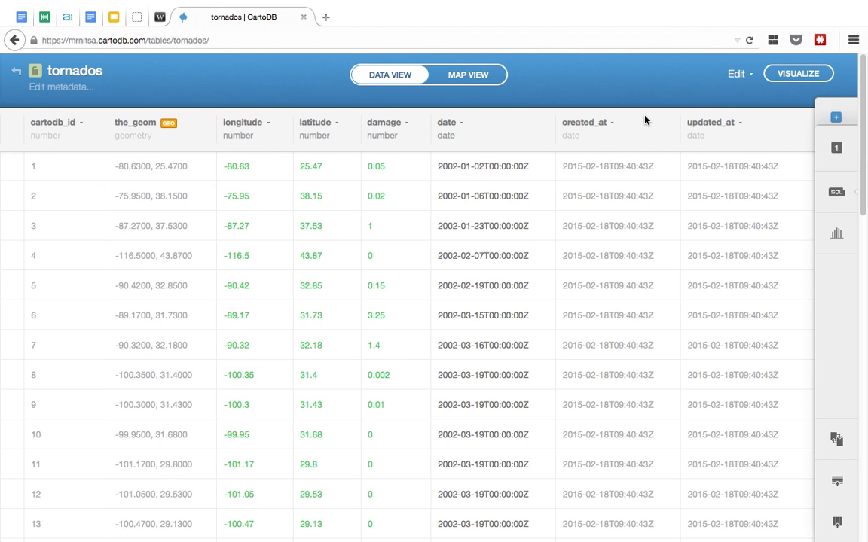
- Display the tornados table as a map, look over its points, and set the basemap to Dark matter
left_click(468, 78)
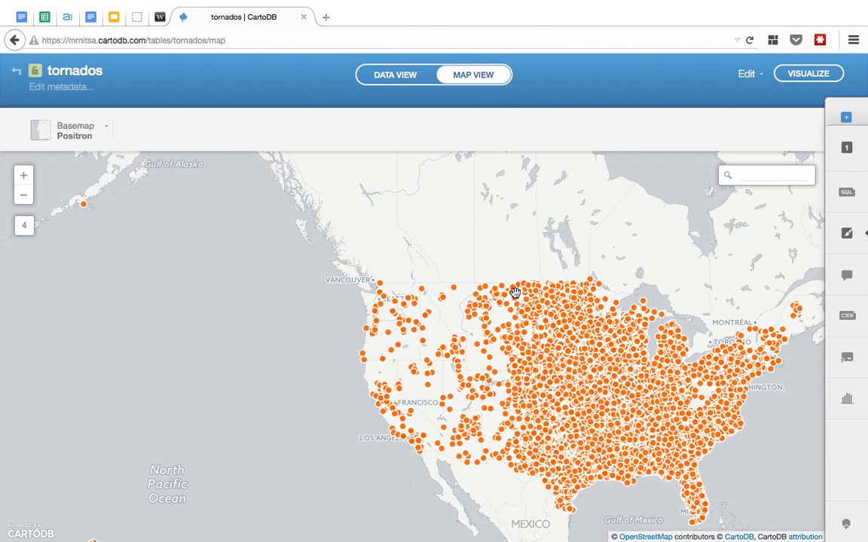
left_click_drag(515, 293, 343, 196)
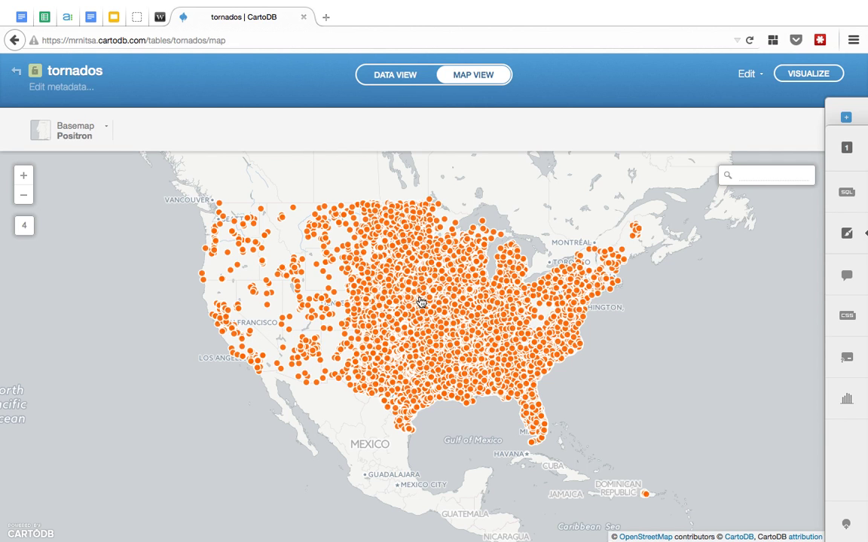
left_click_drag(418, 304, 613, 262)
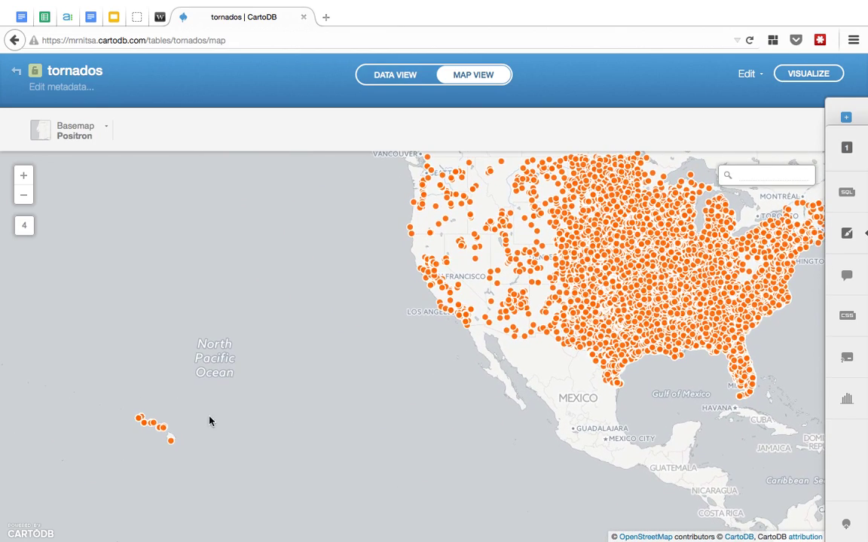
left_click_drag(464, 265, 430, 407)
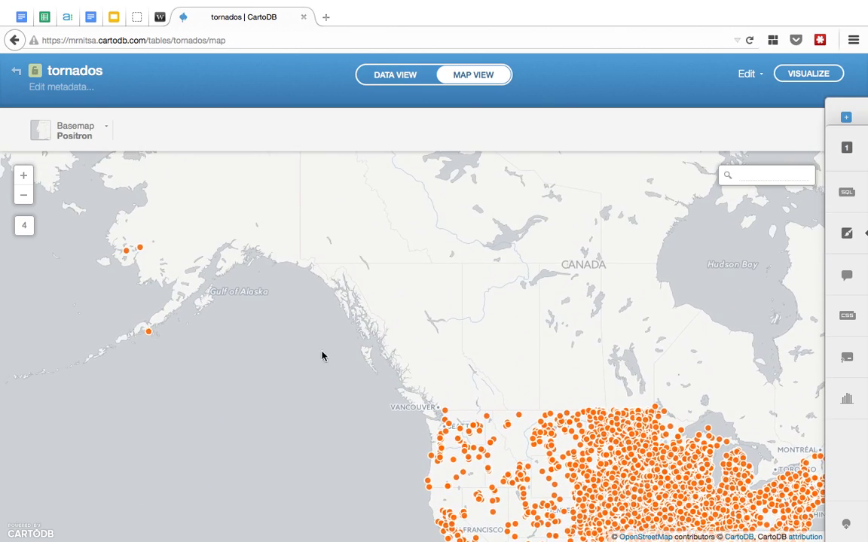
left_click_drag(346, 376, 189, 230)
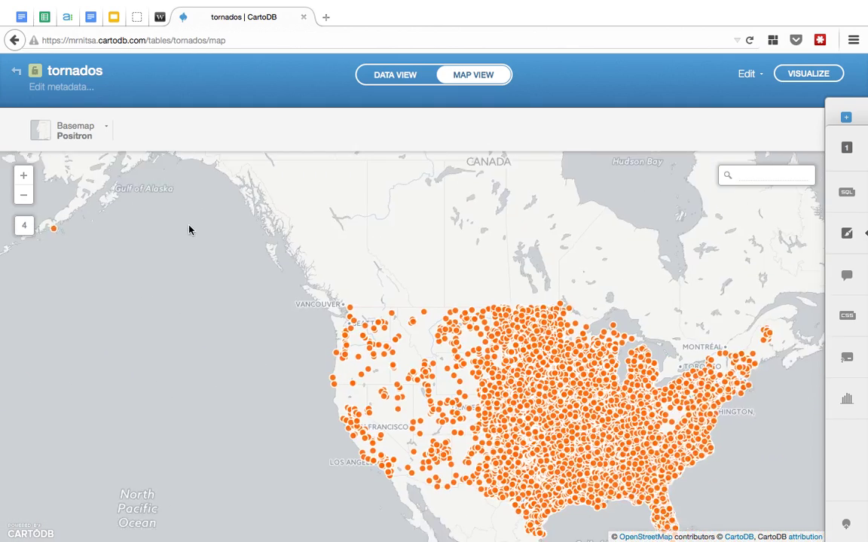
left_click_drag(345, 249, 442, 340)
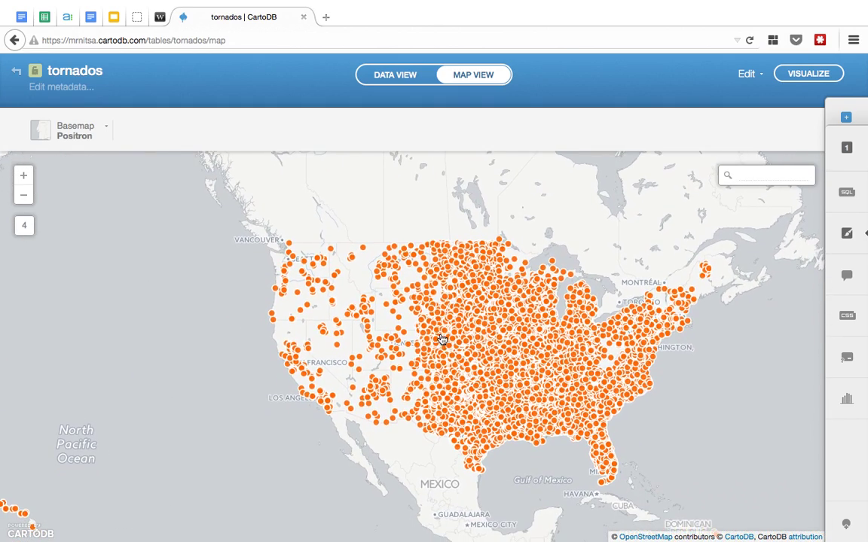
left_click(110, 130)
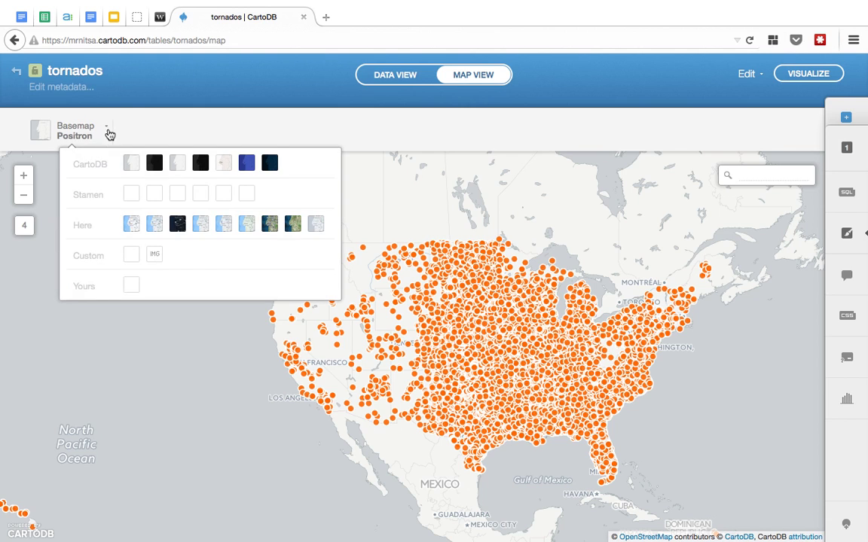
left_click(151, 163)
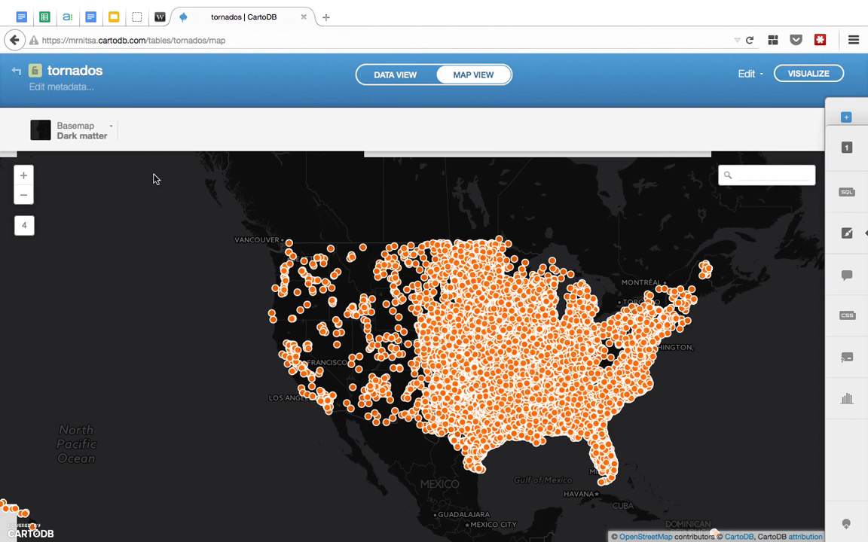
left_click_drag(180, 333, 145, 308)
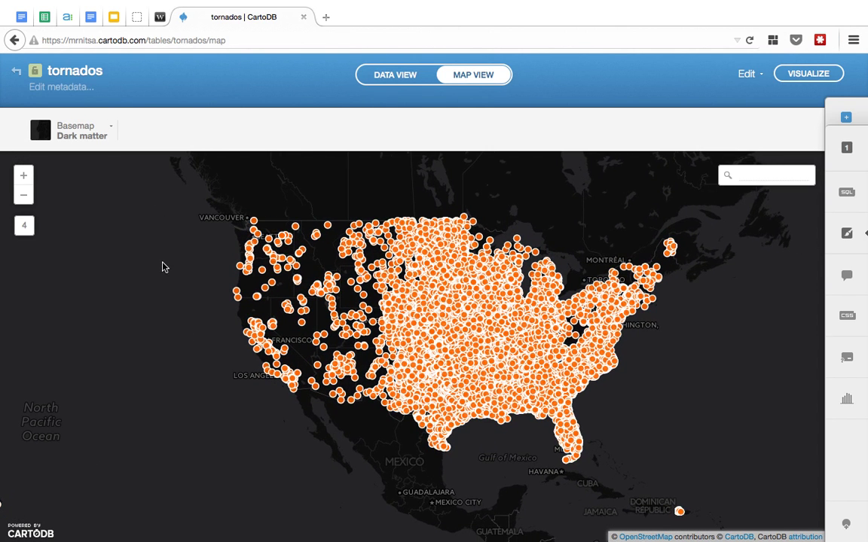
- Check the webinar.ru chat for participants' questions and return to the tornados map
left_click(160, 17)
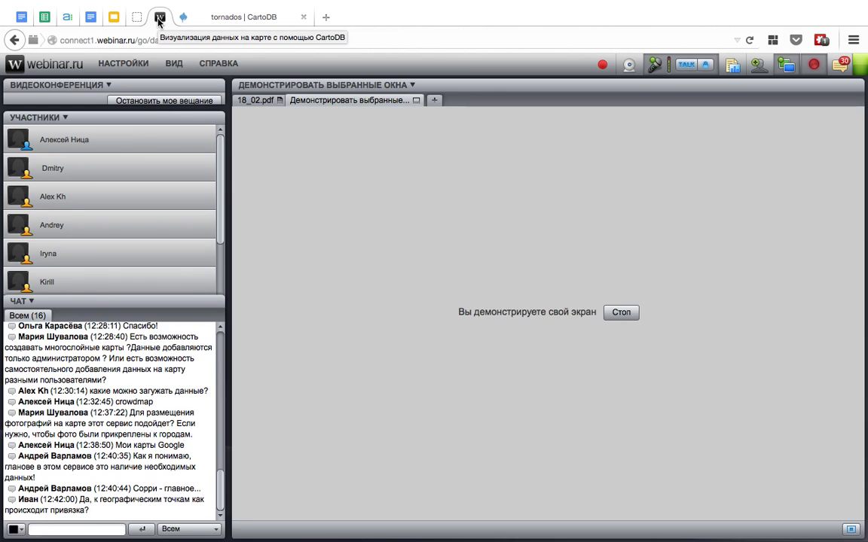
left_click(231, 21)
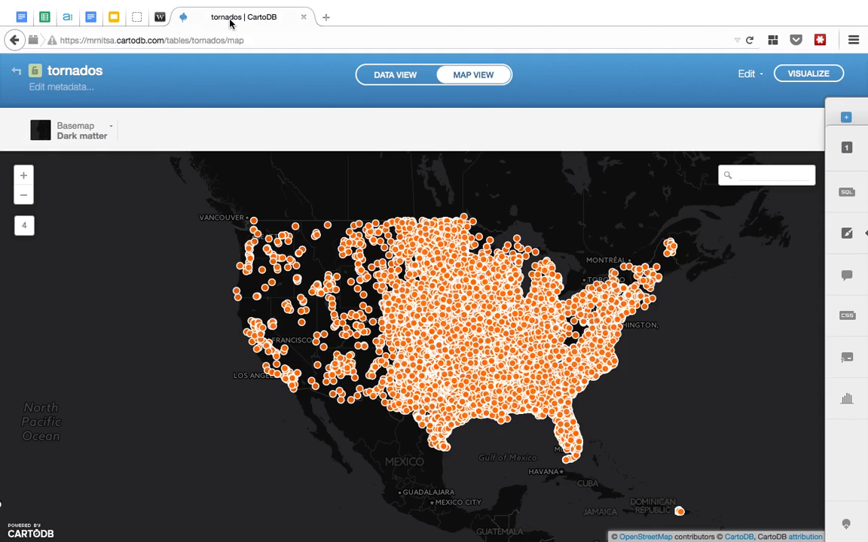
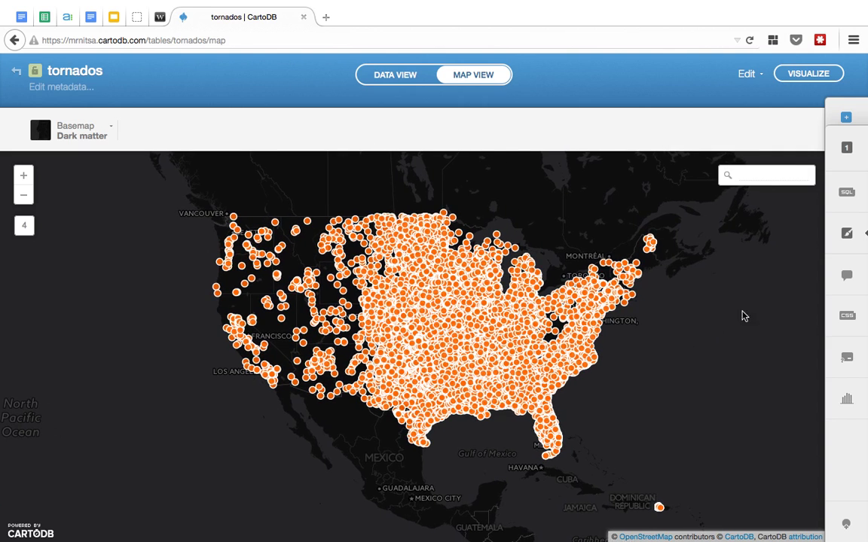
- Enable the date and damage fields in the tornados layer's click infowindow and open it on one map point
left_click(838, 241)
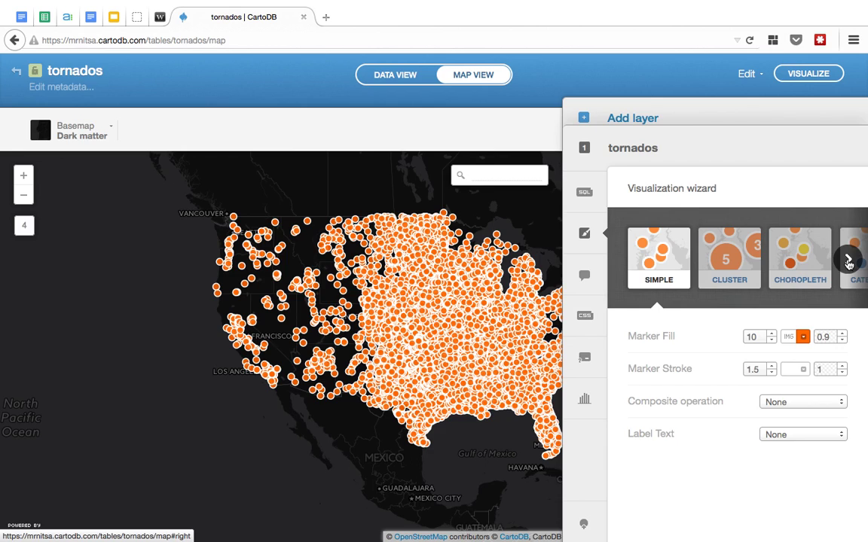
left_click(584, 193)
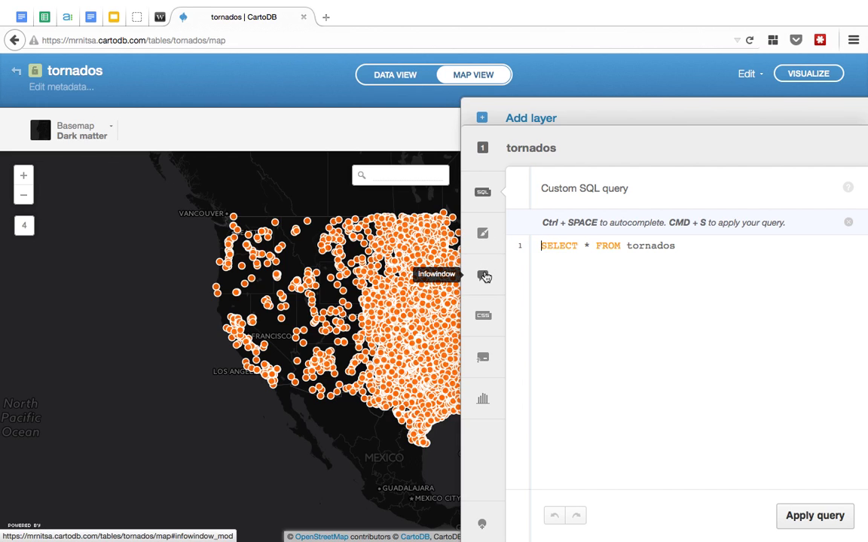
left_click(484, 277)
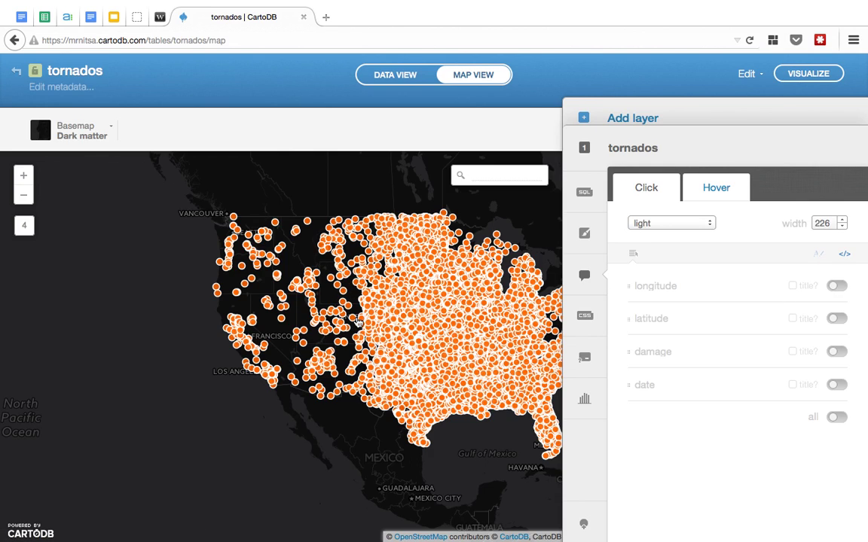
left_click(837, 384)
left_click(840, 357)
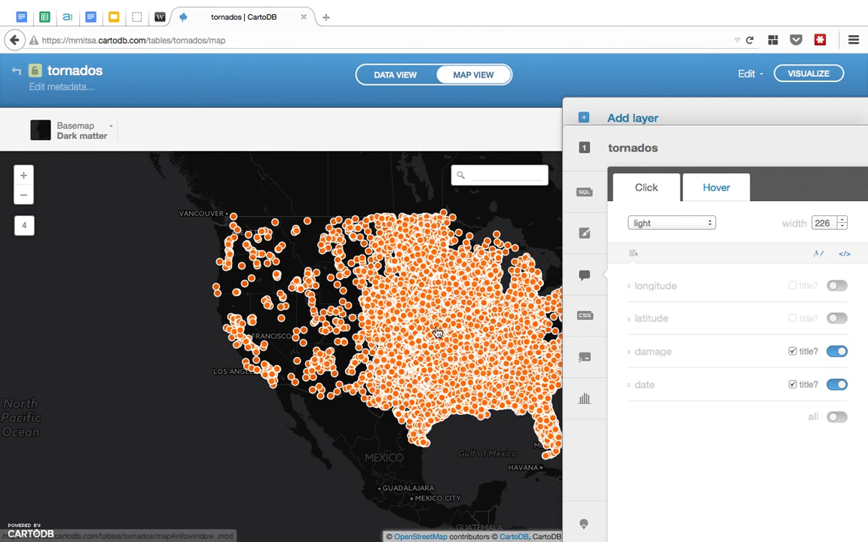
left_click(397, 345)
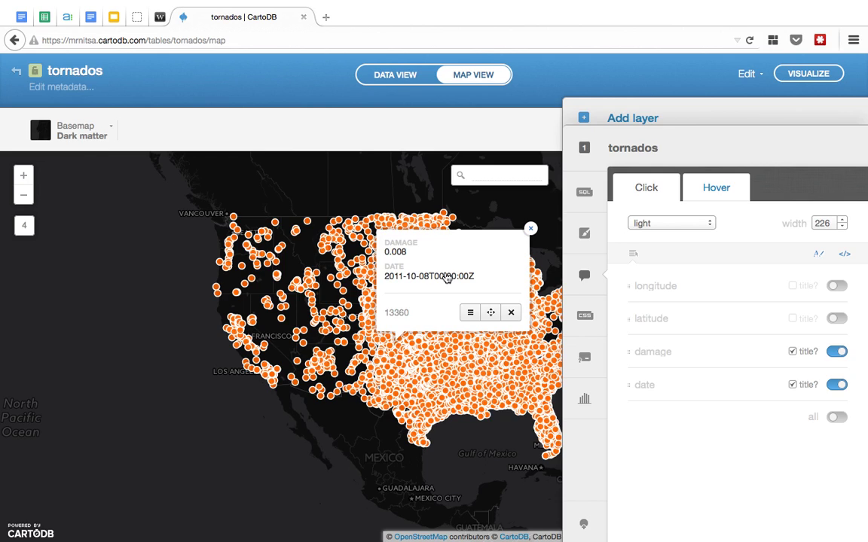
- Try the header yellow, header green, dark and light infowindow styles, and settle on header blue
left_click(684, 224)
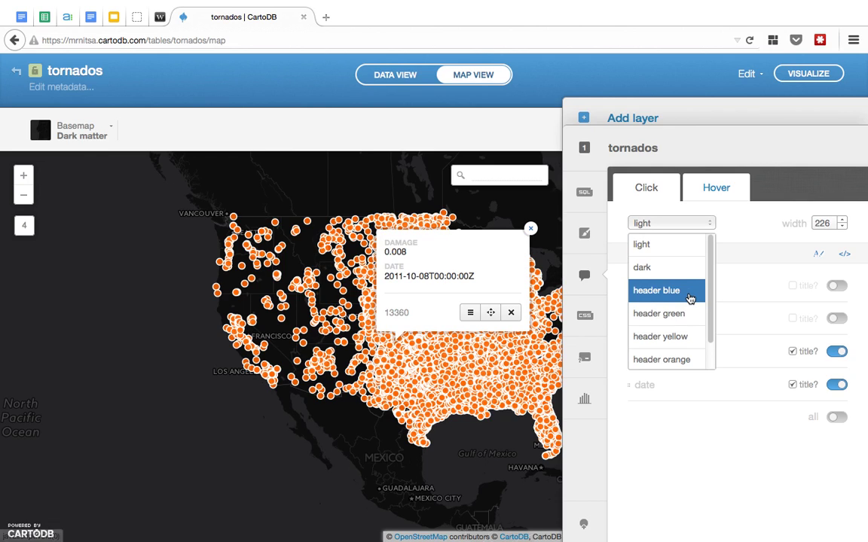
left_click(690, 299)
left_click(682, 225)
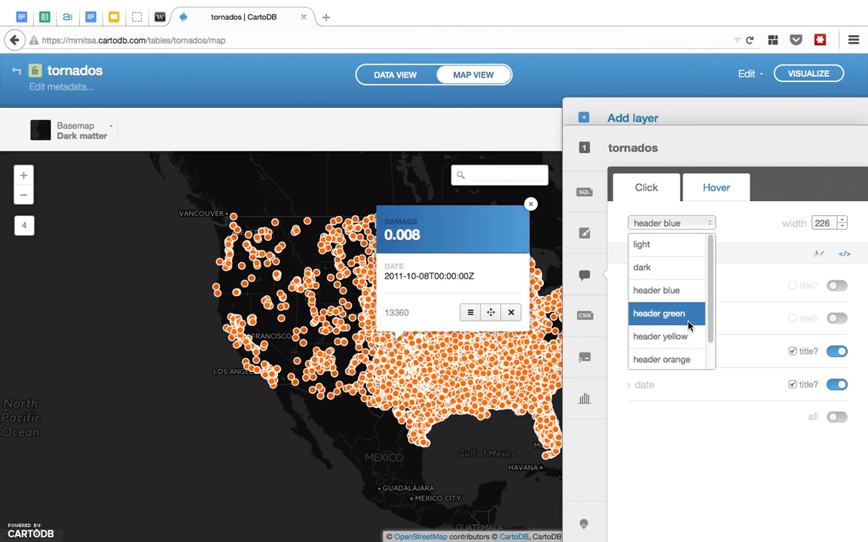
left_click(660, 337)
left_click(679, 225)
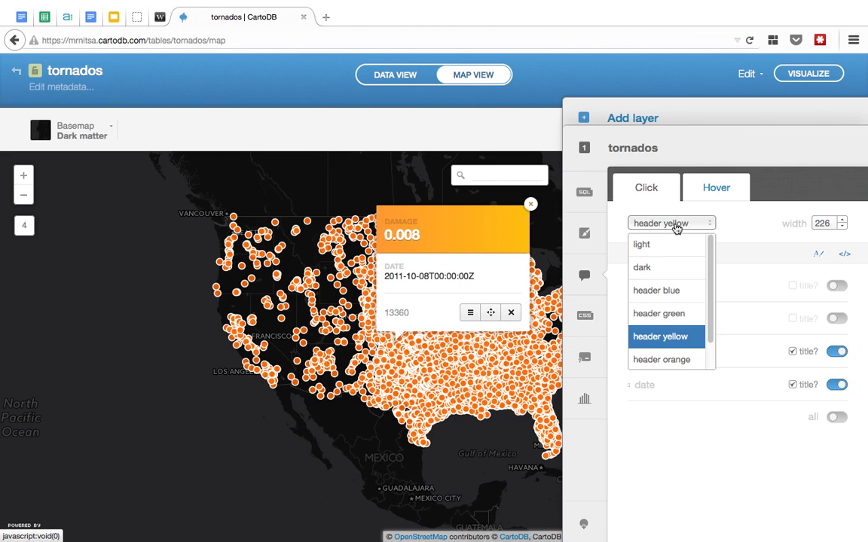
left_click(675, 316)
left_click(649, 226)
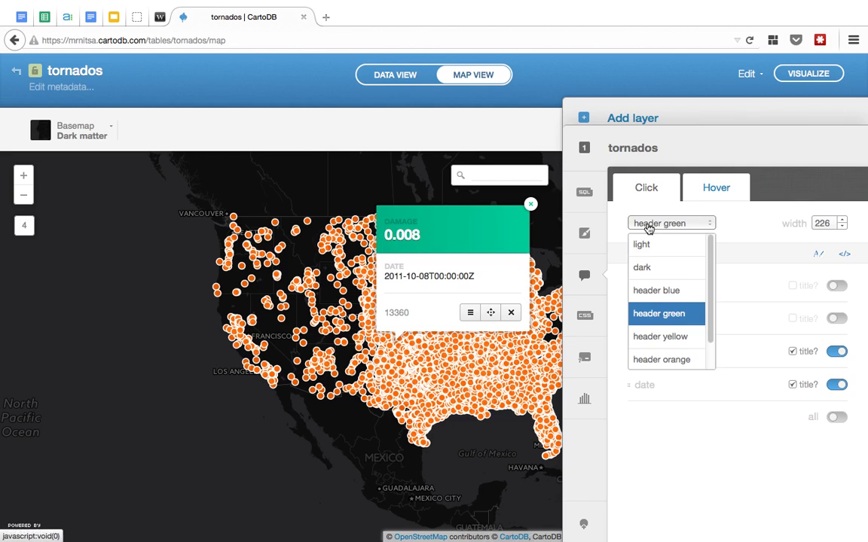
left_click(663, 268)
left_click(670, 224)
left_click(668, 245)
left_click(681, 222)
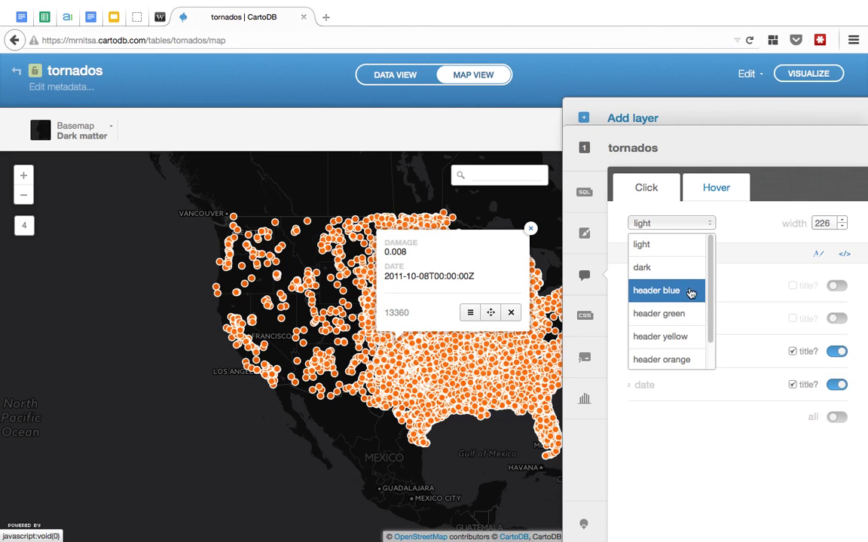
left_click(690, 292)
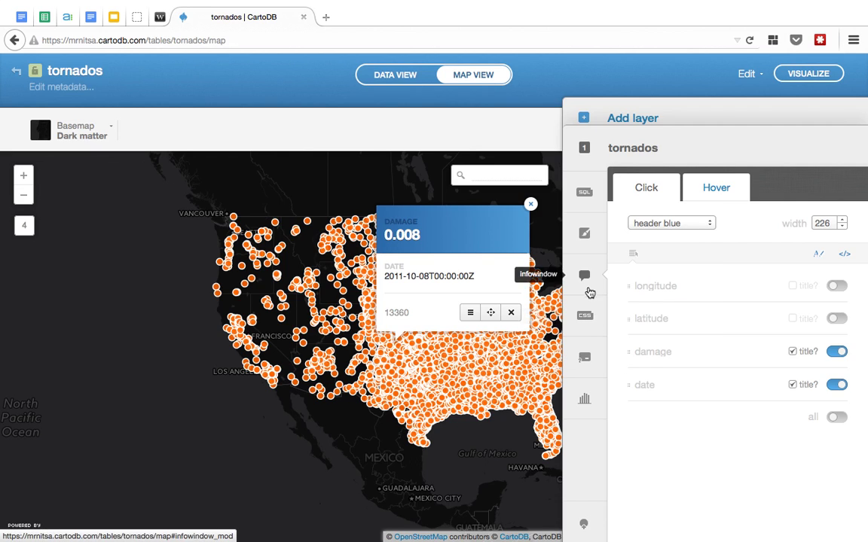
- Look through the tornados layer's CartoCSS code and the template options available for its legend
left_click(585, 316)
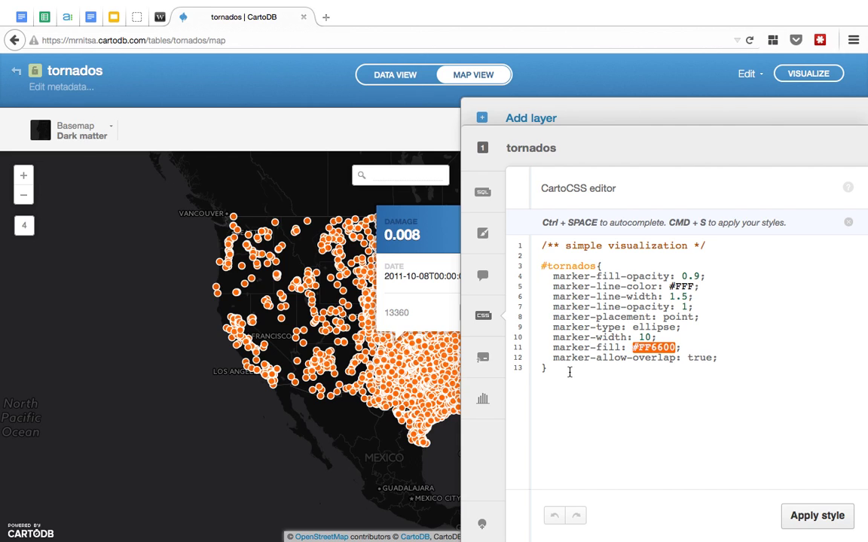
left_click(497, 368)
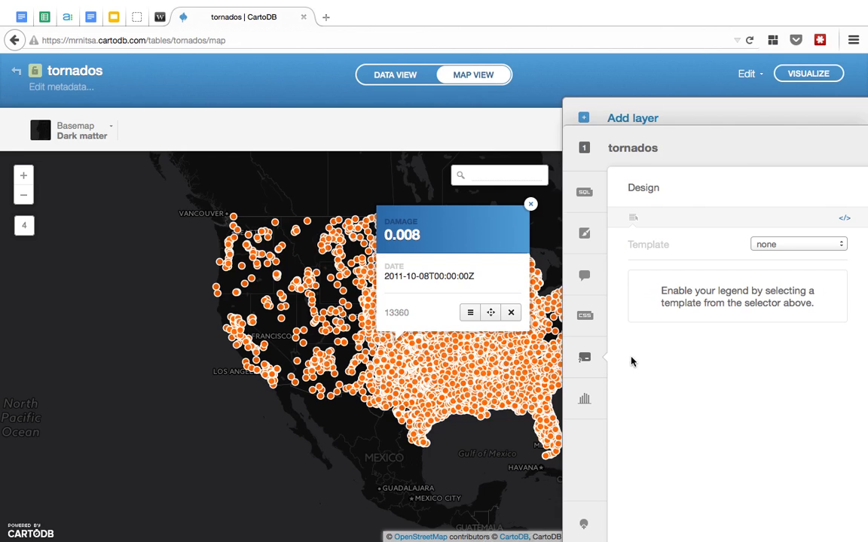
left_click(801, 251)
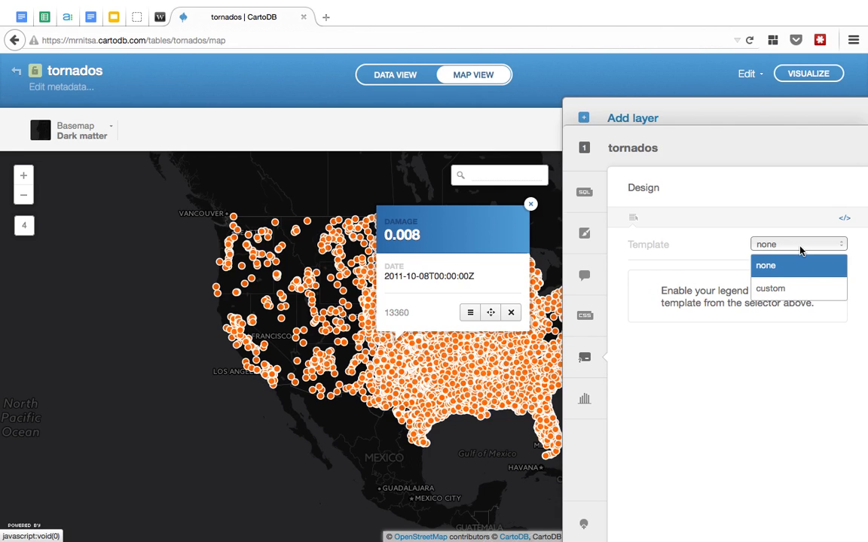
left_click(746, 281)
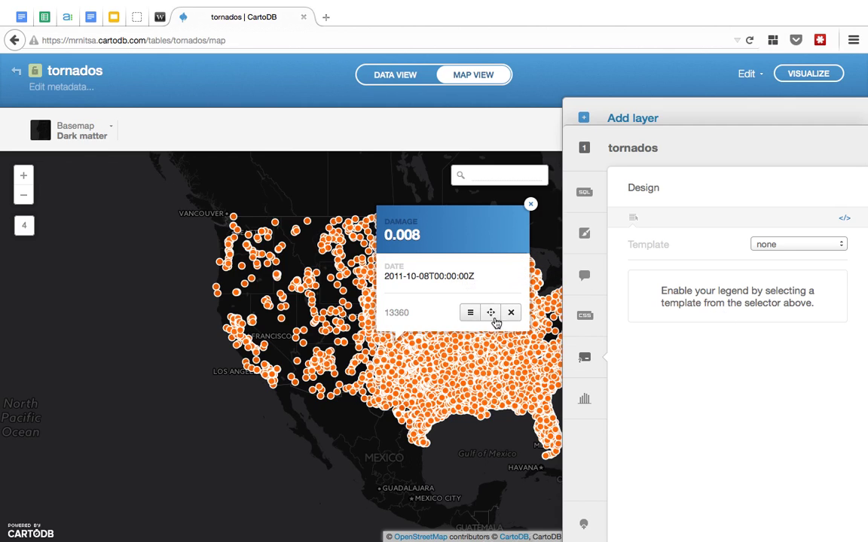
- Add a filter on the damage column to the tornados layer
left_click(586, 400)
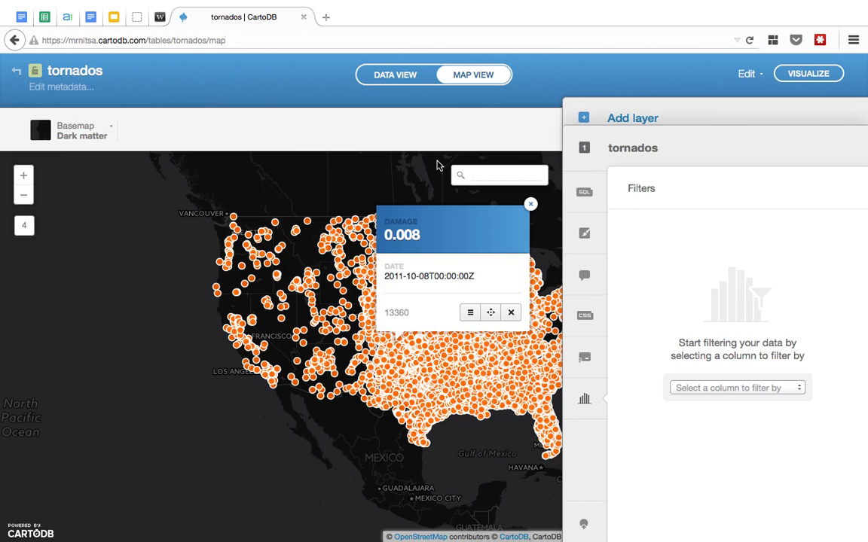
left_click(775, 387)
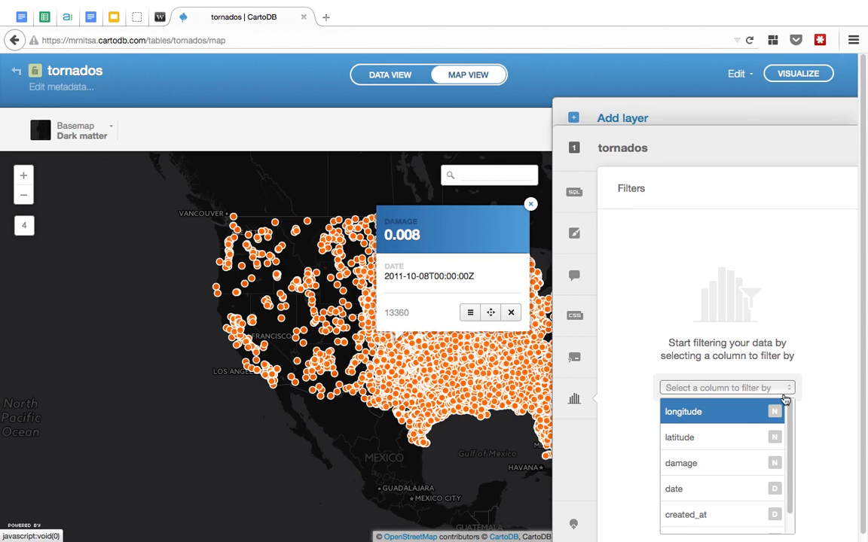
scroll(787, 422, "down", 1)
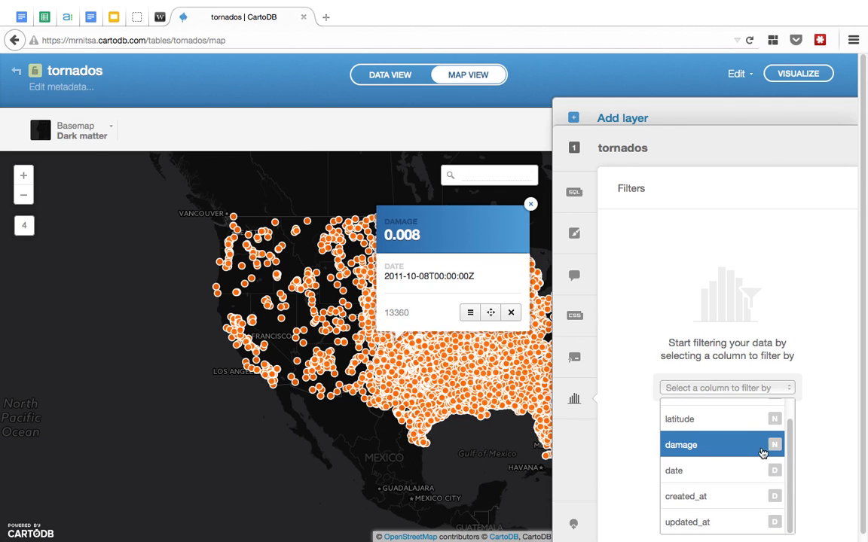
left_click(711, 447)
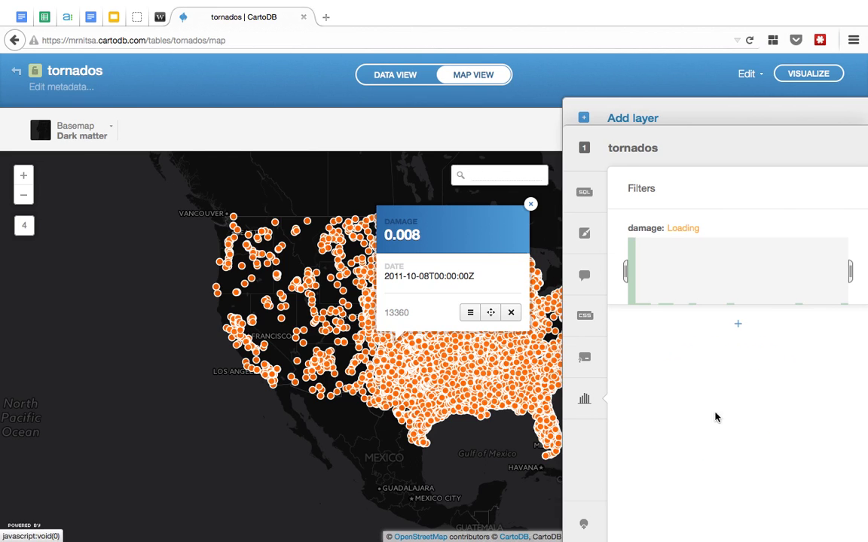
- Try lowering the damage filter's upper limit to 1158.66 and 289.67, and restore the full range up to 2800.10
left_click_drag(653, 281, 625, 271)
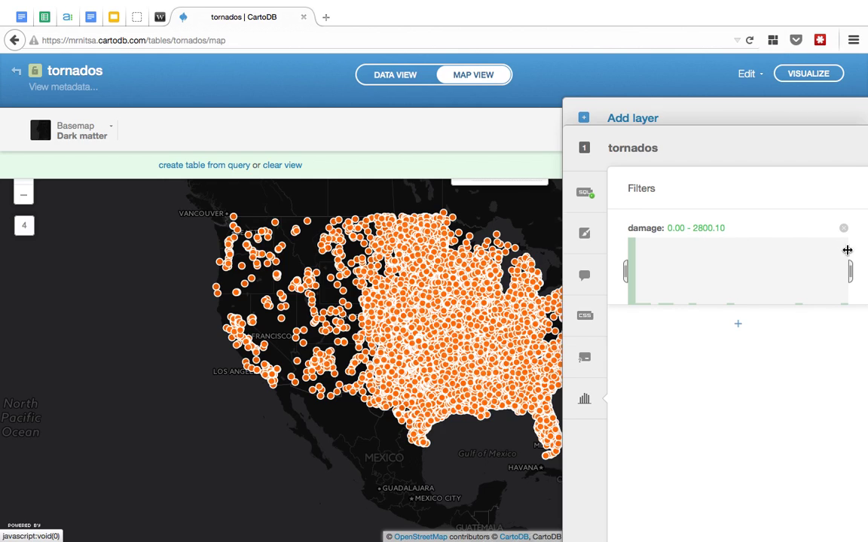
left_click_drag(848, 270, 720, 271)
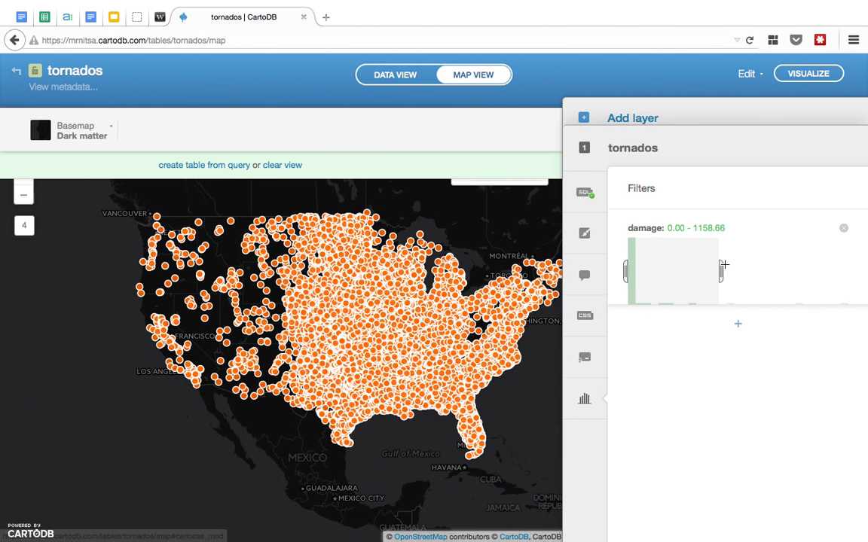
left_click_drag(721, 270, 652, 270)
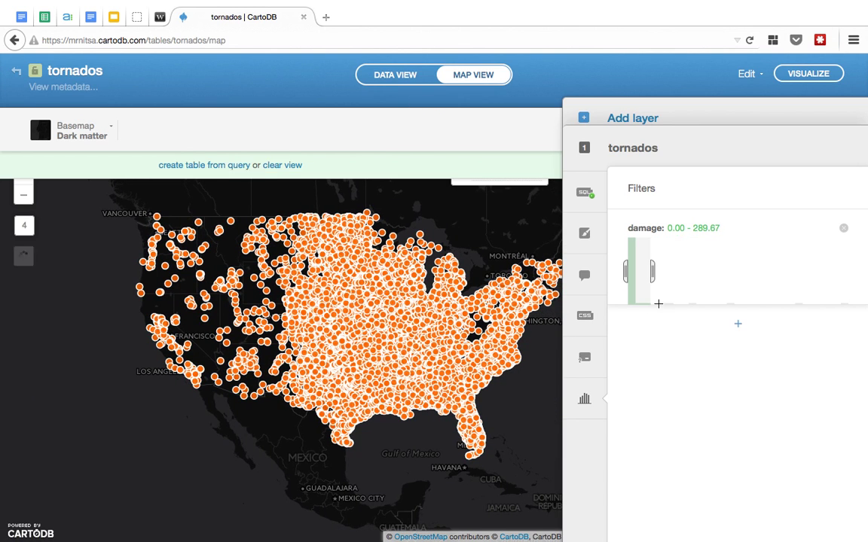
left_click_drag(653, 269, 849, 270)
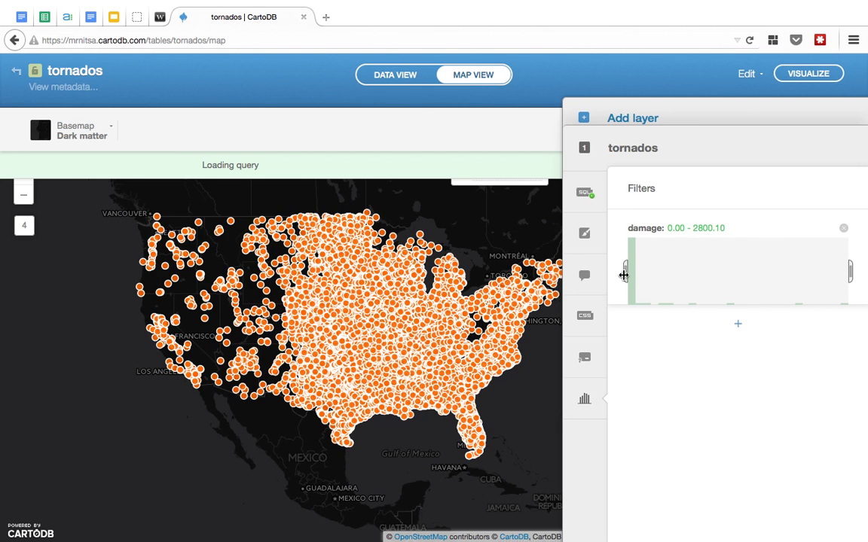
- Raise the damage filter's lower limit to 1200, and reduce it in stages through 800, 600 and 400 to 300
left_click_drag(625, 271, 722, 273)
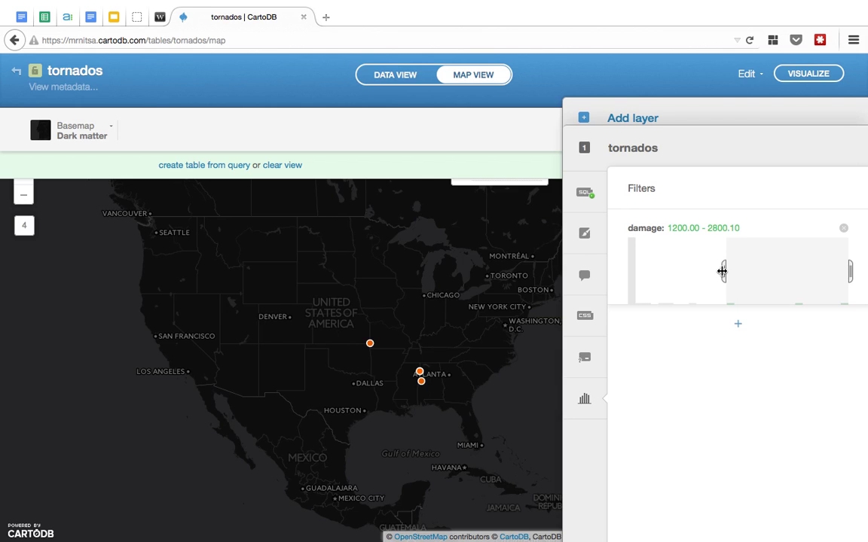
left_click_drag(722, 271, 688, 273)
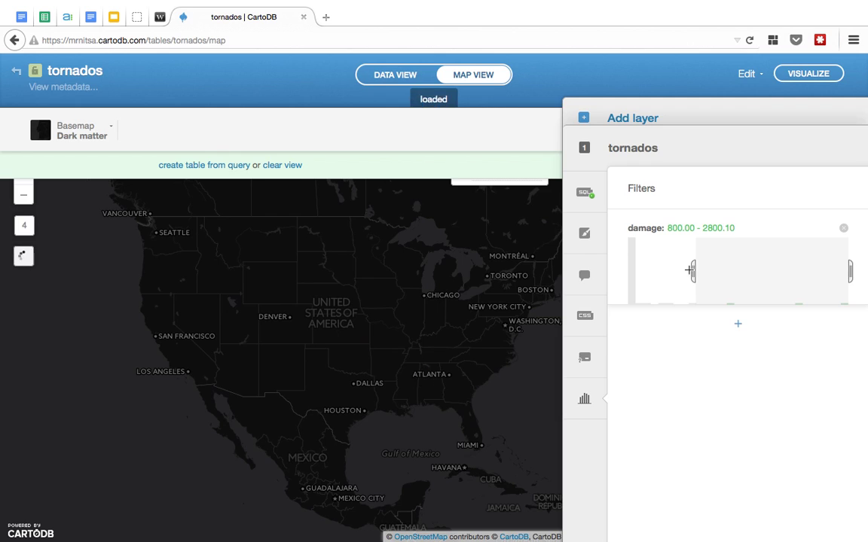
left_click_drag(694, 271, 678, 272)
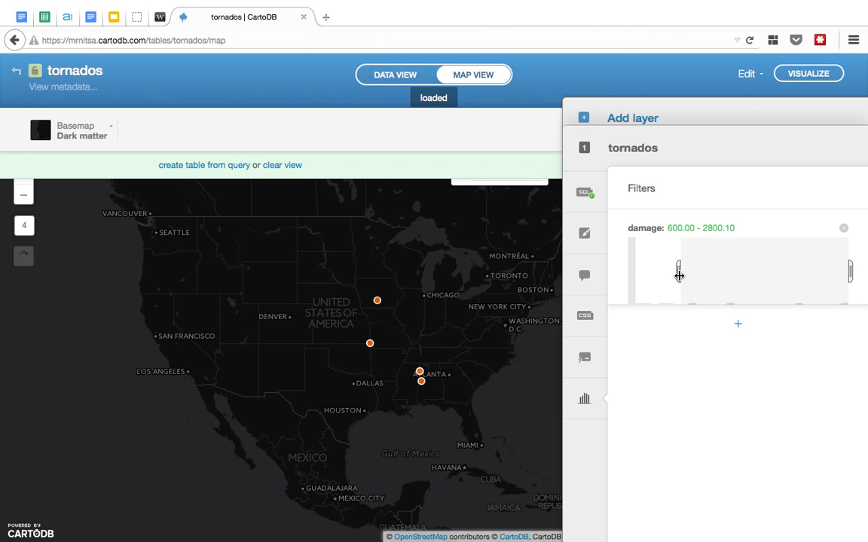
left_click_drag(680, 273, 659, 273)
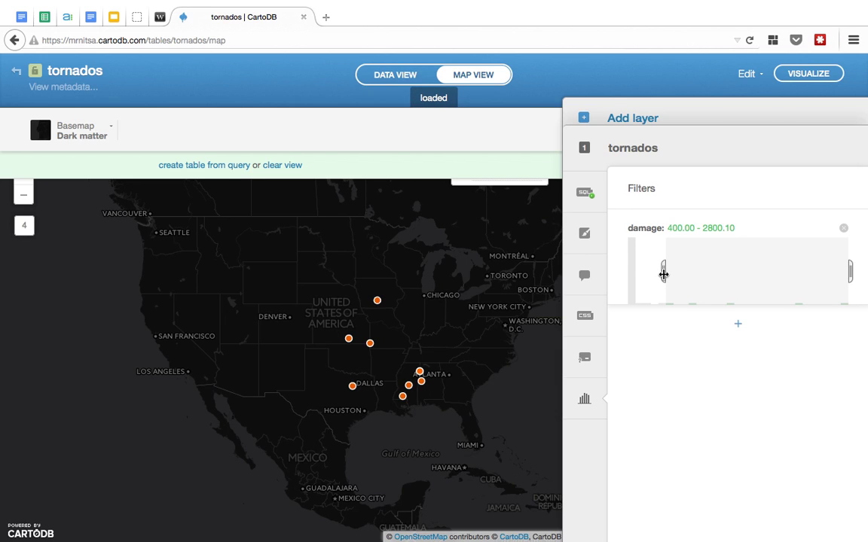
left_click_drag(662, 274, 654, 274)
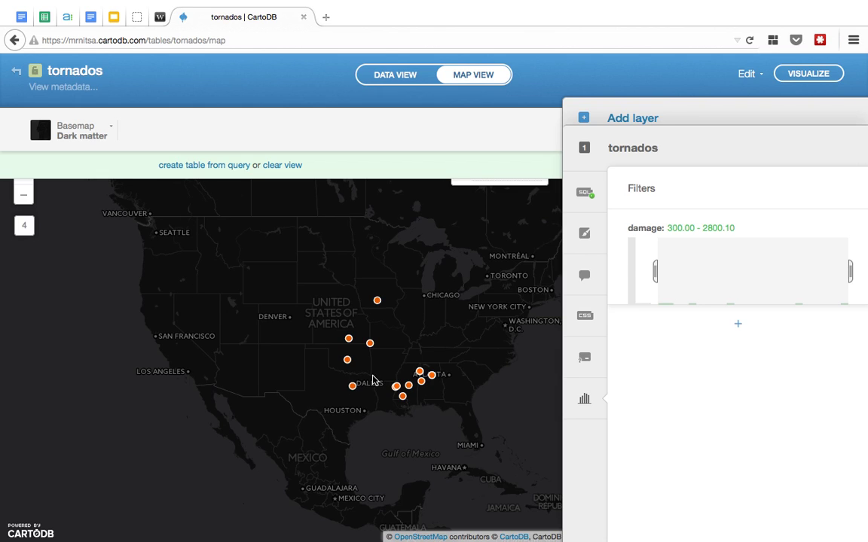
- Save the filtered tornados map as a visualization named "second" and look over its points
left_click(813, 77)
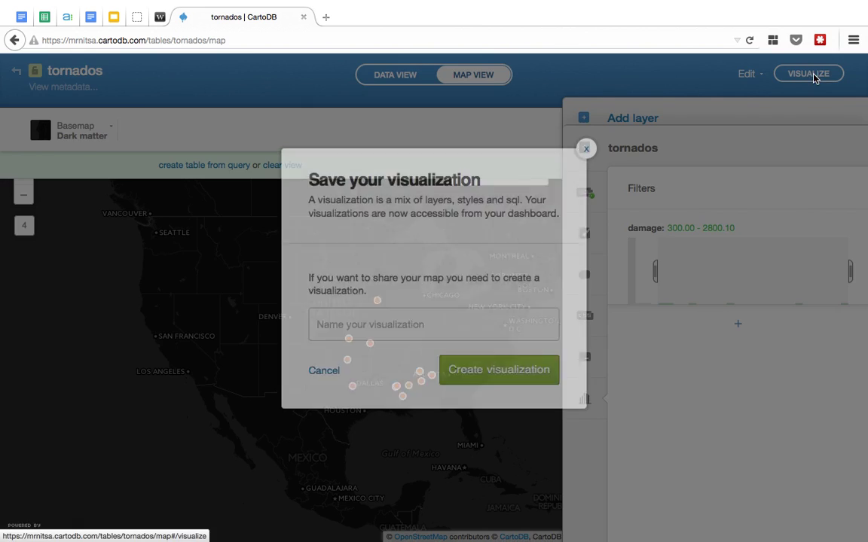
left_click(431, 316)
type("seconf")
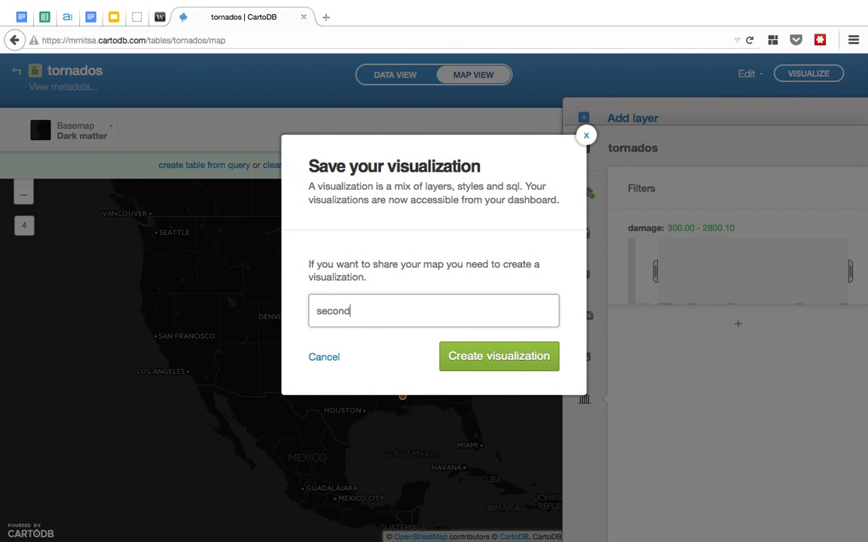
left_click(465, 345)
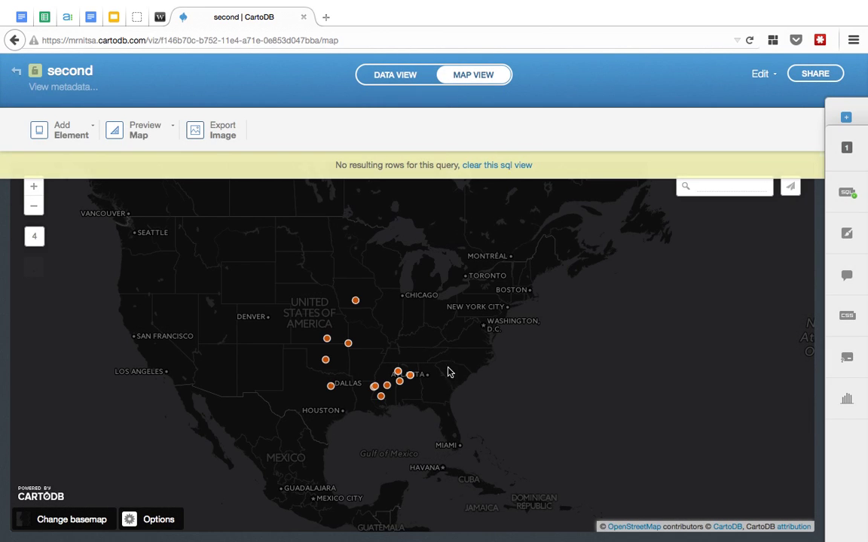
left_click_drag(454, 349, 472, 355)
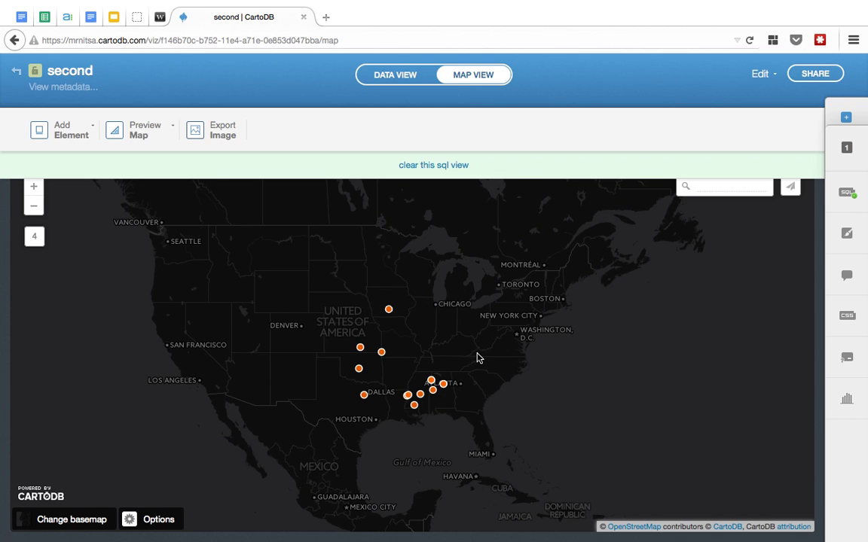
left_click_drag(468, 358, 484, 349)
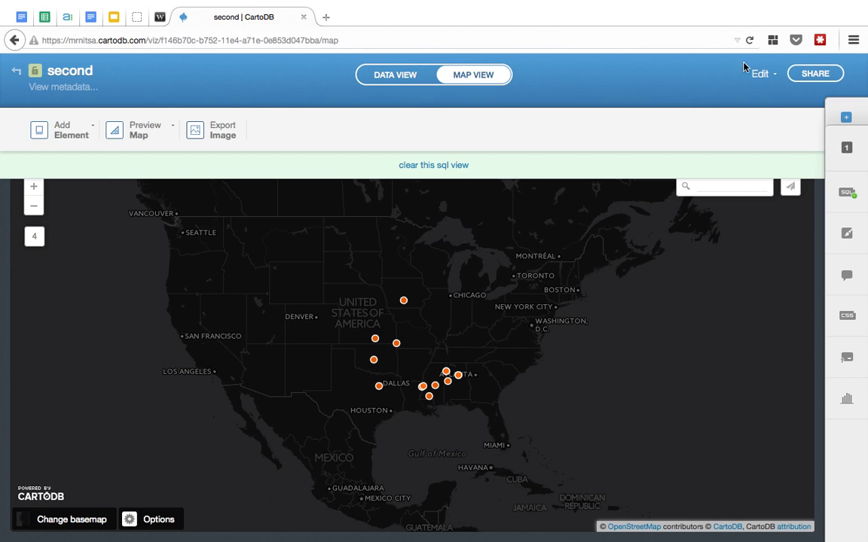
- Return to the visualizations dashboard and reopen the "second" visualization in its map view
left_click(16, 71)
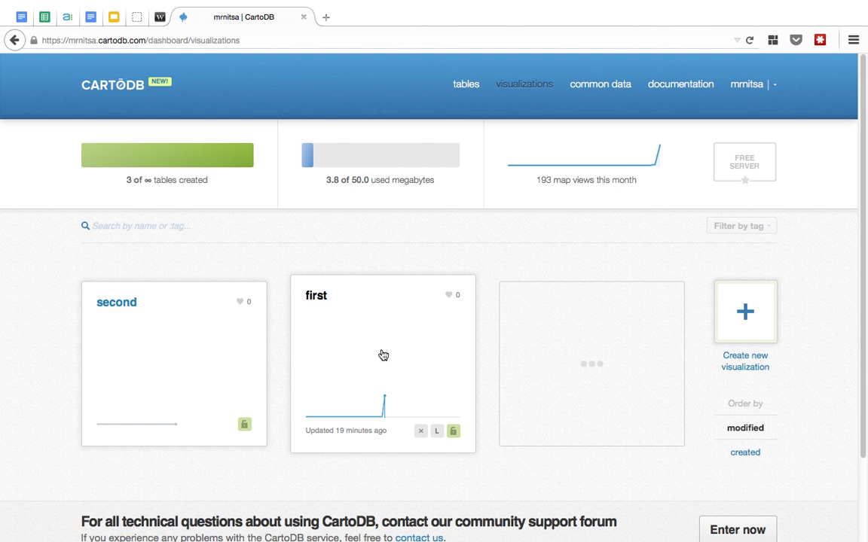
left_click(203, 354)
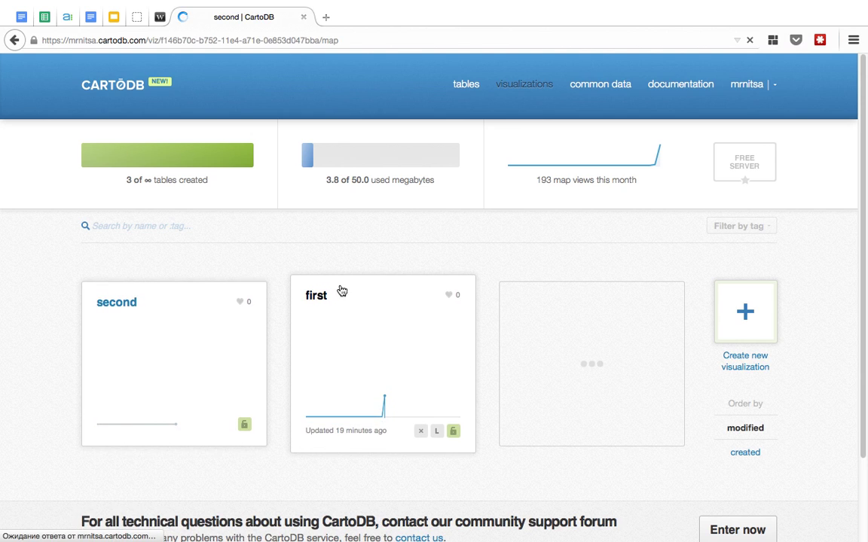
left_click(475, 76)
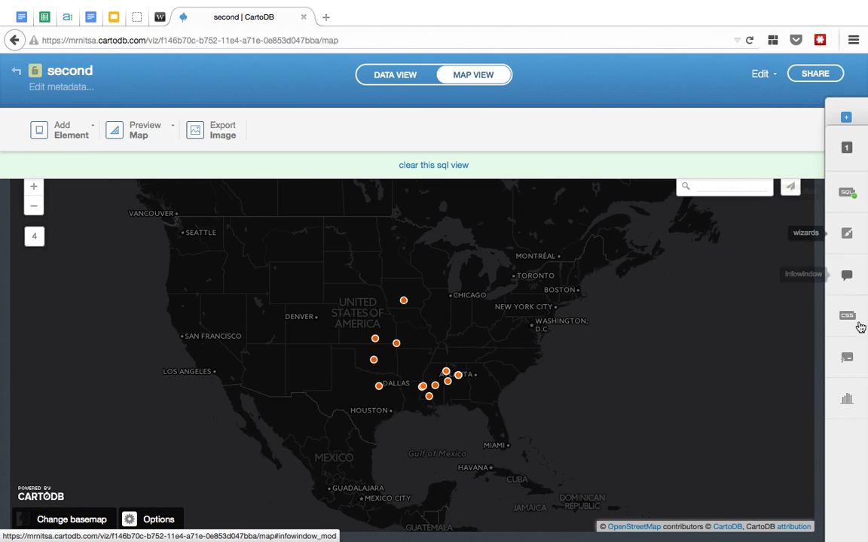
- Widen the damage filter to start at 0, remove it from the tornados layer, and open the layer's visualization wizard
left_click(851, 395)
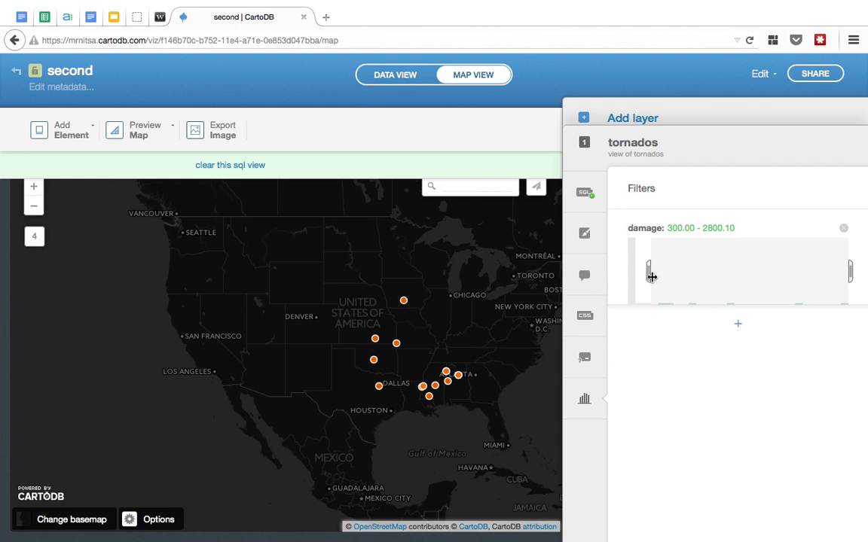
left_click(623, 273)
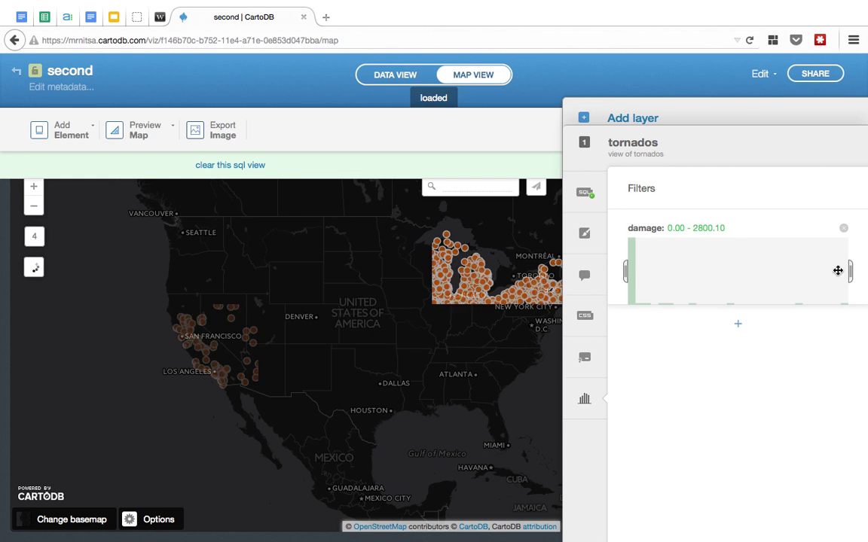
left_click(844, 229)
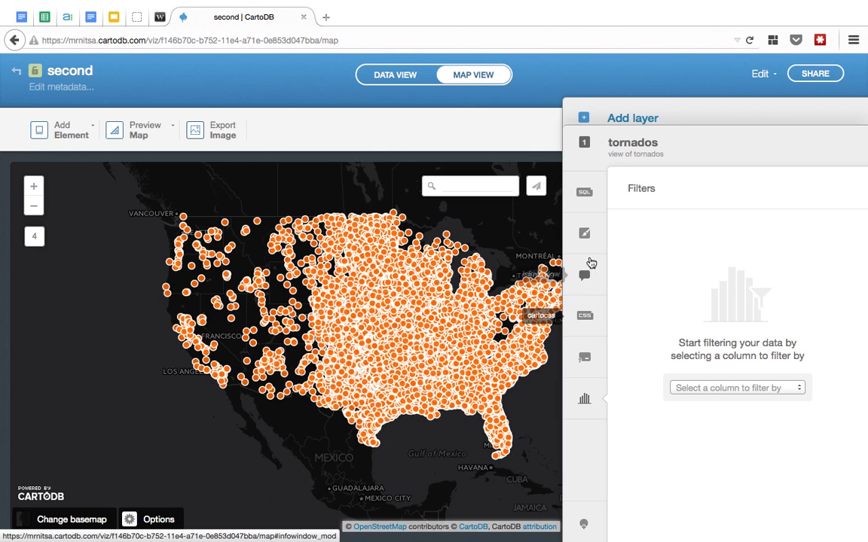
left_click(586, 235)
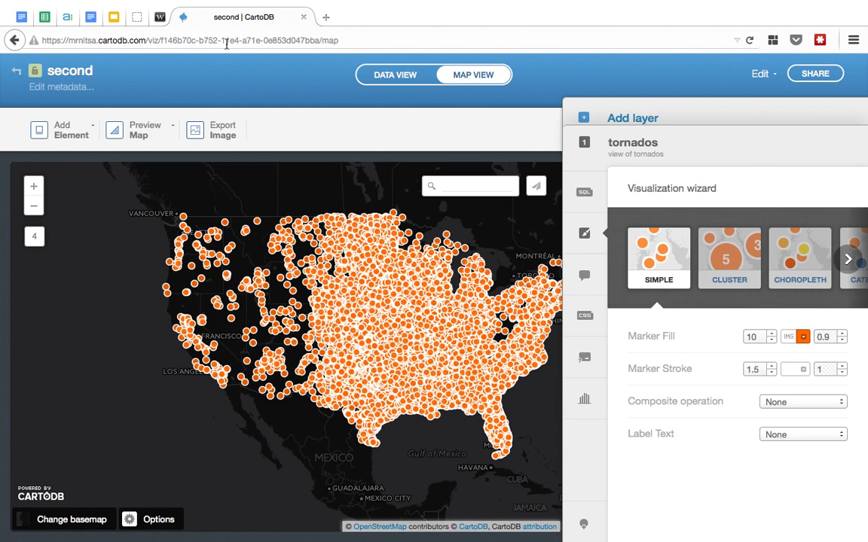
- Check the webinar.ru chat for new participant questions and return to the "second" visualization
left_click(157, 17)
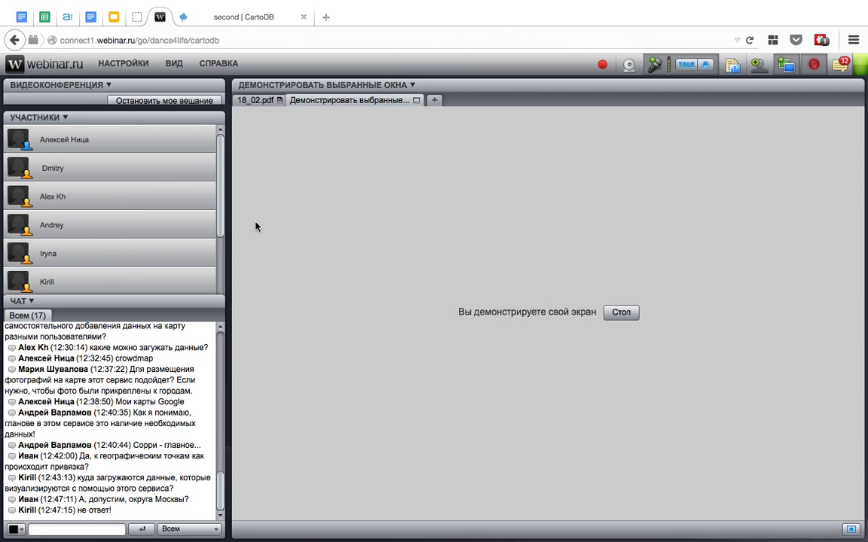
left_click(256, 18)
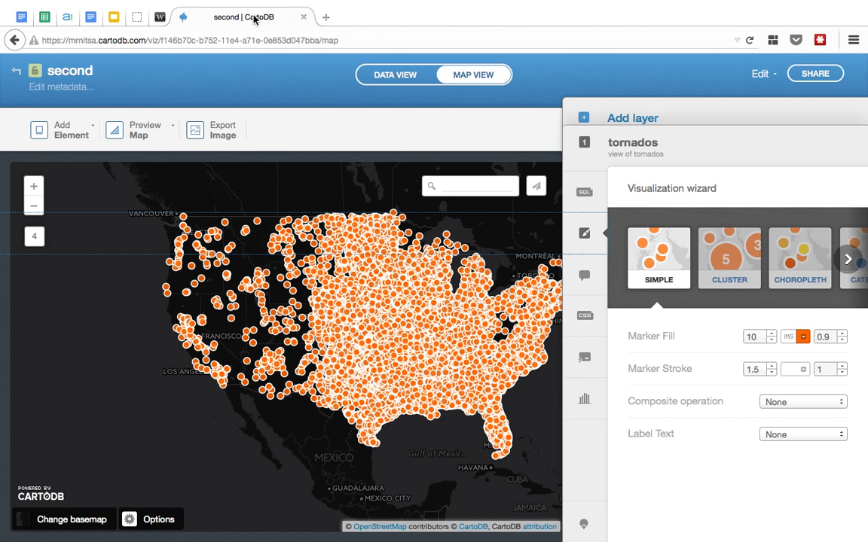
- Leave the visualization for the dashboard, list the account's tables, and open the us_counties table
left_click(16, 71)
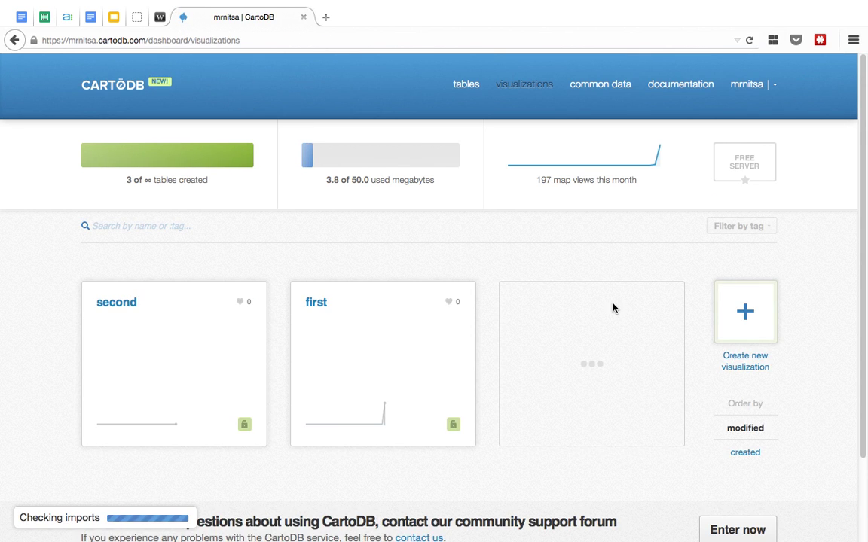
scroll(515, 277, "down", 3)
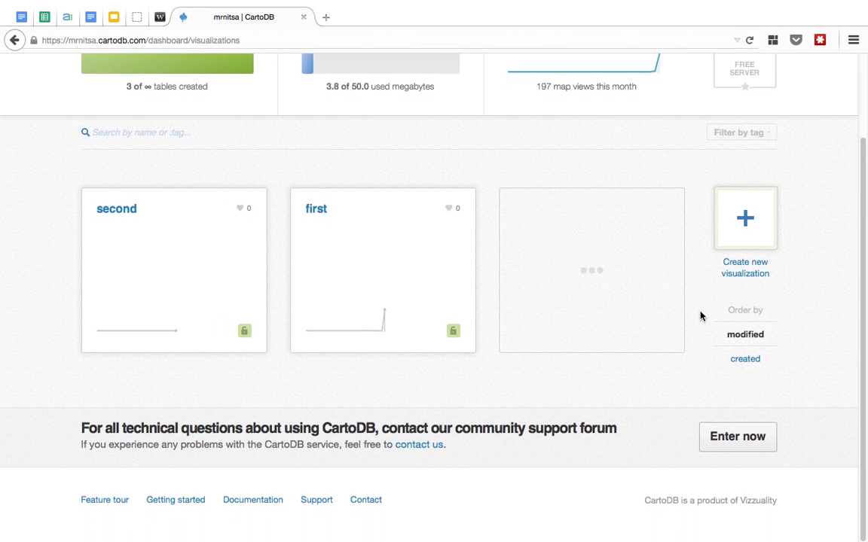
scroll(673, 276, "up", 3)
left_click(465, 89)
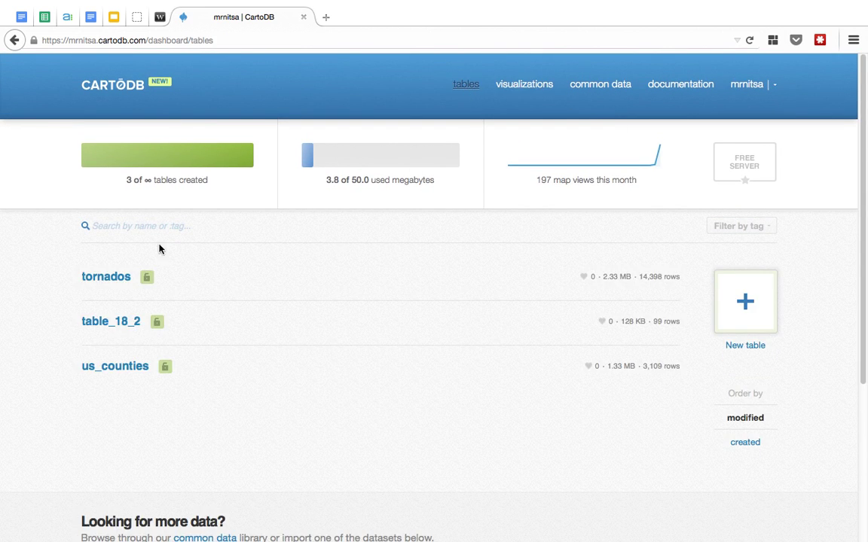
left_click(136, 375)
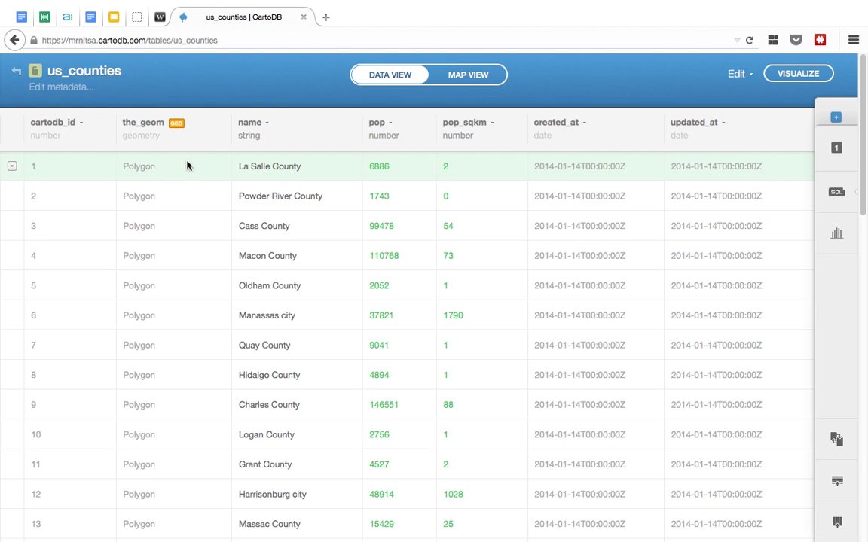
- Open the geometry value of the first row in us_counties and examine its full polygon coordinates
double_click(153, 163)
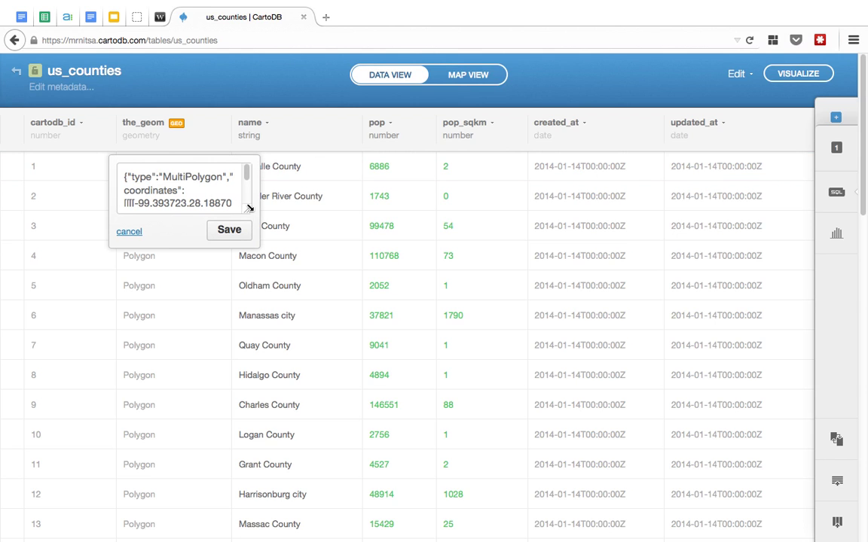
left_click_drag(262, 237, 392, 356)
left_click_drag(390, 272, 109, 168)
left_click(228, 242)
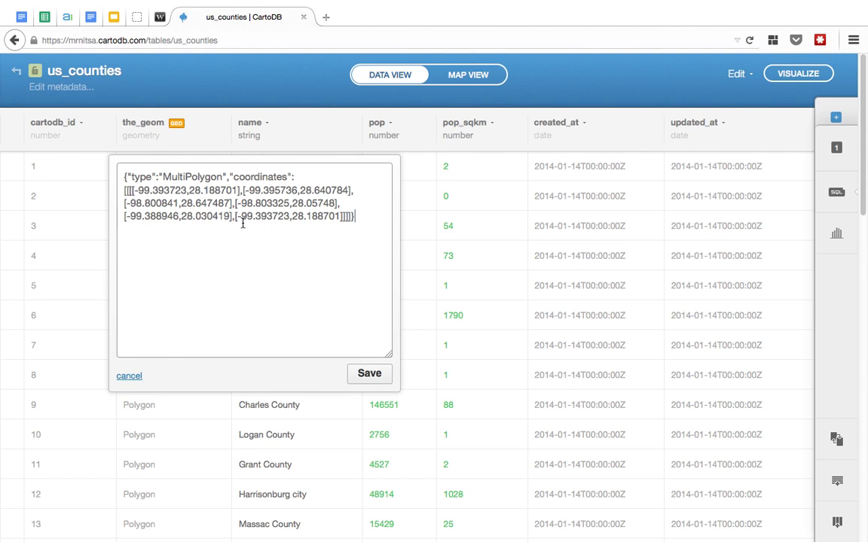
- Check the webinar.ru chat for participant messages and return to the us_counties table
left_click(160, 16)
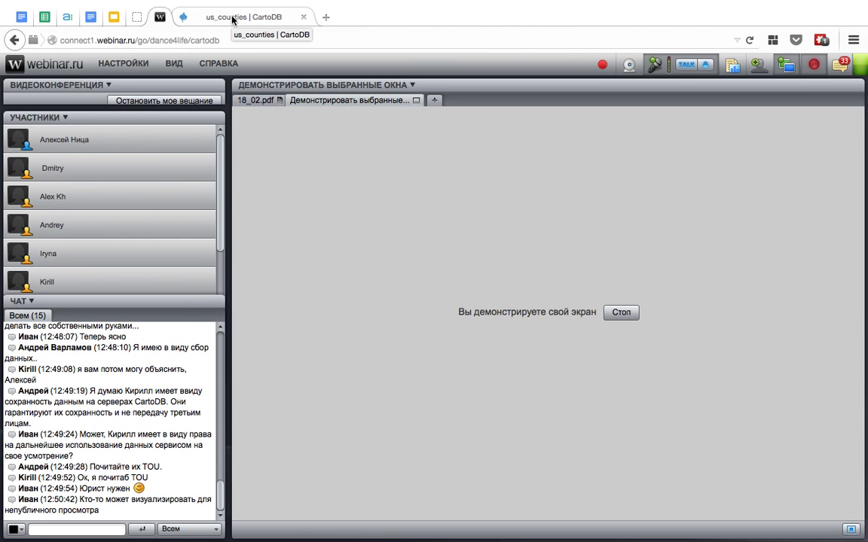
left_click(233, 18)
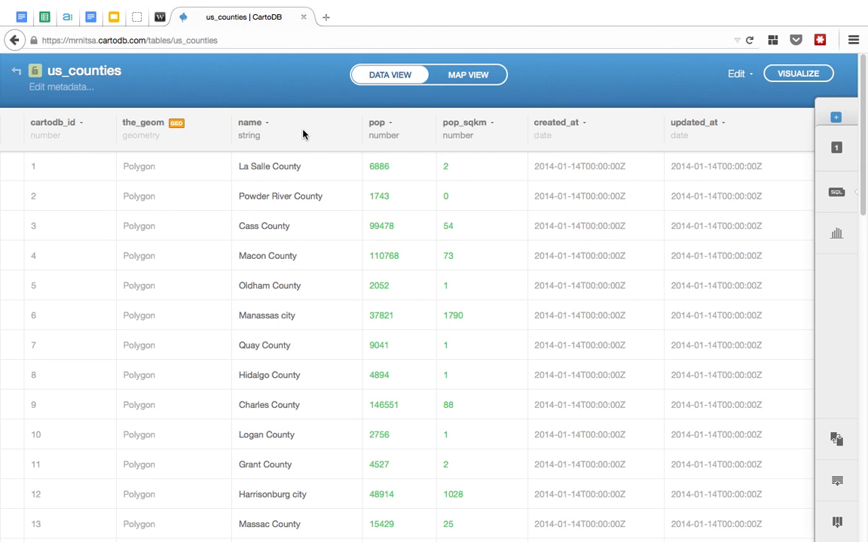
left_click(162, 18)
left_click(181, 16)
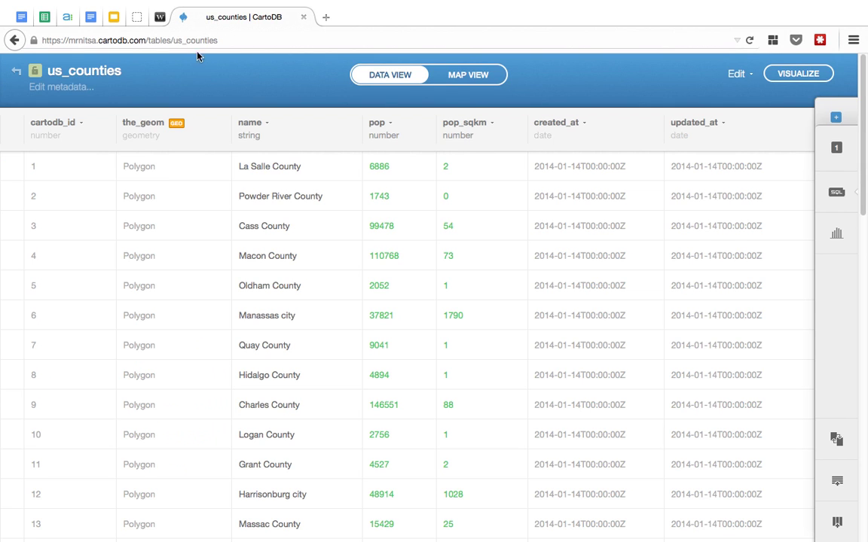
- Open the tornados table in map view from the tables list and remove its damage filter
left_click(16, 72)
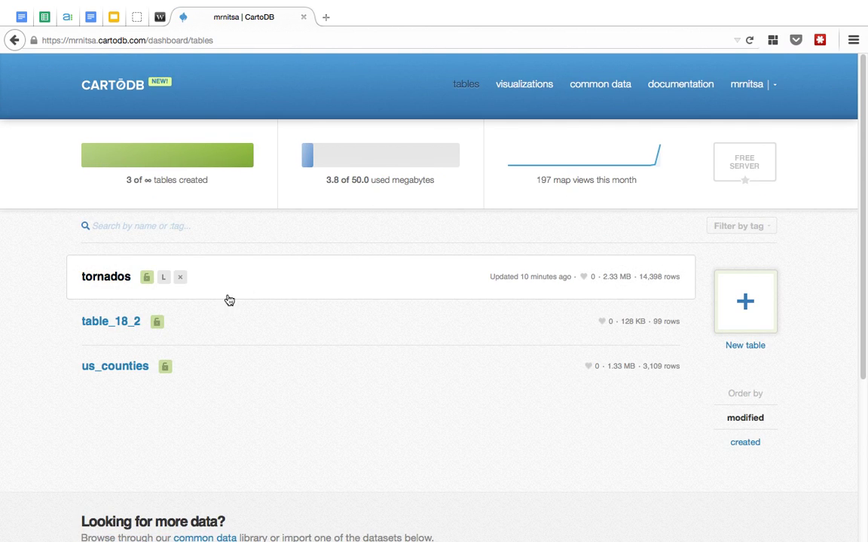
left_click(121, 278)
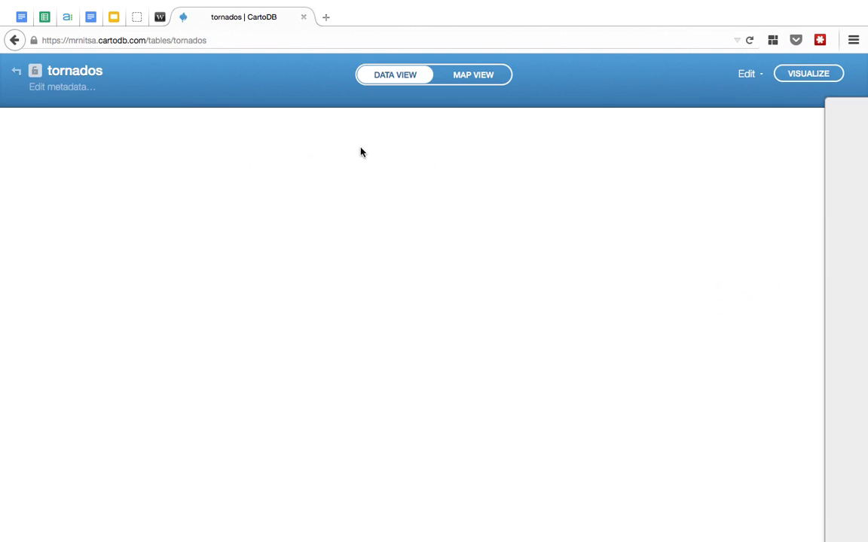
left_click(484, 81)
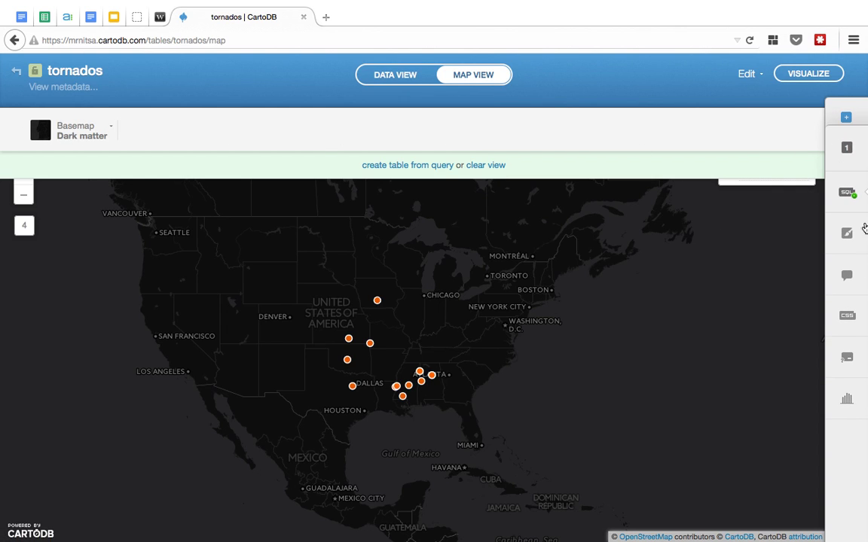
left_click(861, 408)
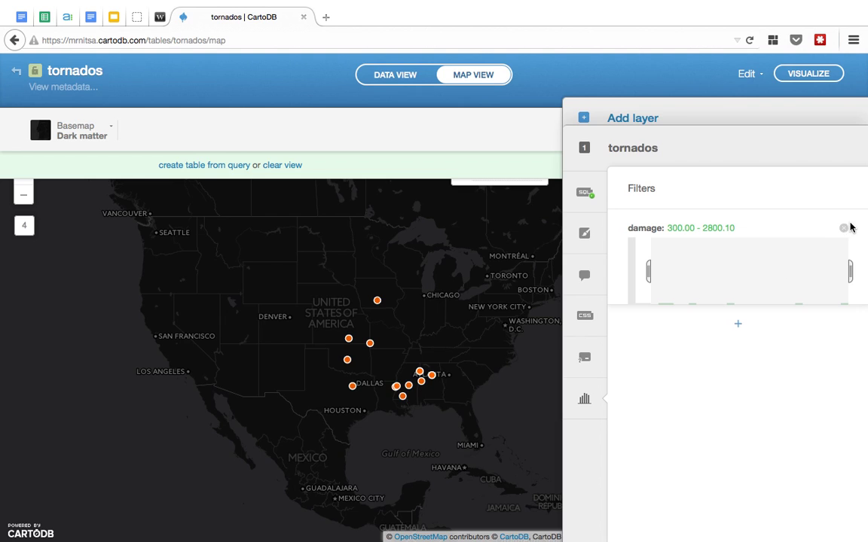
left_click(845, 229)
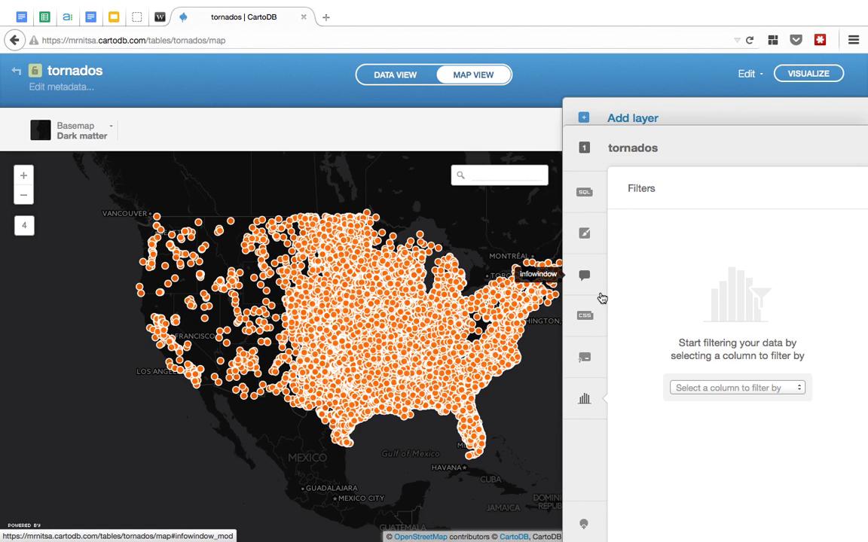
- Open the tornados layer's visualization wizard and apply the Bubble style
left_click(586, 235)
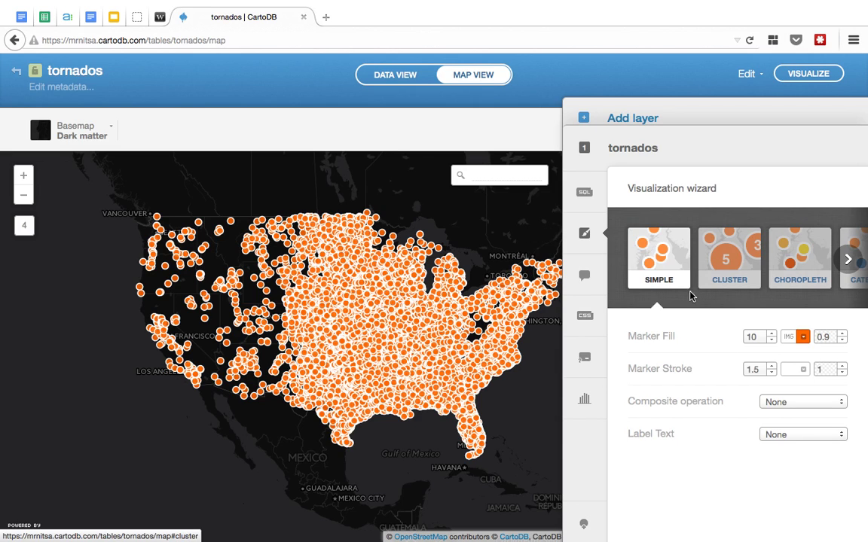
left_click(848, 259)
left_click(848, 259)
left_click(848, 259)
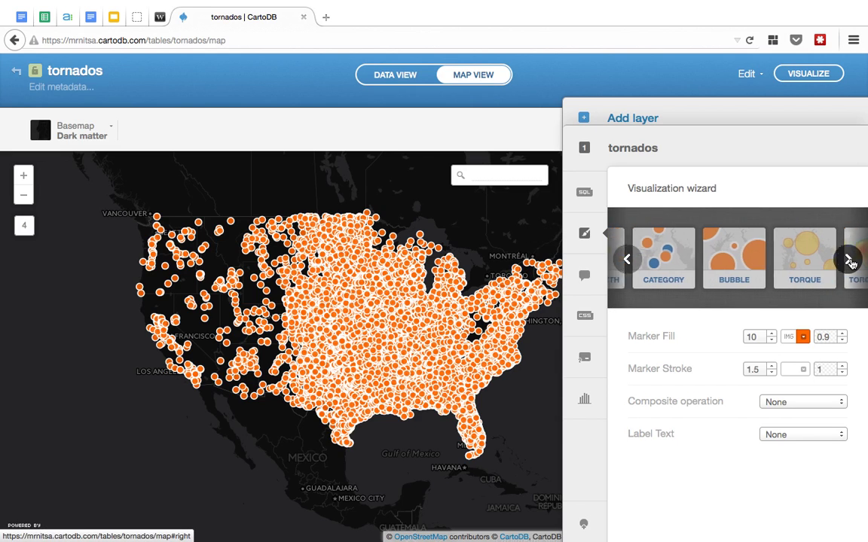
left_click(729, 256)
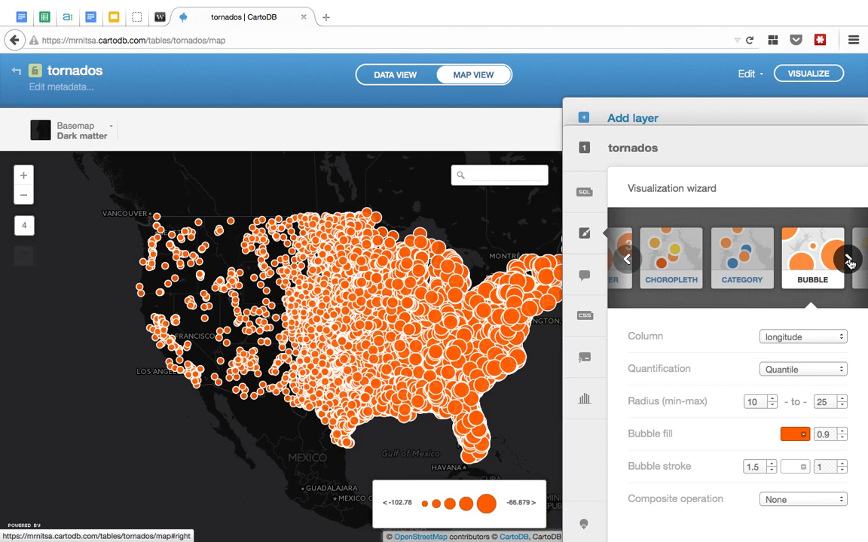
- Apply the Intensity style with a marker fill size of 4, and switch the tornados layer to the Density style
left_click(848, 260)
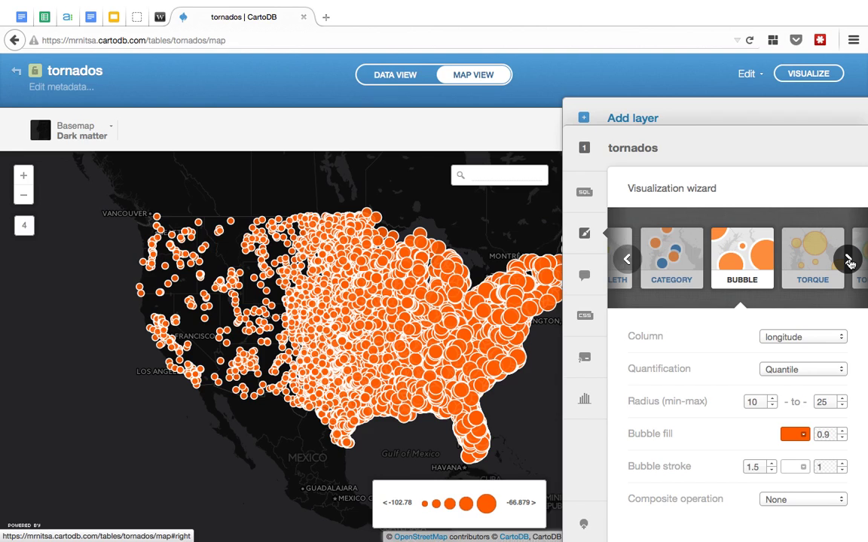
left_click(850, 259)
left_click(850, 260)
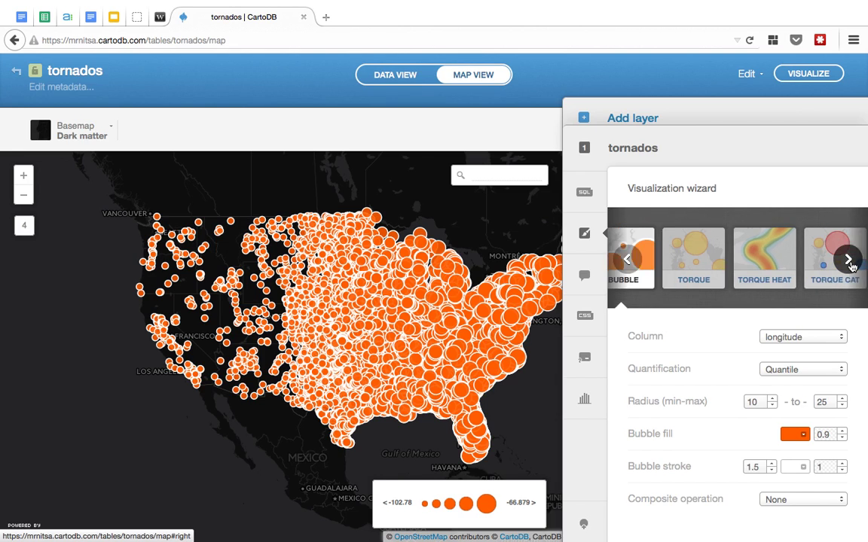
left_click(851, 262)
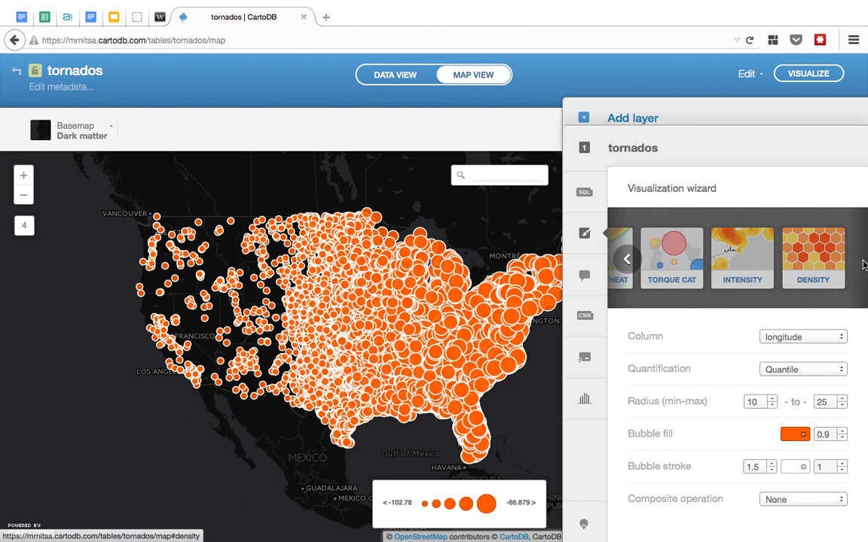
left_click(742, 262)
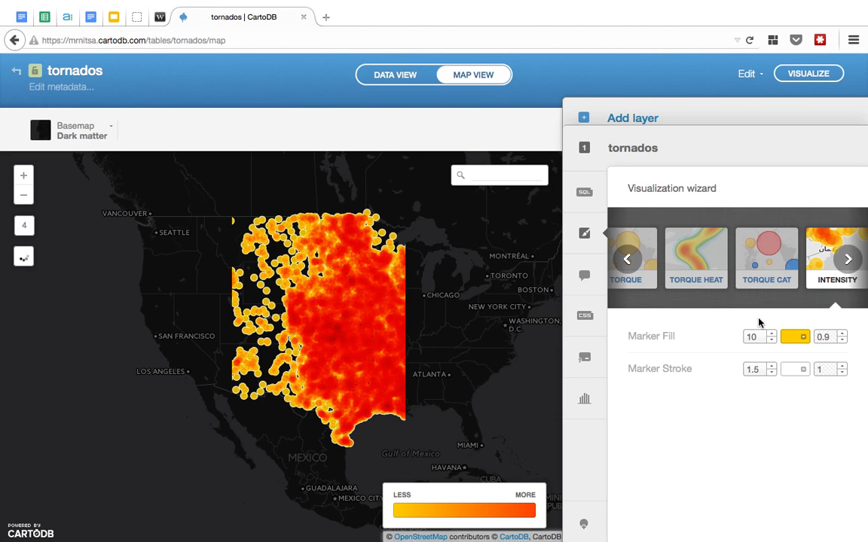
left_click(757, 336)
left_click_drag(759, 296, 759, 314)
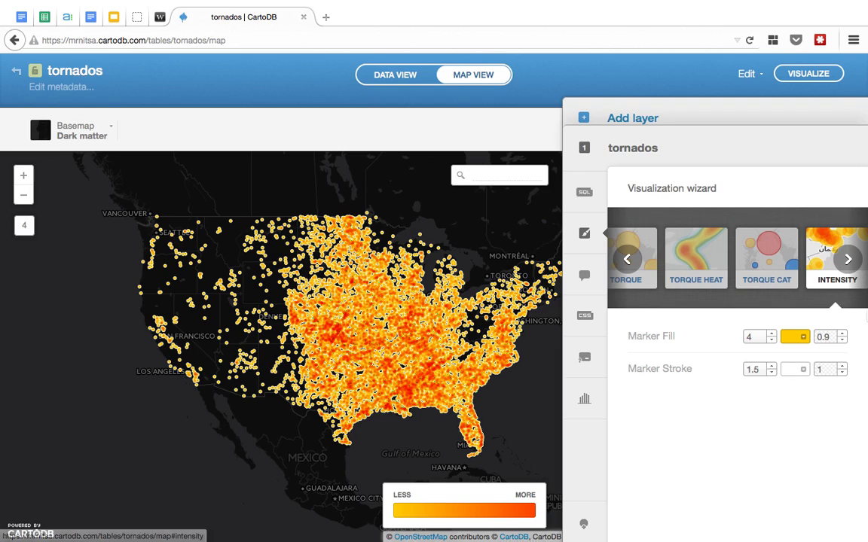
left_click(848, 259)
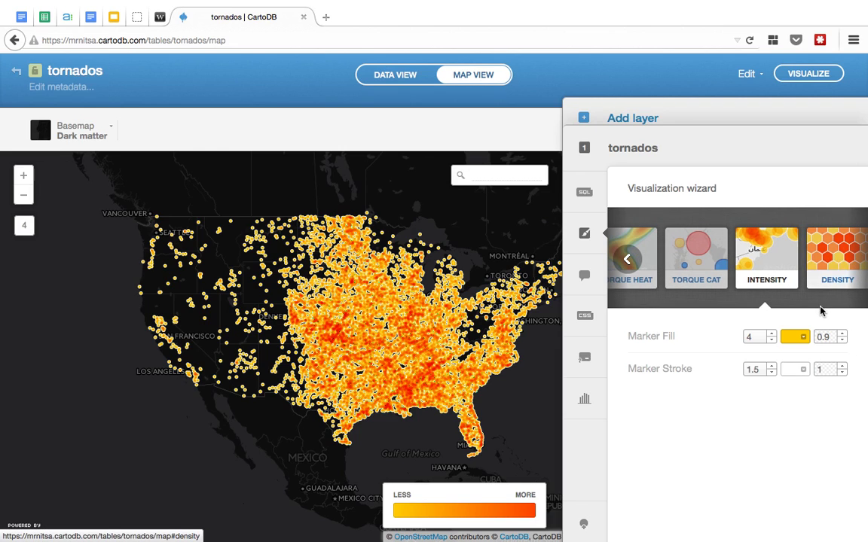
left_click(839, 257)
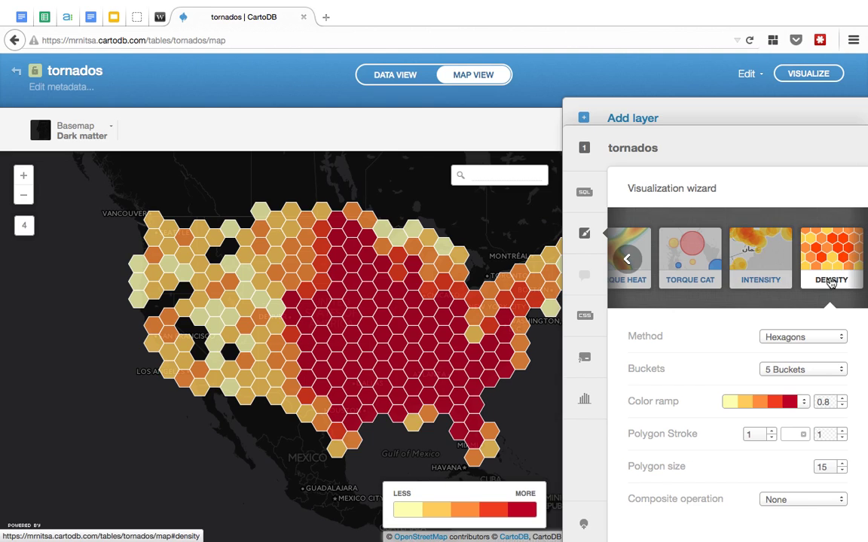
- Apply the Torque style to the tornados layer and use date as its time column
left_click(627, 260)
left_click(627, 259)
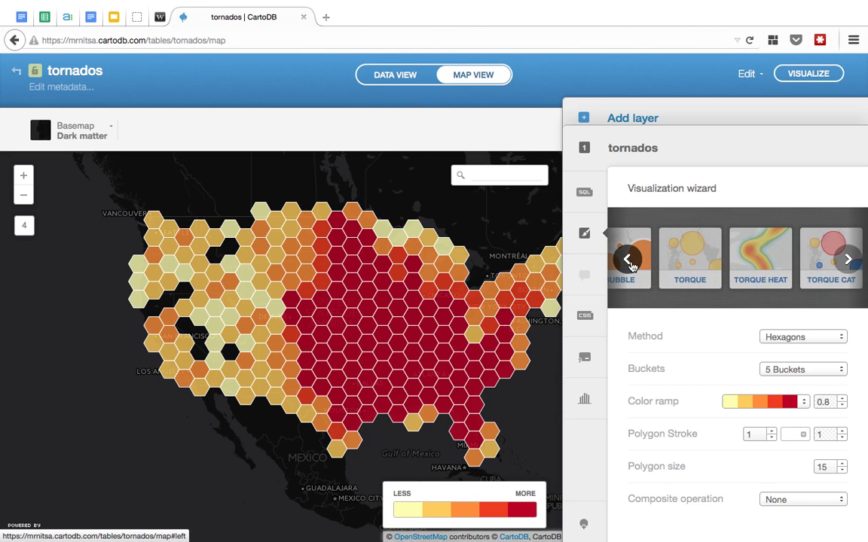
left_click(627, 259)
left_click(774, 262)
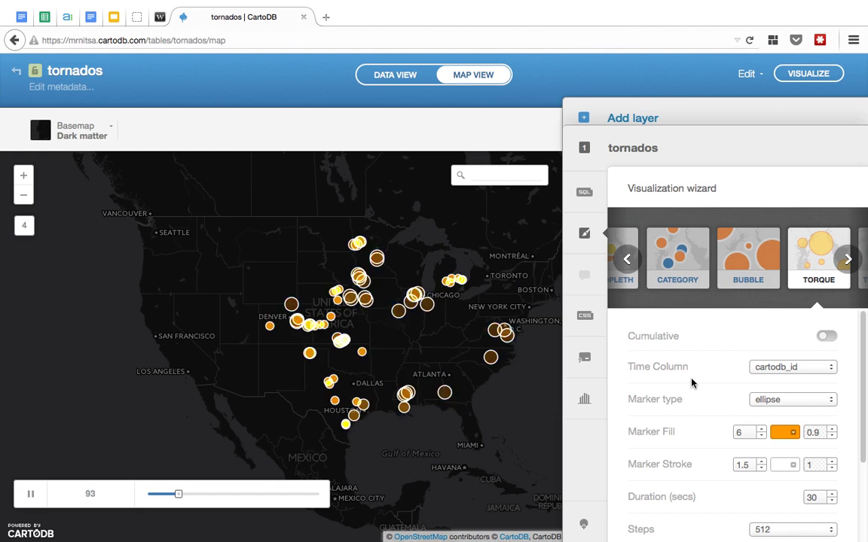
scroll(847, 360, "down", 1)
left_click(815, 346)
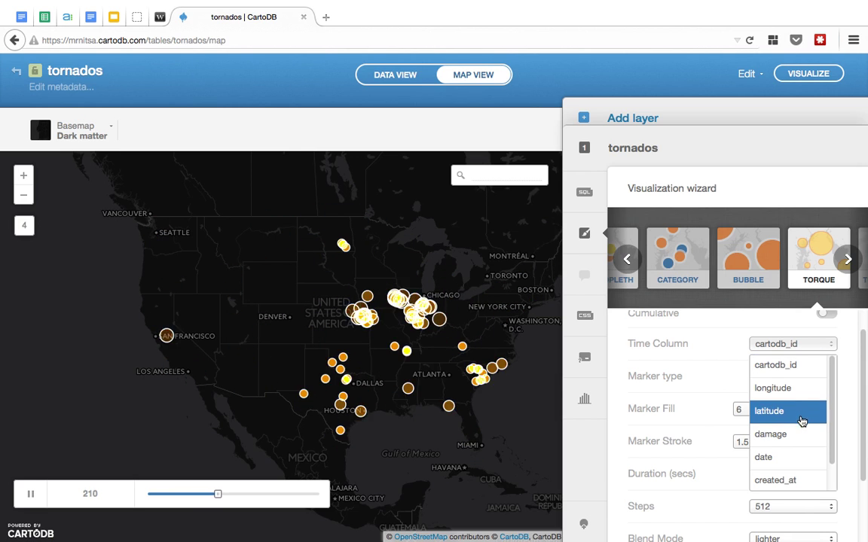
left_click(794, 457)
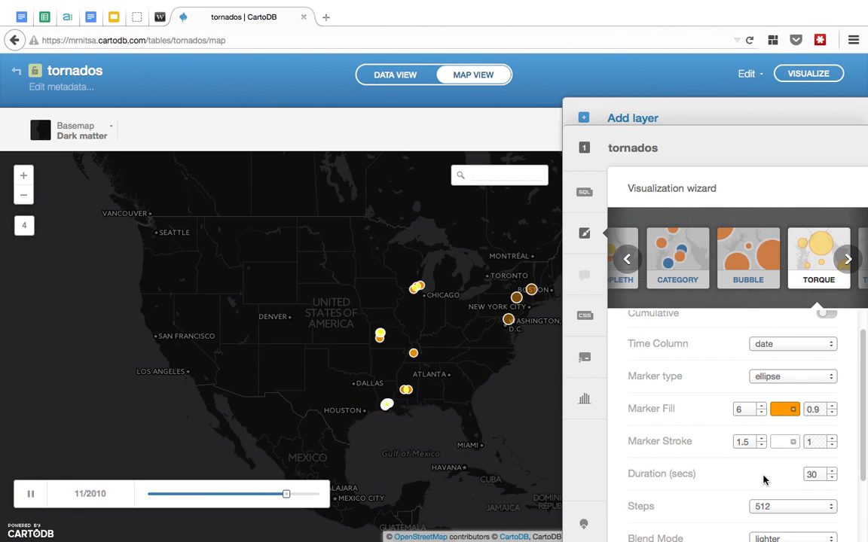
- Set the Torque animation to 256 steps and a duration of 20 seconds
scroll(763, 479, "down", 1)
left_click(833, 463)
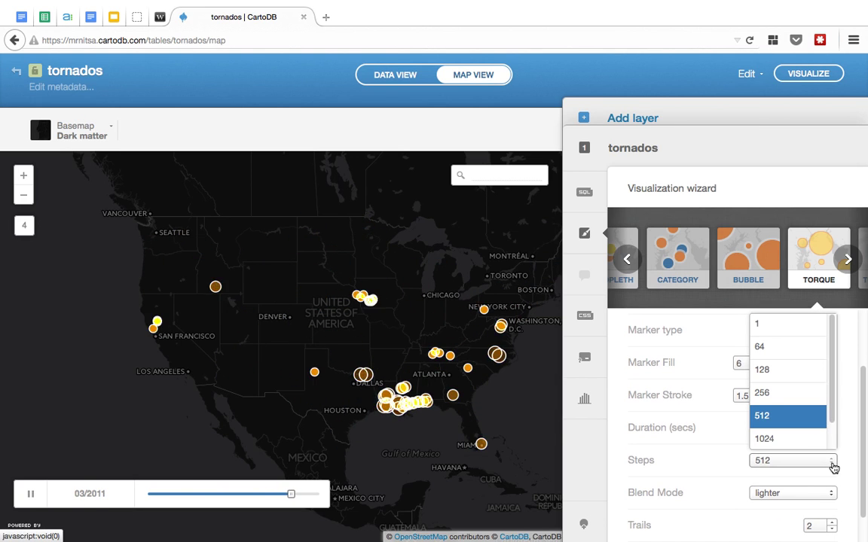
left_click(803, 378)
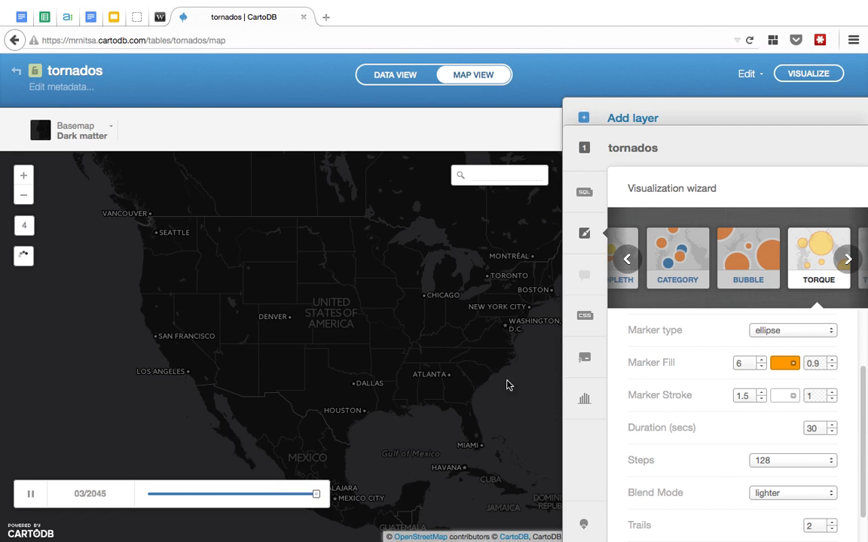
left_click(791, 462)
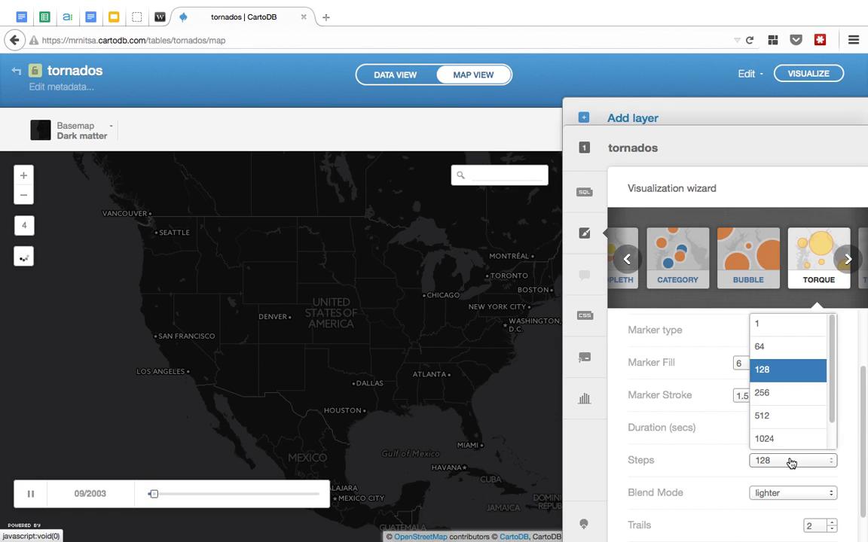
left_click(784, 392)
left_click(811, 428)
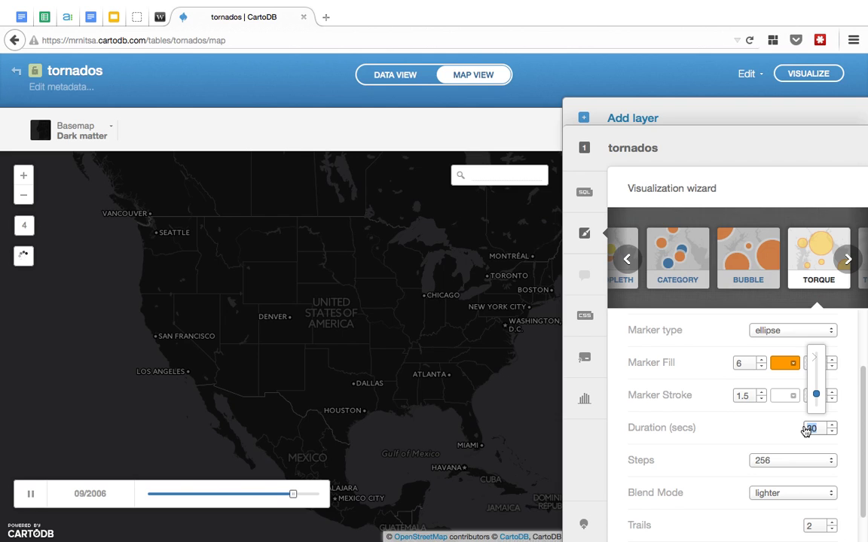
type("20")
key("Return")
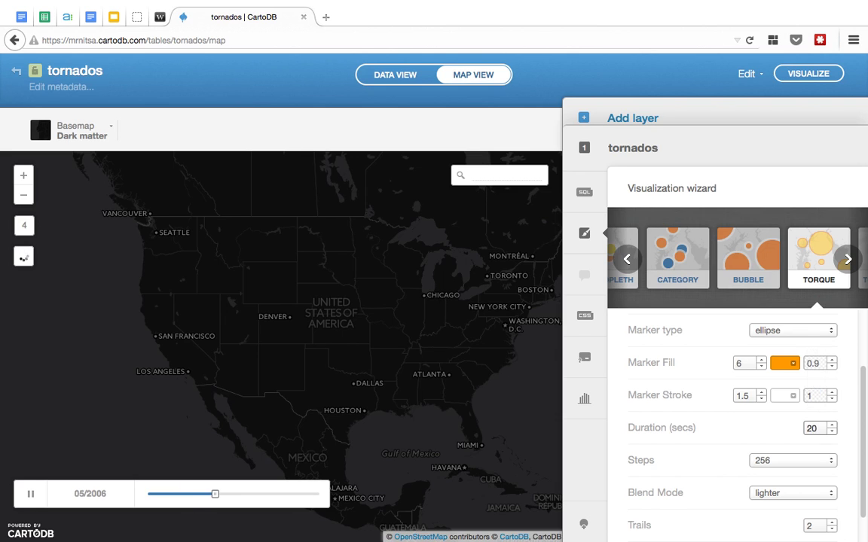
- Preview the Torque animation on the wider map and set its blend mode to multiply
left_click(450, 315)
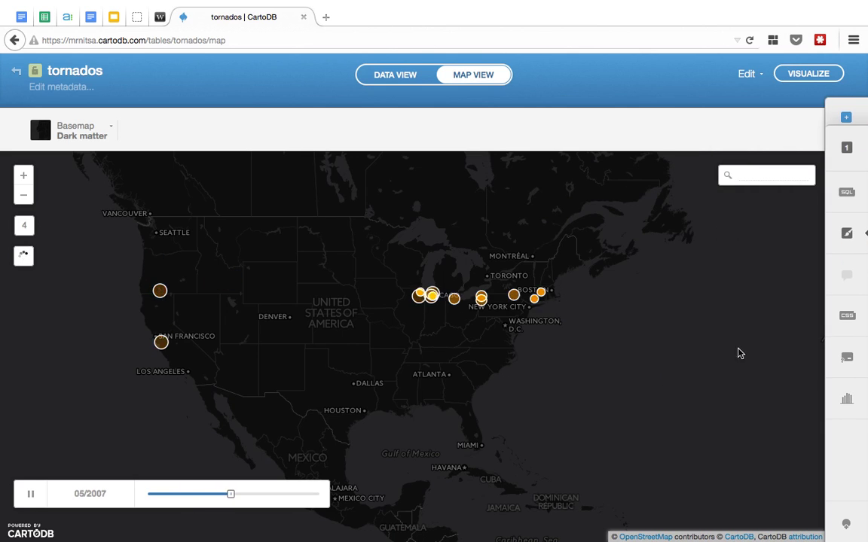
left_click(846, 235)
scroll(749, 405, "down", 1)
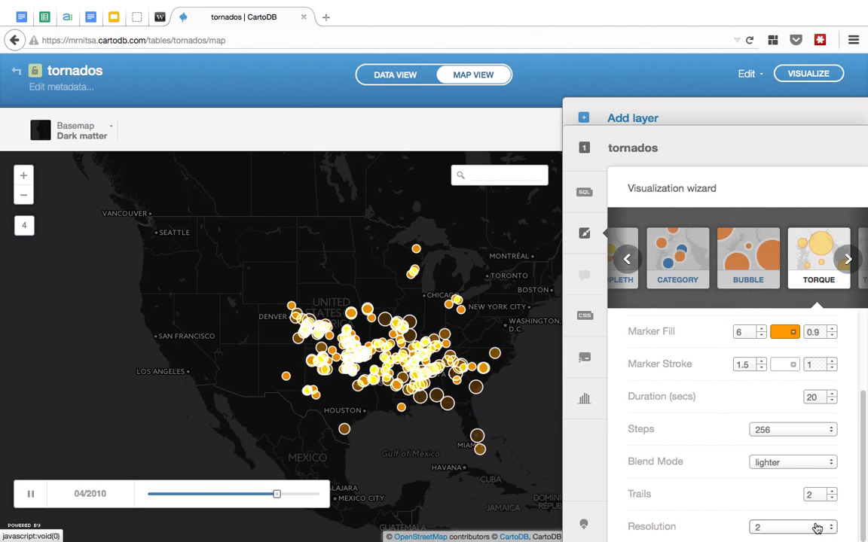
left_click(802, 463)
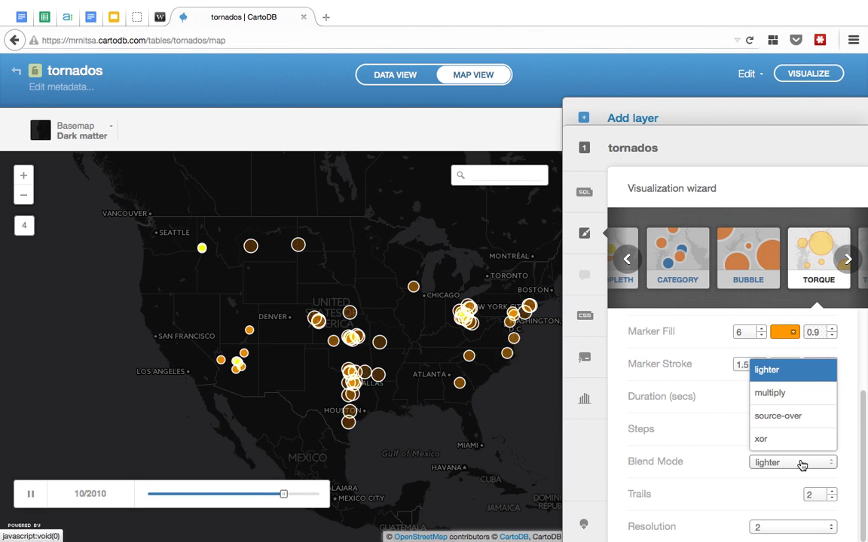
left_click(791, 395)
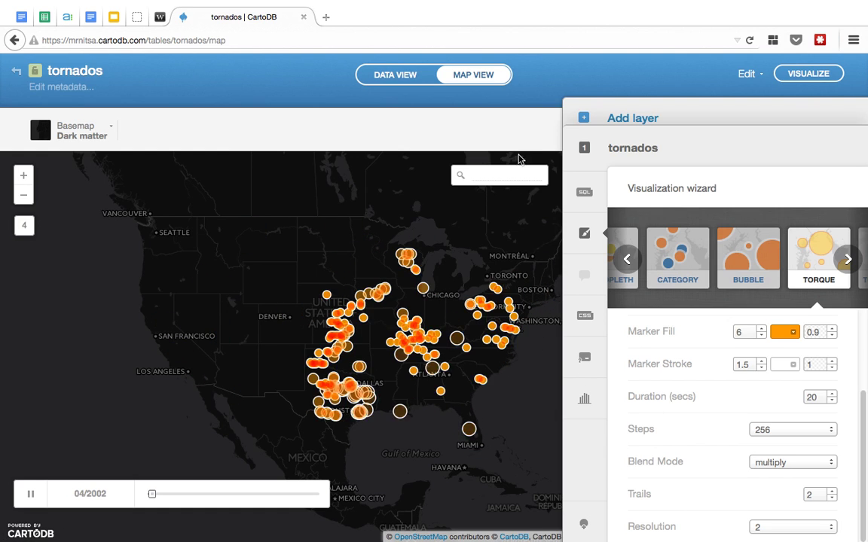
- Save the tornados Torque map as a visualization named "third" and pause its animation
left_click(807, 75)
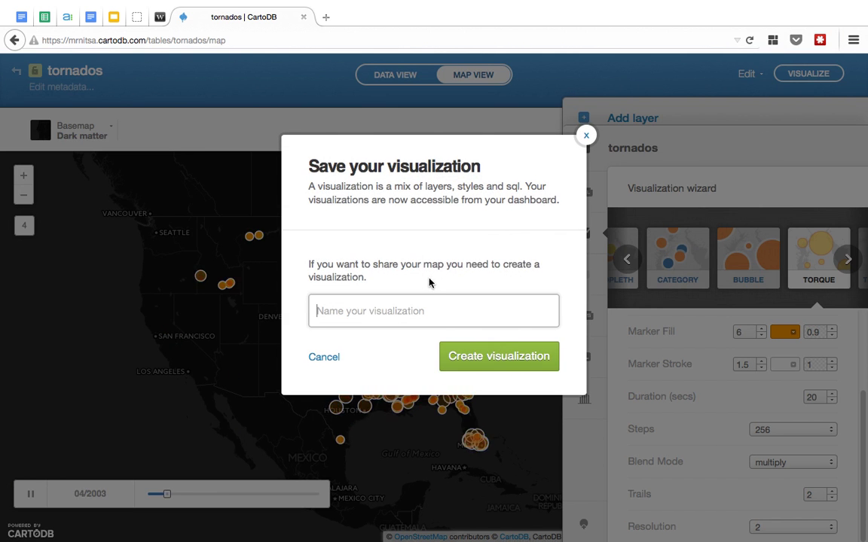
left_click(379, 311)
type("third")
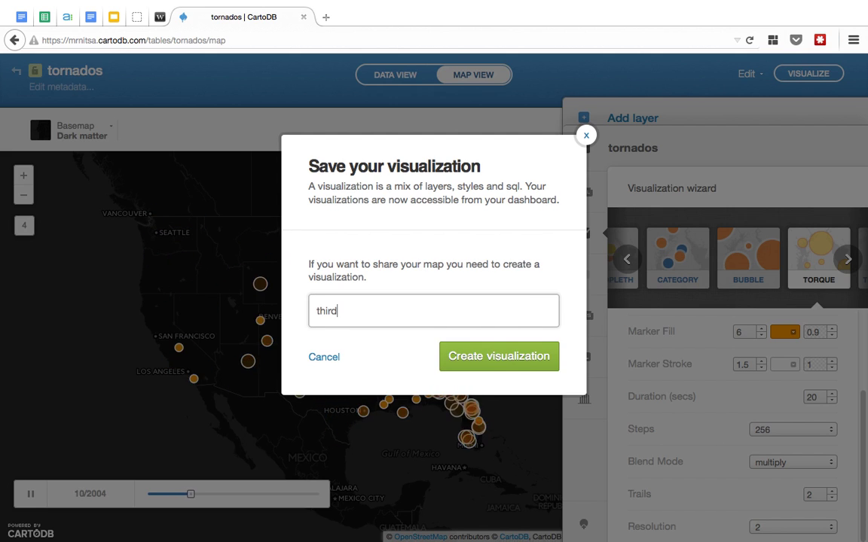
key("Return")
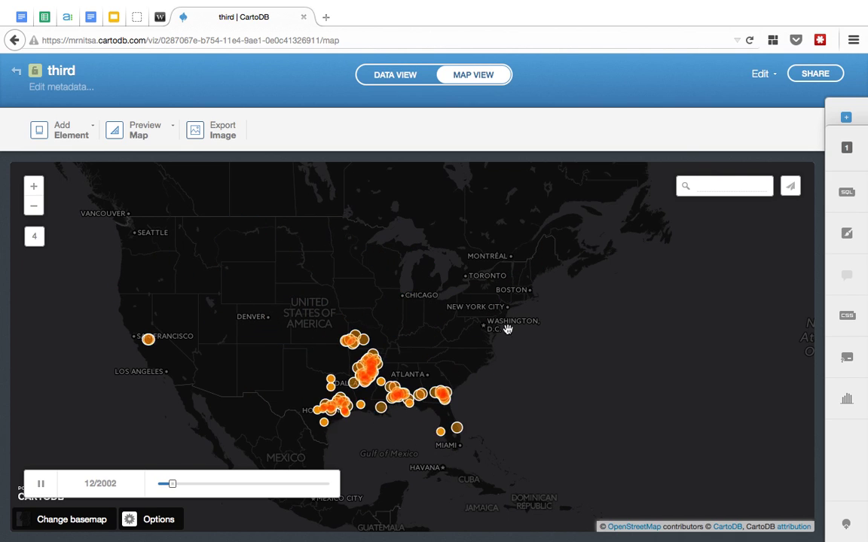
left_click(42, 486)
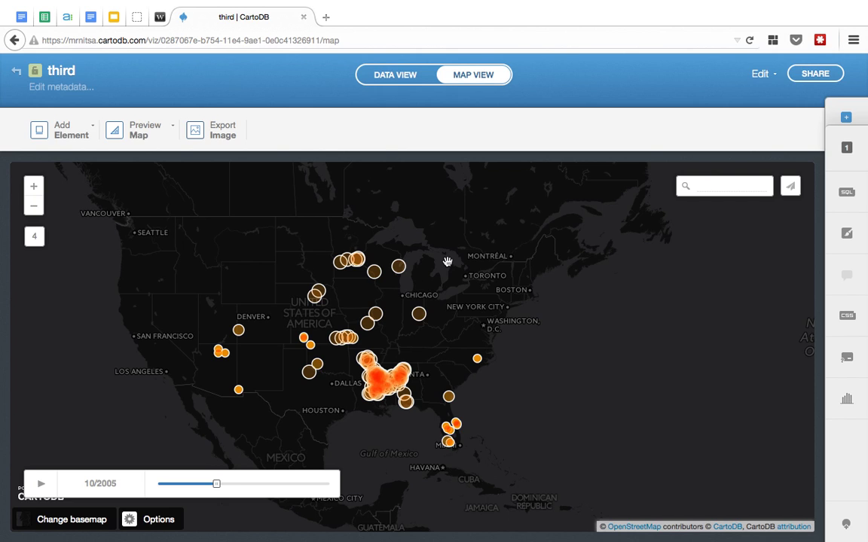
- Check the webinar chat, copy the visualization's share link, and open that link in a new browser tab
left_click(160, 17)
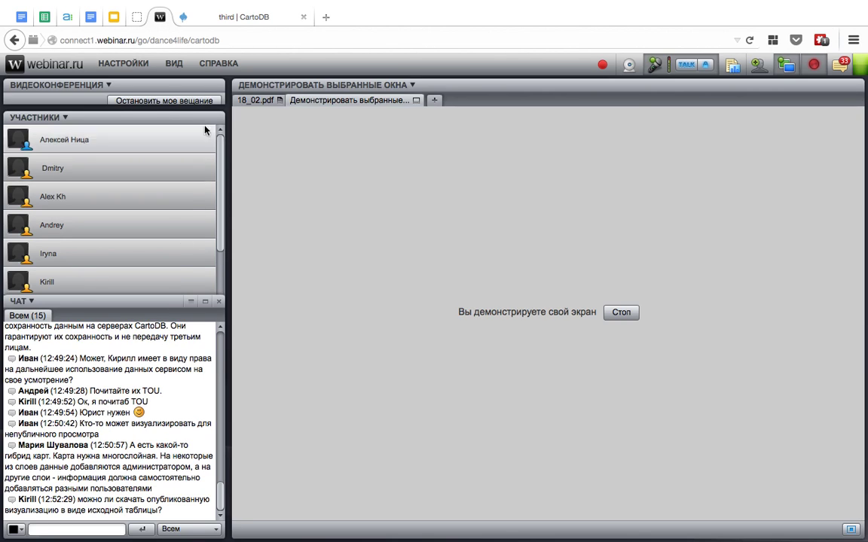
left_click(254, 18)
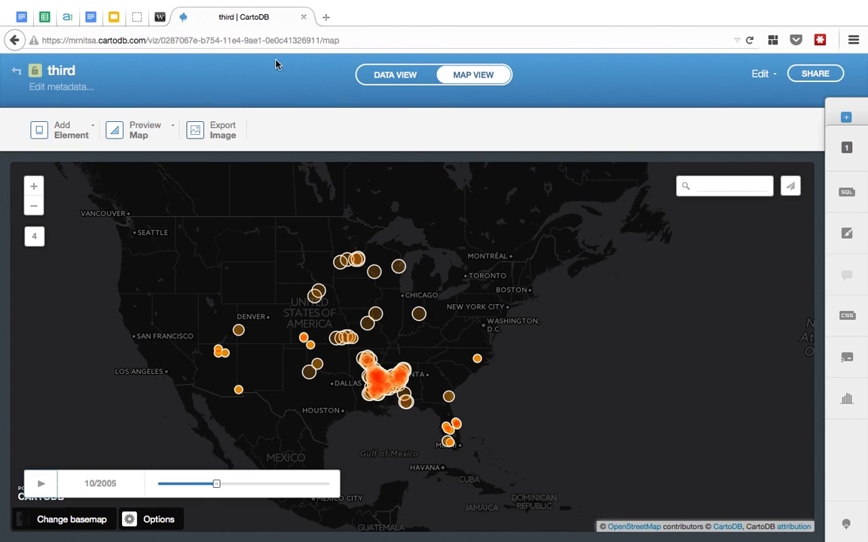
left_click(805, 72)
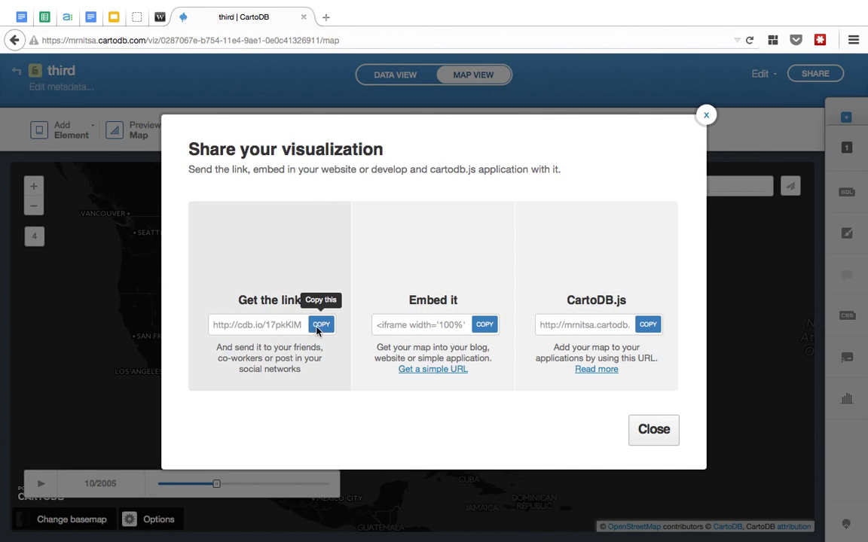
left_click(322, 325)
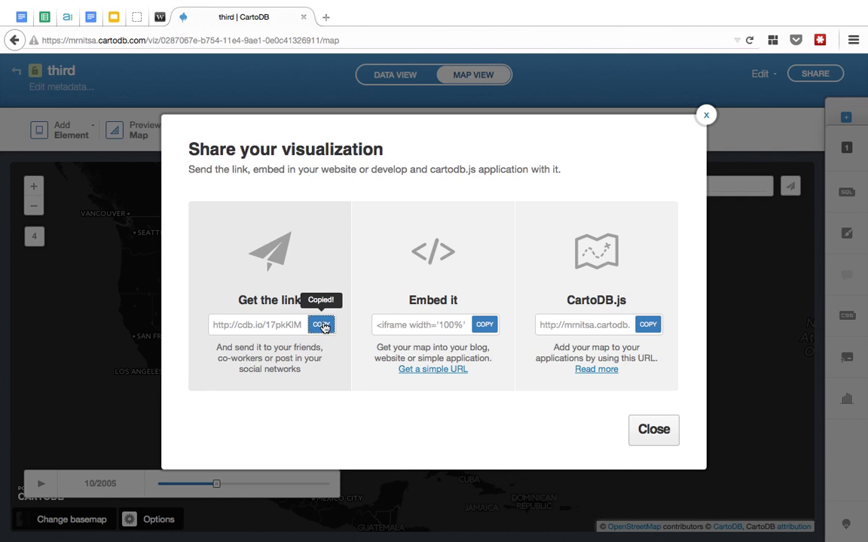
left_click(325, 17)
key("super+v")
key("Return")
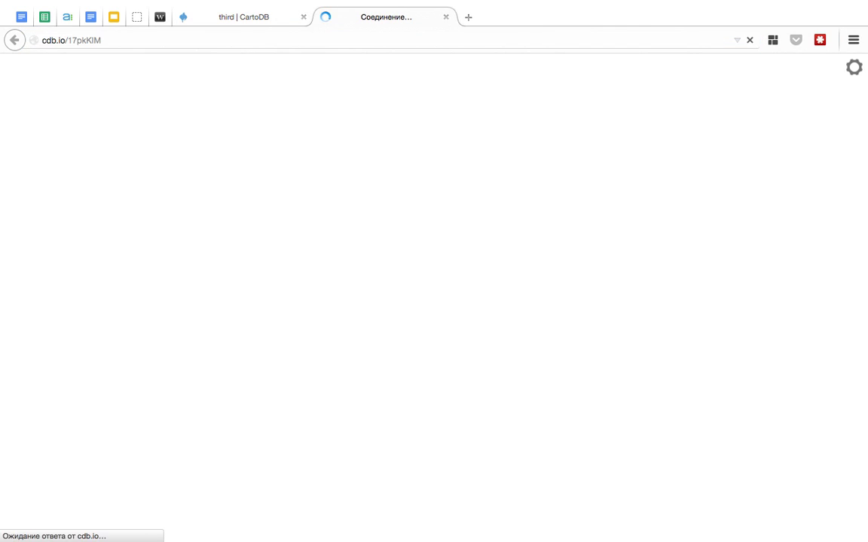
- Examine the public page of the "third" map and its tornados dataset page, and return to the map page
left_click(160, 16)
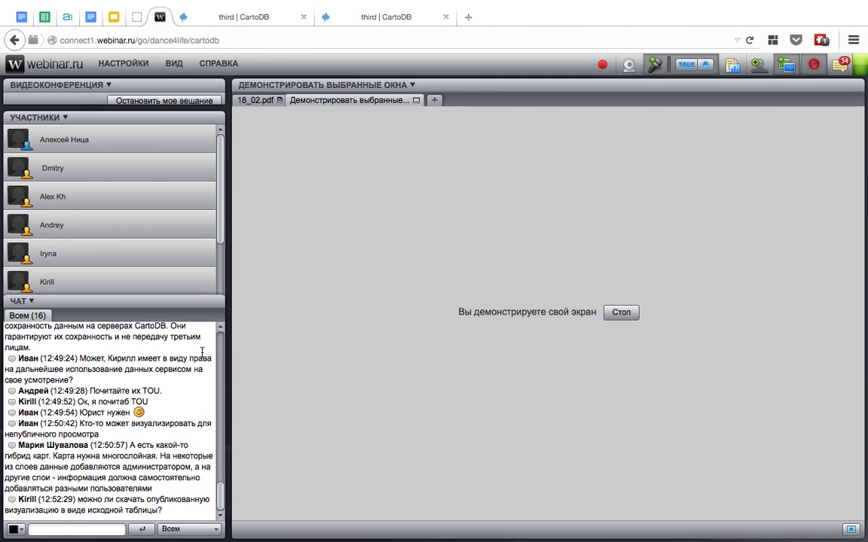
left_click(405, 18)
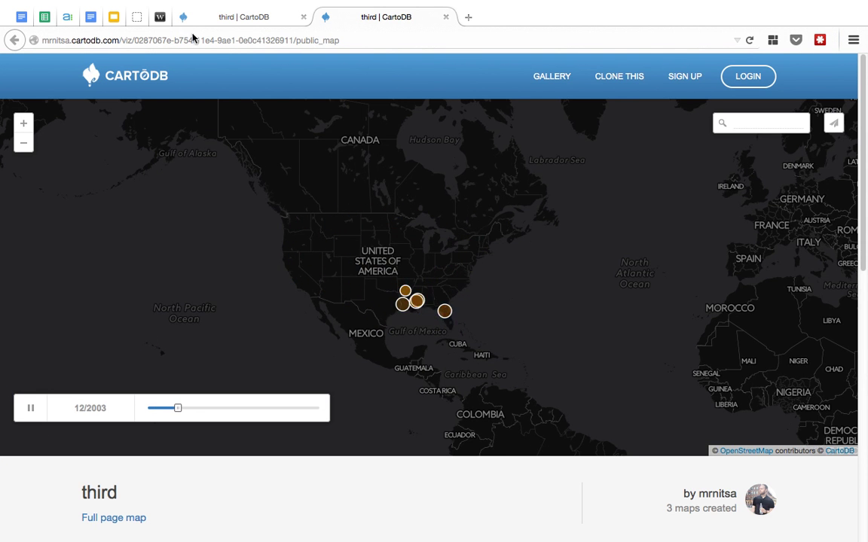
scroll(510, 280, "down", 3)
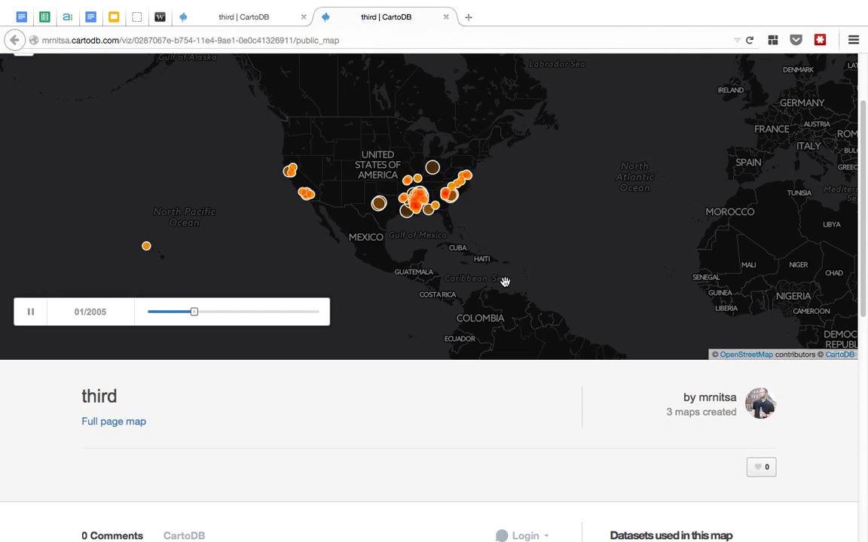
scroll(549, 241, "down", 5)
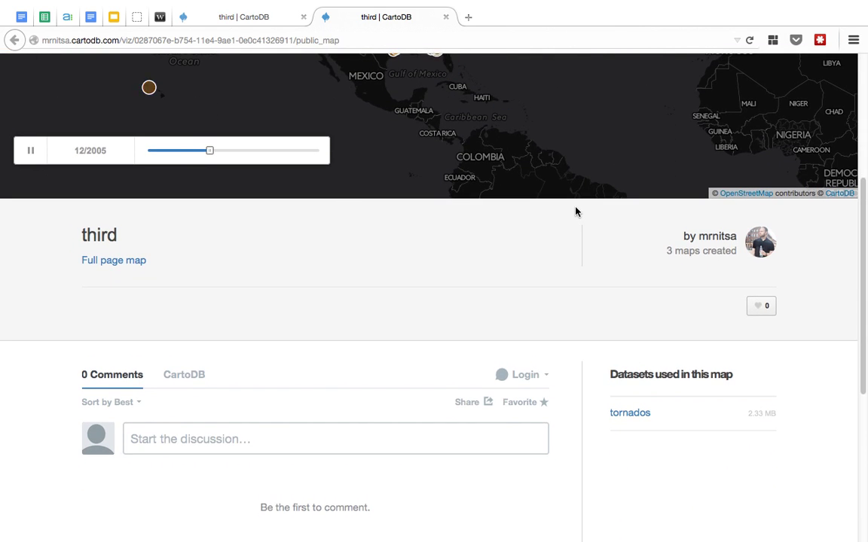
left_click(634, 414)
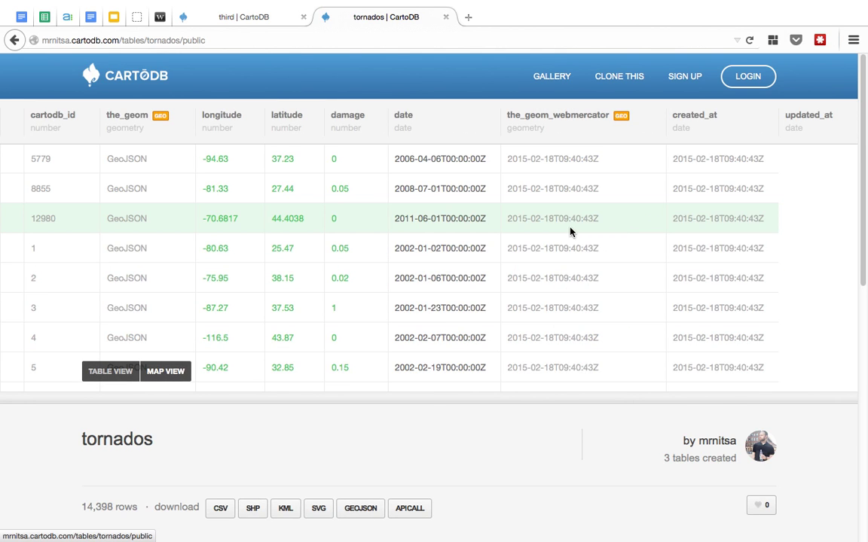
left_click(14, 40)
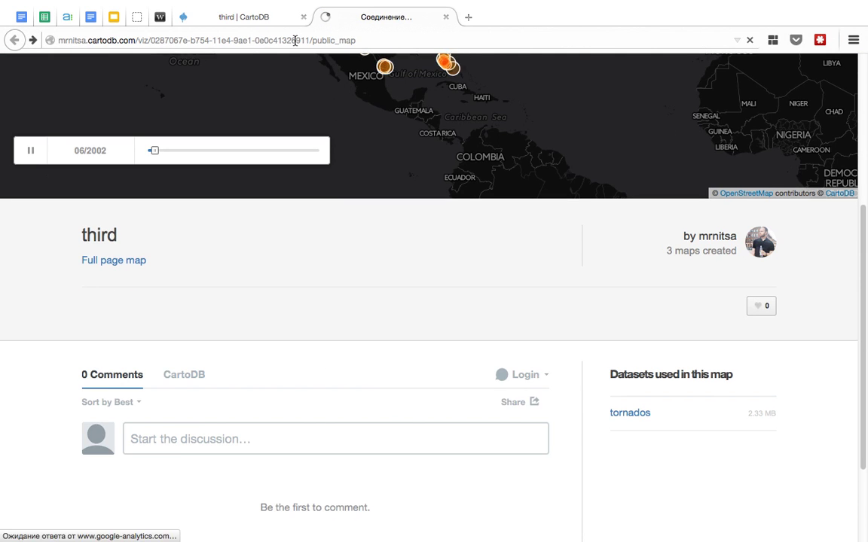
- Open the public map page's address in a new private browser window
left_click(294, 40)
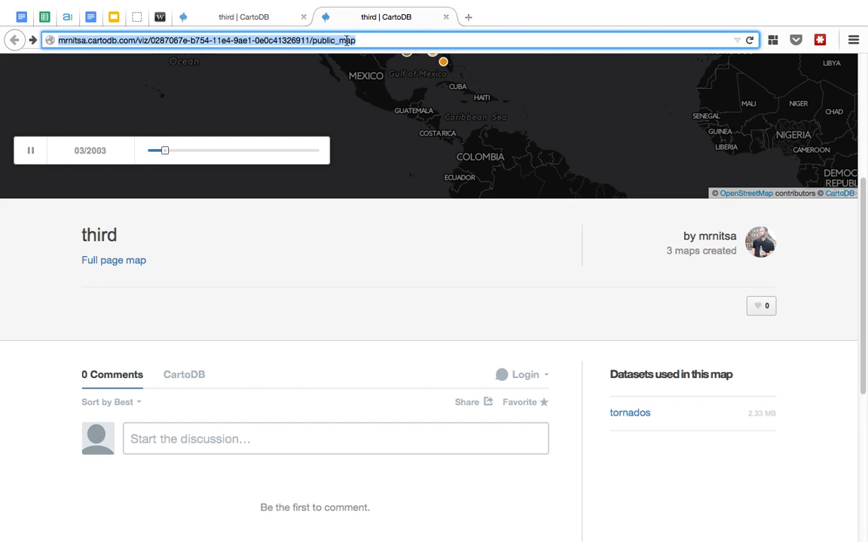
mouse_move(21, 15)
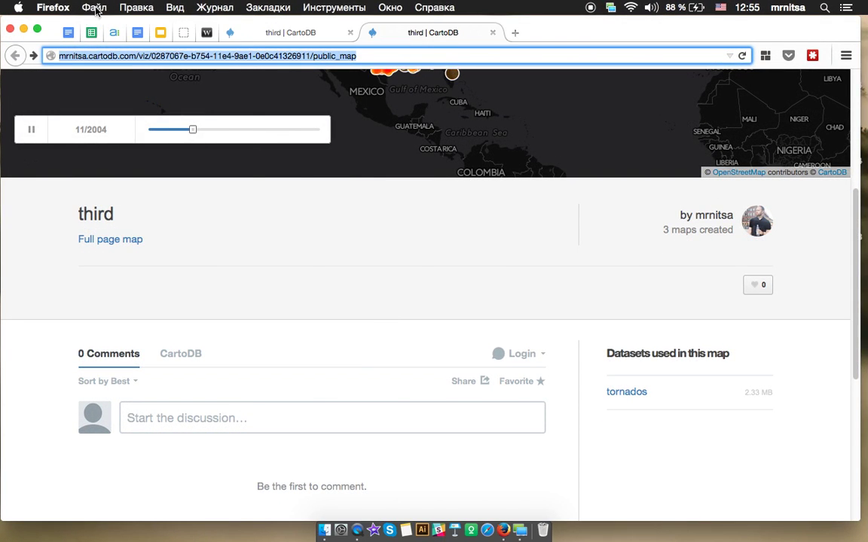
left_click(94, 14)
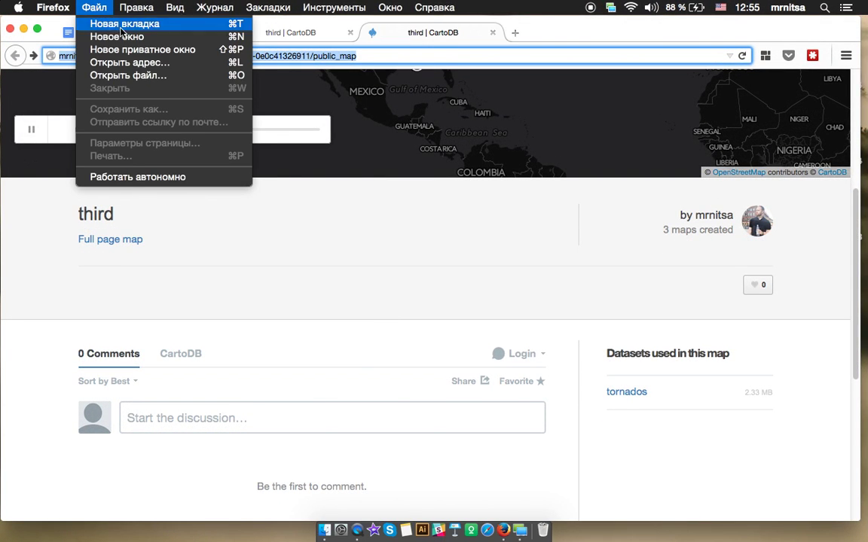
left_click(139, 50)
key("super+v")
key("Return")
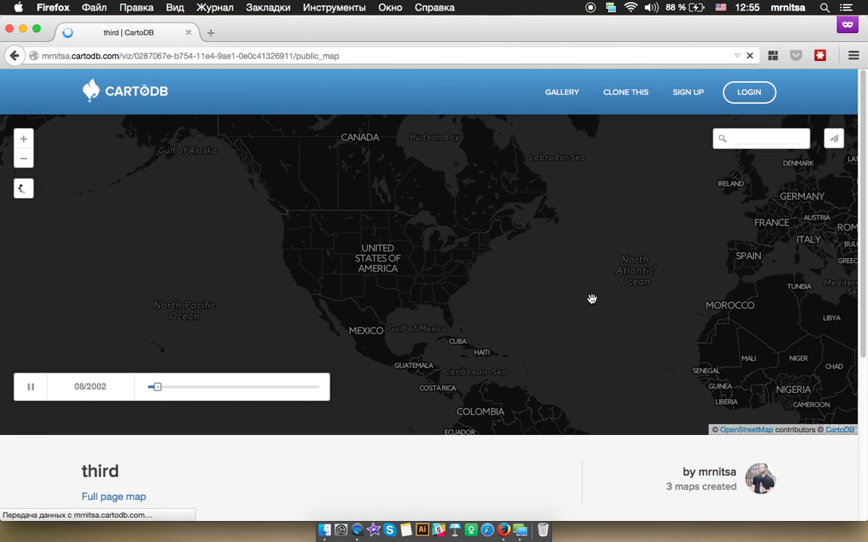
- Examine the public tornados dataset page and its download formats, and close the private window
scroll(611, 350, "down", 5)
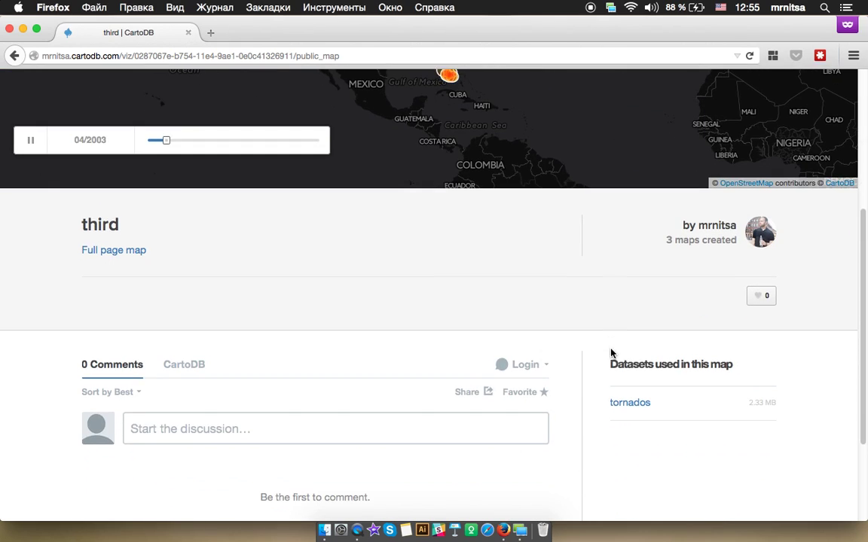
left_click(639, 403)
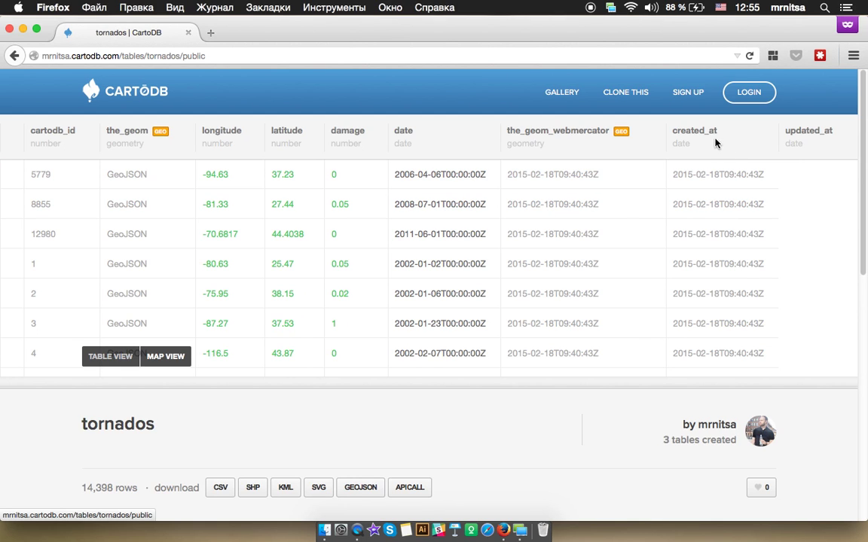
scroll(593, 228, "down", 3)
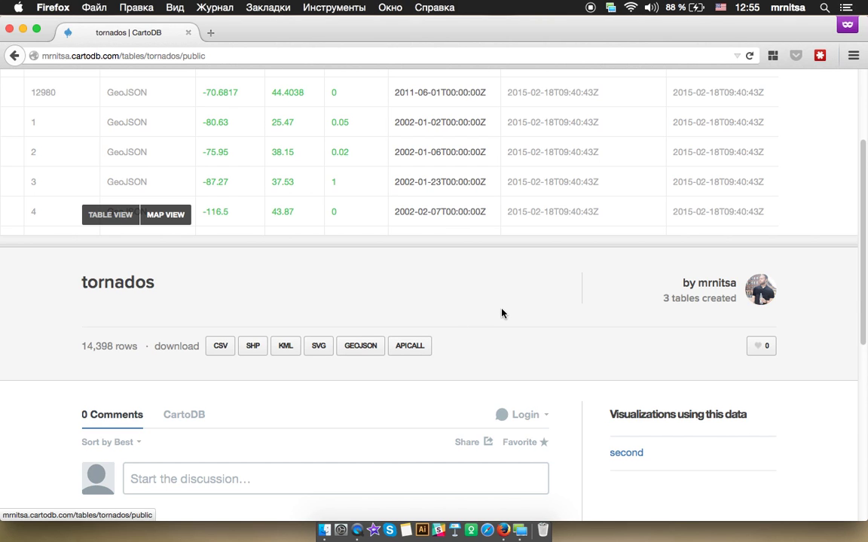
scroll(502, 313, "up", 2)
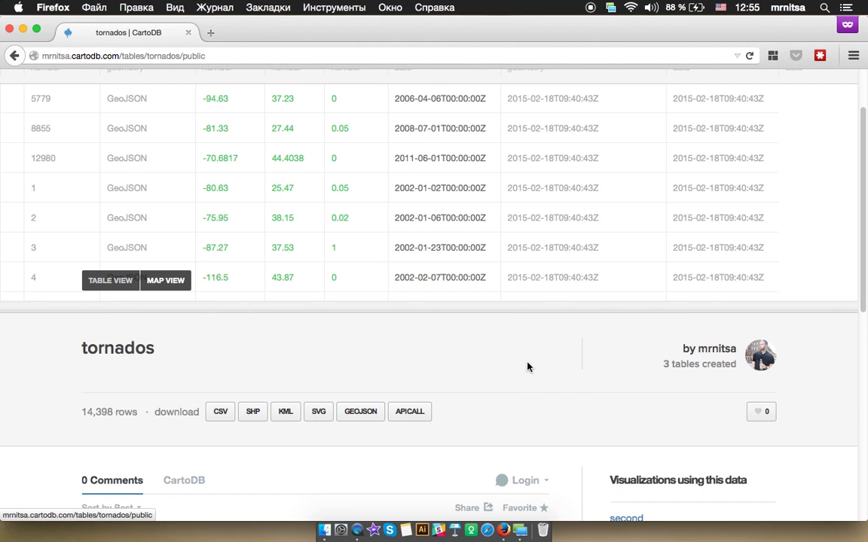
left_click(9, 28)
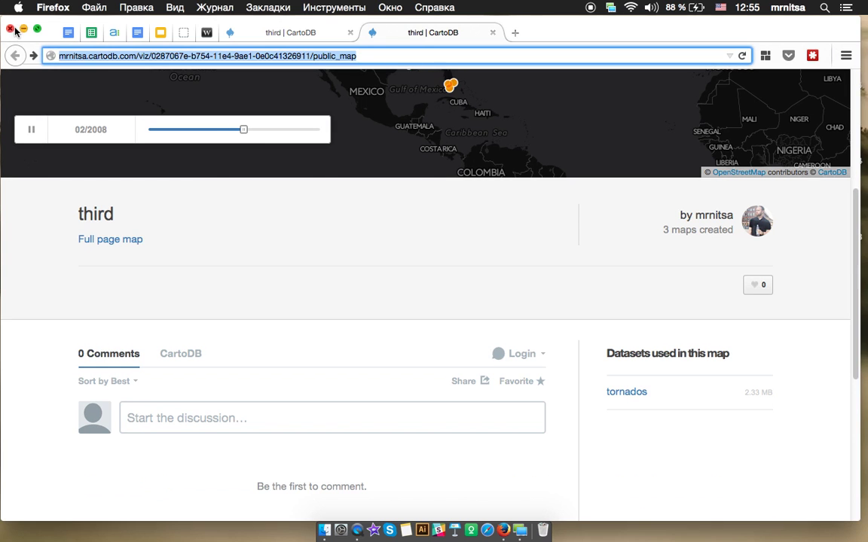
- Check the webinar chat in full screen, dismiss the visualization's sharing options, and close the public map page
left_click(206, 33)
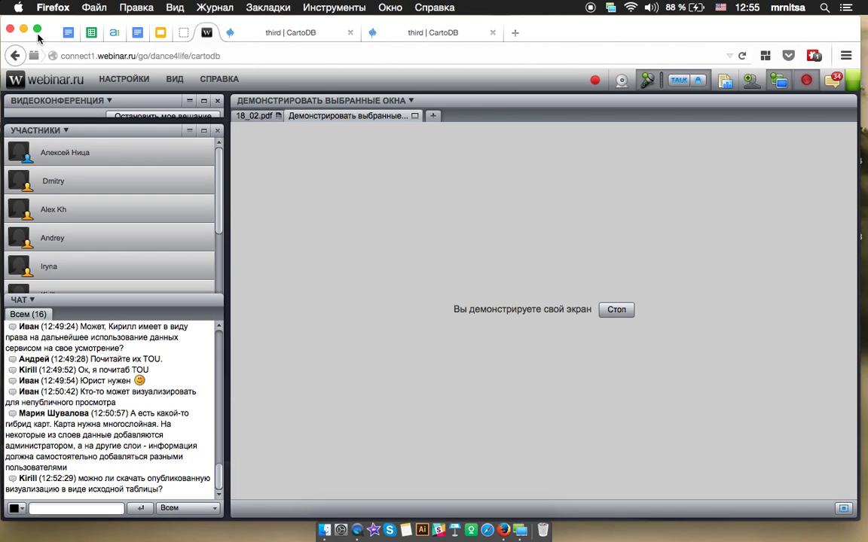
left_click(37, 30)
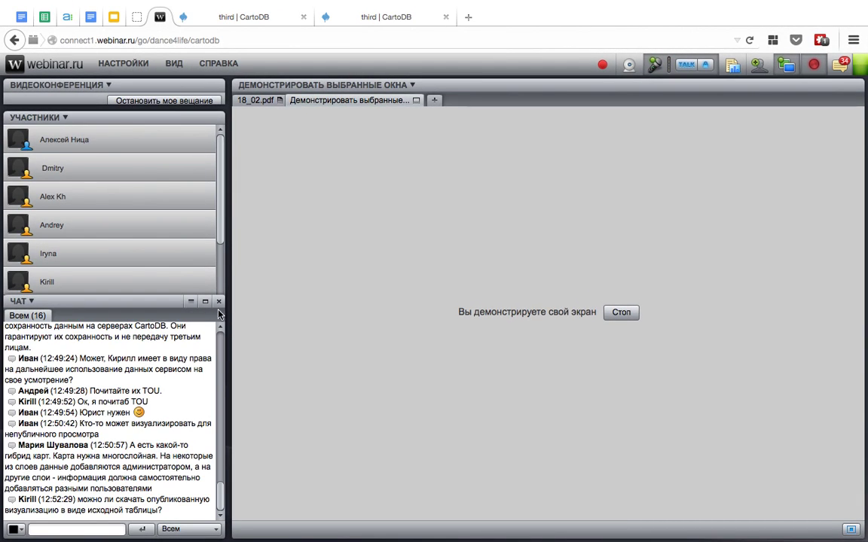
left_click(262, 17)
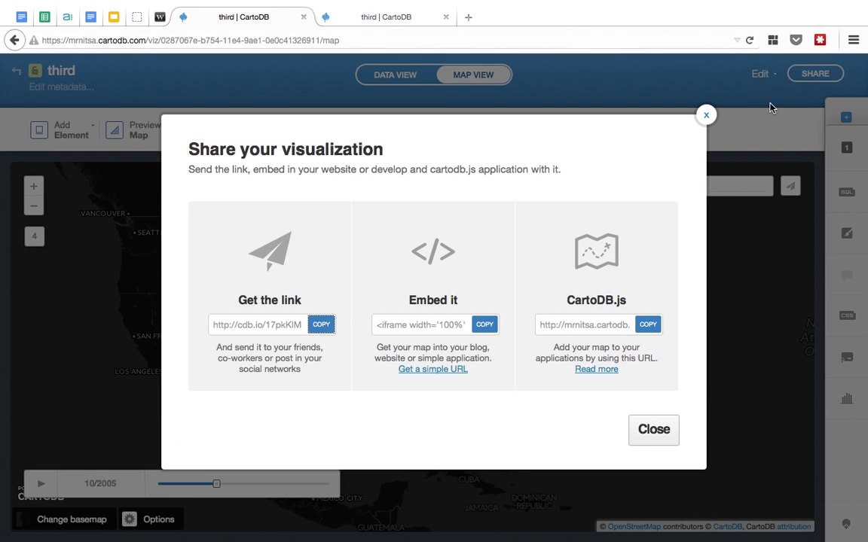
left_click(705, 114)
left_click(407, 18)
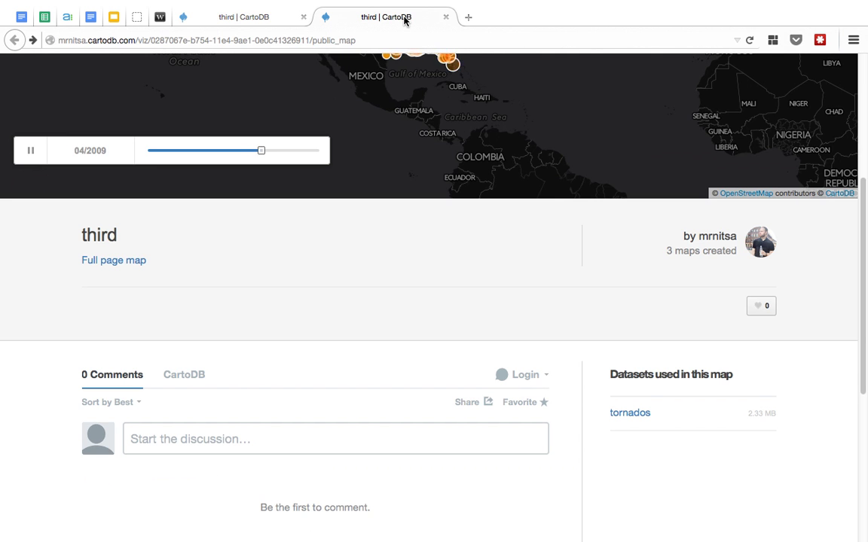
left_click(445, 16)
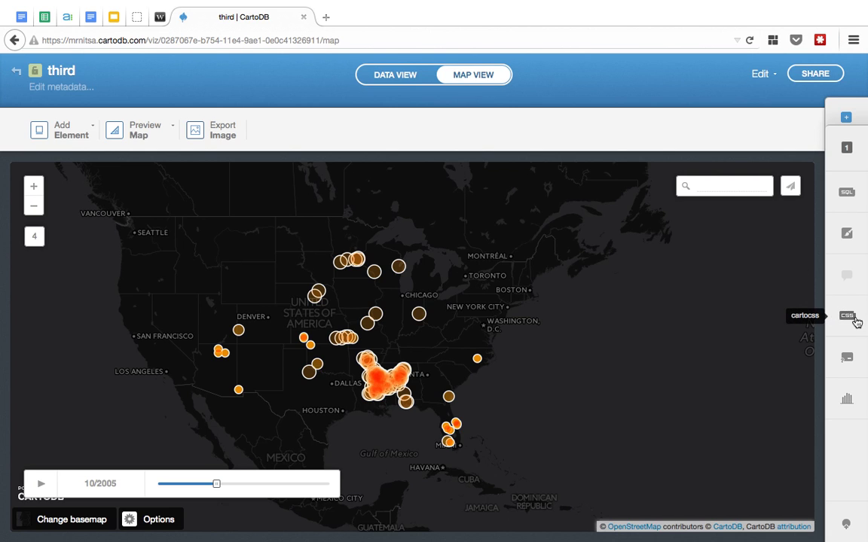
- Switch the tornados layer from the Torque style to the Simple style
left_click(847, 235)
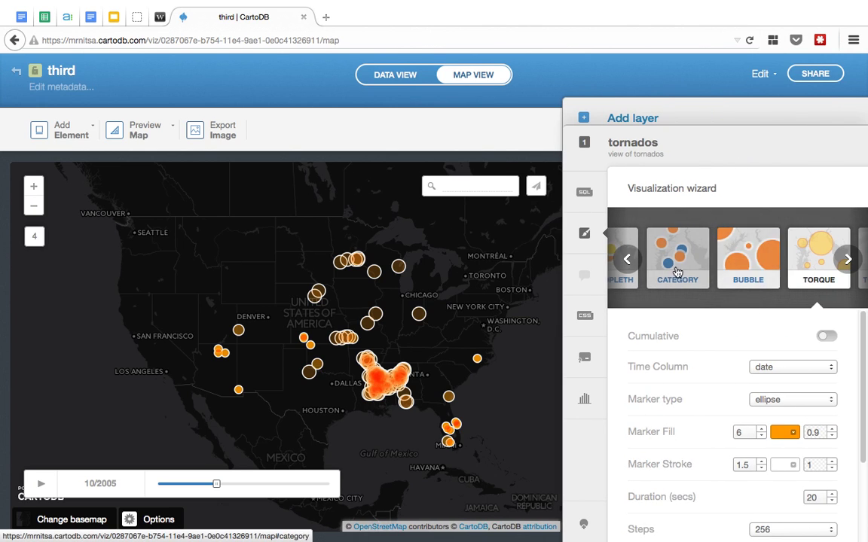
left_click(625, 259)
left_click(626, 259)
left_click(671, 262)
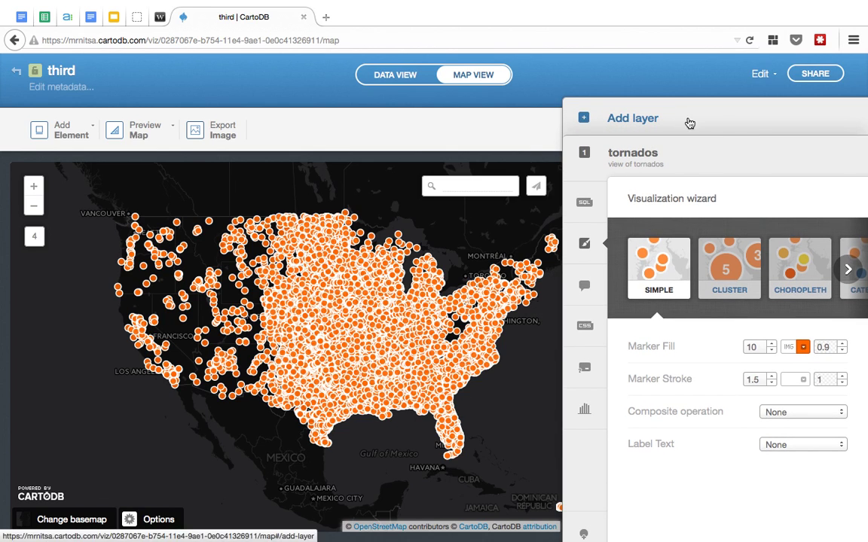
- Add the us_counties table as a second layer in the visualization
left_click(637, 120)
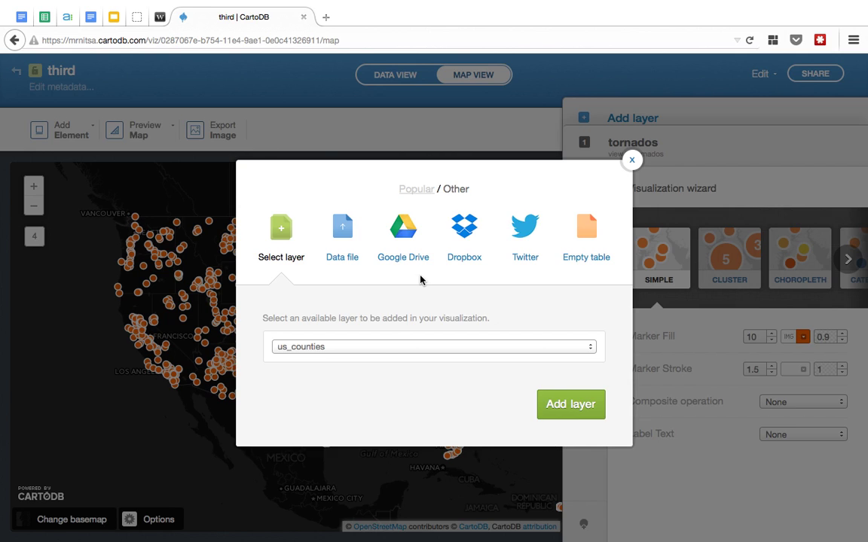
left_click(367, 349)
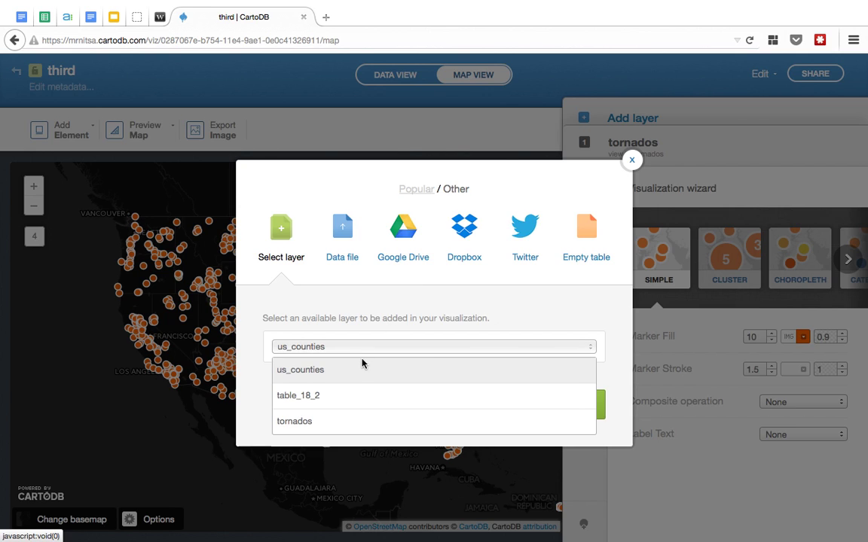
left_click(345, 372)
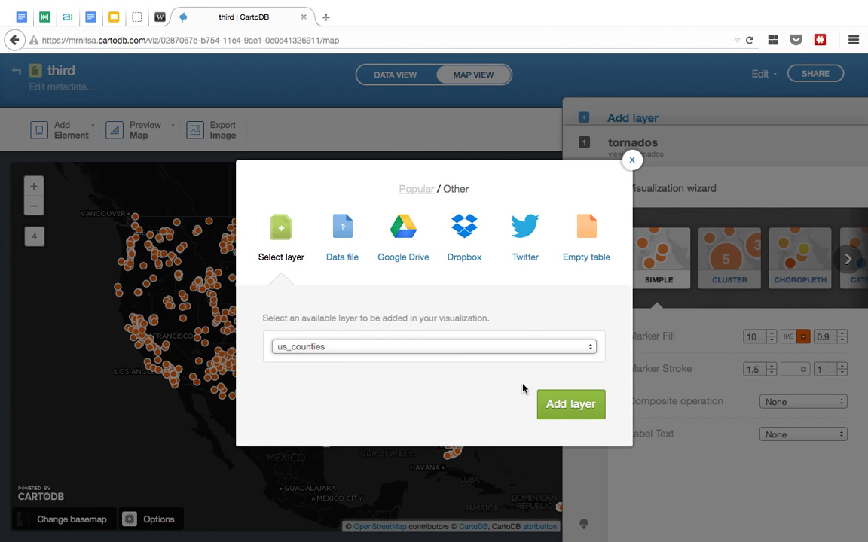
left_click(576, 409)
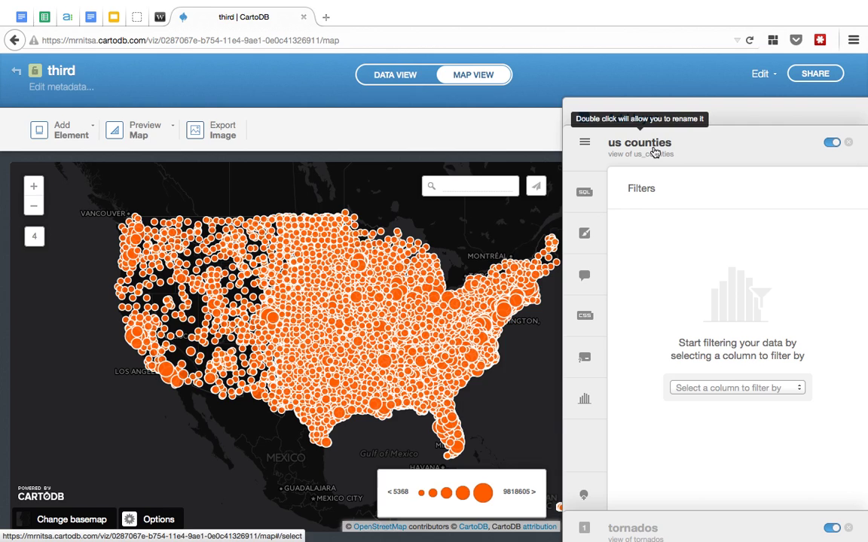
- Switch the us counties layer to the Simple style and set its polygon fill color to purple
left_click(591, 235)
left_click(626, 260)
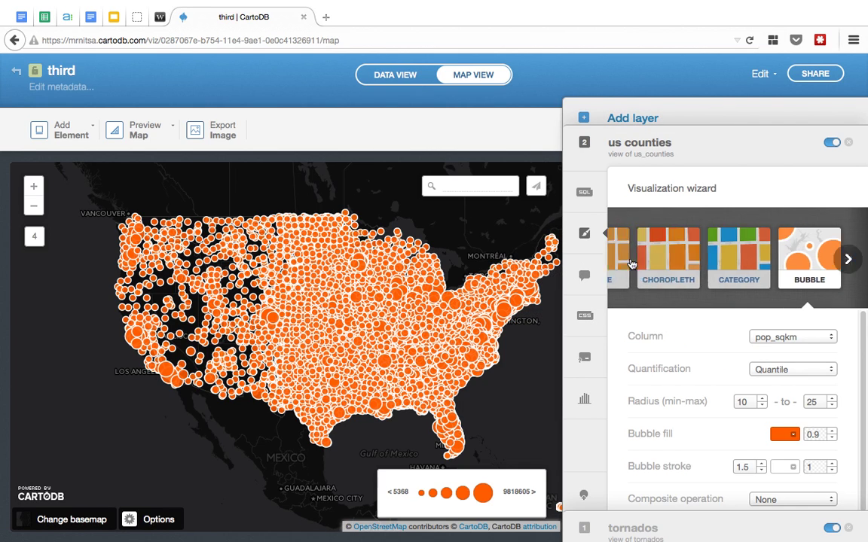
left_click(626, 265)
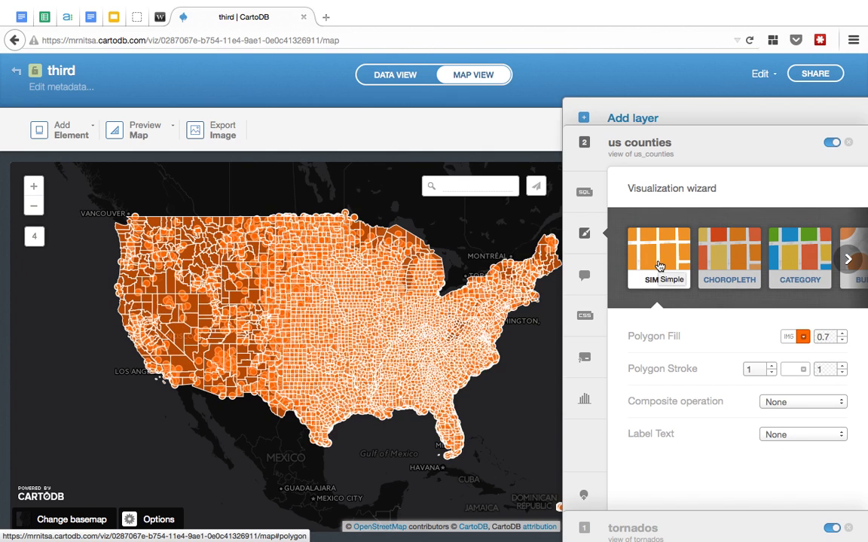
left_click(803, 337)
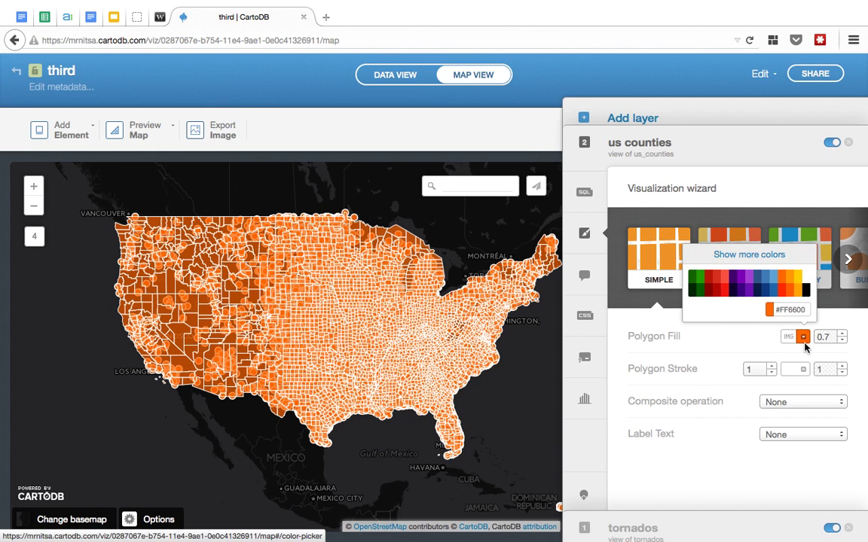
left_click(737, 279)
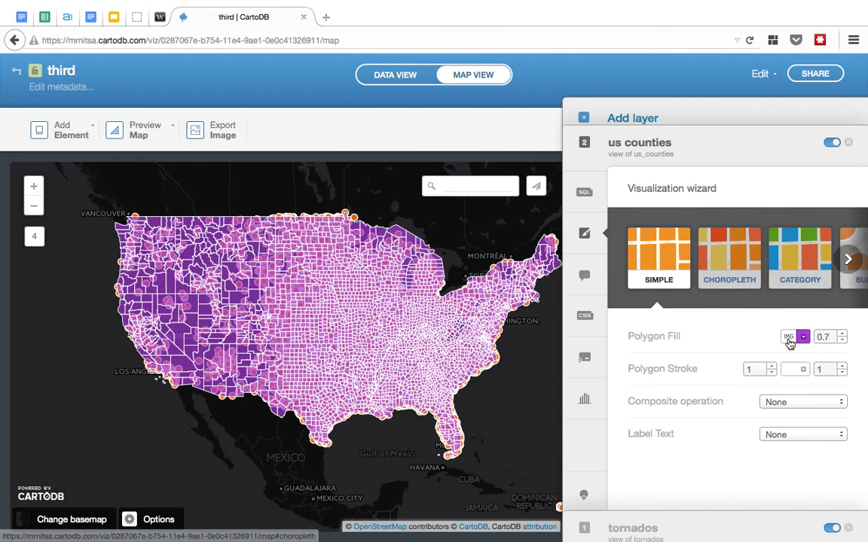
- Set the us counties polygon stroke width to 0 and move the tornados layer above the us counties layer
left_click(771, 373)
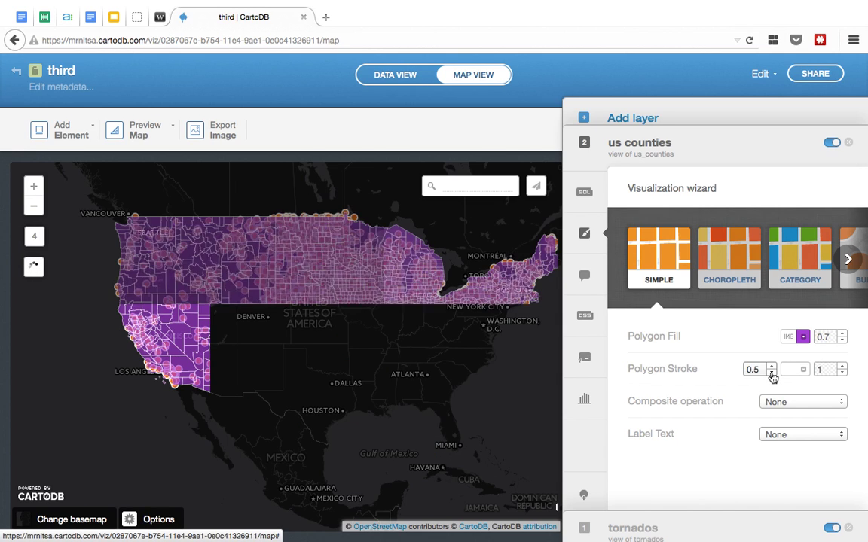
left_click(771, 373)
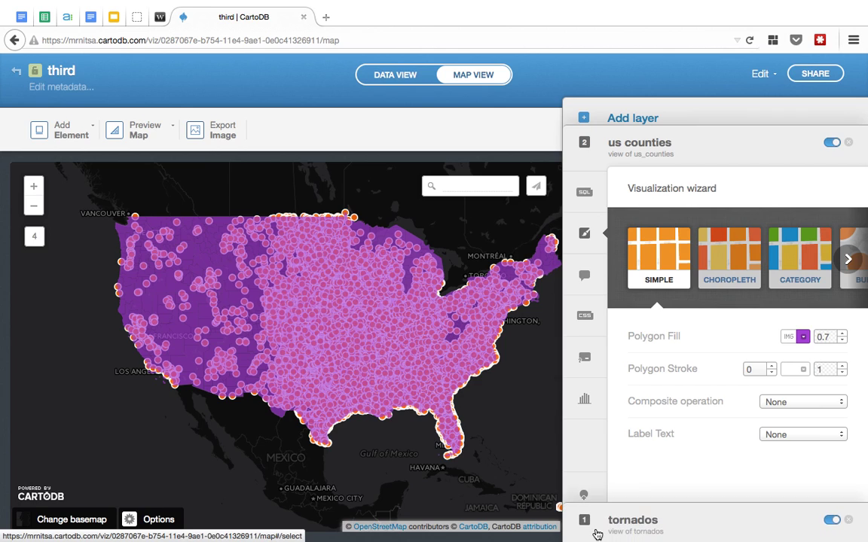
left_click_drag(653, 523, 639, 146)
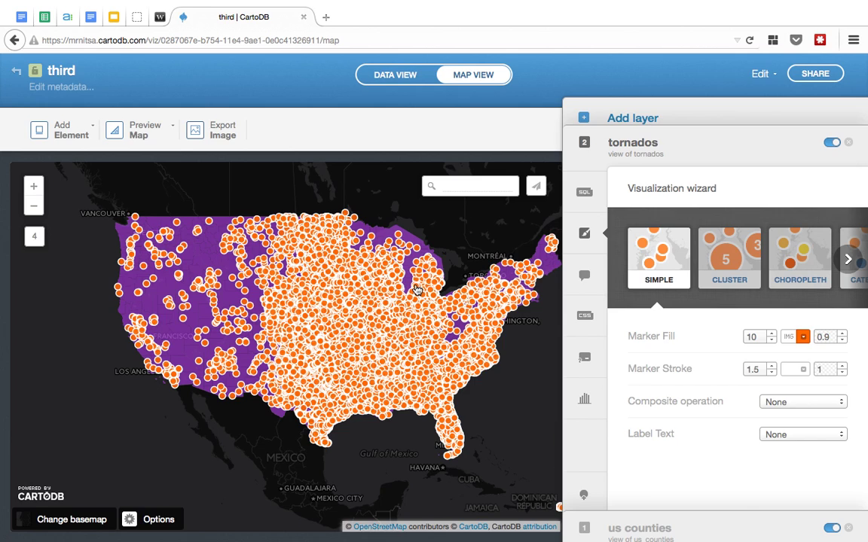
- Check the webinar chat and advance the 18_02.pdf presentation to the Q&A slide
left_click(160, 17)
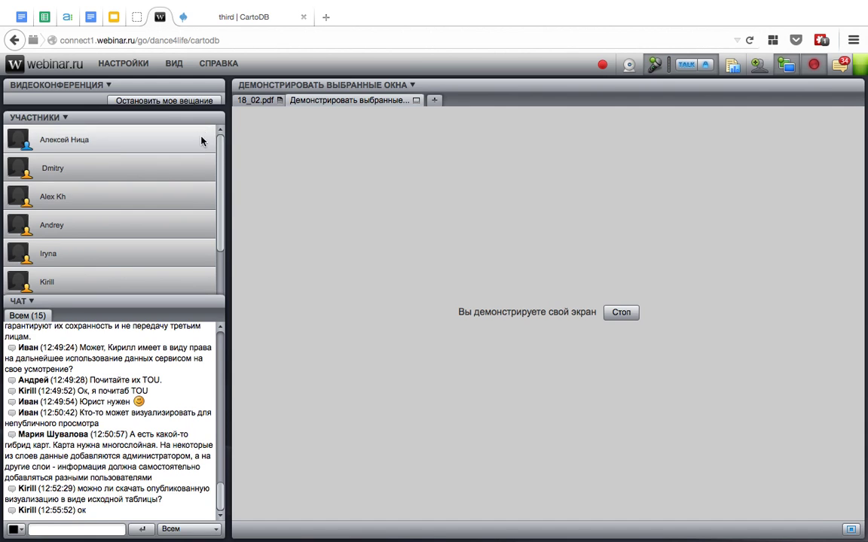
left_click(234, 17)
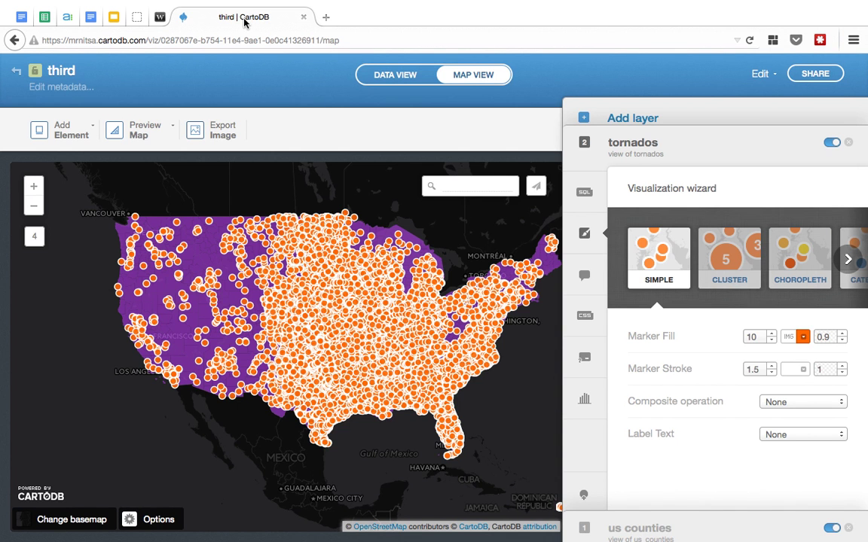
left_click(159, 18)
left_click(256, 100)
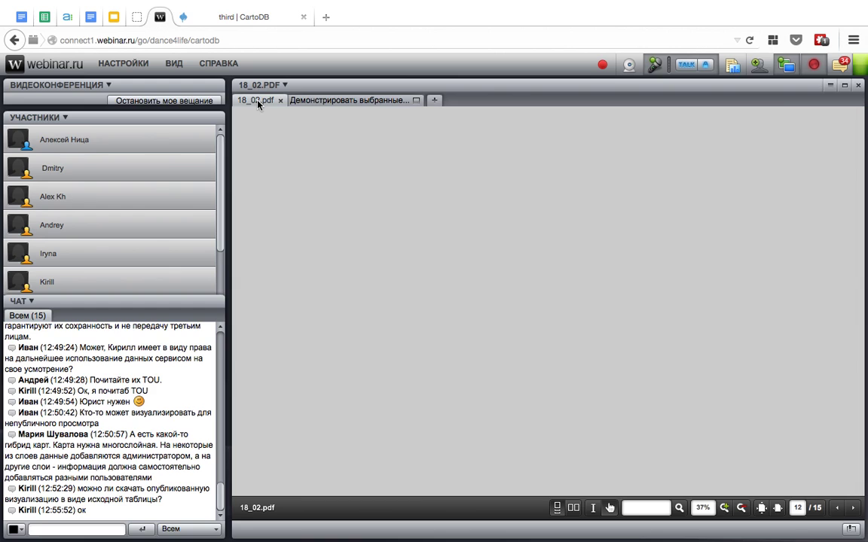
scroll(547, 390, "down", 2)
scroll(547, 391, "down", 4)
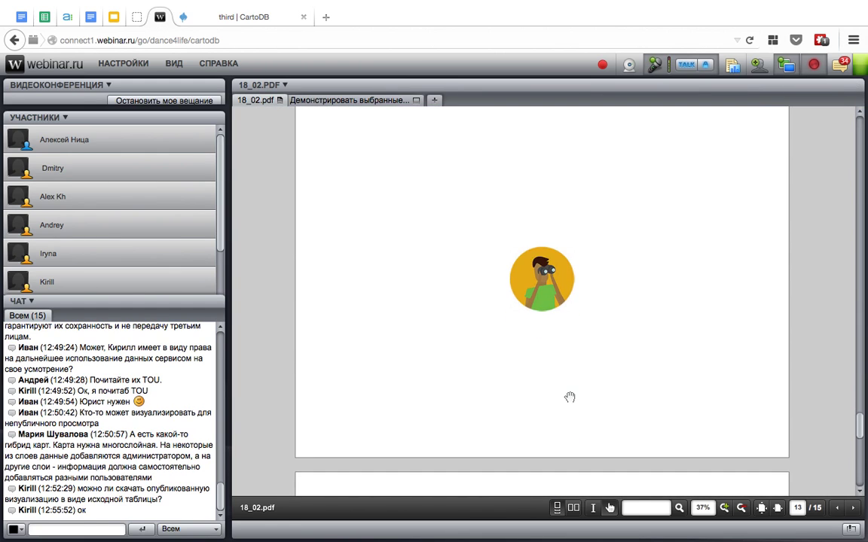
scroll(570, 396, "down", 5)
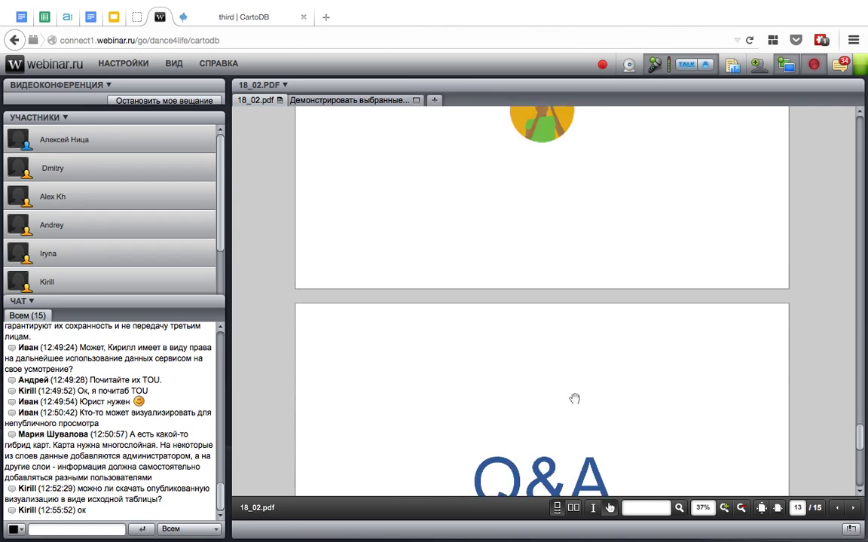
scroll(576, 401, "down", 1)
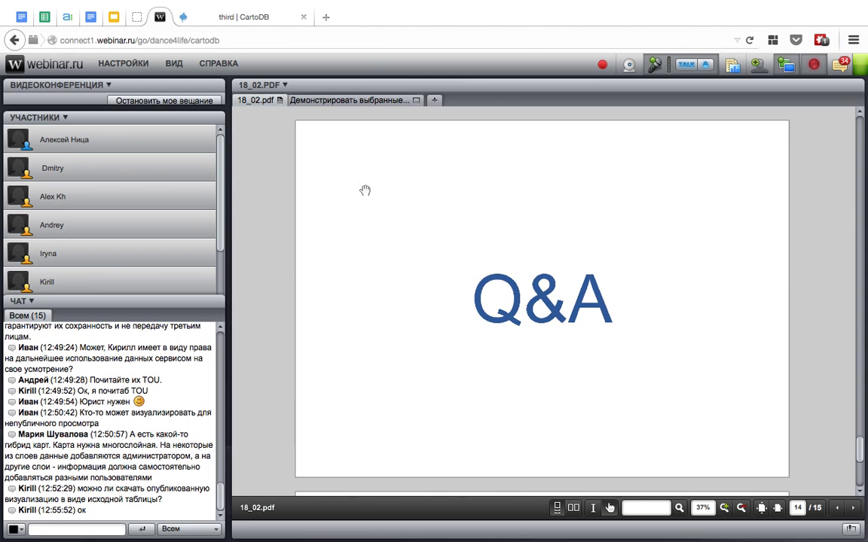
left_click(91, 16)
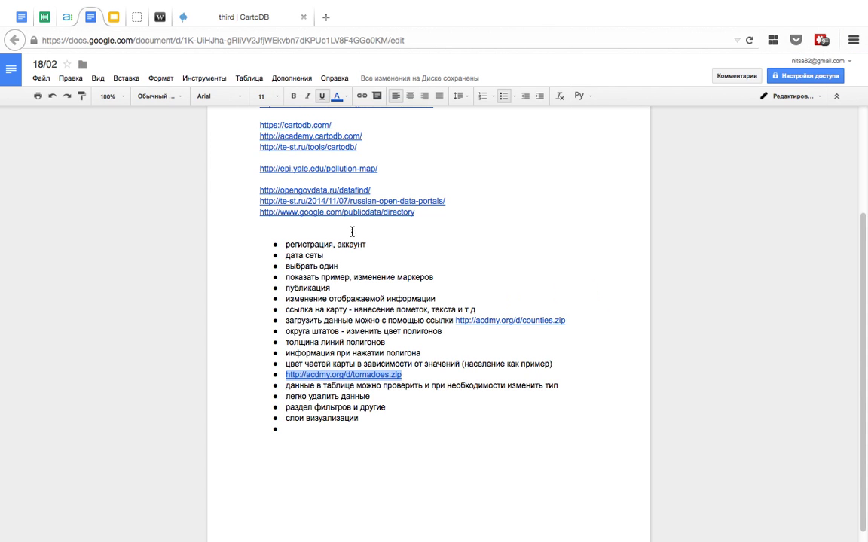
scroll(446, 227, "up", 2)
left_click_drag(425, 289, 256, 290)
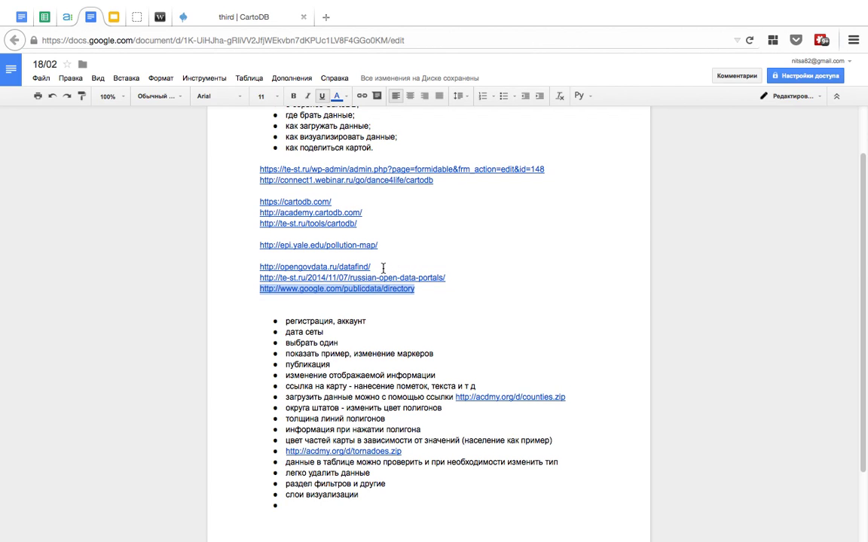
left_click_drag(393, 268, 254, 270)
key("ctrl+c")
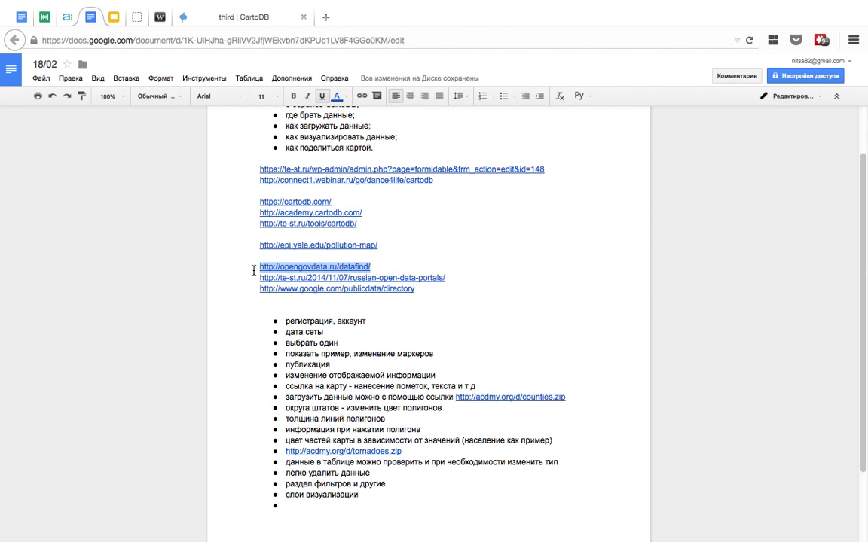
- Switch the webinar back to screen sharing and open the copied opengovdata.ru link in a new browser tab
left_click(326, 19)
left_click(162, 18)
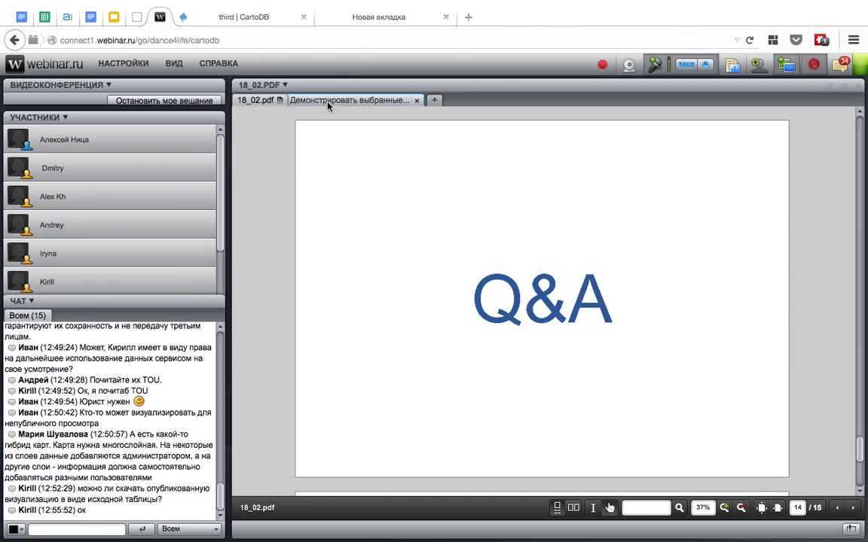
left_click(339, 101)
left_click(379, 18)
key("ctrl+v")
key("Return")
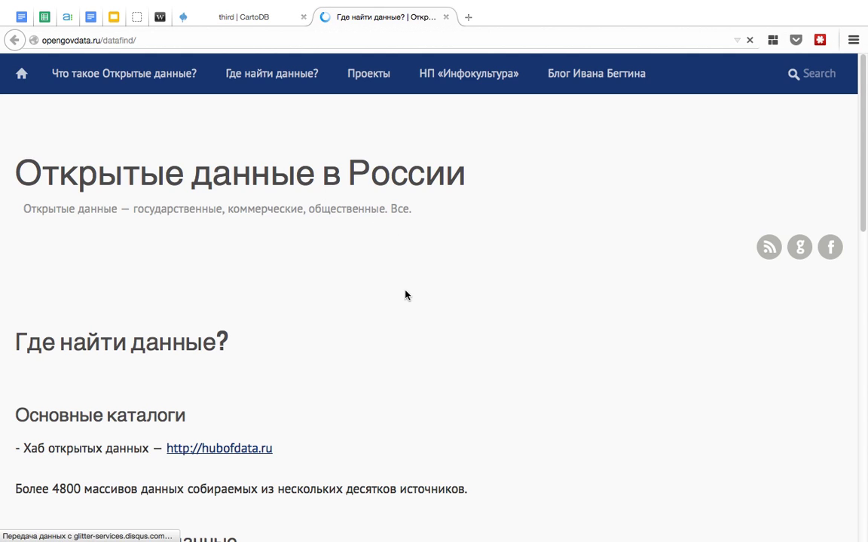
- Examine the open data catalogues listed on the "Где найти данные?" page
scroll(317, 304, "down", 1)
scroll(334, 307, "down", 4)
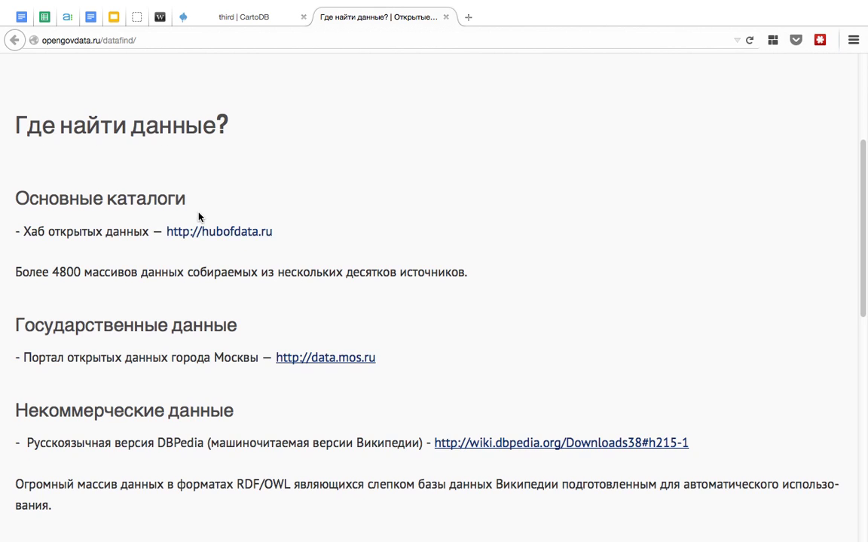
scroll(481, 298, "down", 3)
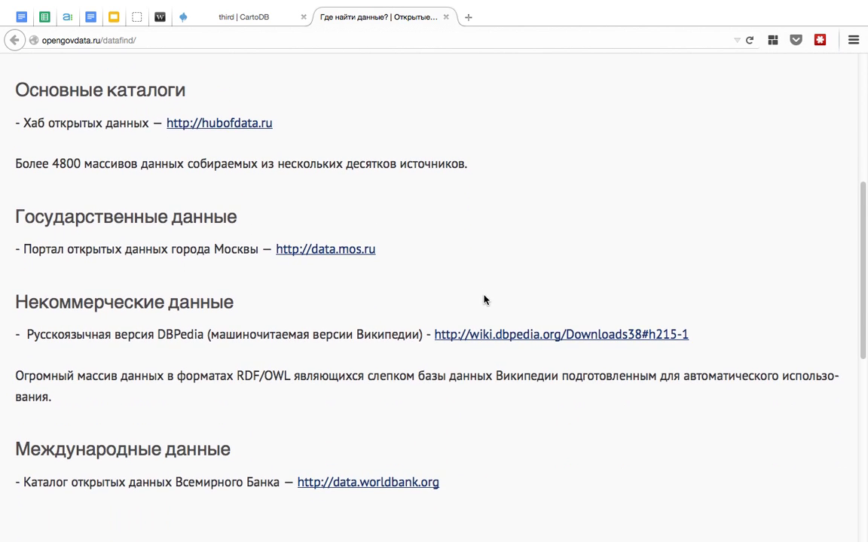
scroll(512, 297, "down", 3)
scroll(540, 298, "up", 10)
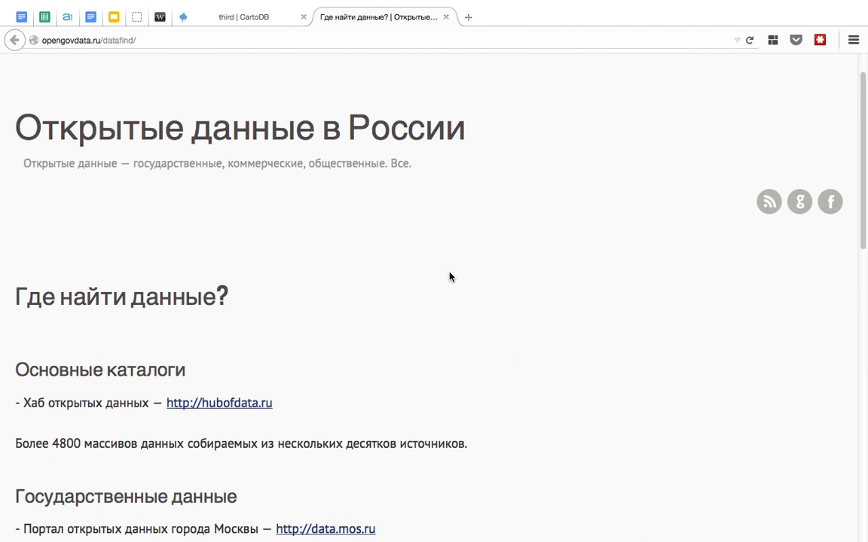
scroll(449, 277, "up", 2)
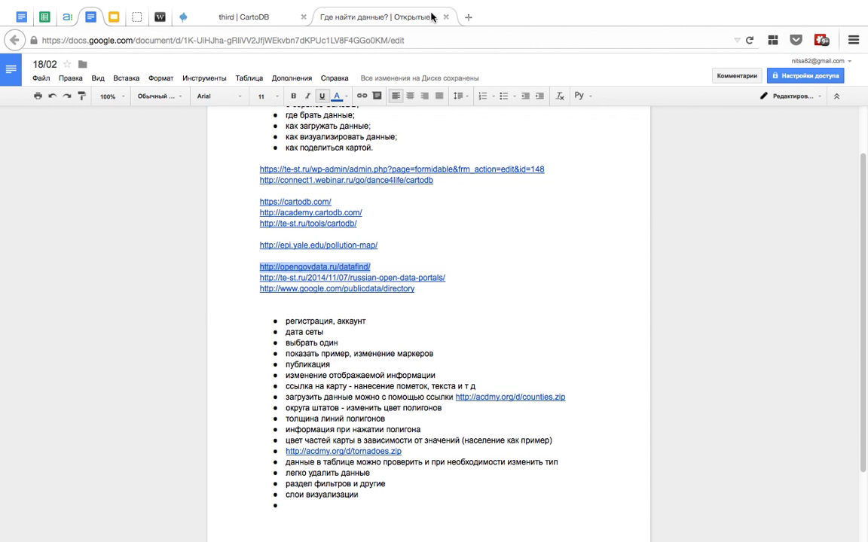
- Copy the address of the opengovdata.ru page and post it in the webinar chat
left_click(377, 17)
left_click(150, 41)
left_click(150, 41)
key("super+c")
left_click(160, 17)
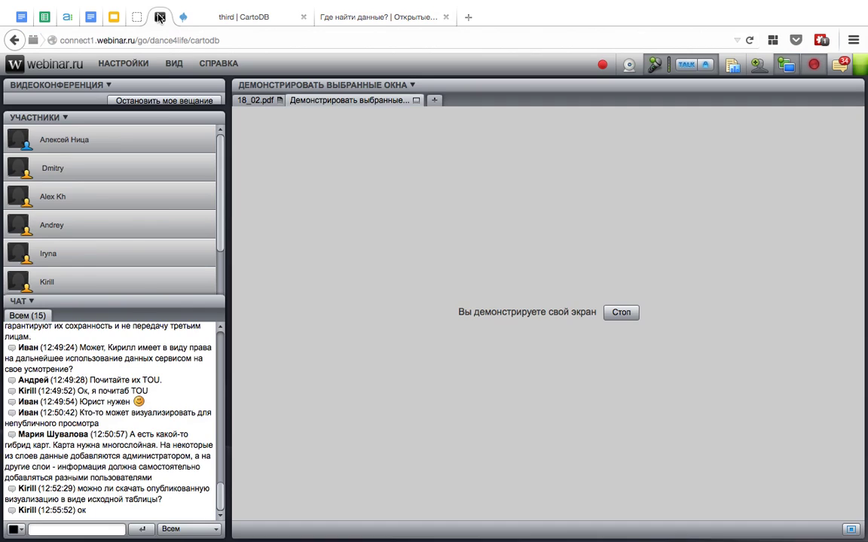
left_click(71, 529)
key("super+v")
key("Return")
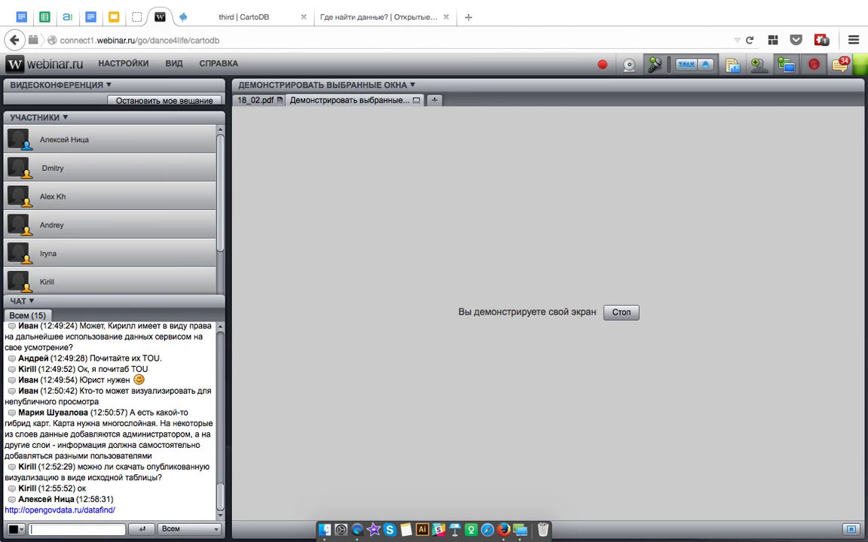
left_click(91, 17)
left_click(513, 274)
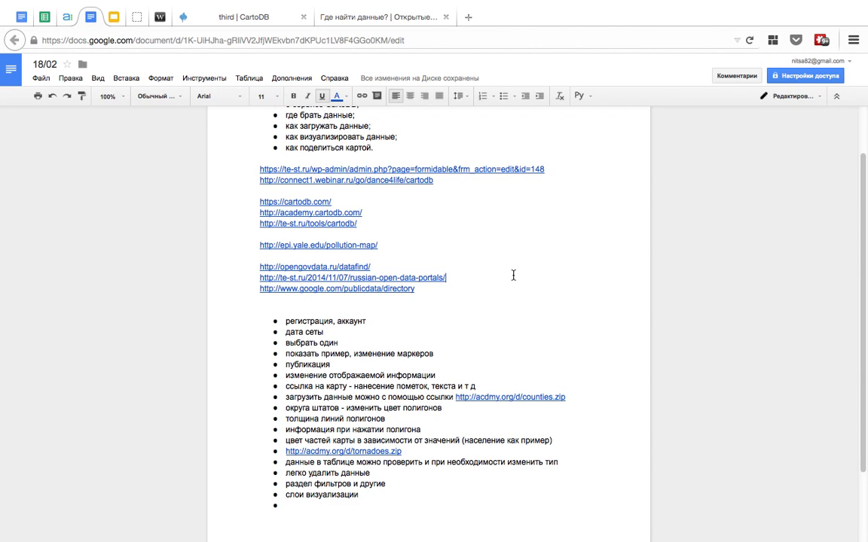
left_click_drag(456, 282, 219, 279)
key("ctrl+c")
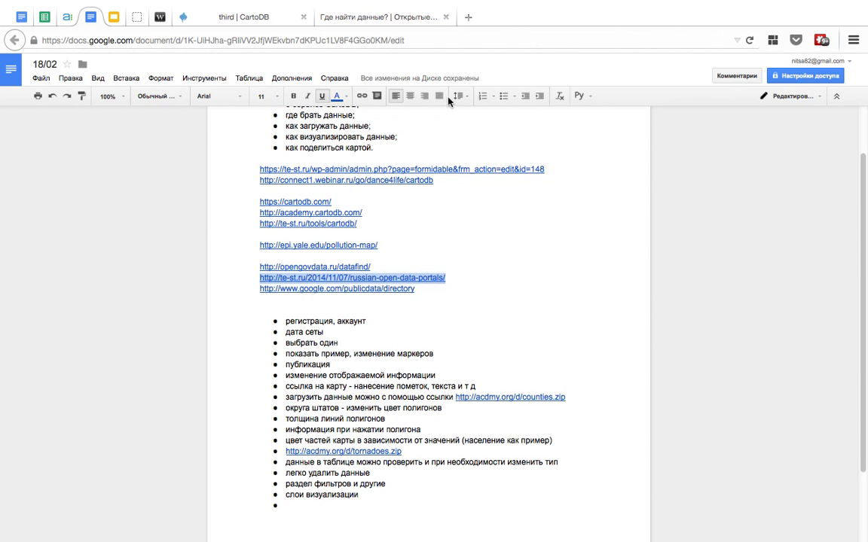
left_click(469, 18)
key("ctrl+v")
key("Return")
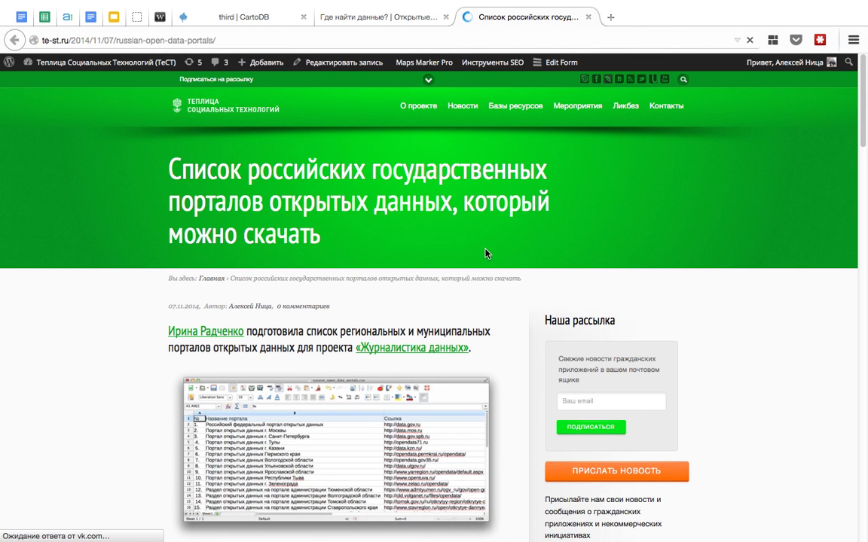
- Look through the article's list of Russian open data portals and post the page's address in the webinar chat
scroll(483, 326, "down", 5)
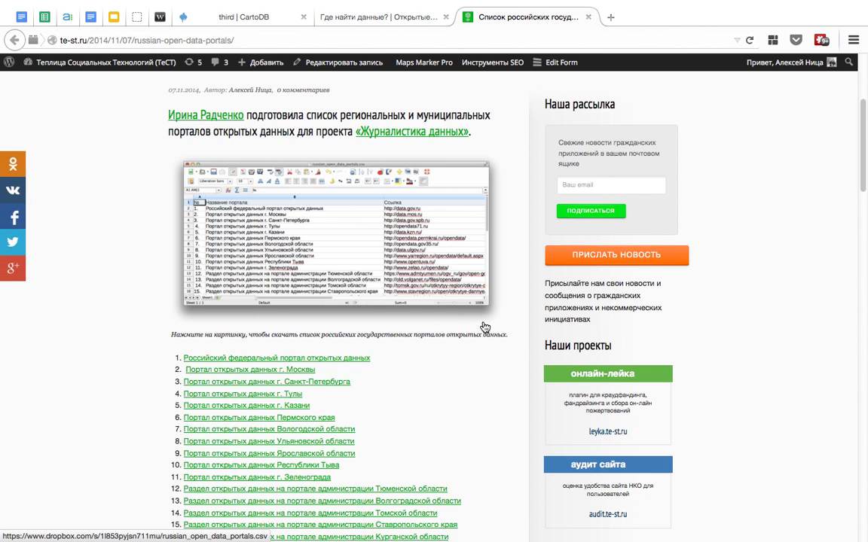
scroll(484, 326, "down", 1)
scroll(343, 140, "down", 2)
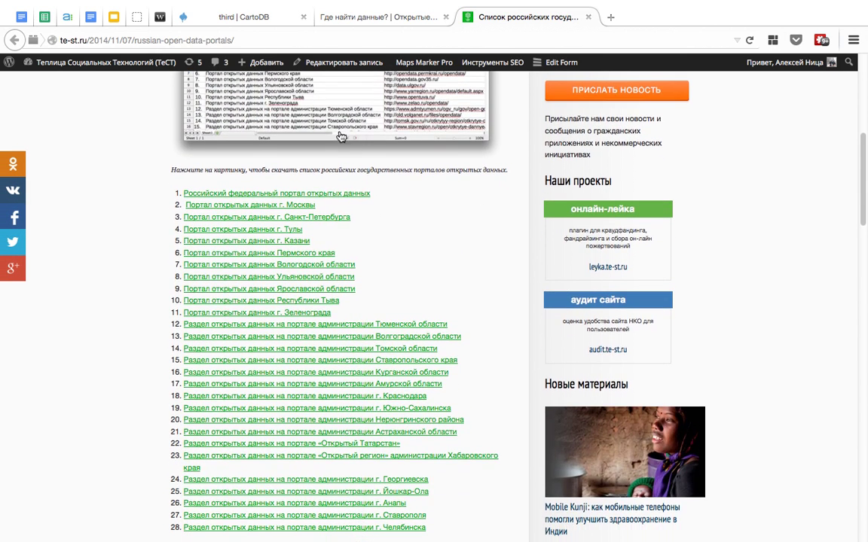
scroll(376, 204, "down", 2)
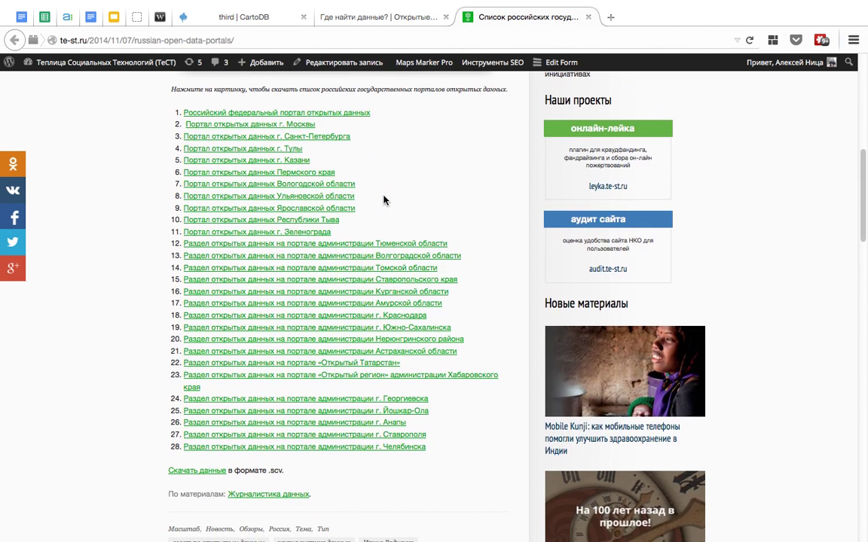
left_click(245, 41)
key("super+c")
left_click(155, 17)
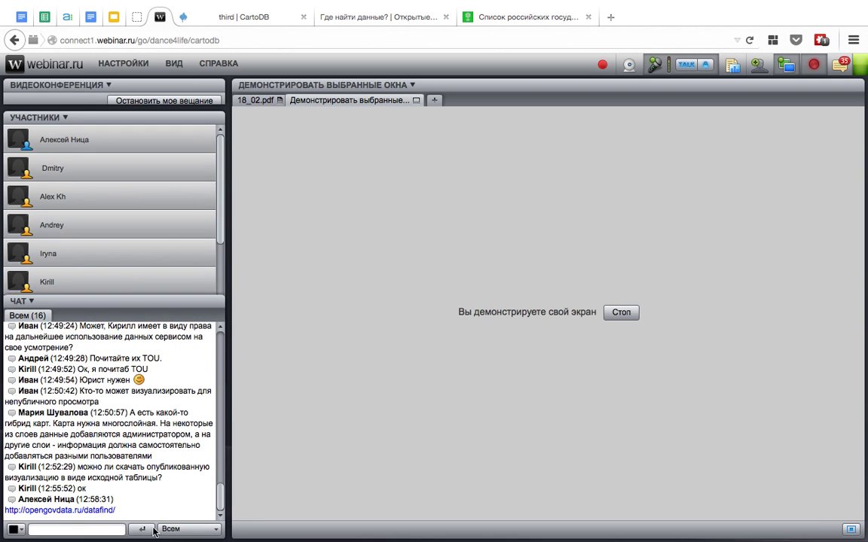
left_click(96, 531)
key("super+v")
key("Return")
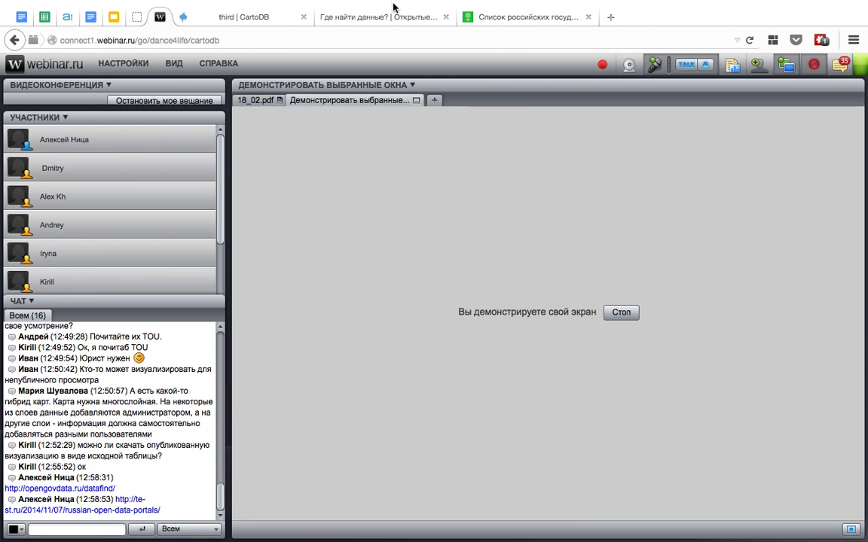
- Open the Kazan open data portal from the article's list and look over its data set sections
left_click(506, 18)
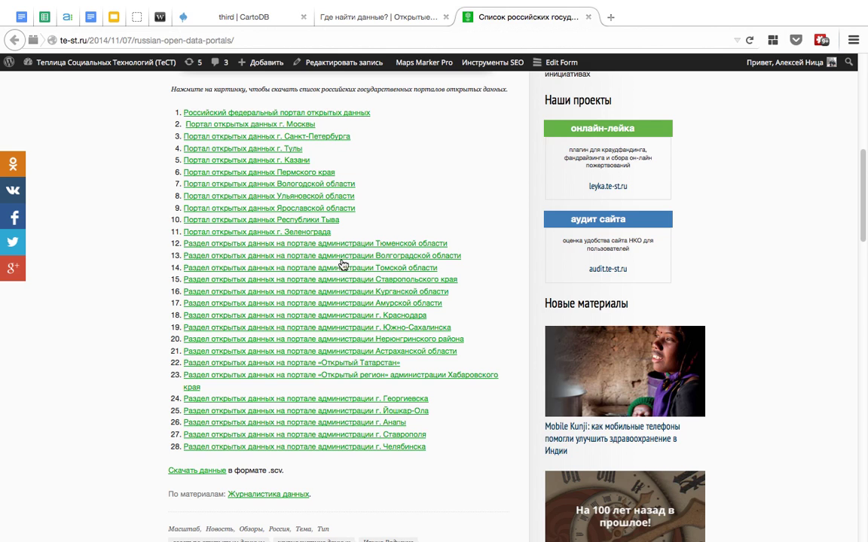
left_click(253, 160)
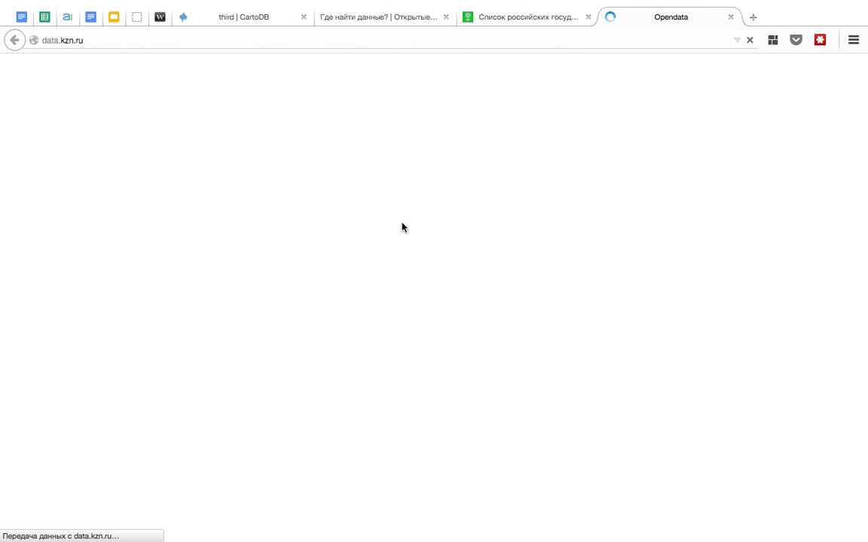
scroll(435, 277, "down", 3)
scroll(435, 278, "down", 1)
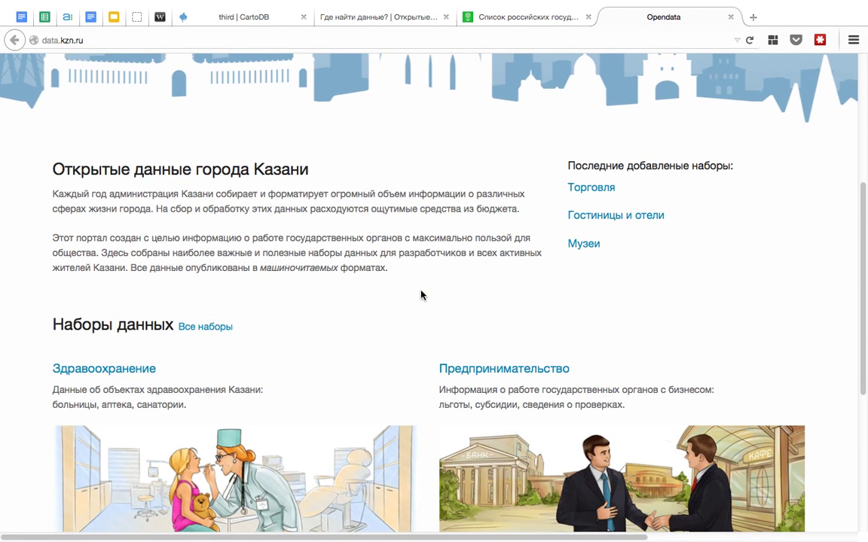
- Open the Kazan portal's complete list of data sets and look through its entries
left_click(183, 328)
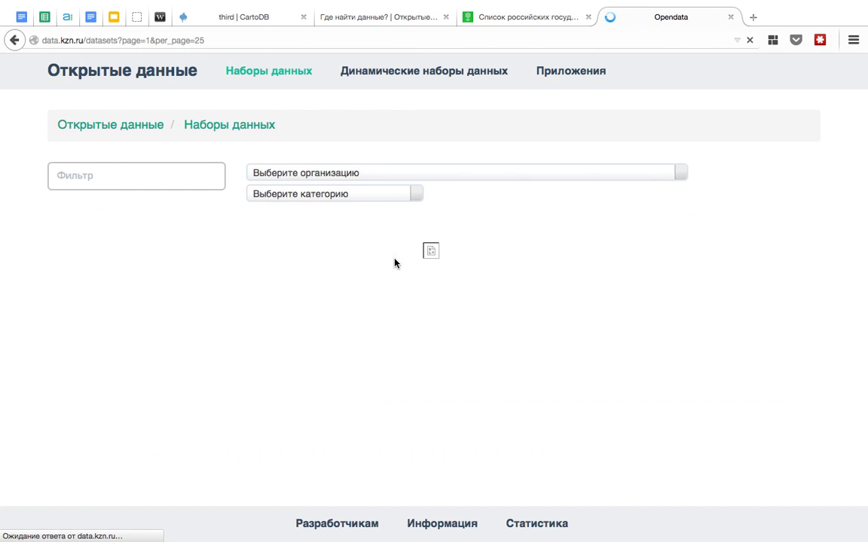
scroll(456, 249, "down", 2)
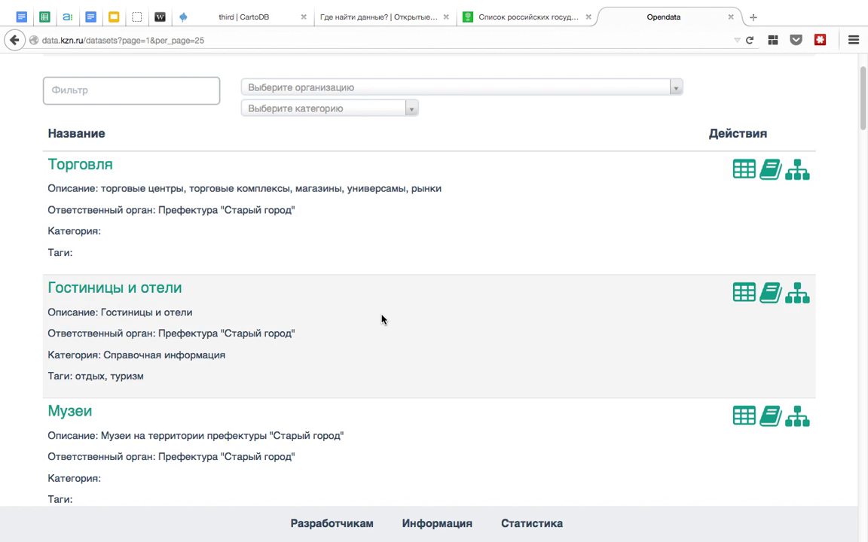
scroll(447, 354, "down", 1)
scroll(447, 354, "down", 3)
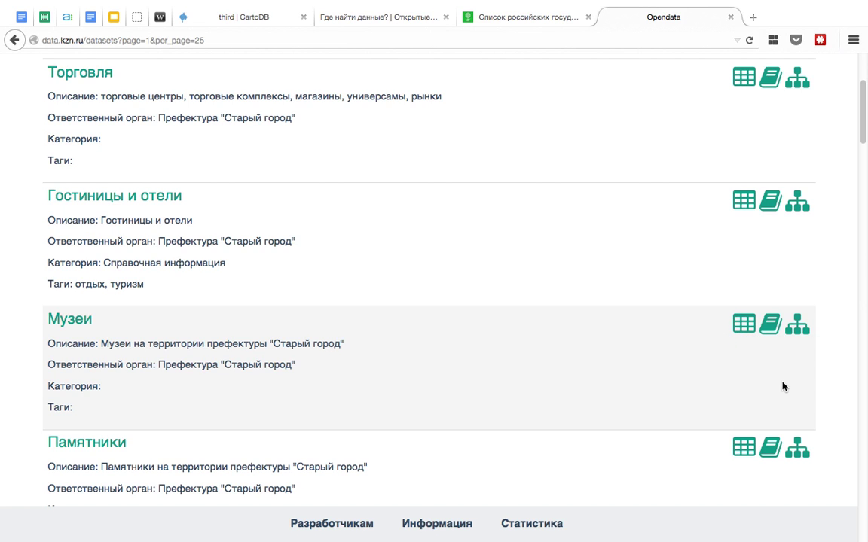
scroll(778, 380, "down", 4)
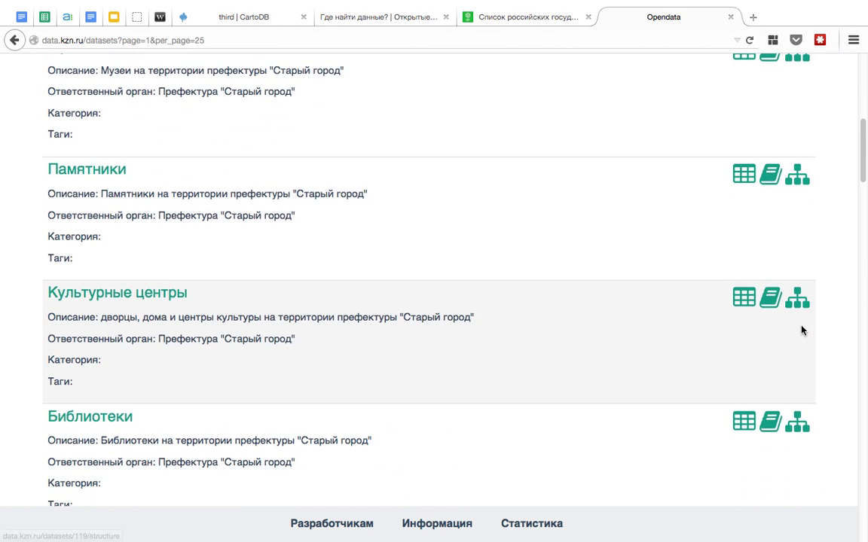
scroll(802, 328, "up", 5)
scroll(803, 329, "up", 1)
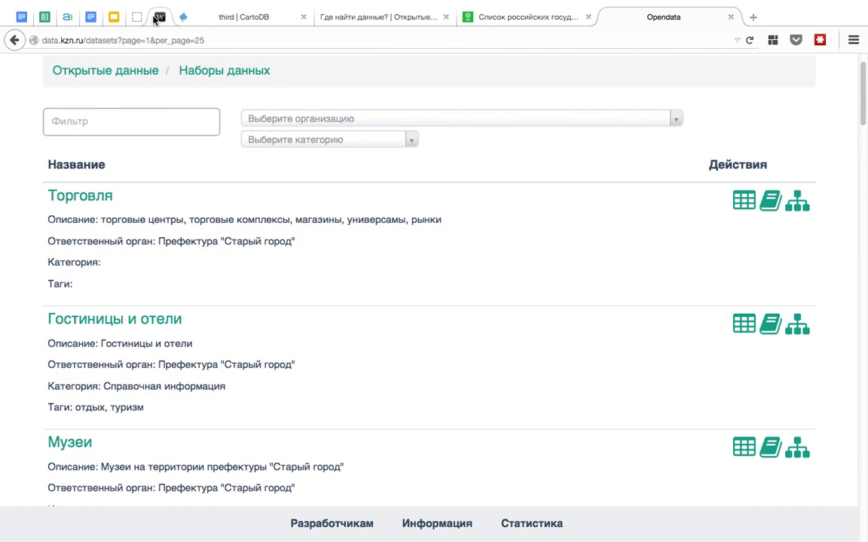
left_click(91, 16)
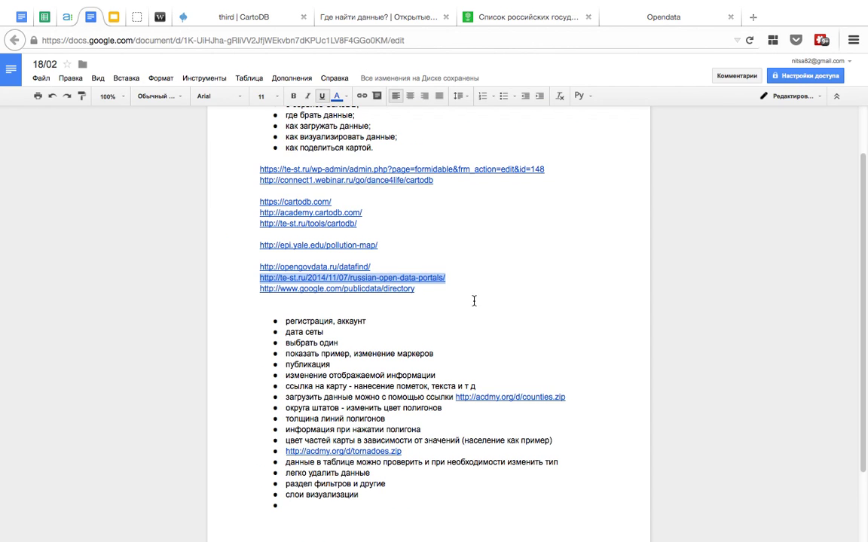
left_click_drag(430, 289, 248, 285)
key("ctrl+c")
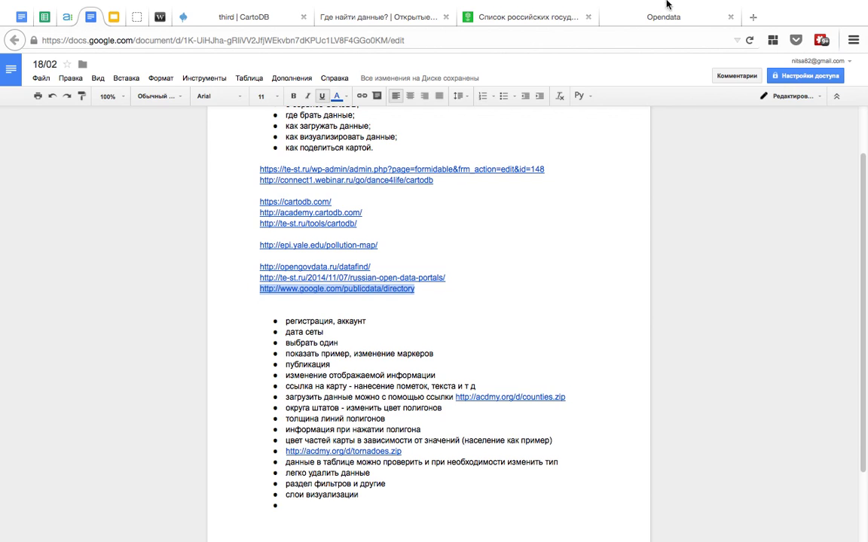
left_click(667, 6)
key("ctrl+t")
key("ctrl+v")
key("Return")
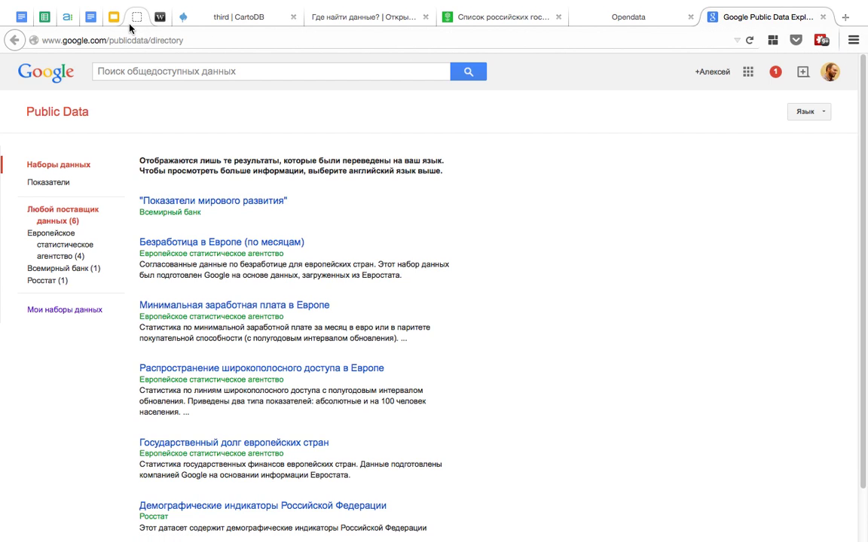
- Return to the 18/02 document's outline, clear the link selection, and check the webinar chat for messages
left_click(90, 17)
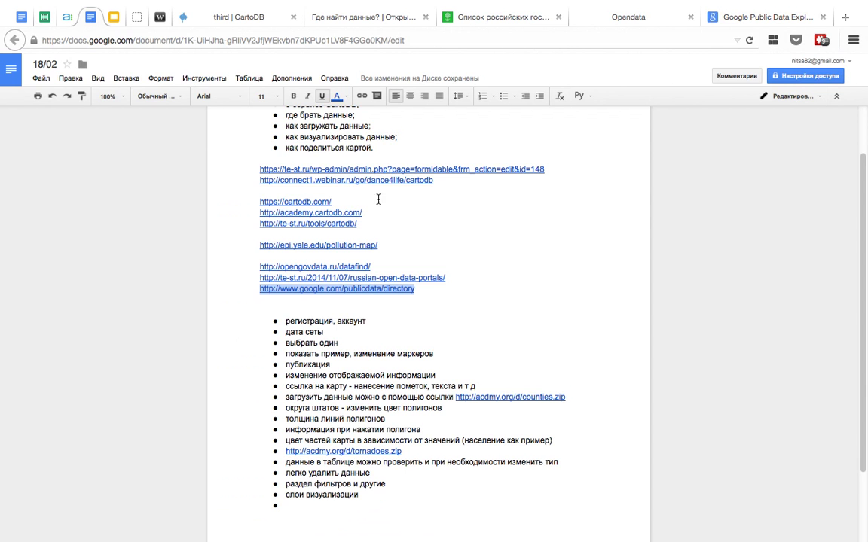
left_click(444, 323)
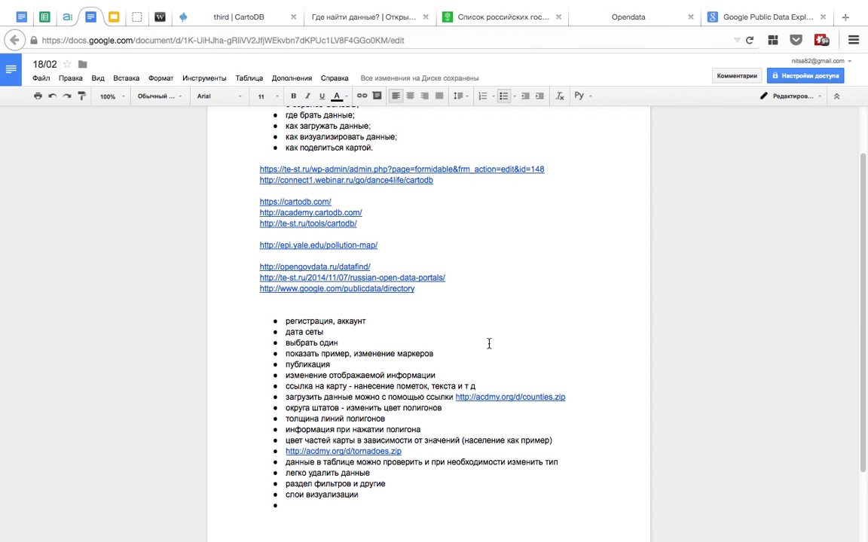
left_click(159, 18)
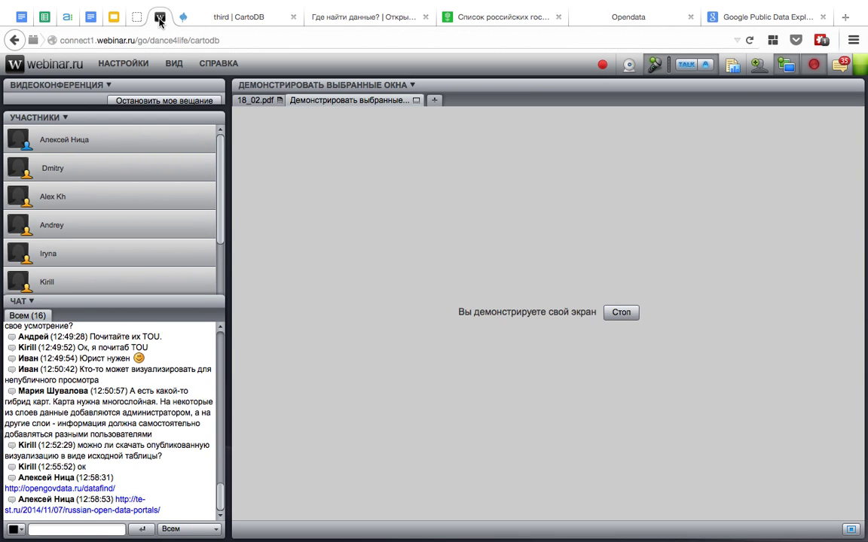
- Show the tornados layer's CartoCSS code in the third map and add a filter on the date column
left_click(212, 25)
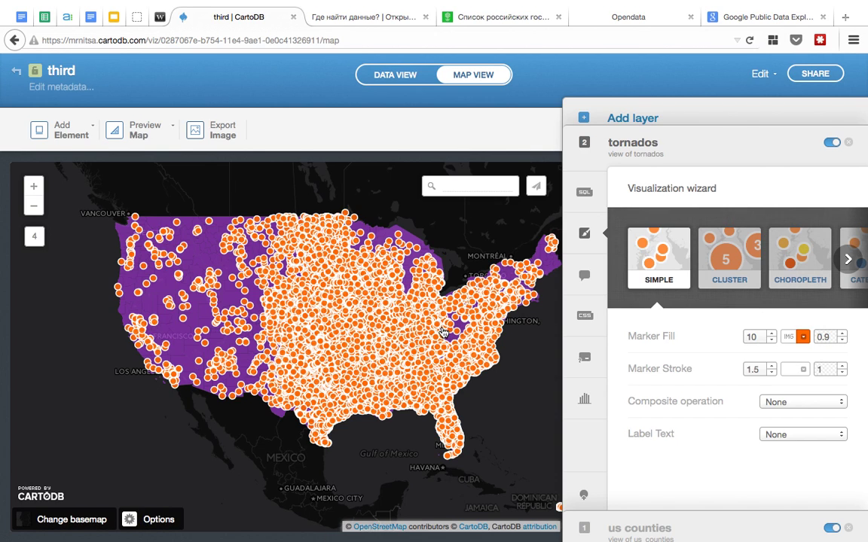
left_click(593, 318)
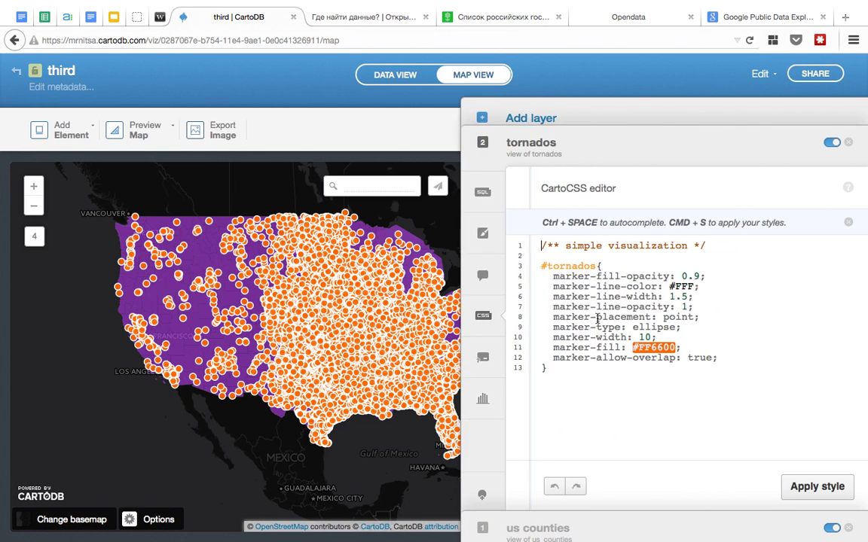
left_click(482, 399)
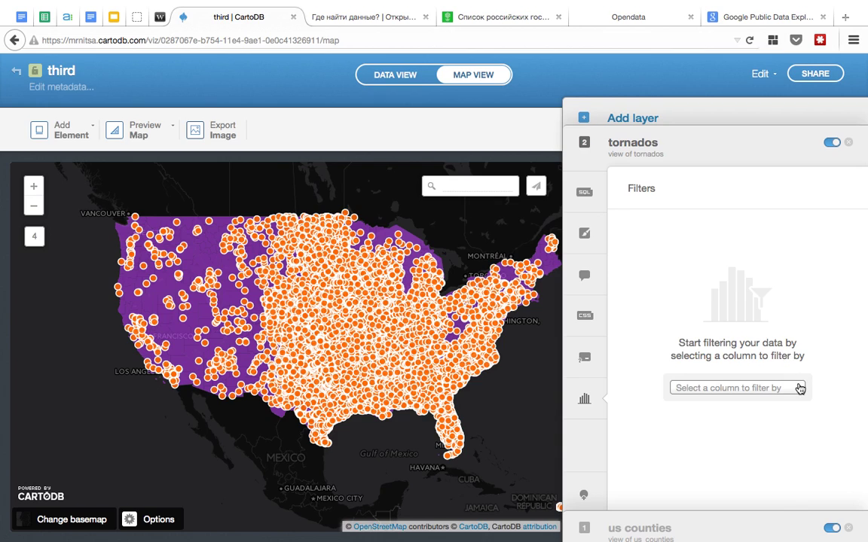
left_click(743, 387)
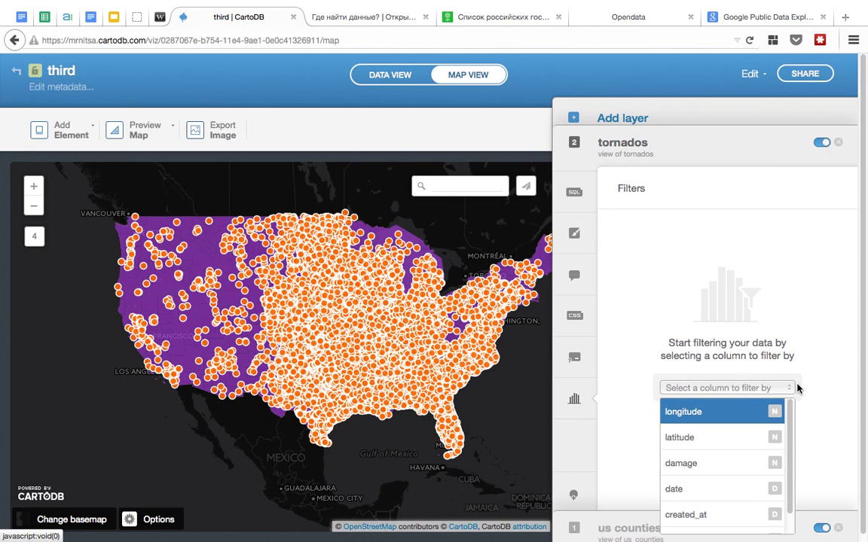
left_click(738, 489)
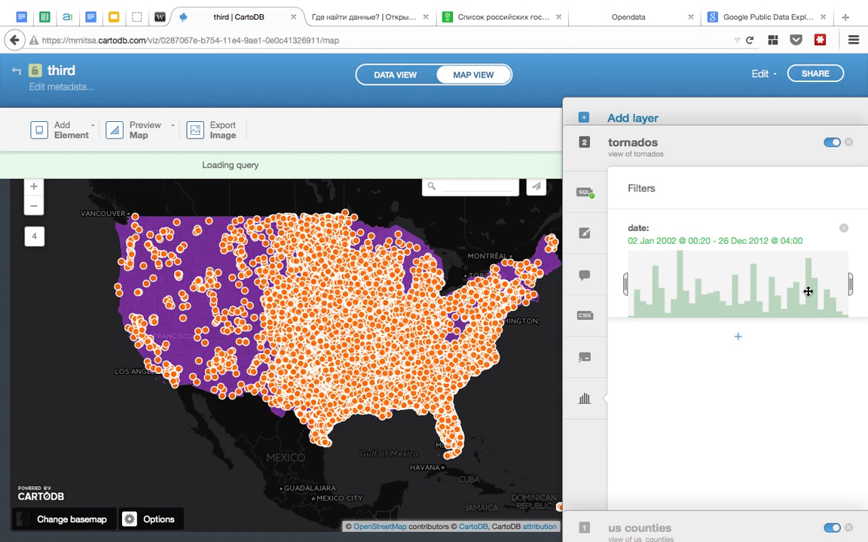
- Narrow the tornados date filter to the range 11 Mar 2007 @ 02:40 to 26 Feb 2011 @ 15:00
left_click_drag(849, 285, 754, 287)
left_click_drag(623, 287, 667, 283)
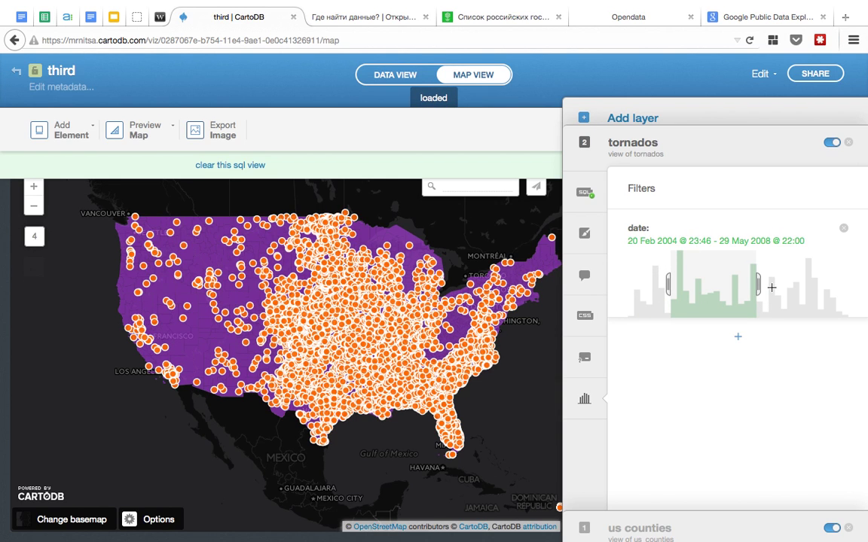
left_click_drag(758, 286, 799, 284)
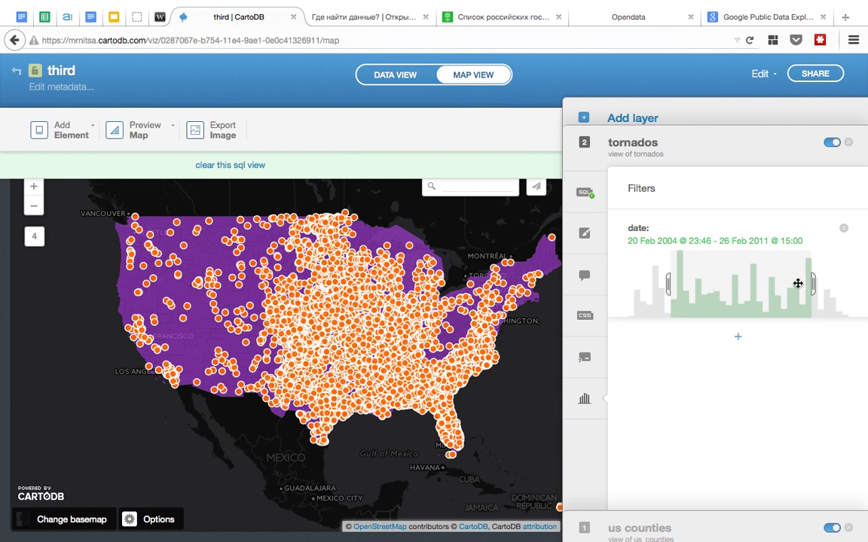
left_click_drag(670, 281, 729, 284)
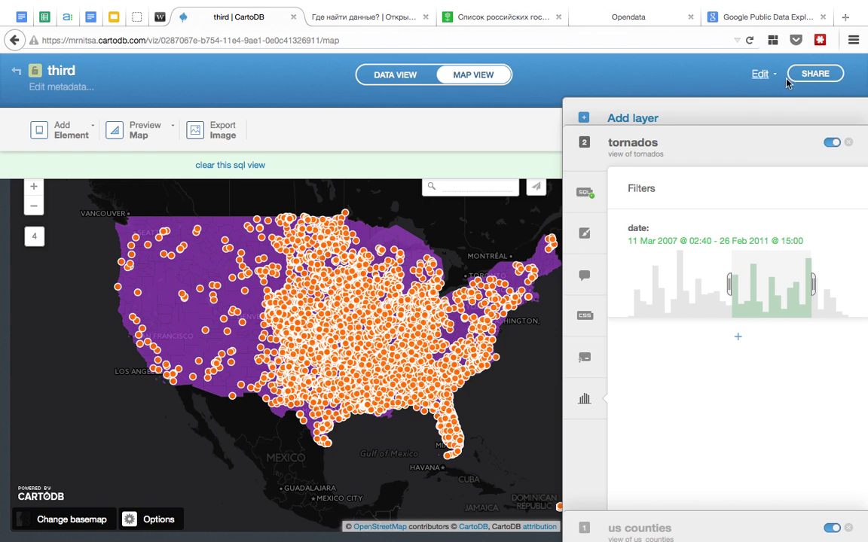
- Copy the third visualization's share link and open the public map in place of the Kazan portal page
left_click(815, 73)
left_click(321, 325)
left_click(647, 14)
left_click(509, 43)
key("super+v")
key("Return")
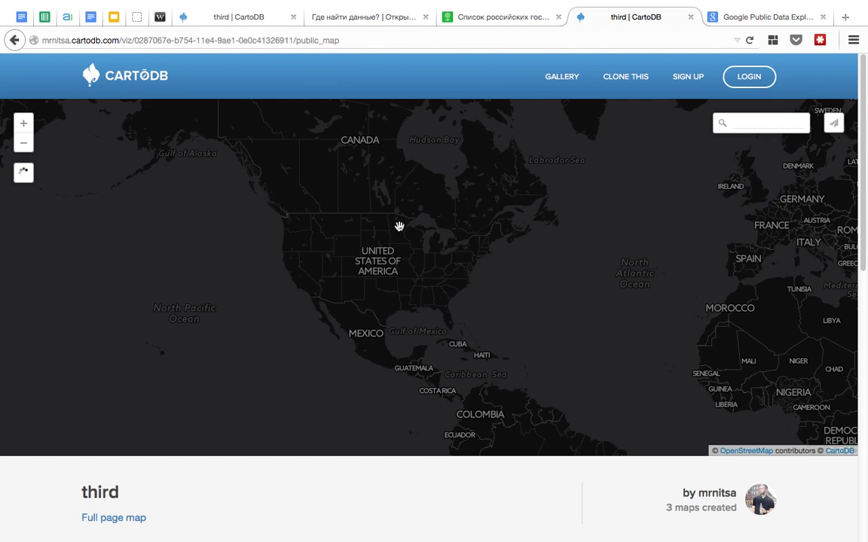
- Open the tornados dataset from the public map's list of used datasets and view its table and download formats
scroll(675, 335, "down", 3)
scroll(675, 332, "down", 5)
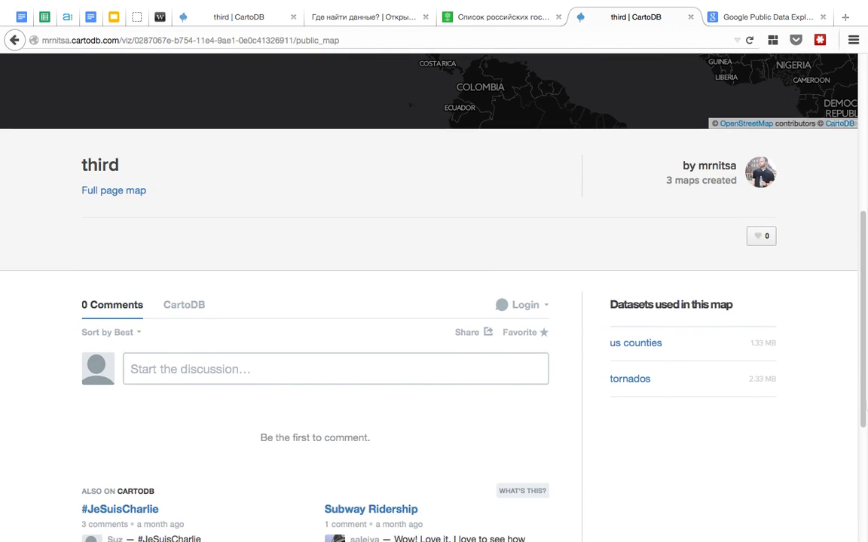
left_click(641, 383)
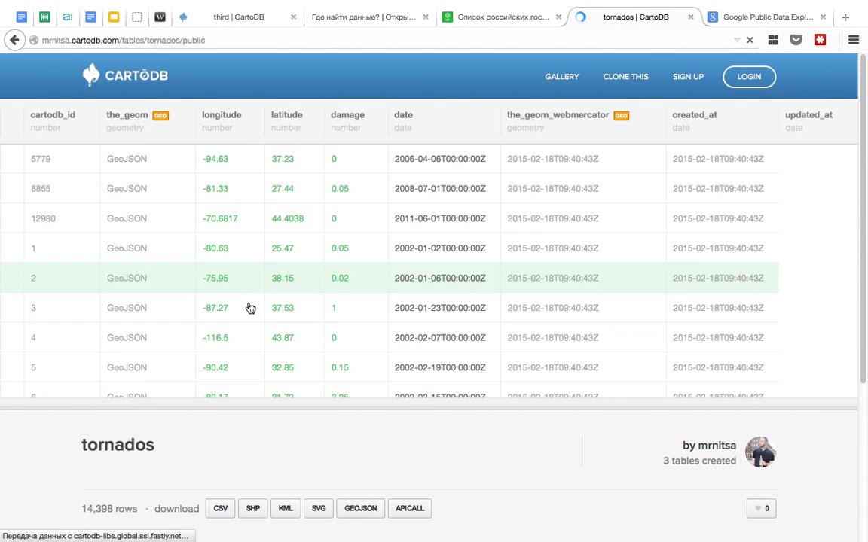
scroll(435, 422, "down", 1)
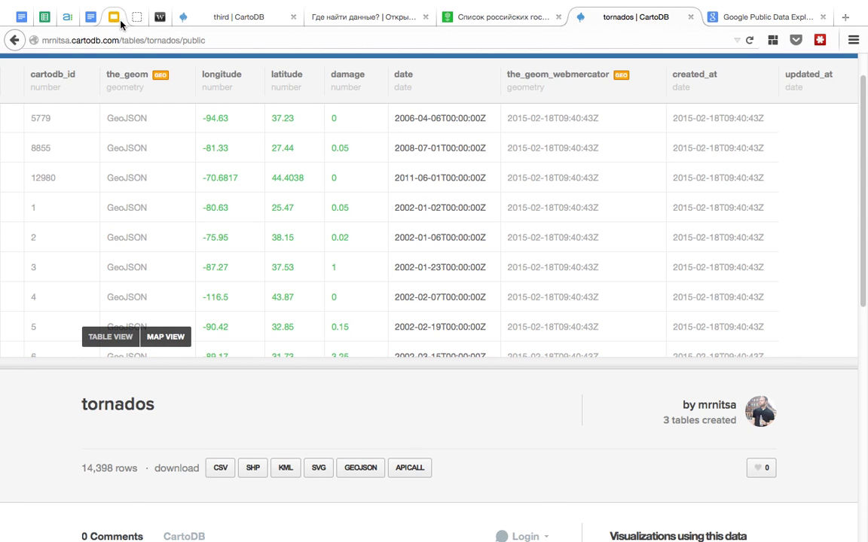
- Return to the webinar room and display the 18_02.pdf presentation to the participants
left_click(159, 16)
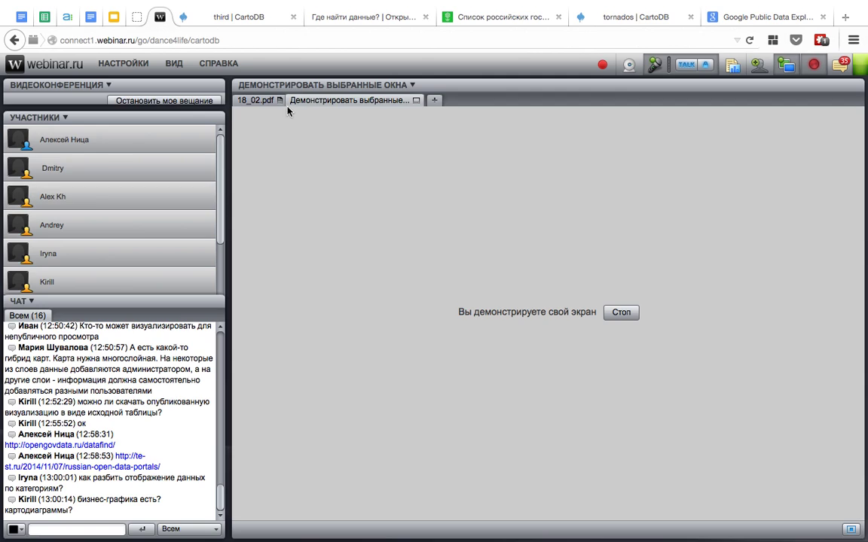
left_click(254, 99)
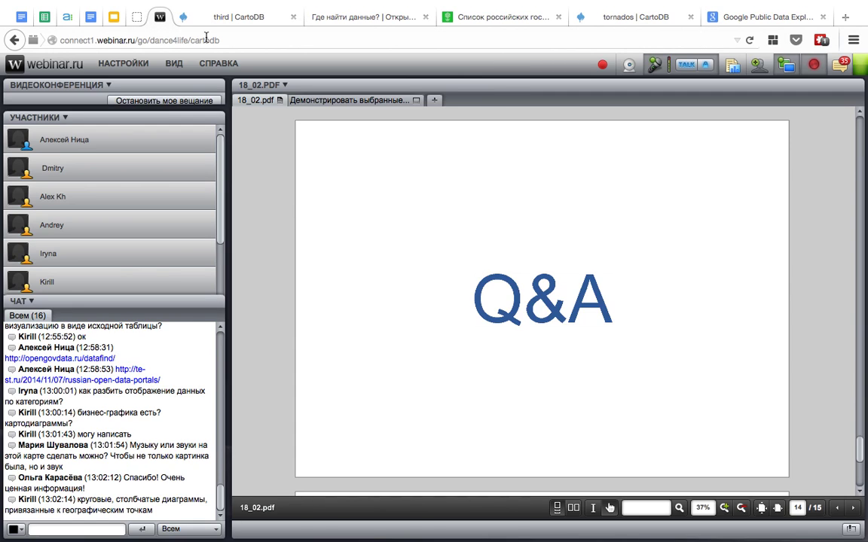
- Return to the third map, close its sharing dialog, and go back to the visualizations dashboard
left_click(219, 16)
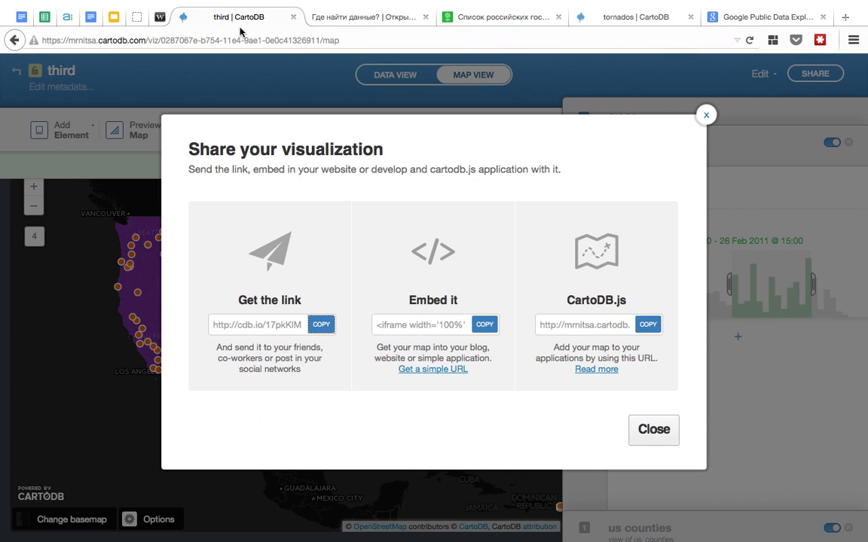
left_click(159, 17)
left_click(215, 18)
left_click(704, 114)
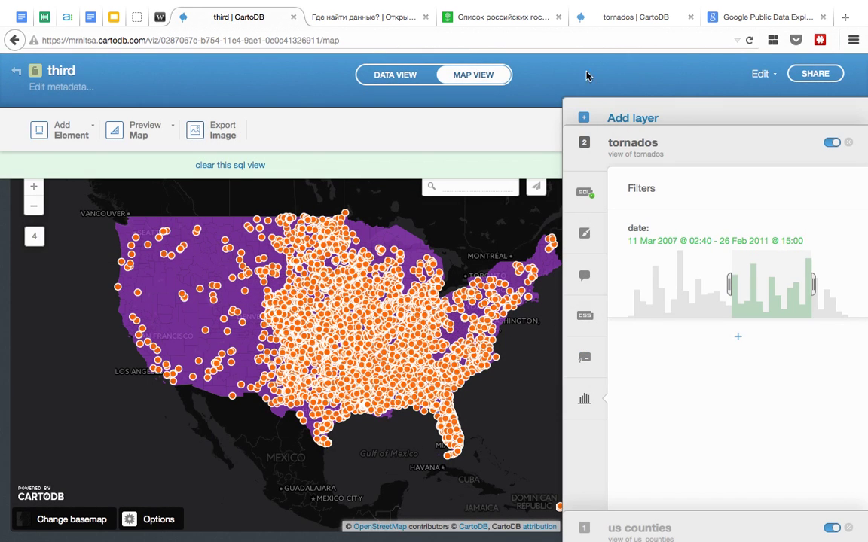
left_click(16, 74)
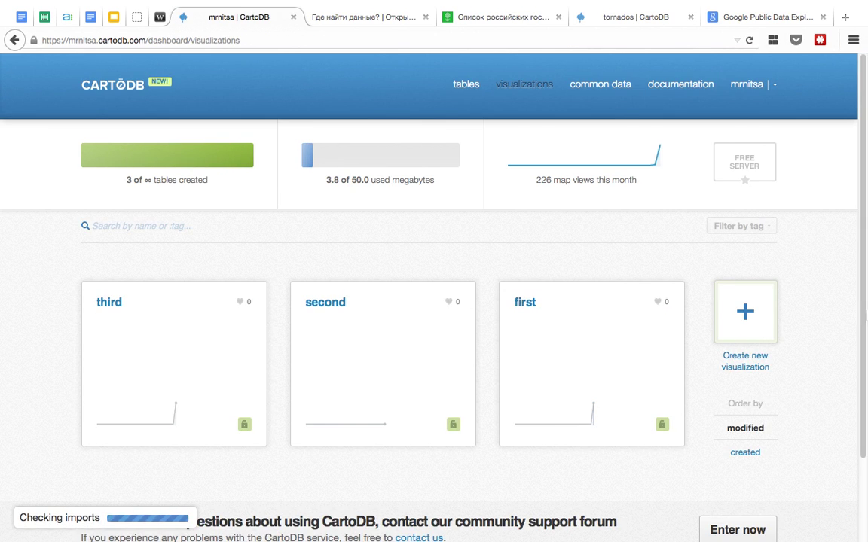
- Open CartoDB's common data library and look through its free dataset categories, from administrative regions to building footprints
left_click(602, 85)
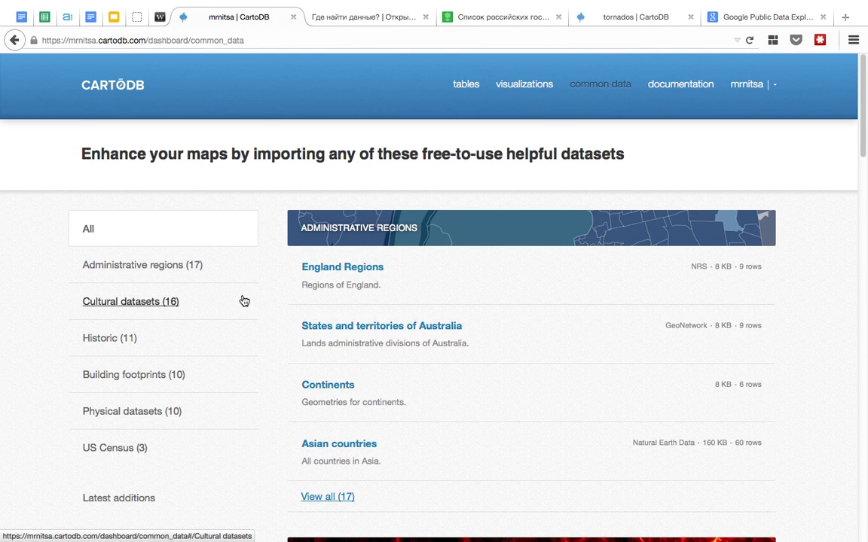
scroll(243, 300, "down", 1)
scroll(241, 285, "down", 1)
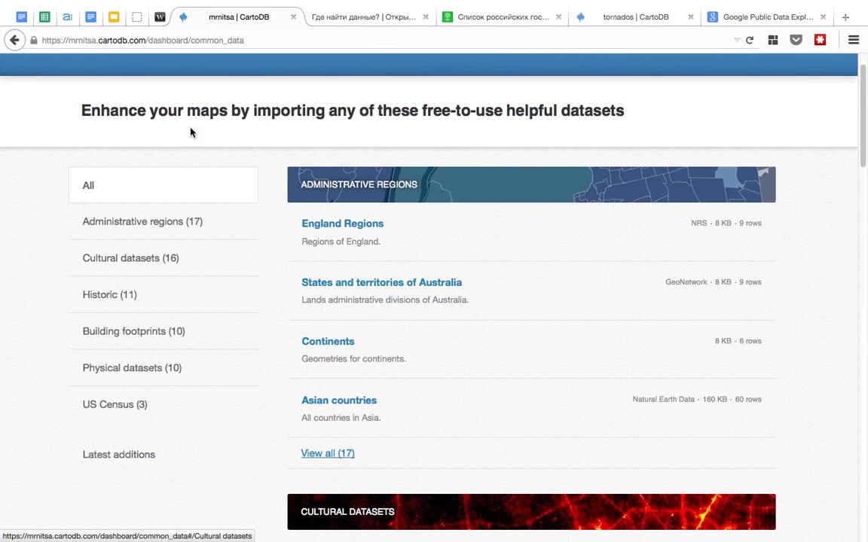
scroll(808, 310, "down", 3)
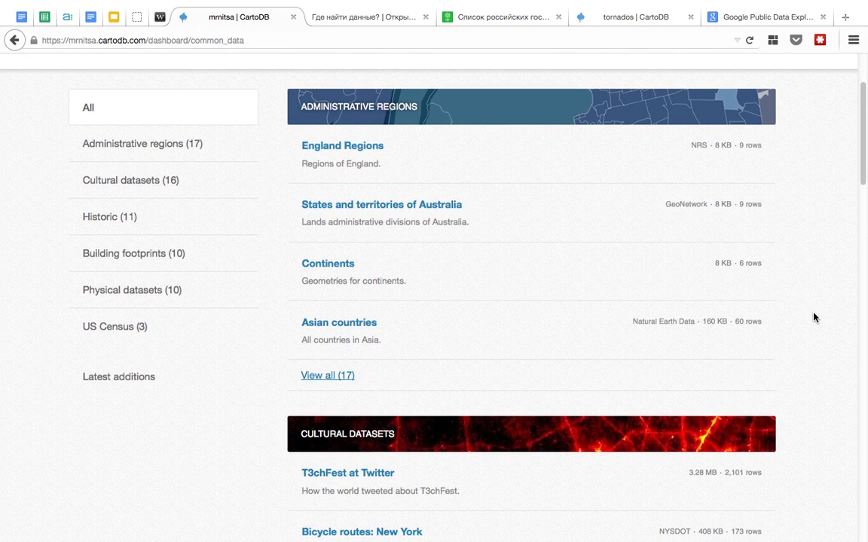
scroll(812, 315, "down", 10)
scroll(817, 324, "down", 3)
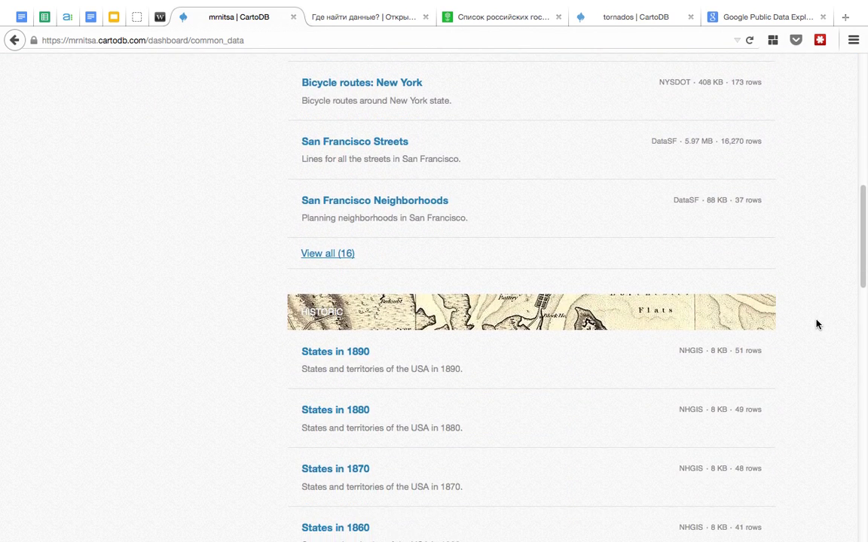
scroll(600, 323, "down", 10)
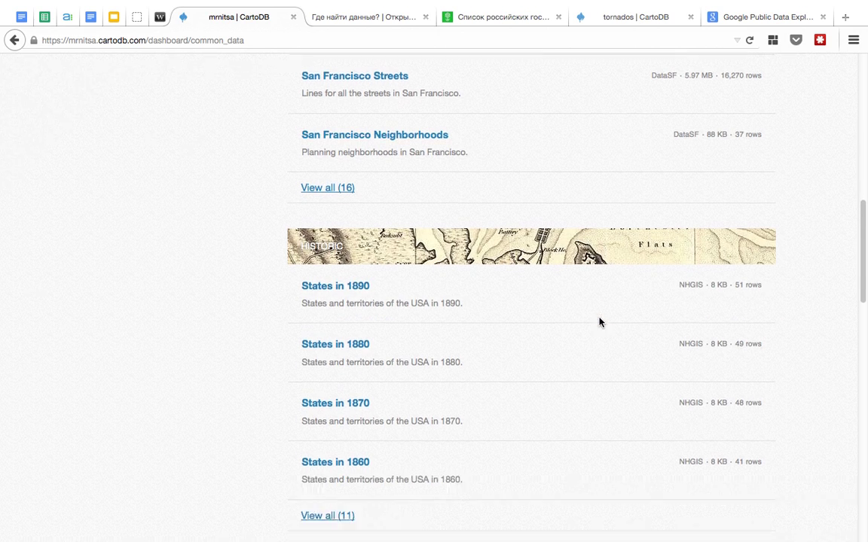
scroll(832, 326, "down", 5)
scroll(833, 326, "up", 20)
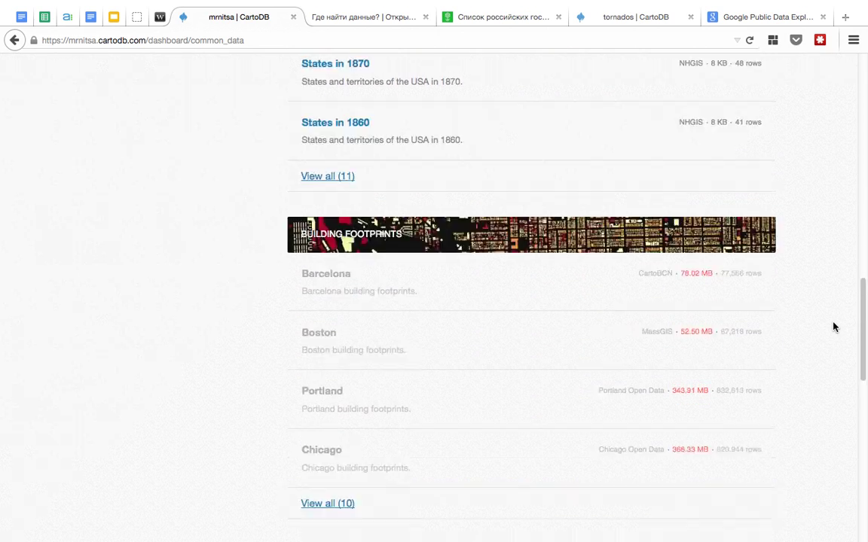
scroll(834, 326, "up", 6)
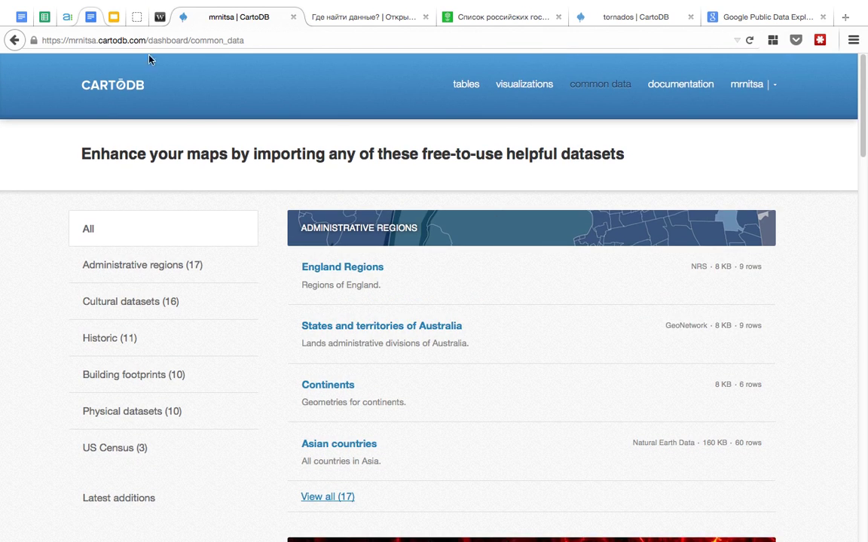
left_click(91, 16)
left_click_drag(367, 214, 259, 213)
key("super+c")
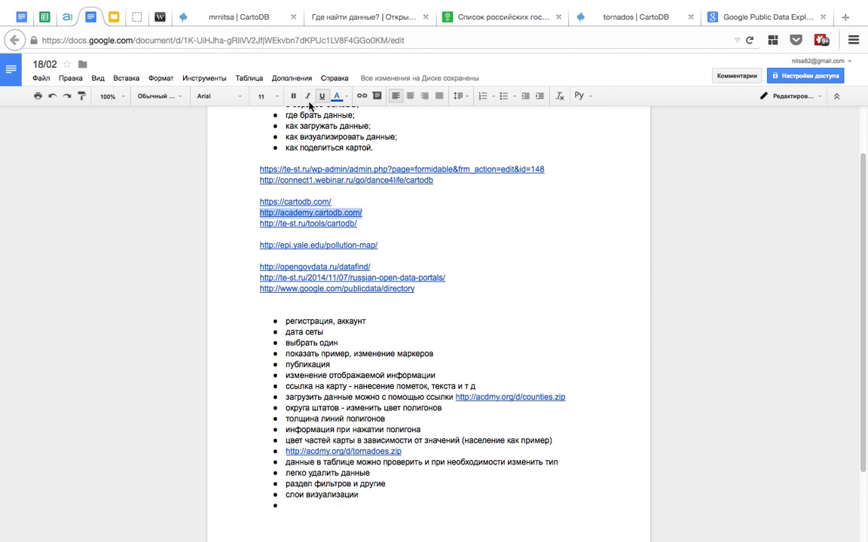
left_click(159, 17)
left_click(73, 531)
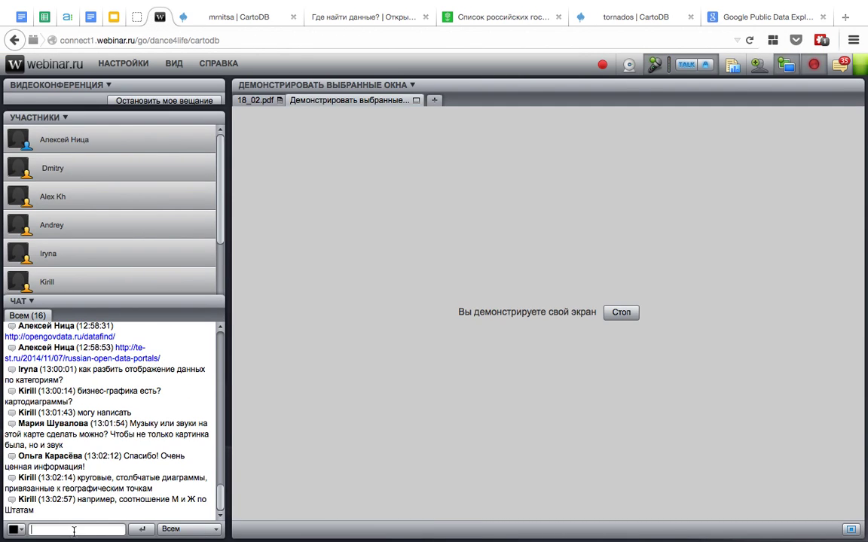
key("super+v")
key("Return")
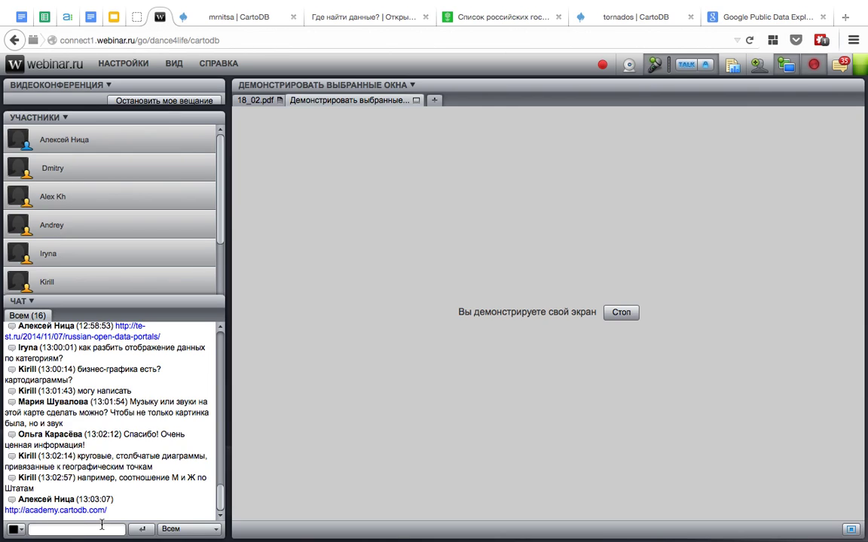
- Go back from the public tornados table to the third map's public page and open its full page map
left_click(188, 21)
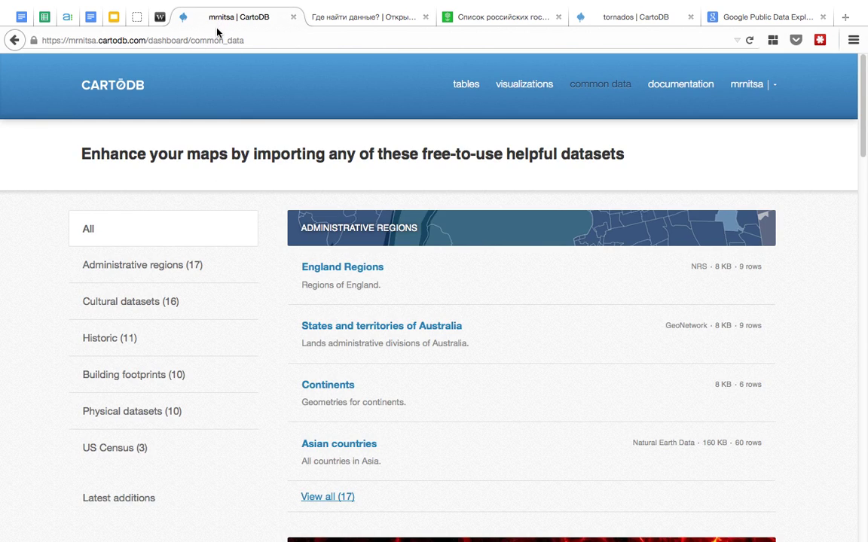
left_click(606, 16)
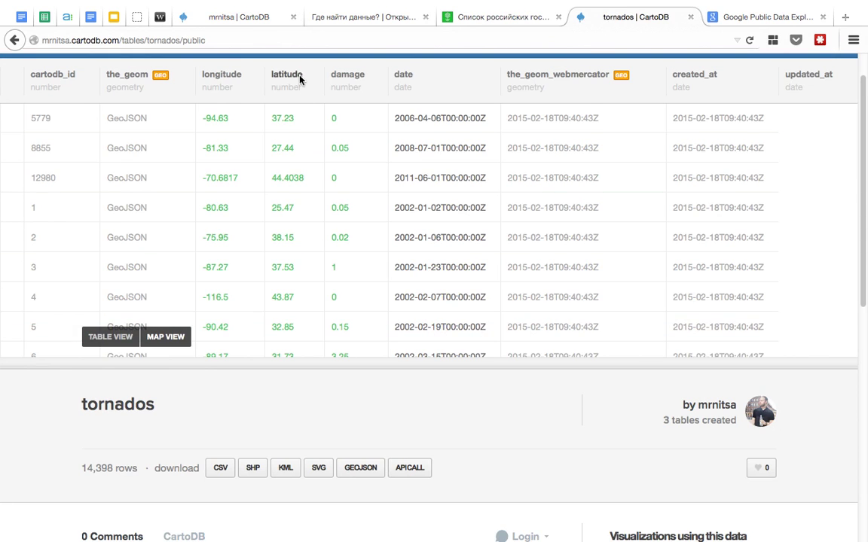
scroll(324, 162, "up", 1)
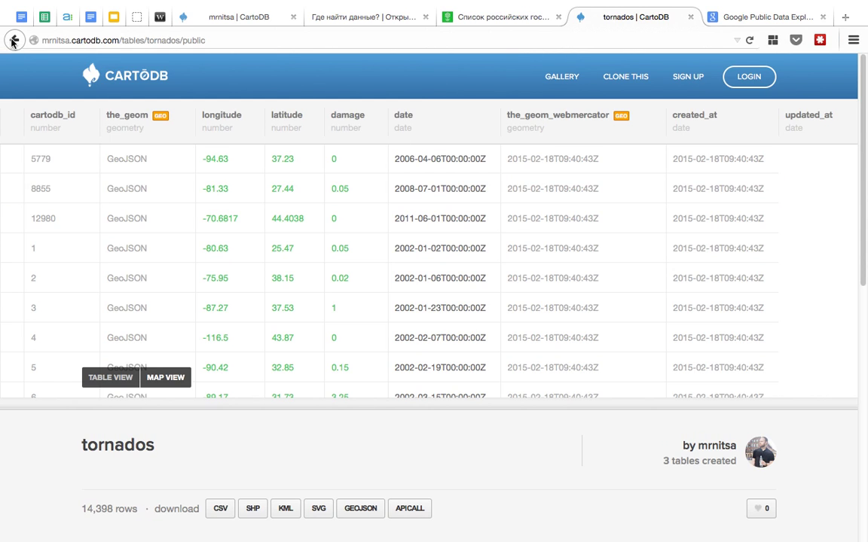
left_click(14, 41)
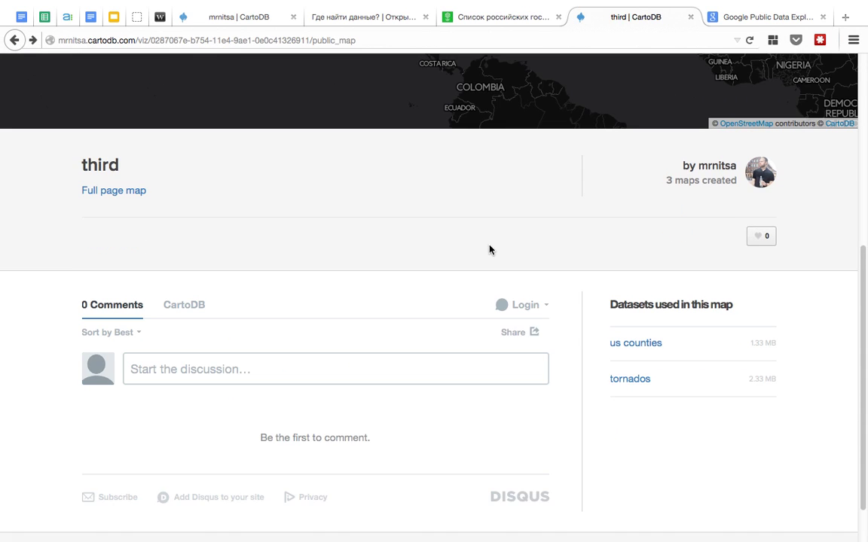
left_click(117, 191)
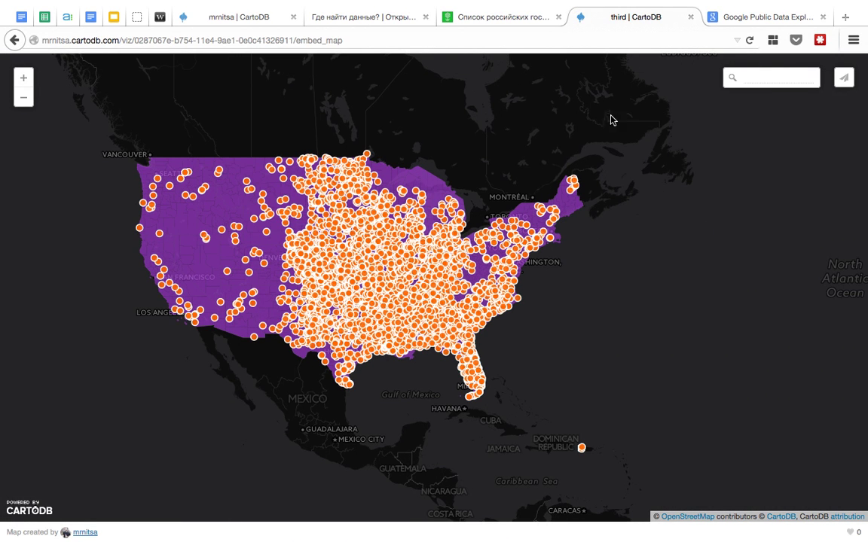
- Return from the common data library to the visualizations dashboard and open the second visualization in map view
left_click(195, 19)
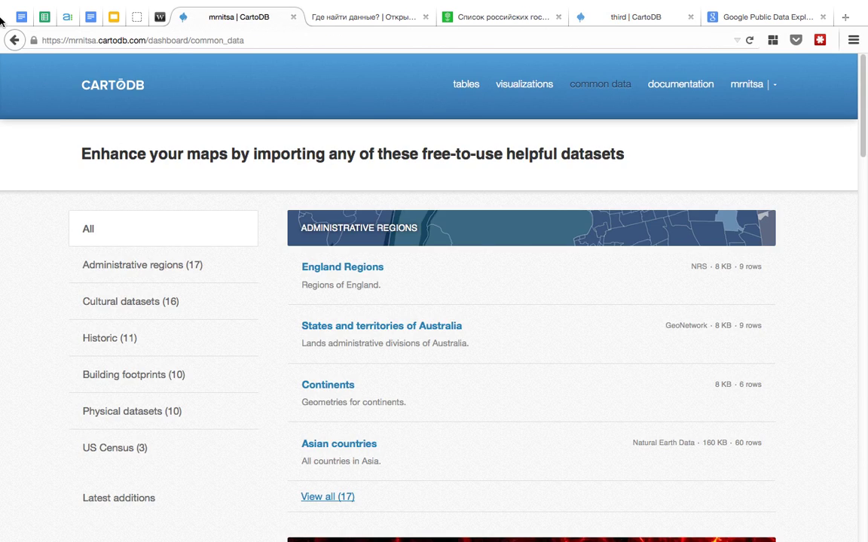
left_click(14, 40)
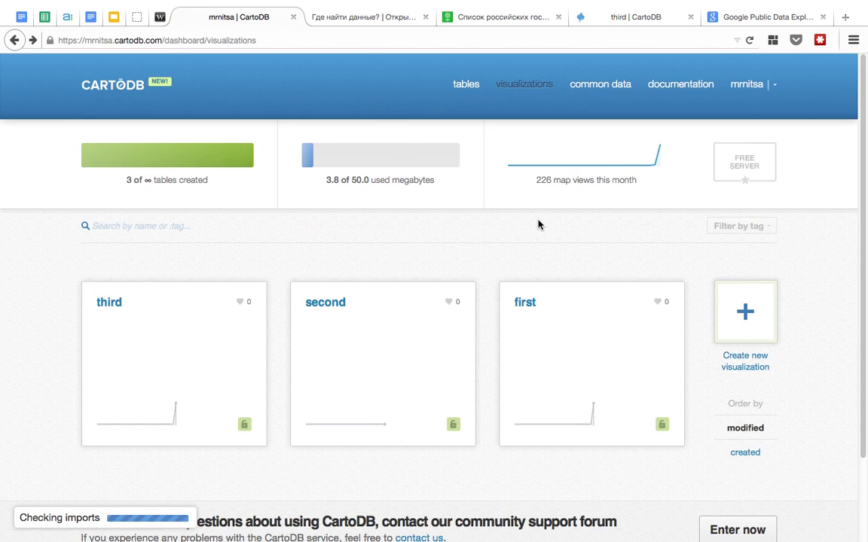
left_click(334, 301)
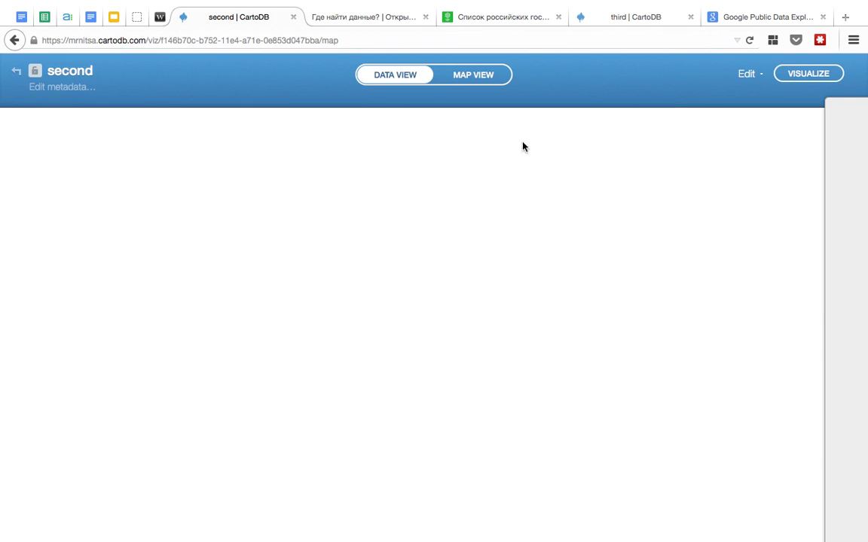
left_click(486, 75)
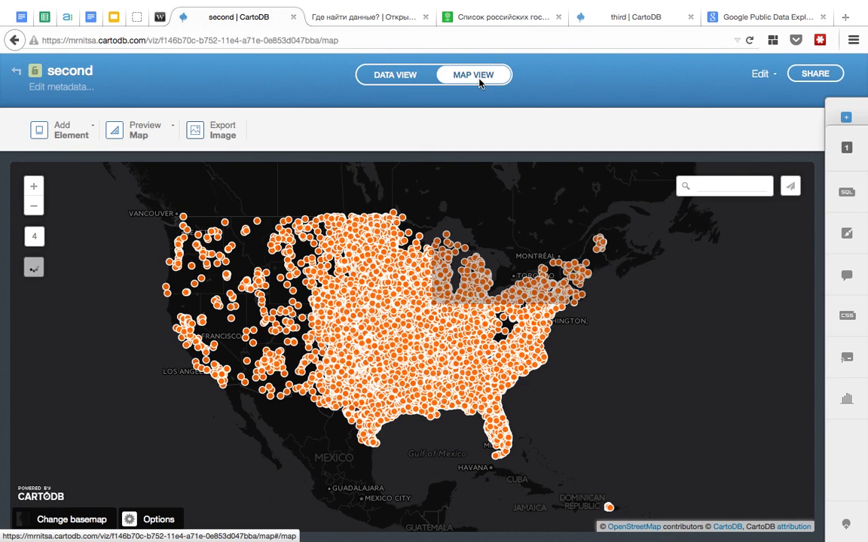
- Open the visualization wizard for the tornados layer and look through all its map styles, from Simple to Density
left_click(847, 241)
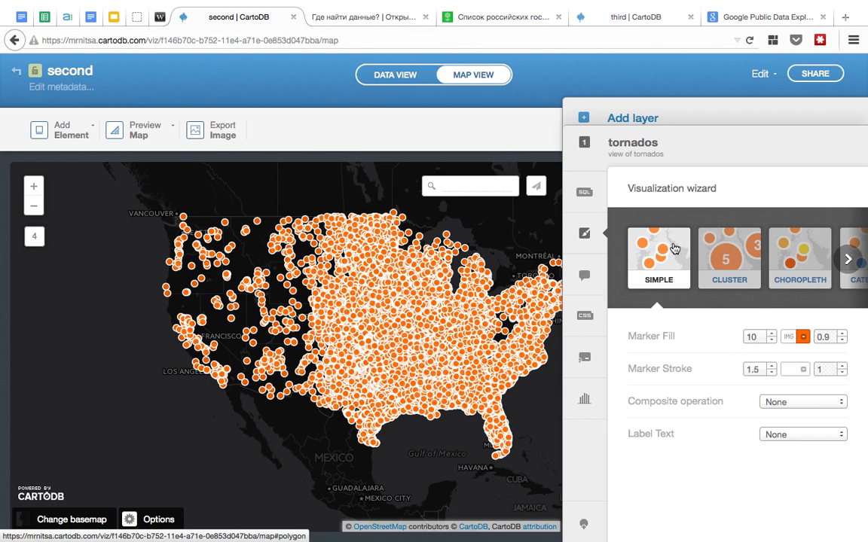
left_click(848, 260)
left_click(848, 260)
left_click(848, 260)
left_click(848, 259)
left_click(848, 260)
left_click(848, 260)
left_click(848, 259)
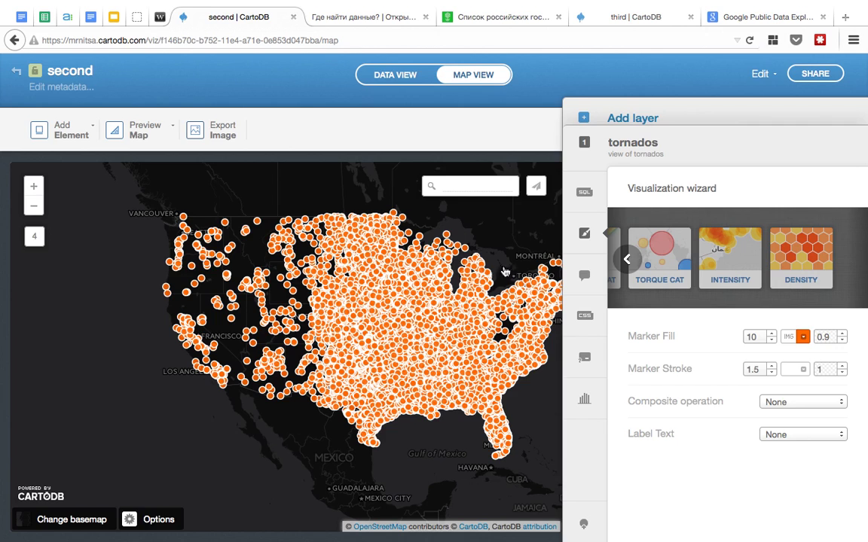
- Check the webinar chat for participants' questions about diagrams while showing the tornados points on the second map
left_click(158, 17)
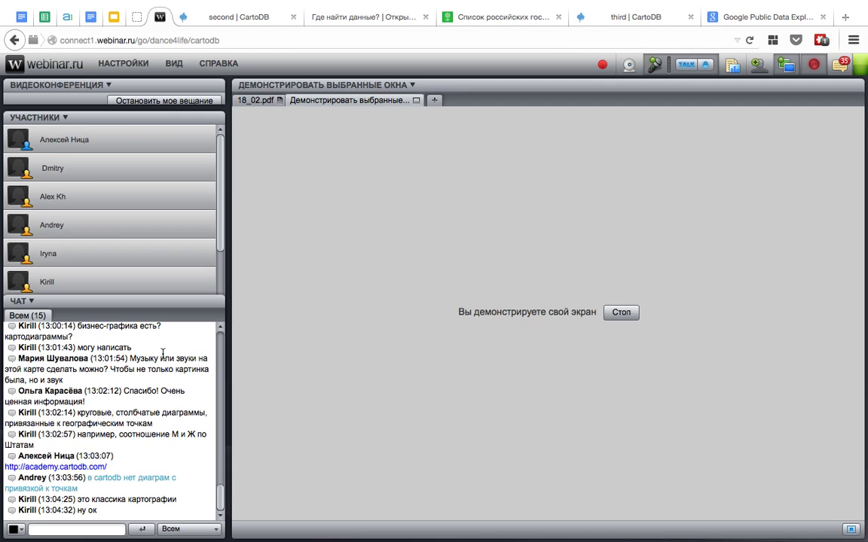
left_click(241, 15)
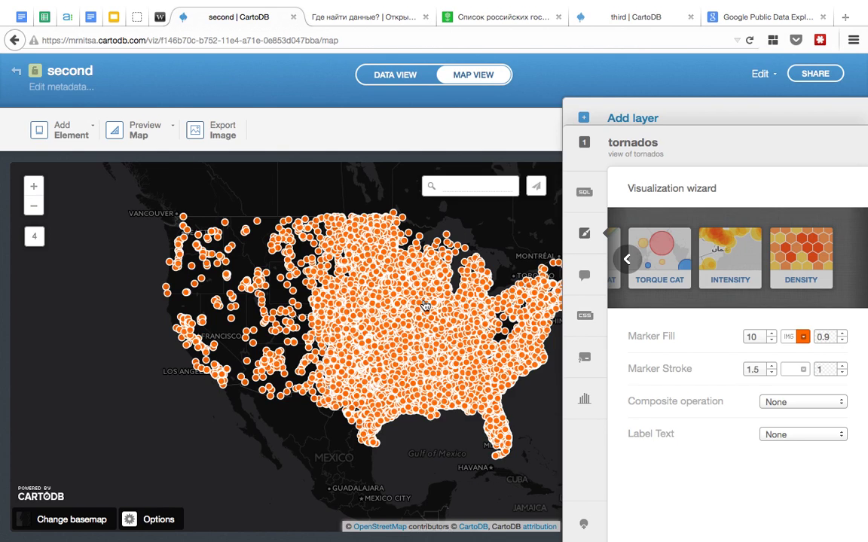
left_click(157, 17)
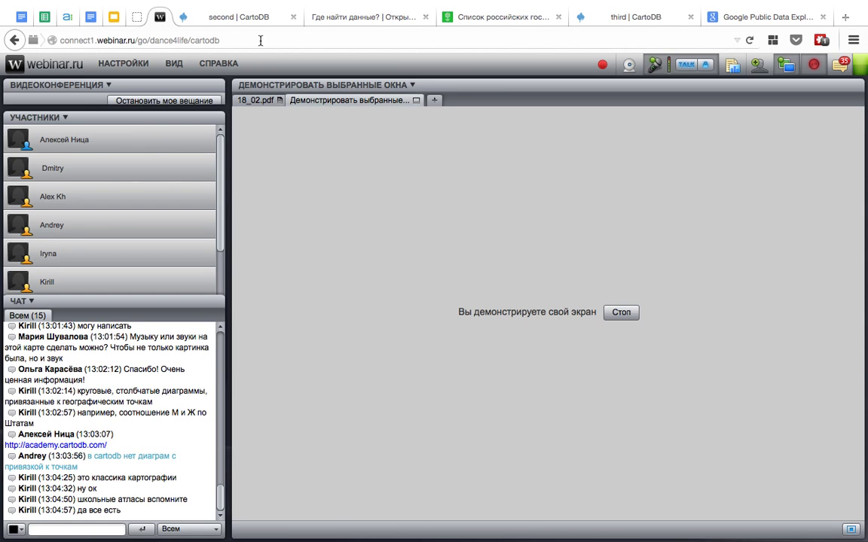
left_click(238, 18)
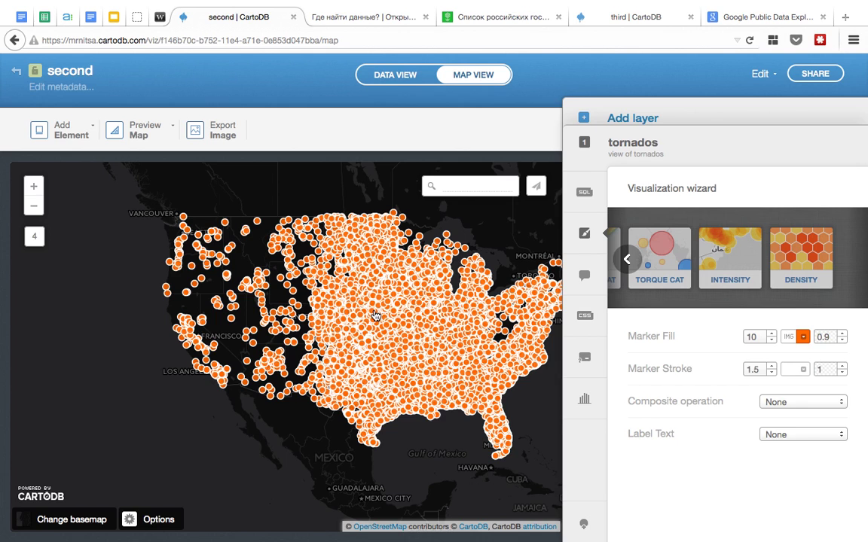
left_click_drag(392, 317, 317, 325)
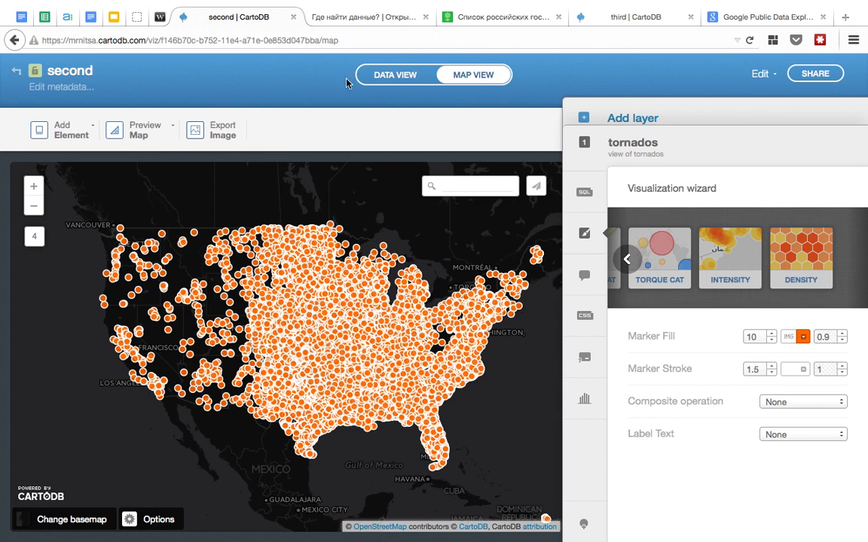
left_click(158, 17)
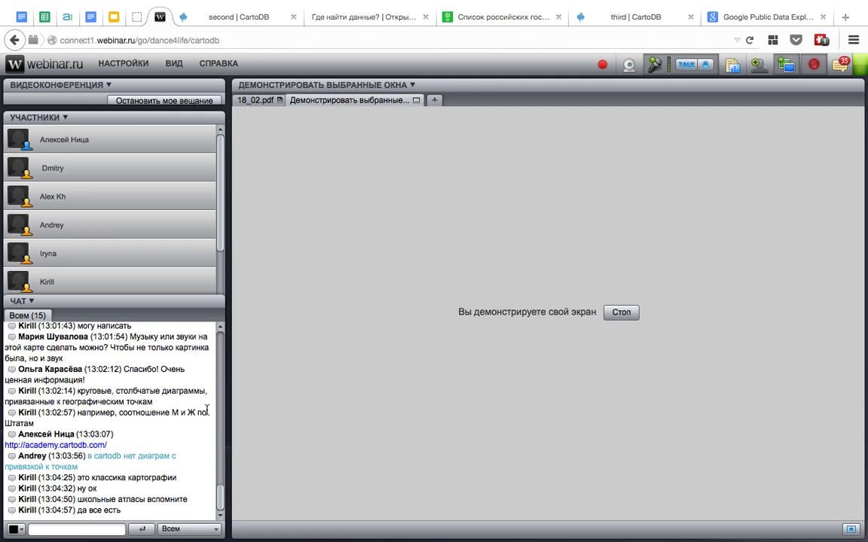
- Return to the second map and view the element types that can be added and the tornados layer's CartoCSS code
left_click(256, 18)
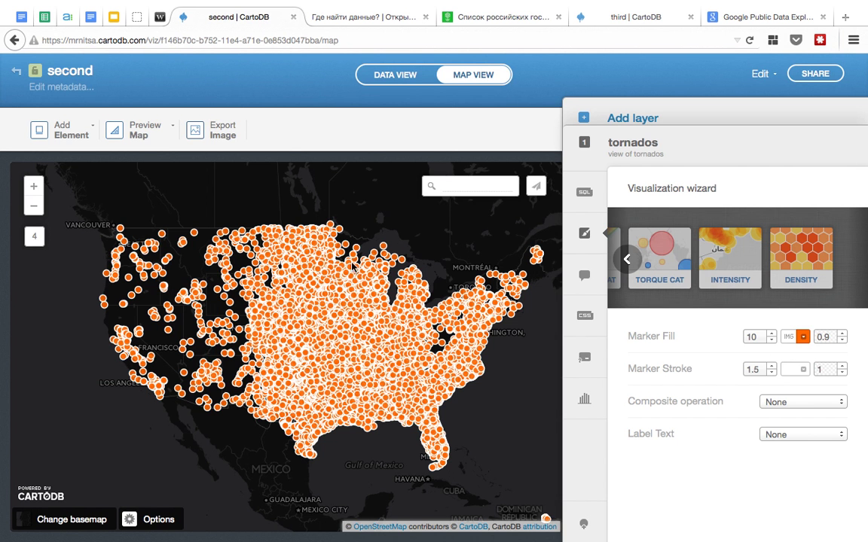
left_click(93, 133)
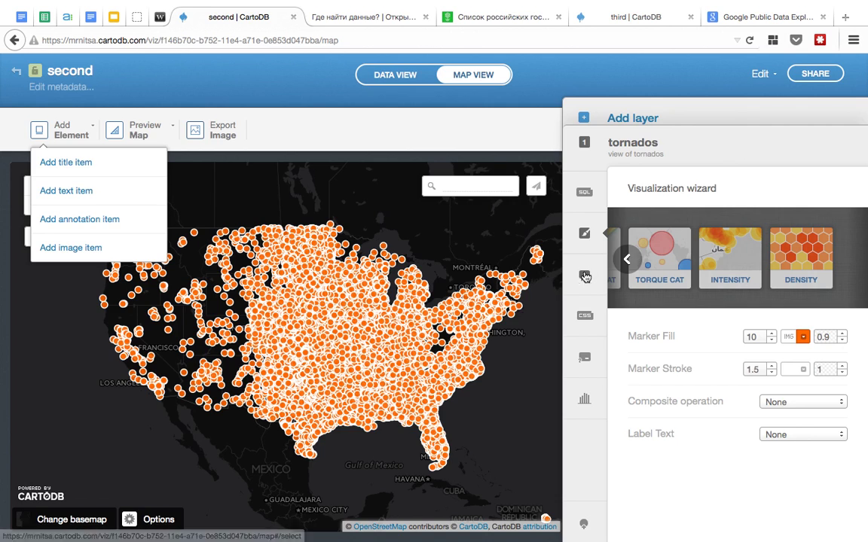
left_click(584, 316)
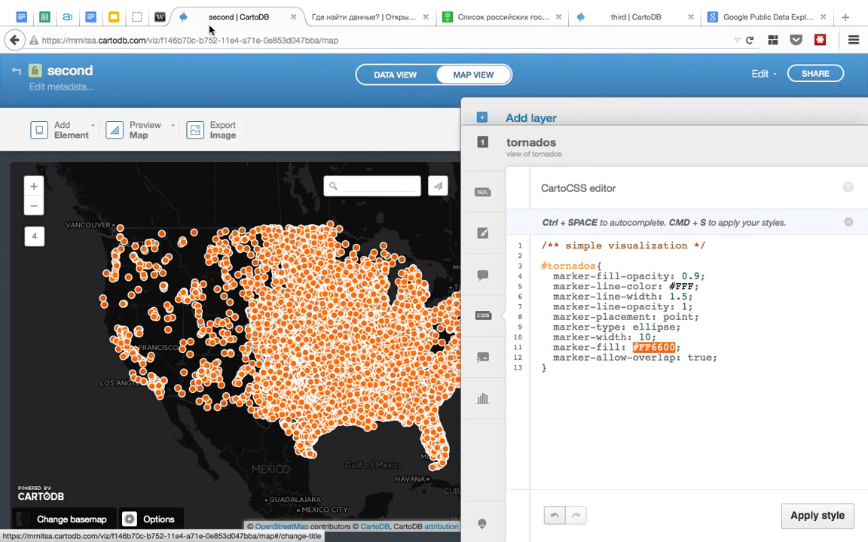
left_click(159, 16)
left_click_drag(117, 437, 6, 435)
key("super+c")
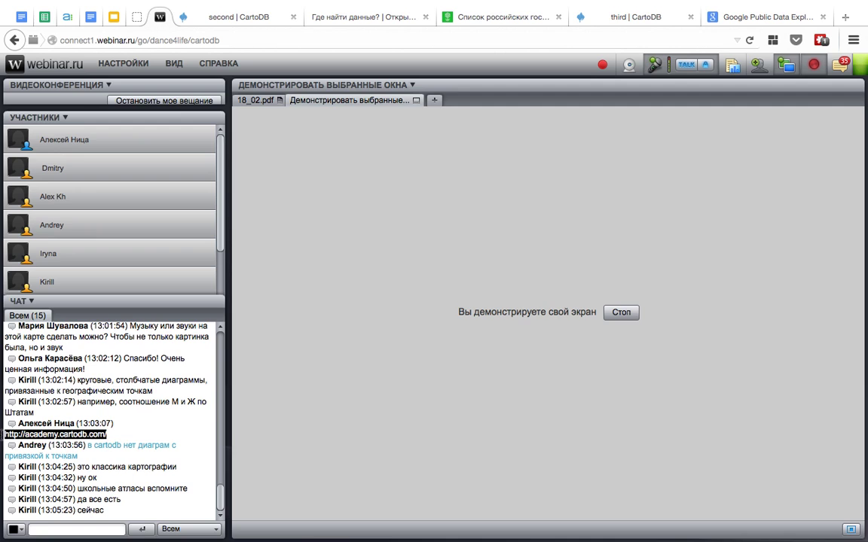
key("ctrl+Up")
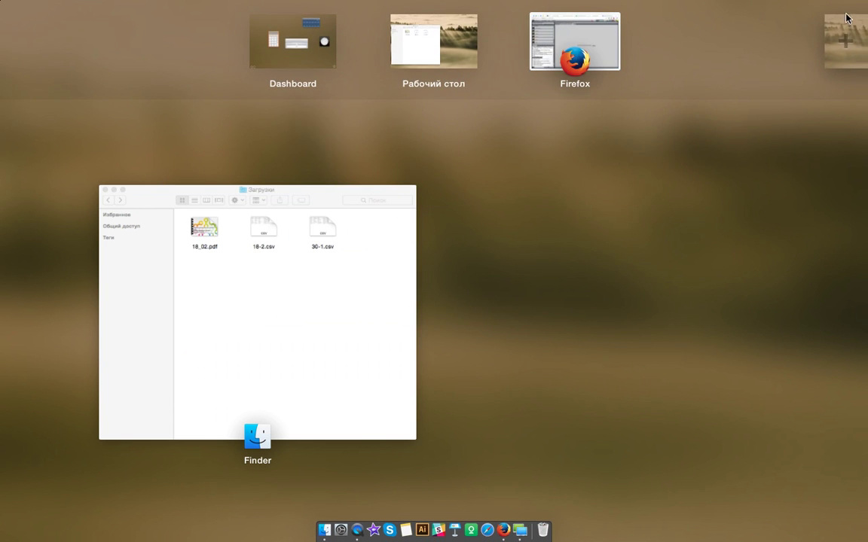
left_click(541, 35)
left_click(844, 18)
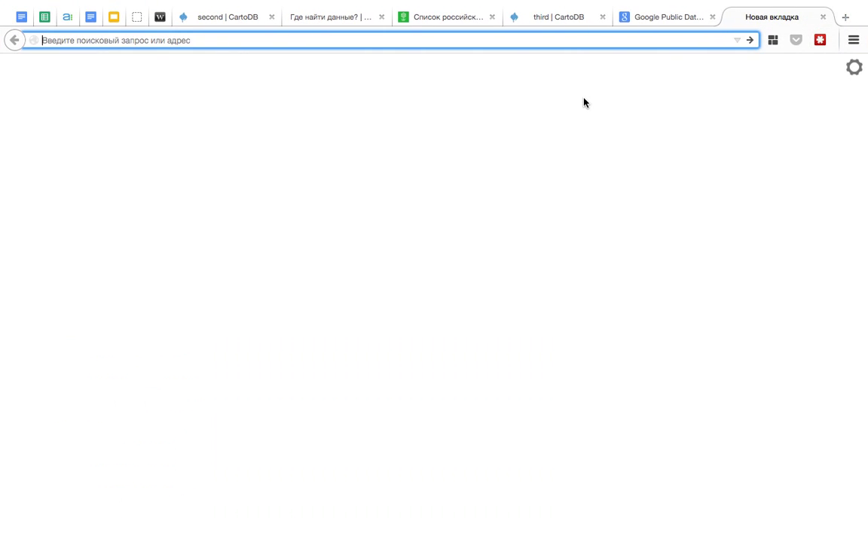
key("super+v")
key("Return")
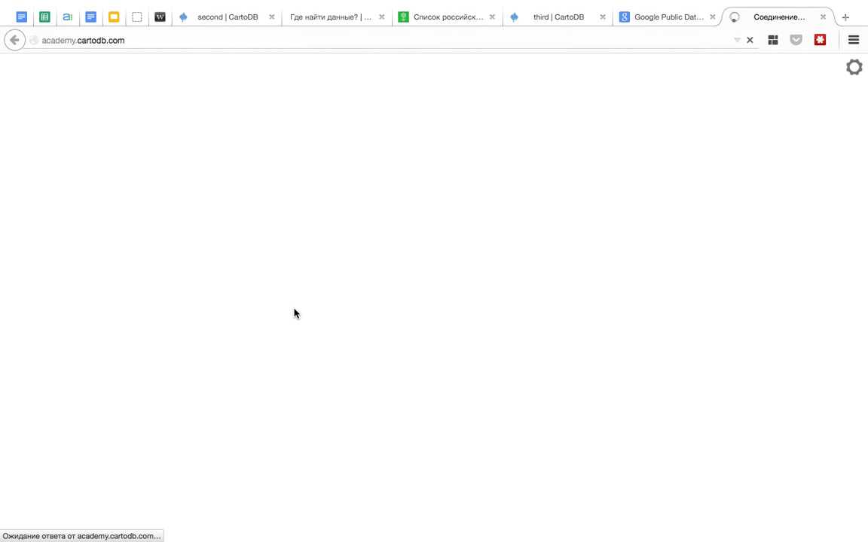
scroll(569, 332, "down", 5)
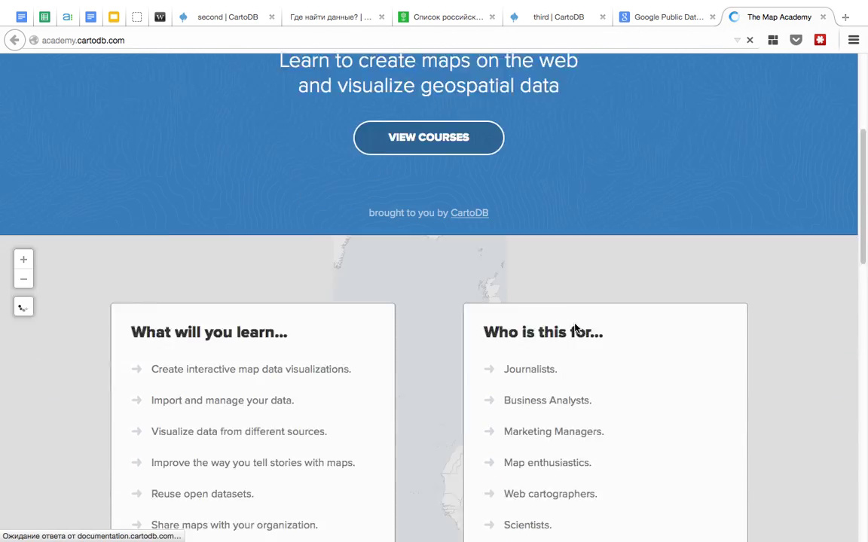